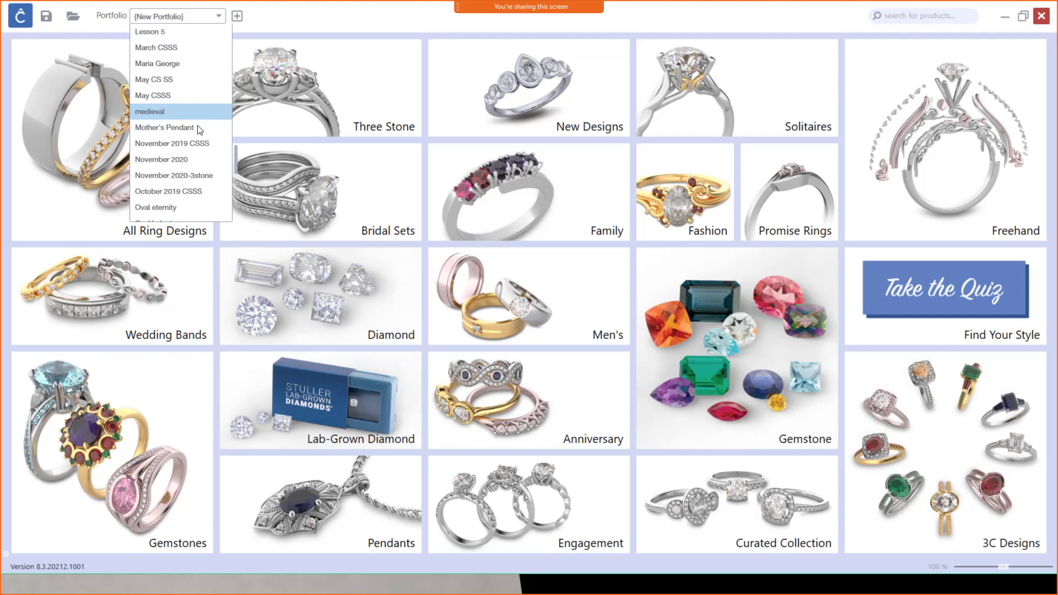
# Select the November 2020 portfolio and open its base design SCS03191-OVF-0-00-EG from the Design Manager.
pyautogui.click(202, 159)
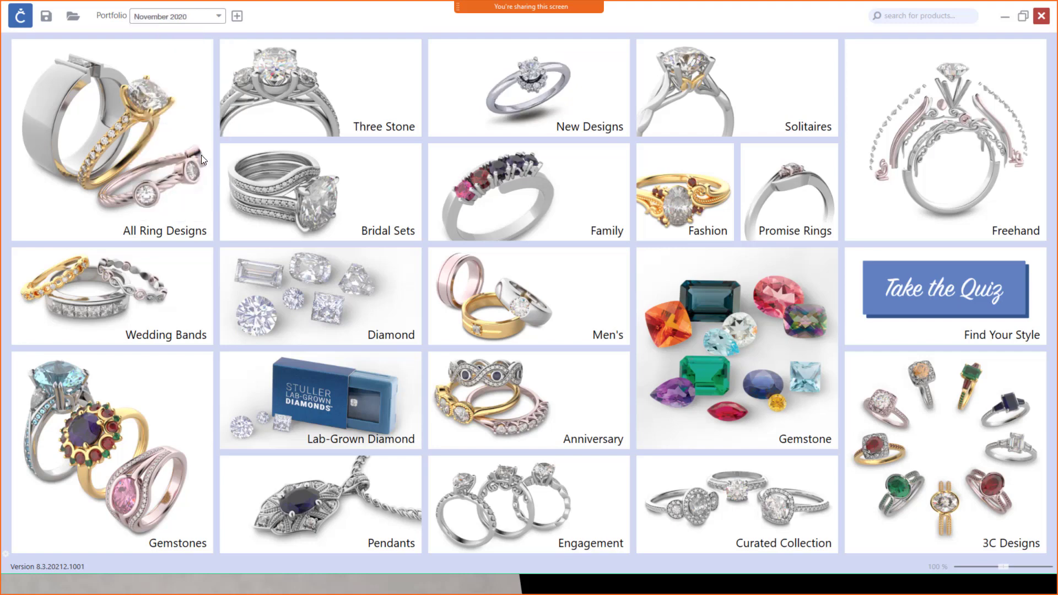
pyautogui.click(73, 21)
pyautogui.scroll(-2, 405, 220)
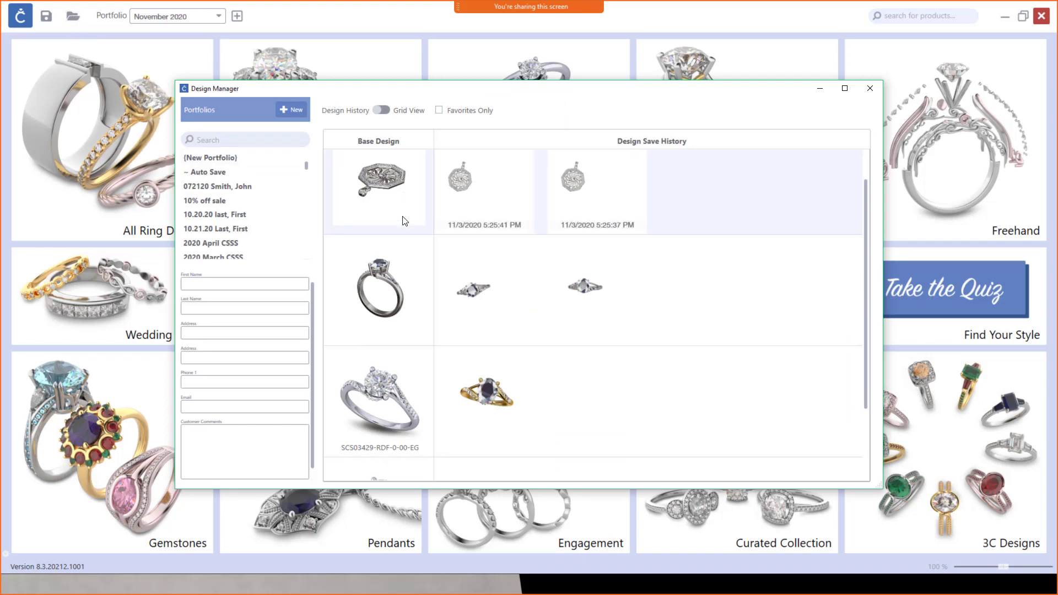
pyautogui.scroll(-1, 395, 261)
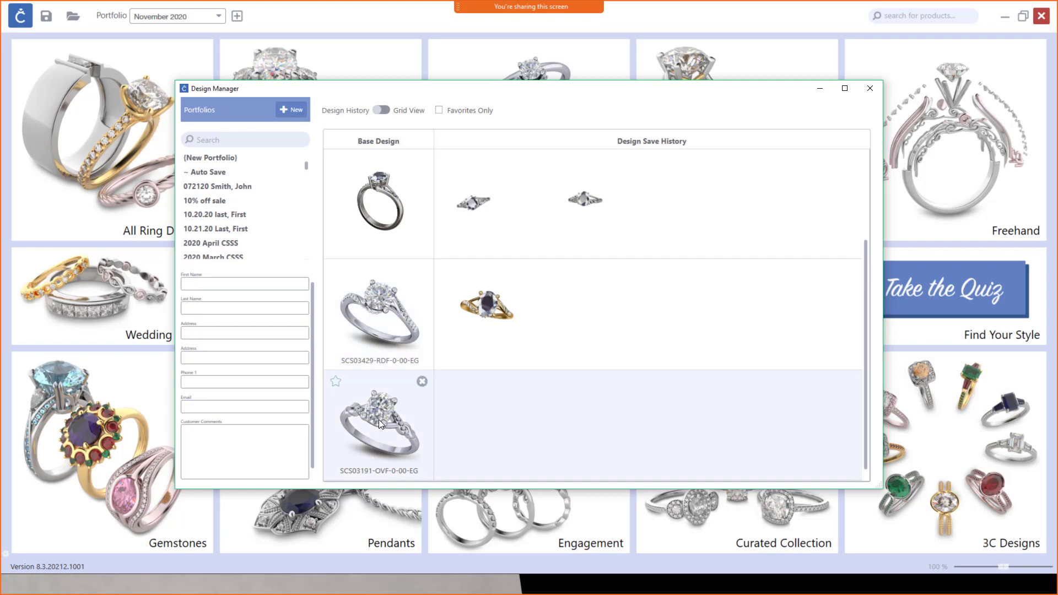
pyautogui.click(378, 418)
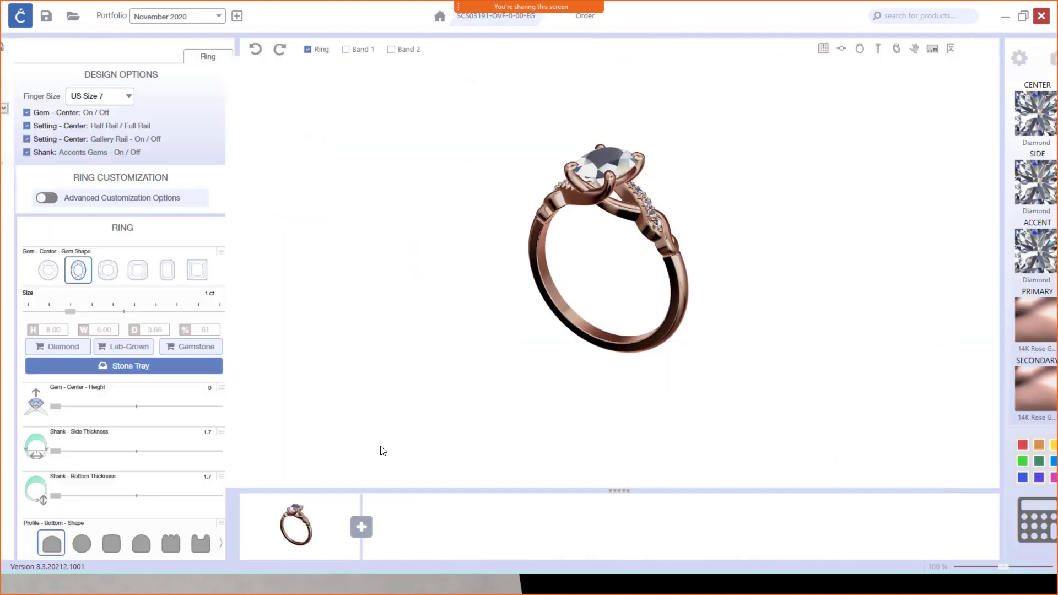
# Examine the rose gold ring from above and review its available customization options.
pyautogui.moveTo(664, 263); pyautogui.dragTo(712, 366)
pyautogui.moveTo(579, 351); pyautogui.dragTo(546, 303)
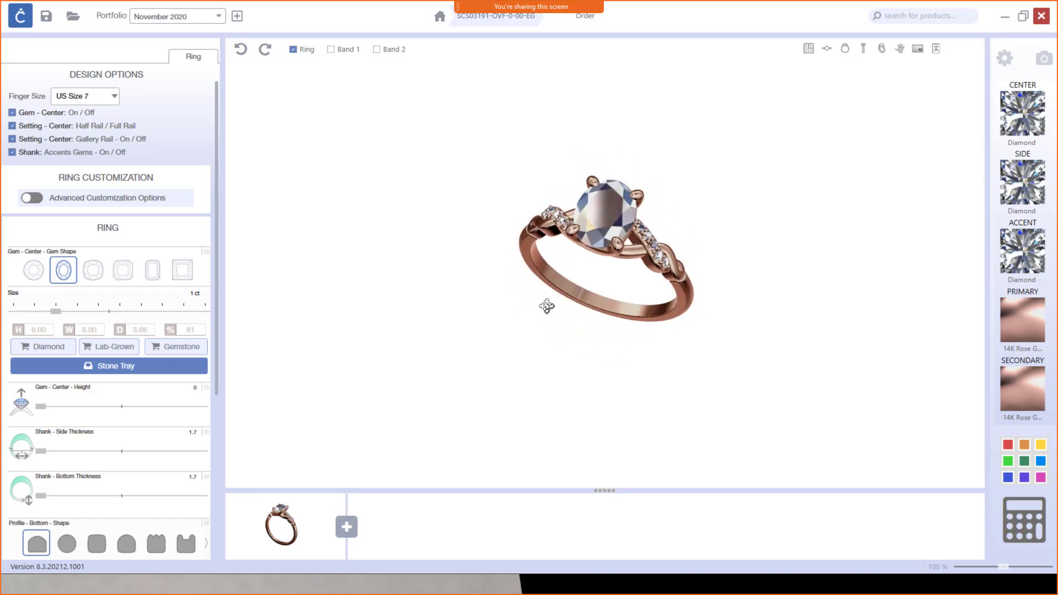
pyautogui.scroll(1, 601, 247)
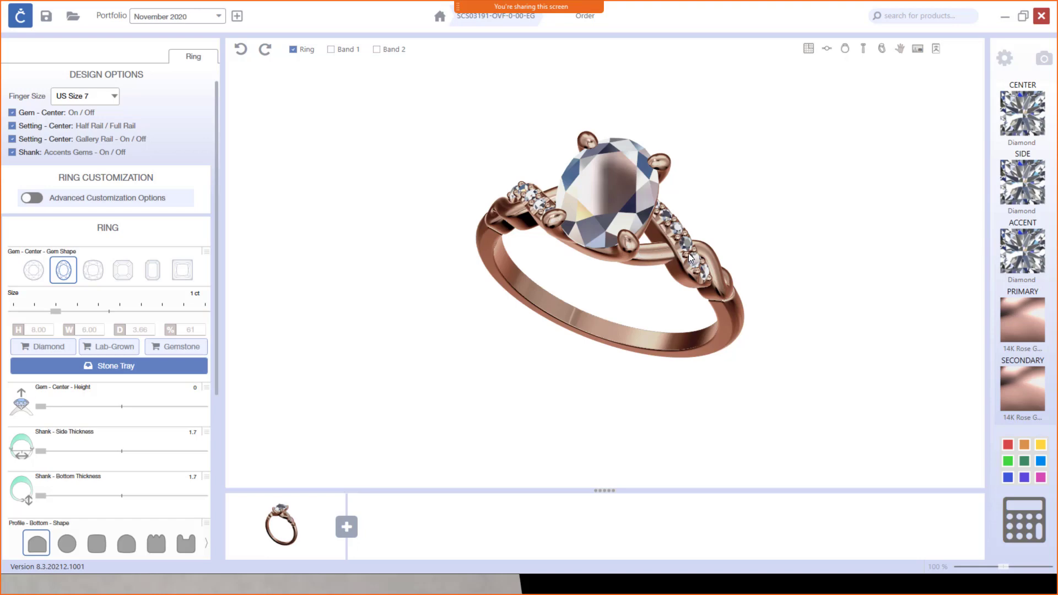
pyautogui.moveTo(642, 254); pyautogui.dragTo(627, 308)
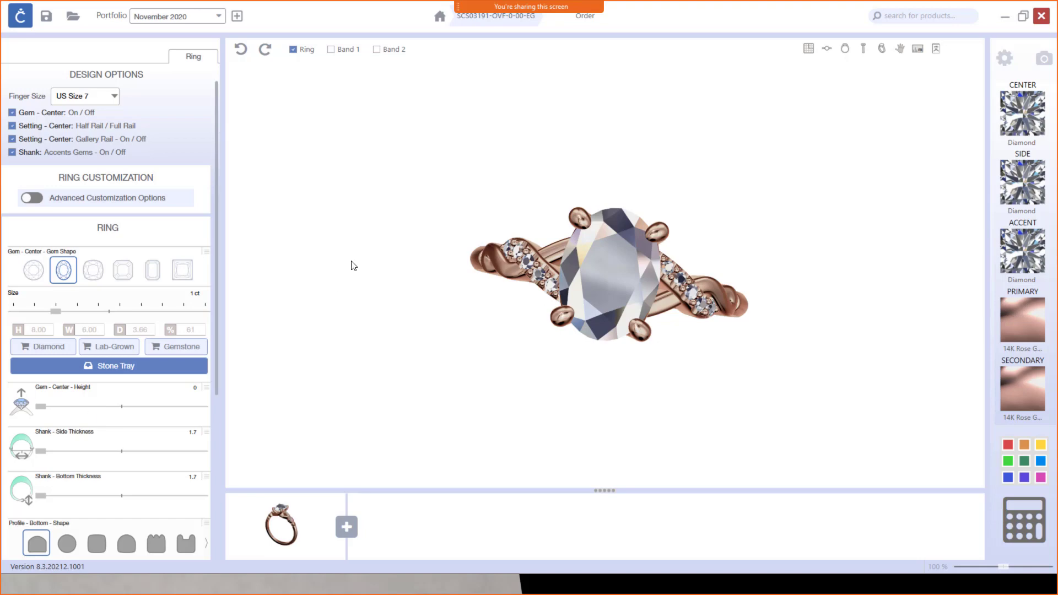
pyautogui.scroll(-3, 125, 424)
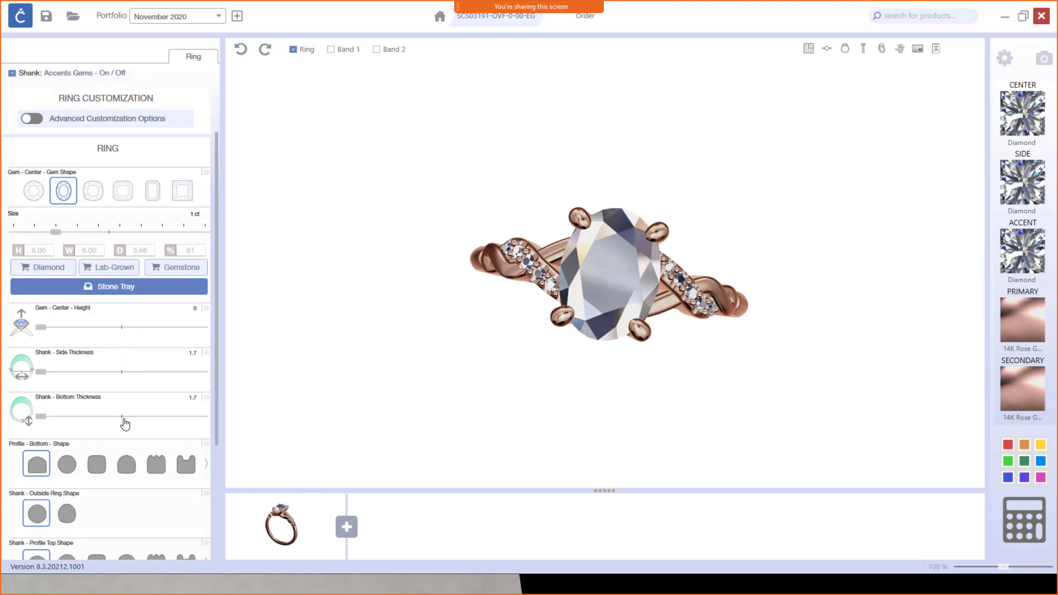
pyautogui.scroll(-2, 126, 424)
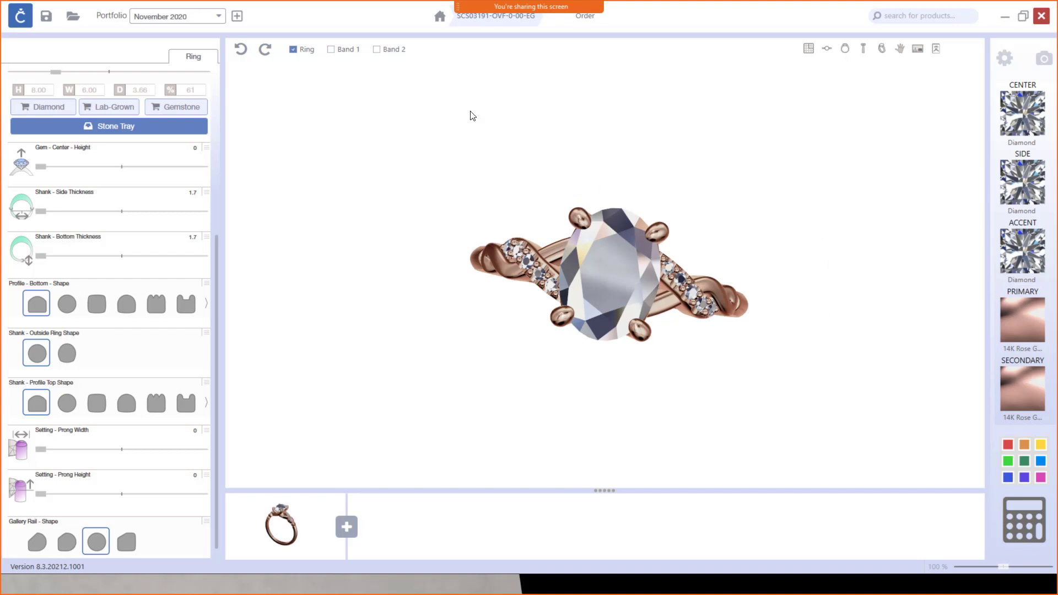
# Open the portfolio's base design SCS03429-RDF-0-00-EG and change its center gem shape to oval.
pyautogui.click(73, 16)
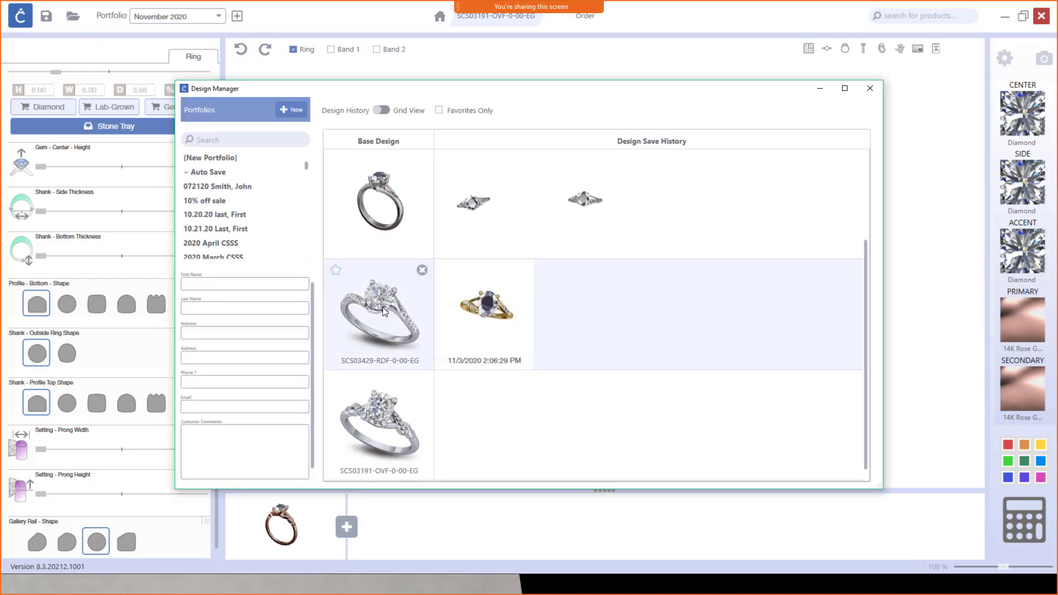
pyautogui.doubleClick(384, 305)
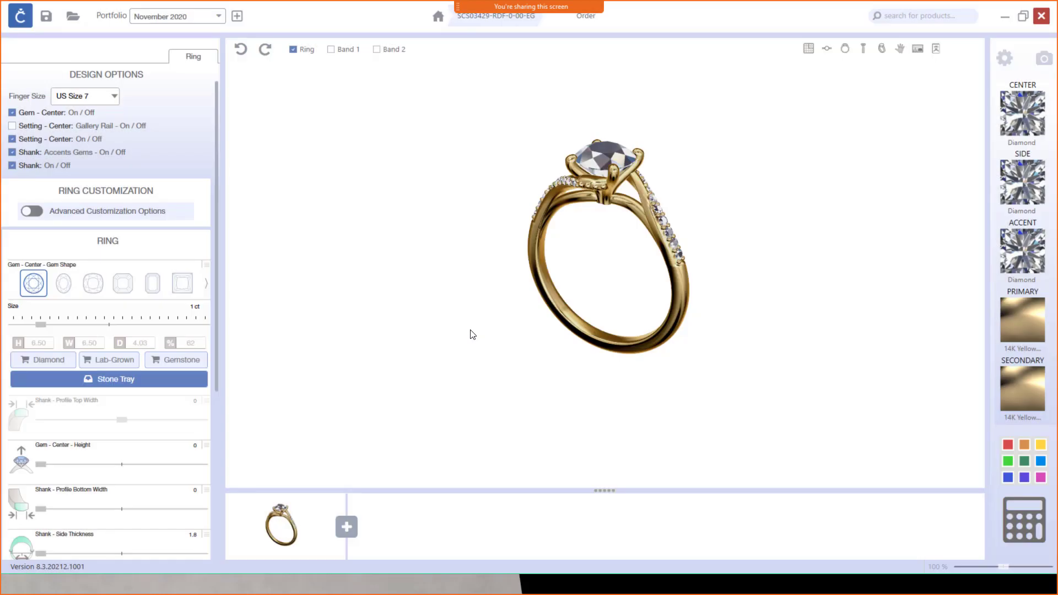
pyautogui.moveTo(603, 246); pyautogui.dragTo(637, 347)
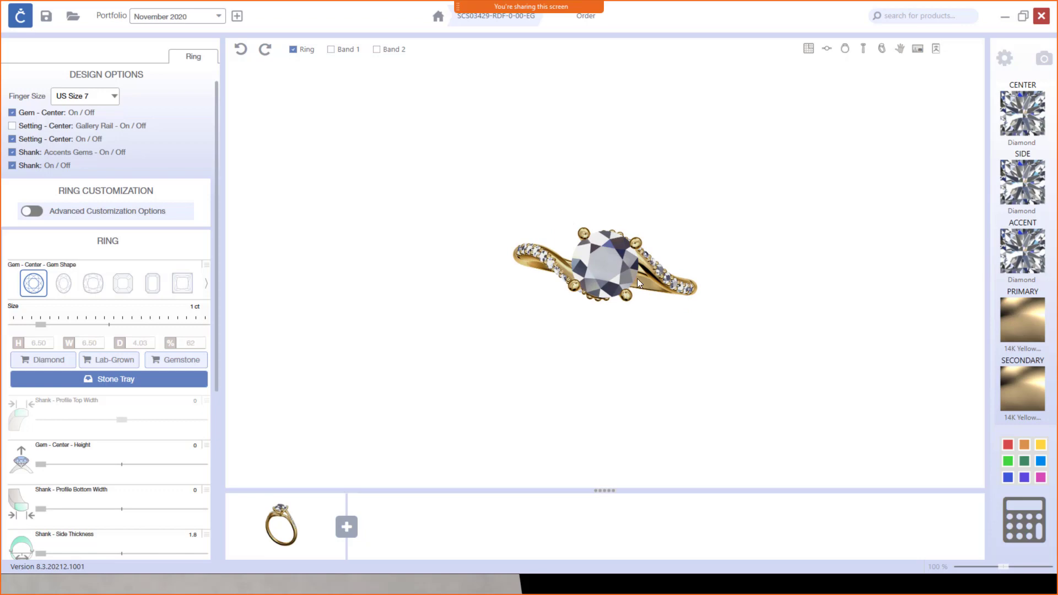
pyautogui.moveTo(683, 282); pyautogui.dragTo(384, 243)
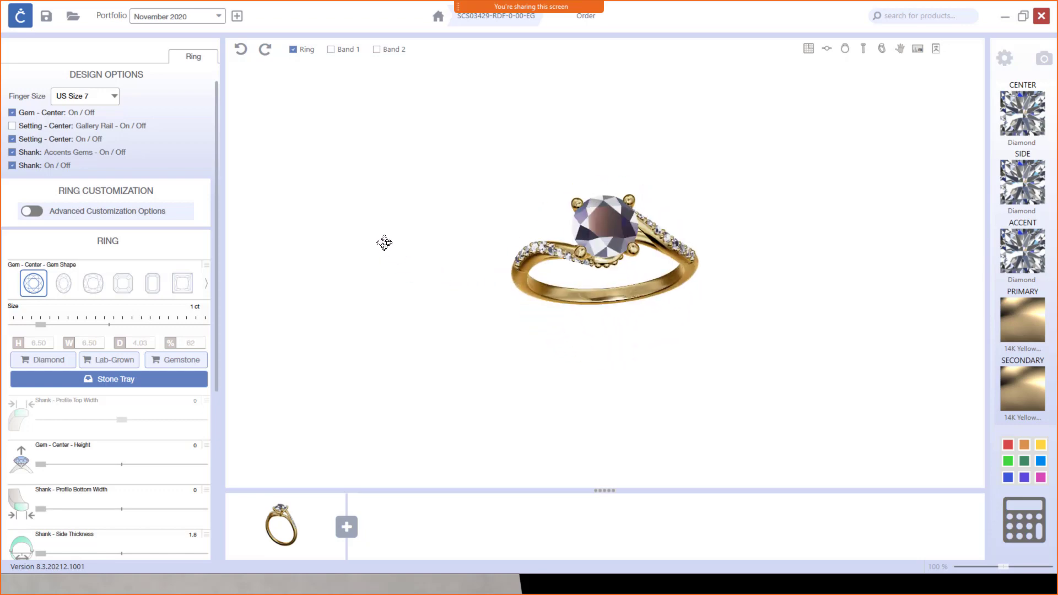
pyautogui.scroll(3, 574, 239)
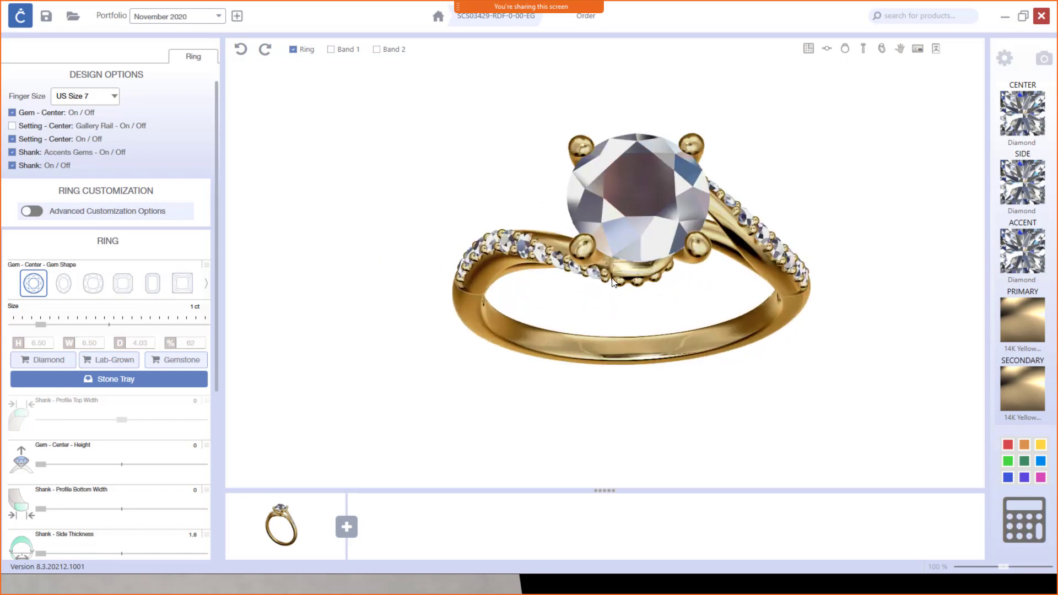
pyautogui.moveTo(613, 283); pyautogui.dragTo(585, 247)
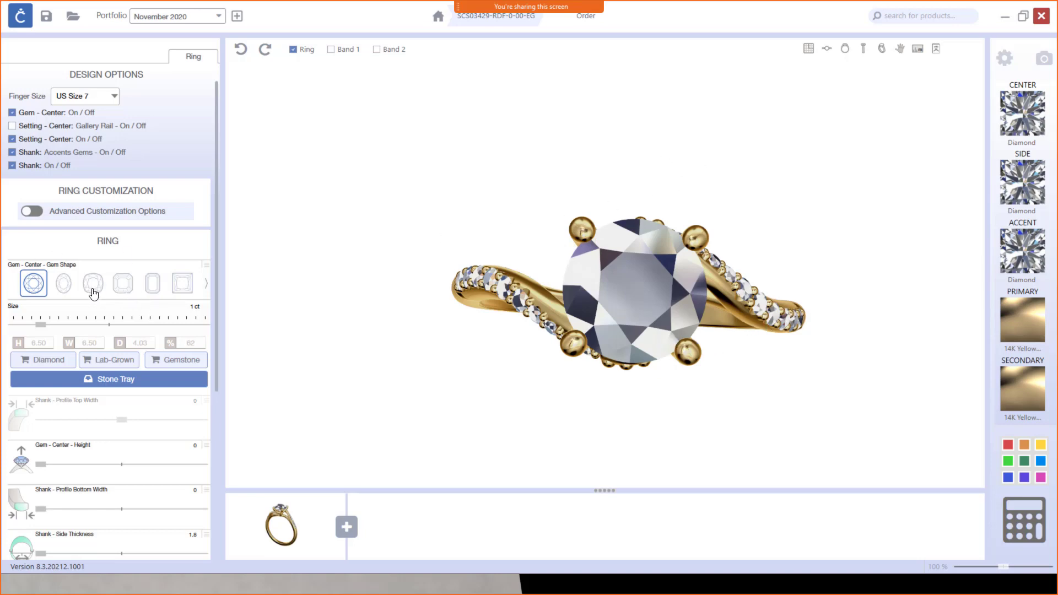
pyautogui.click(65, 284)
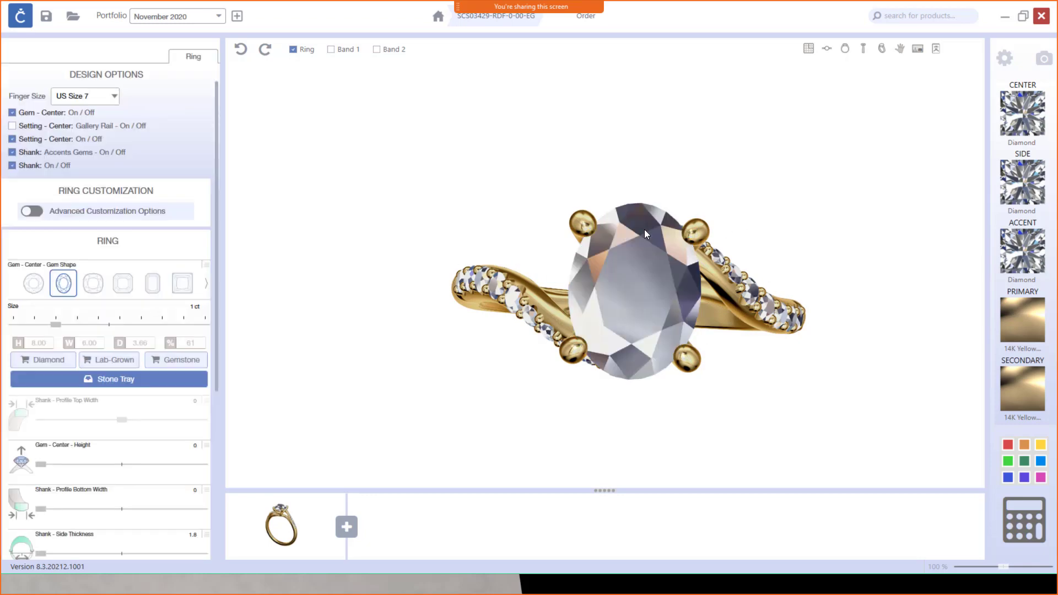
# Compare the ring's bypass shank and accent diamonds with the reference photo on the Attributes slide.
pyautogui.moveTo(723, 343); pyautogui.dragTo(544, 252)
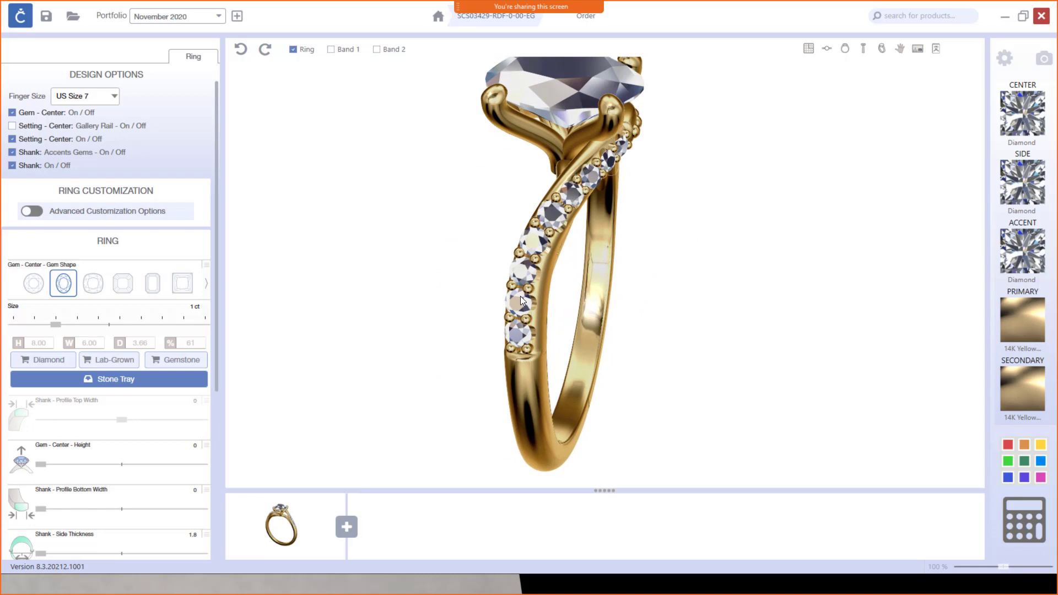
pyautogui.moveTo(479, 225); pyautogui.dragTo(704, 255)
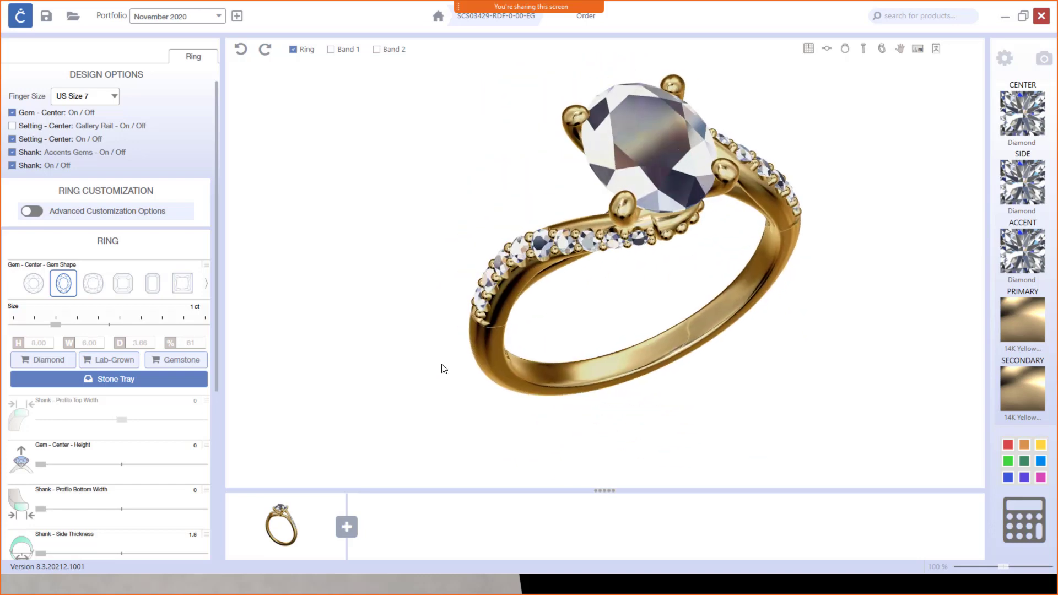
pyautogui.hotkey('alt', 'Tab')
pyautogui.hotkey('alt', 'Tab')
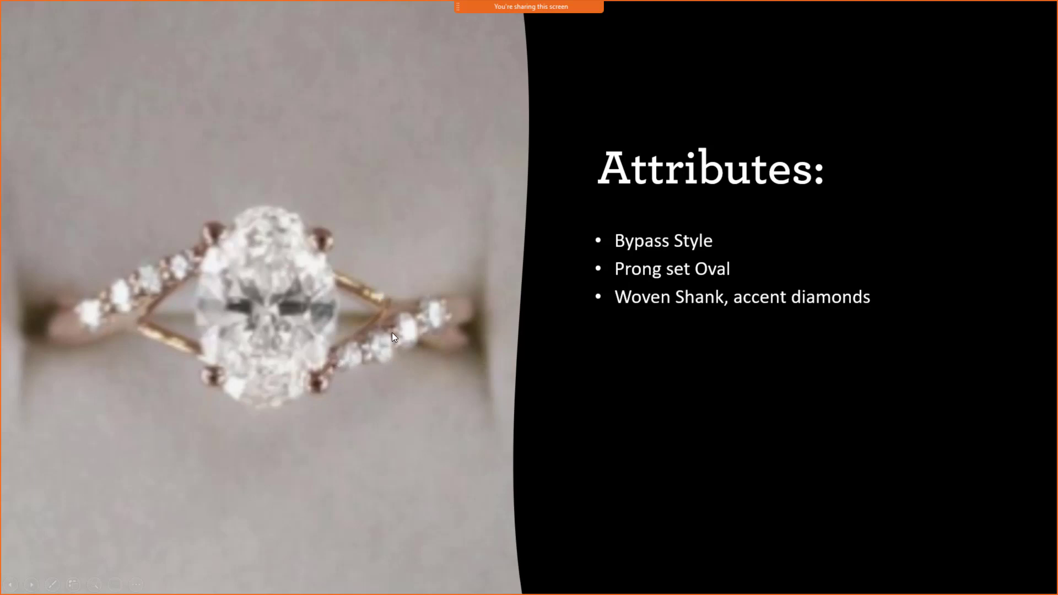
pyautogui.hotkey('alt', 'Tab')
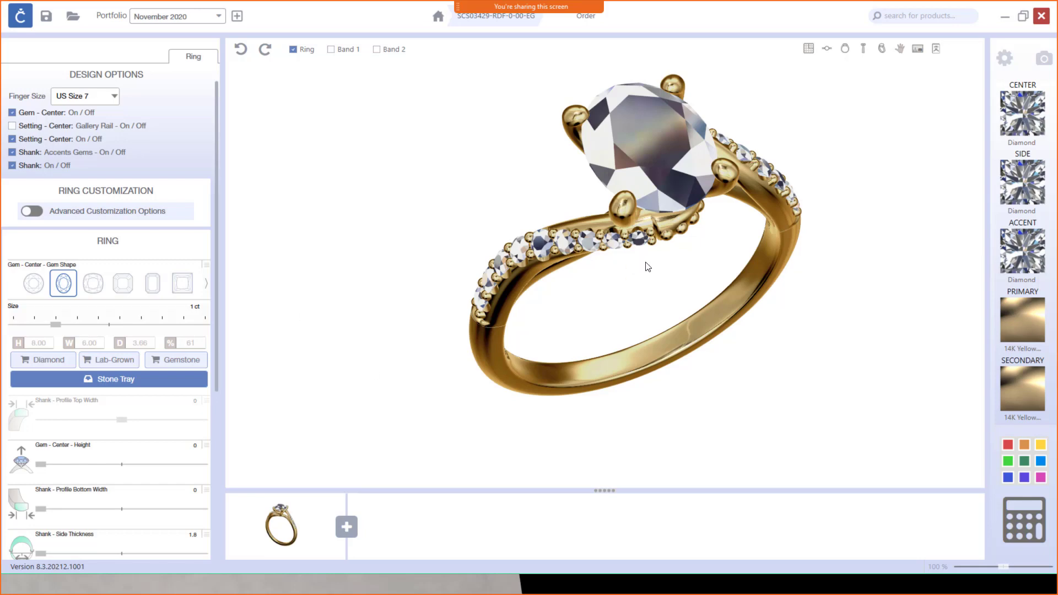
pyautogui.moveTo(647, 267); pyautogui.dragTo(665, 242)
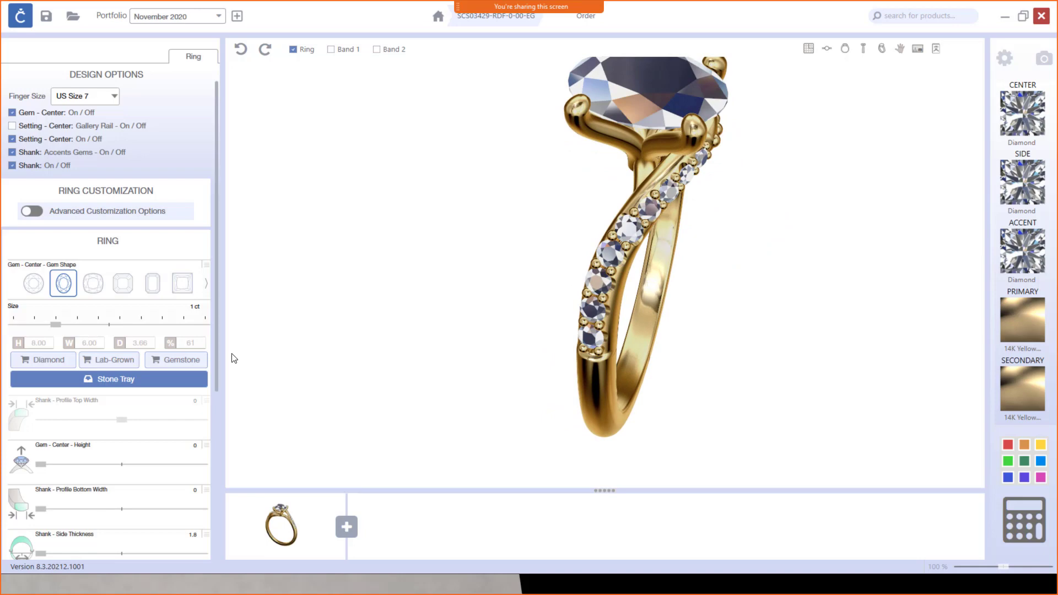
# Turn on the advanced customization options and open the shank settings.
pyautogui.scroll(-3, 132, 426)
pyautogui.scroll(-2, 132, 426)
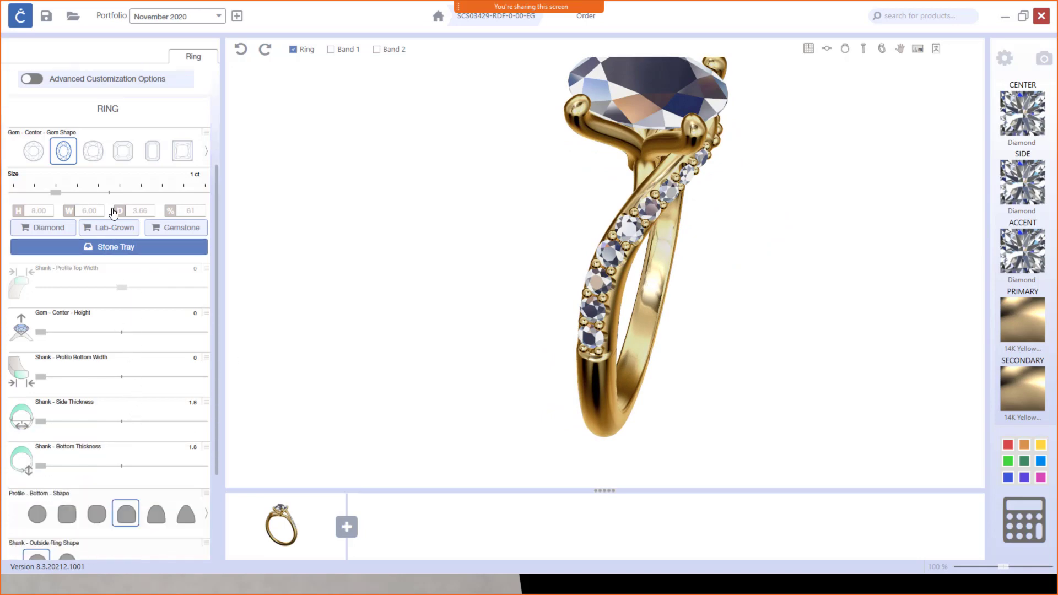
pyautogui.scroll(5, 110, 217)
pyautogui.click(31, 212)
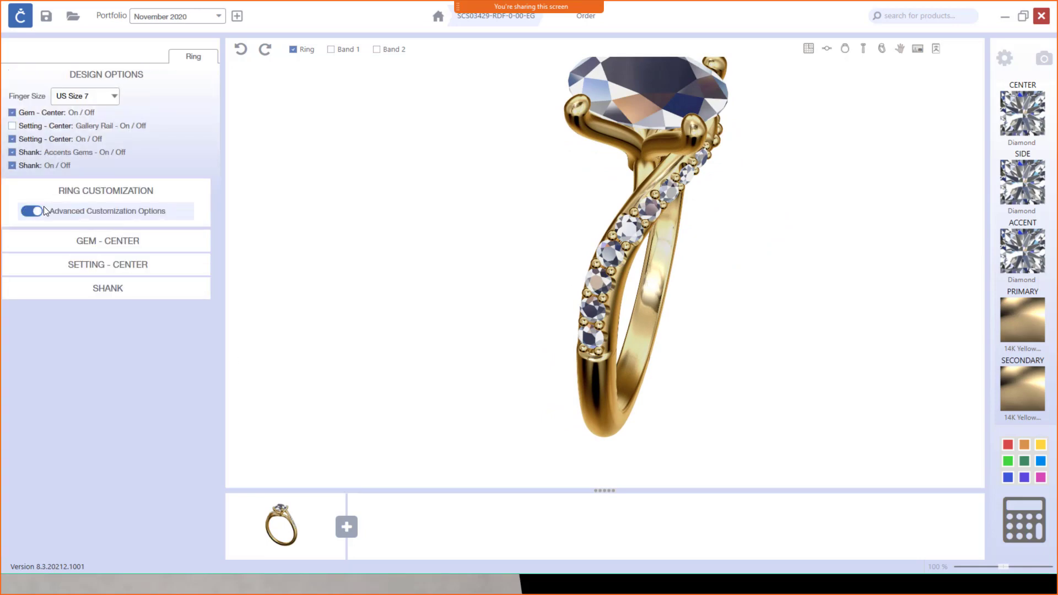
pyautogui.click(106, 292)
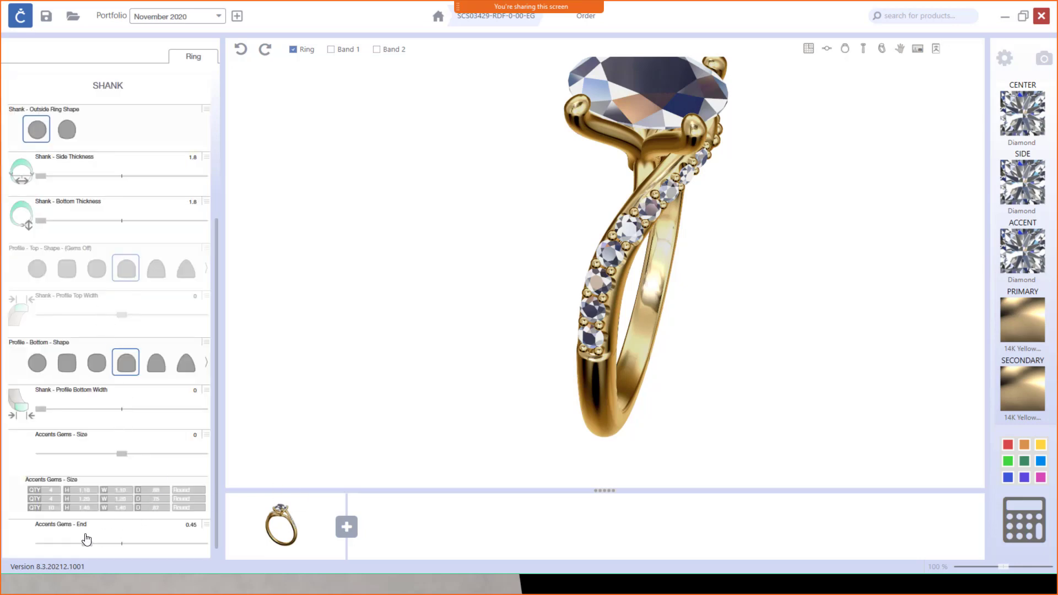
# Shorten the row of accent diamonds on the shank by setting Accents Gems - End to 0.25.
pyautogui.moveTo(86, 544); pyautogui.dragTo(53, 550)
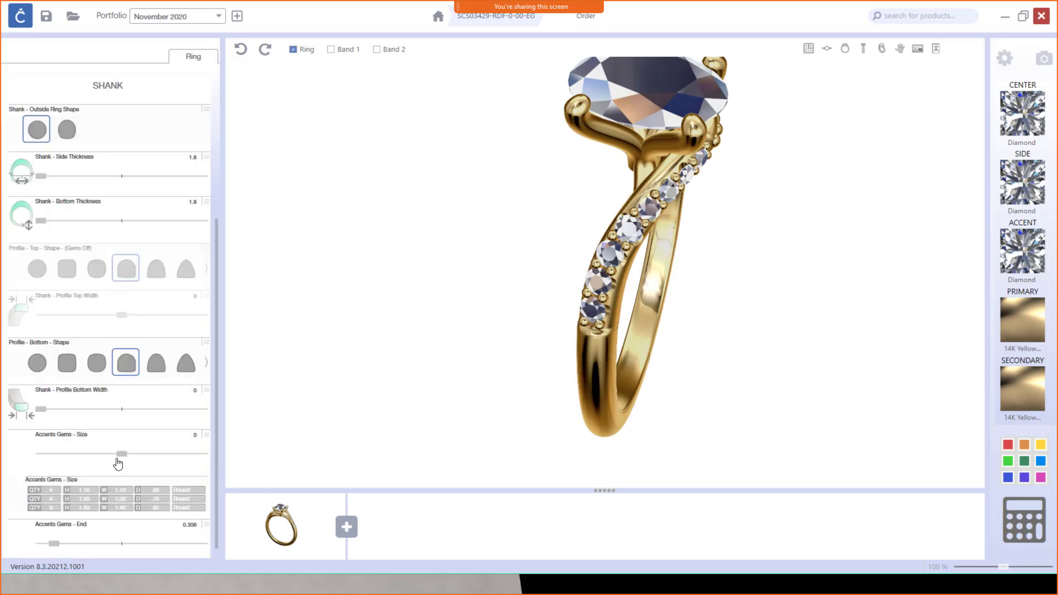
pyautogui.scroll(3, 122, 441)
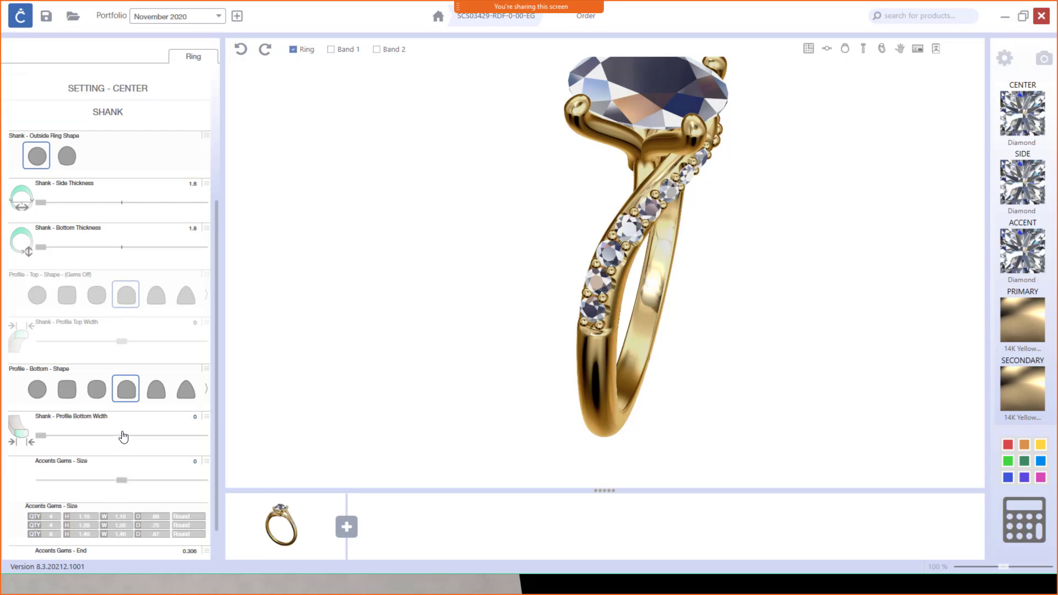
pyautogui.scroll(1, 123, 437)
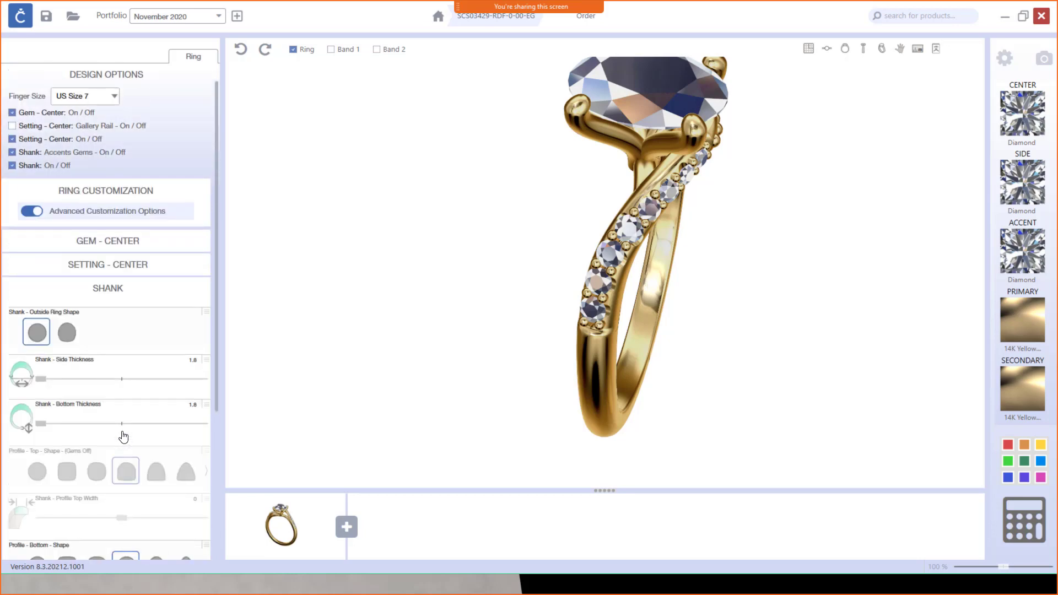
pyautogui.scroll(-2, 124, 436)
pyautogui.moveTo(701, 312)
pyautogui.mouseDown()
pyautogui.moveTo(470, 306)
pyautogui.moveTo(700, 295)
pyautogui.mouseUp()
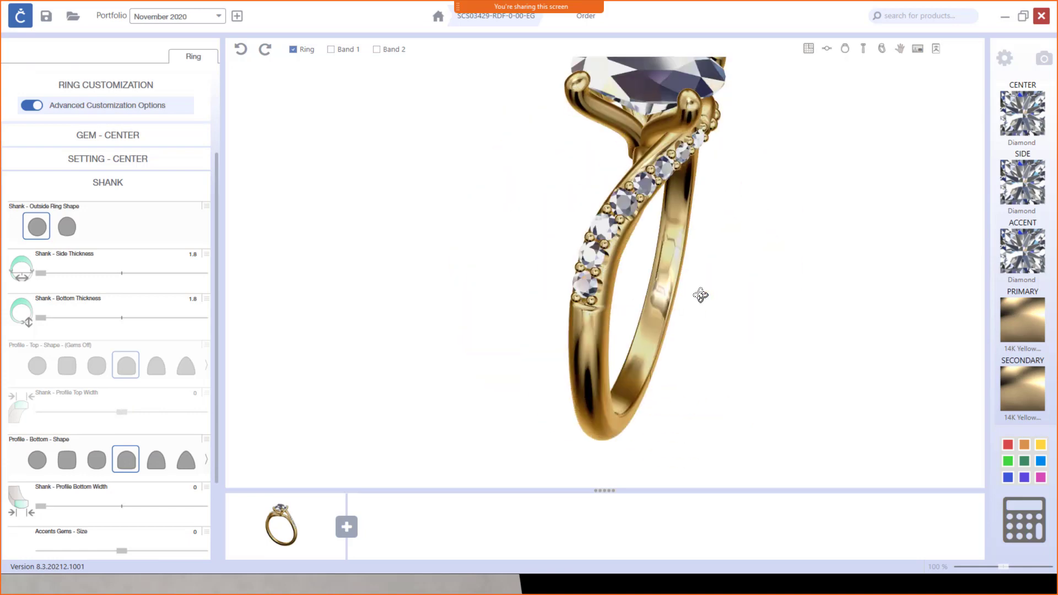
pyautogui.scroll(-2, 141, 486)
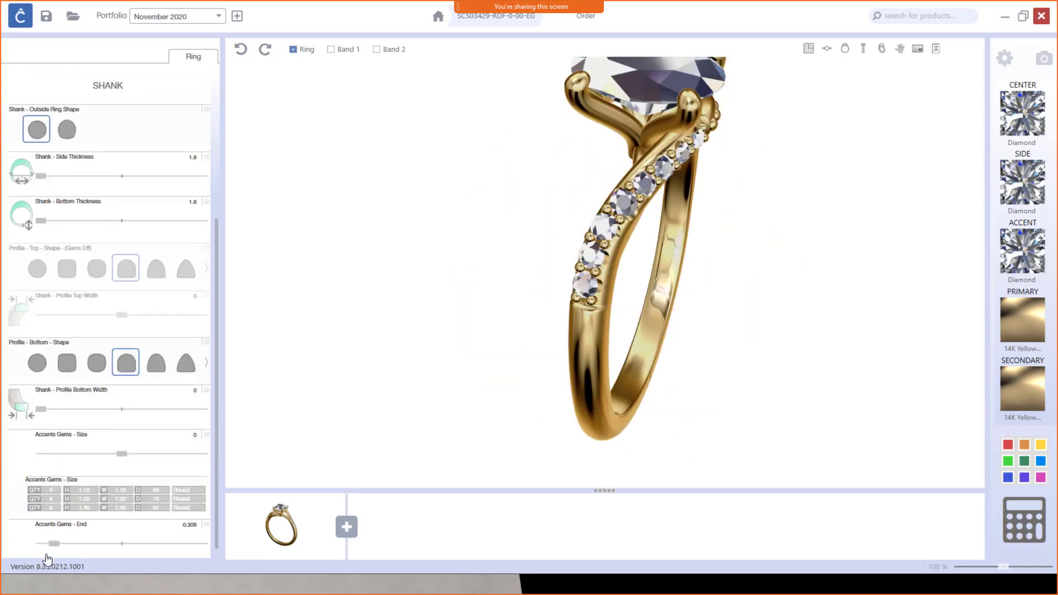
pyautogui.moveTo(51, 543); pyautogui.dragTo(19, 545)
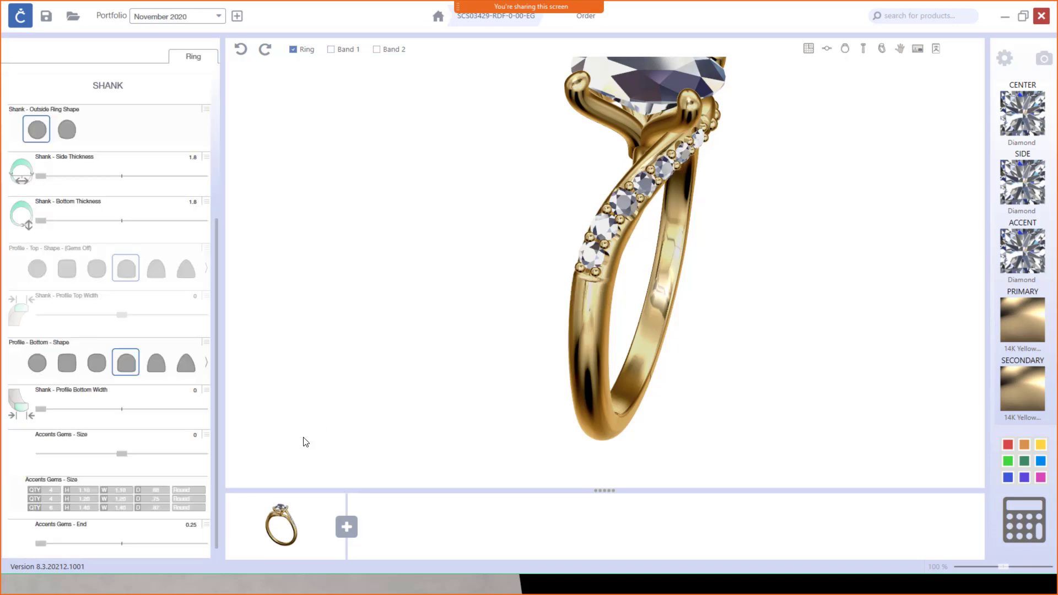
# Expand the control range of Accents Gems - End and set it to 0.124.
pyautogui.click(207, 524)
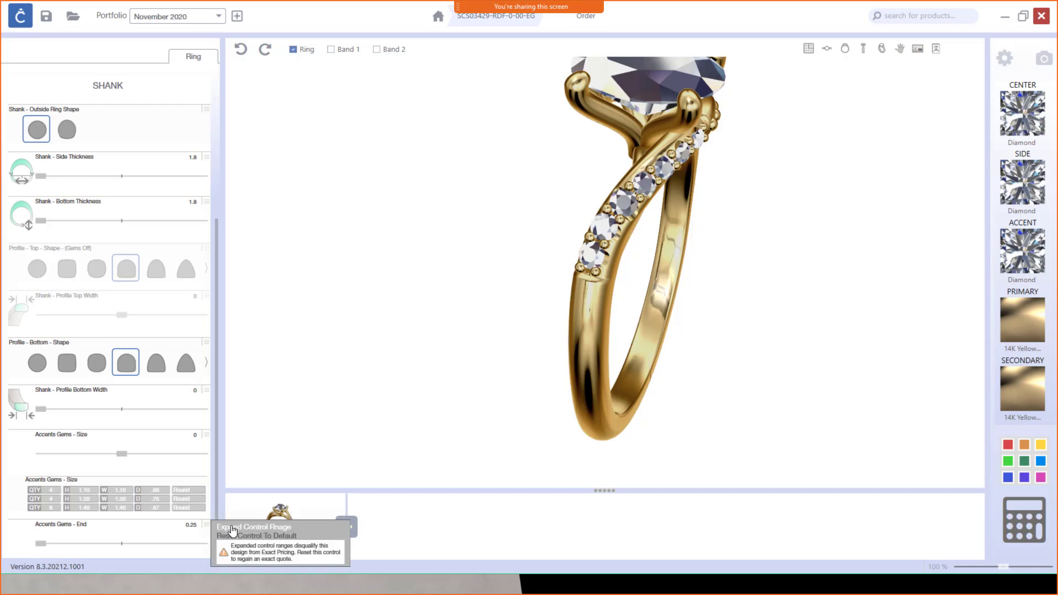
pyautogui.click(232, 529)
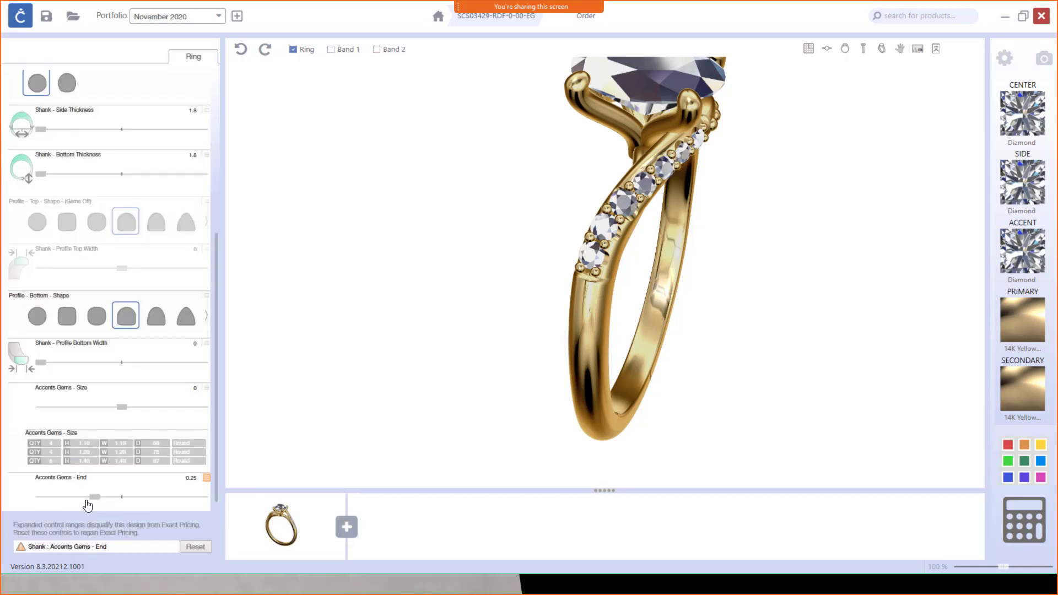
pyautogui.click(81, 503)
pyautogui.moveTo(94, 498); pyautogui.dragTo(86, 500)
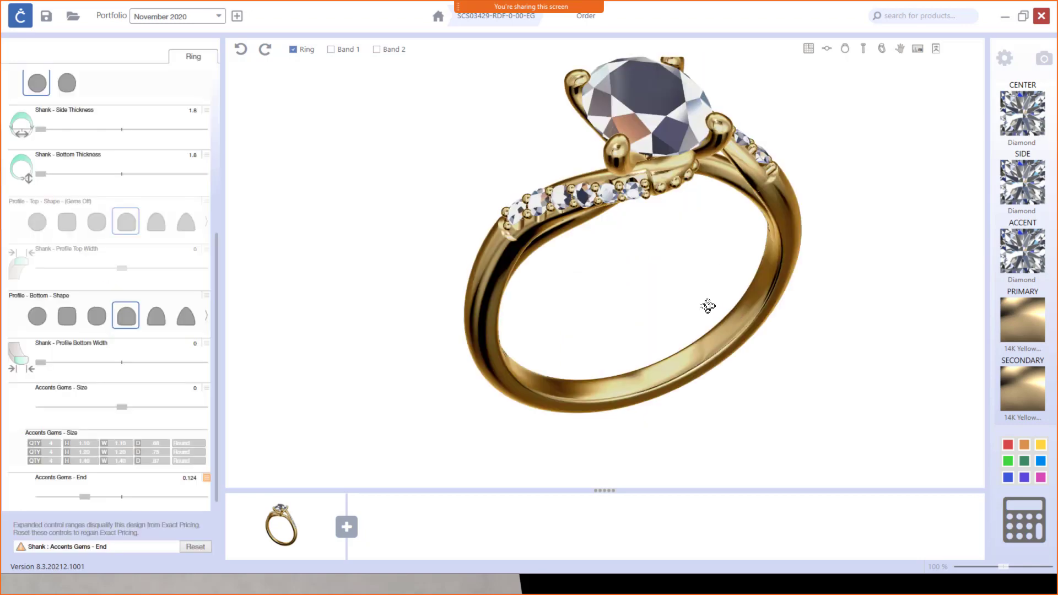
pyautogui.moveTo(704, 303); pyautogui.dragTo(656, 359)
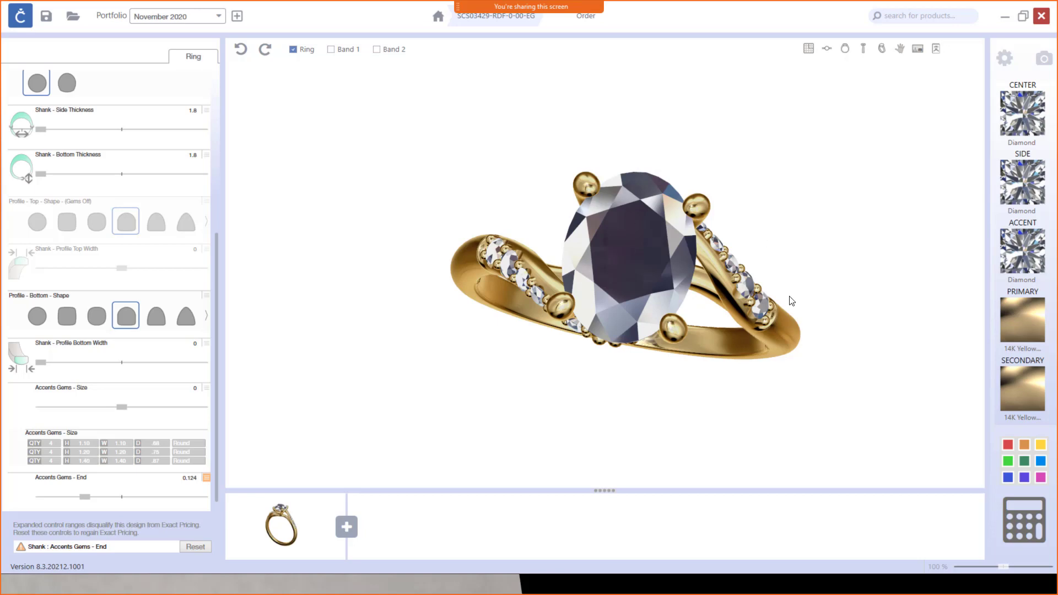
pyautogui.moveTo(765, 326); pyautogui.dragTo(535, 252)
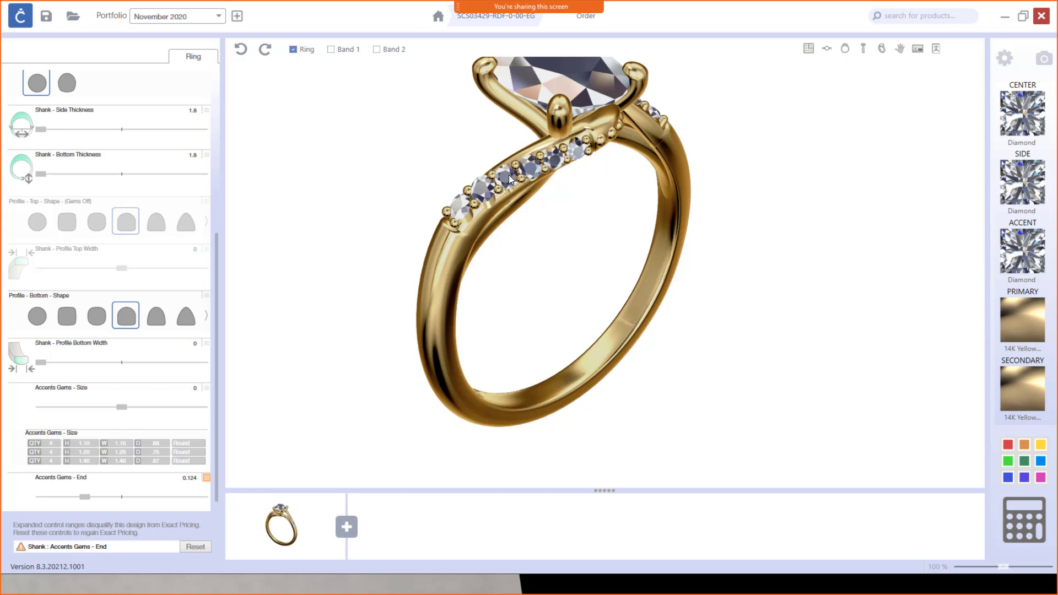
# Compare the top view of the ring's bypass shank and accent diamonds with the reference photo on the Attributes slide.
pyautogui.moveTo(492, 231); pyautogui.dragTo(713, 297)
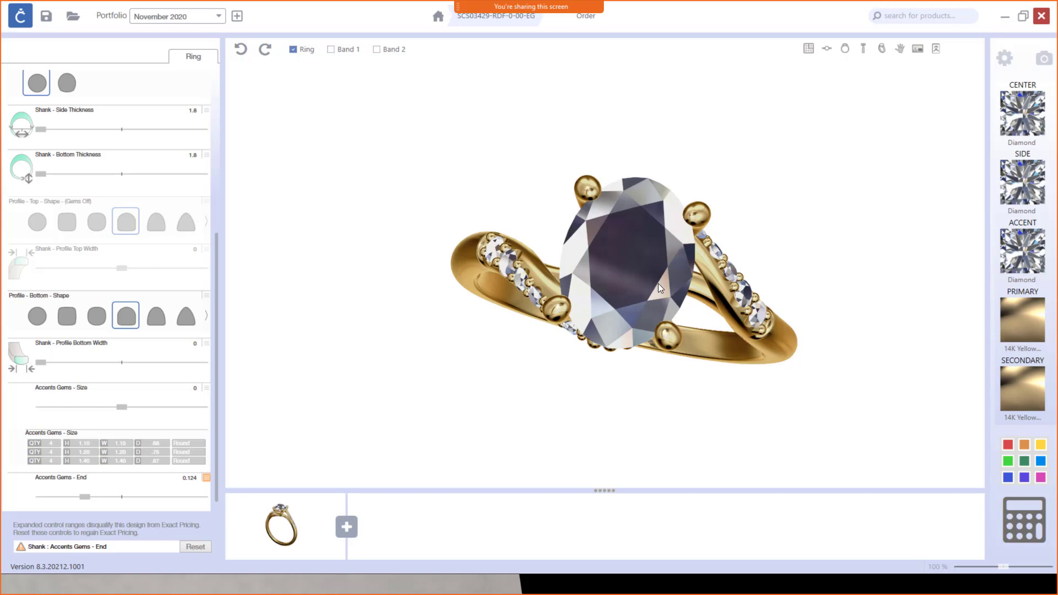
pyautogui.click(401, 586)
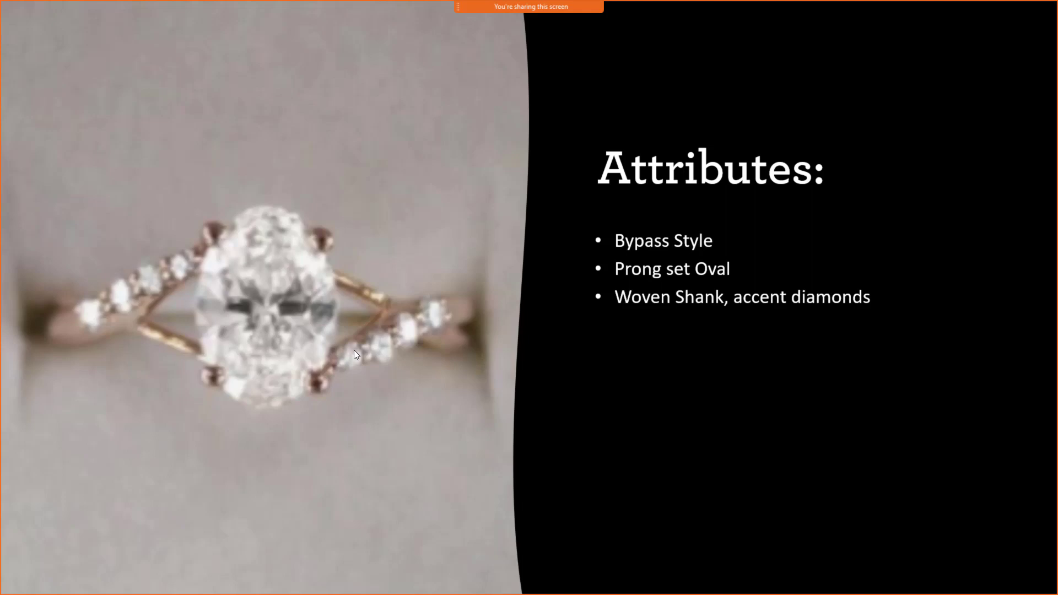
pyautogui.hotkey('alt', 'Tab')
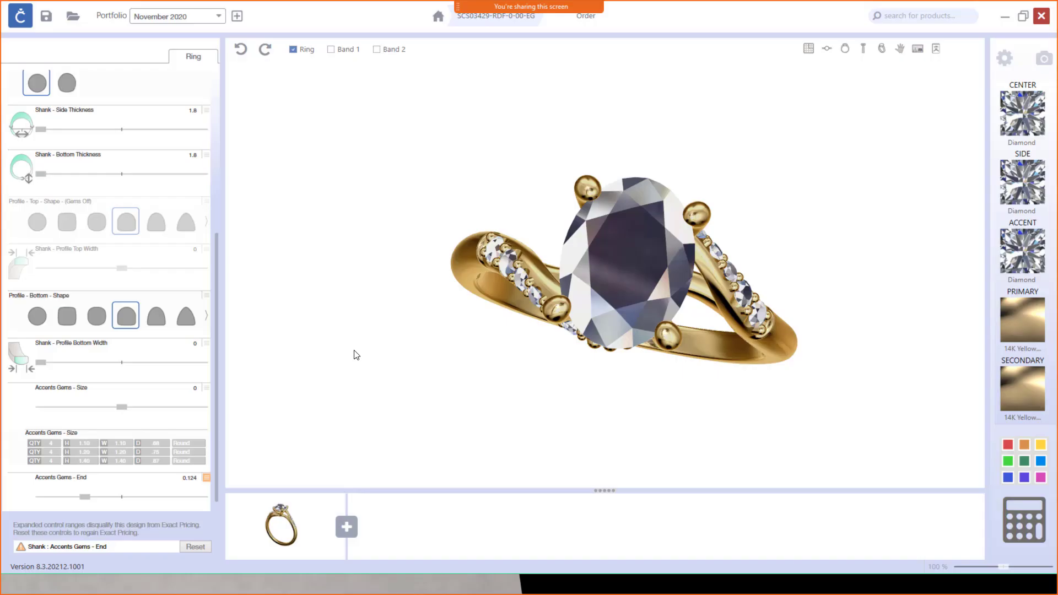
# Add wire part CP-WI-008 from the Wire Rope Knots category to the ring and check the reference photo's thin shank strands.
pyautogui.click(347, 527)
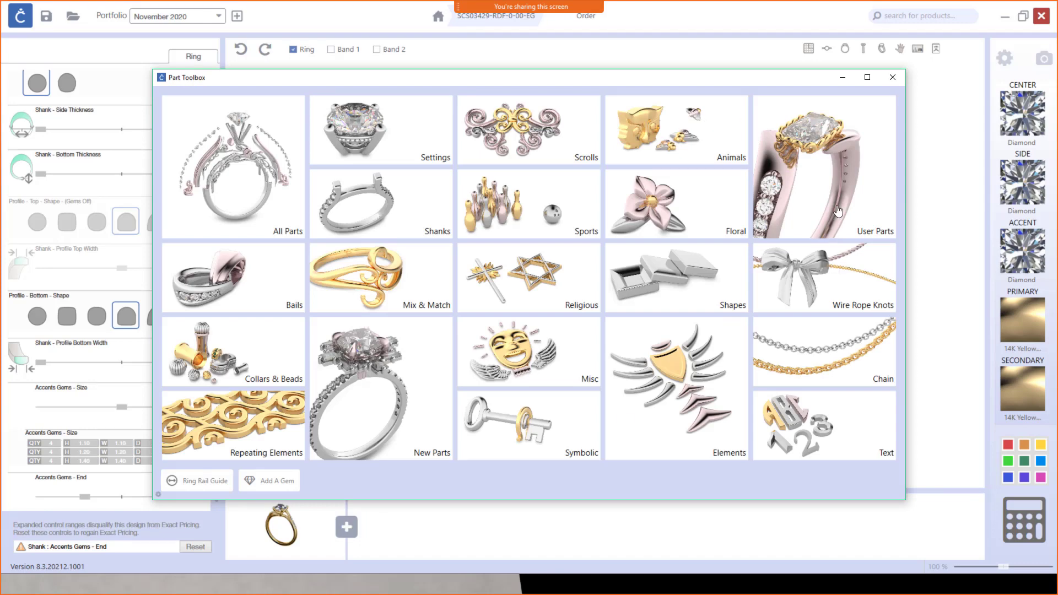
pyautogui.click(825, 276)
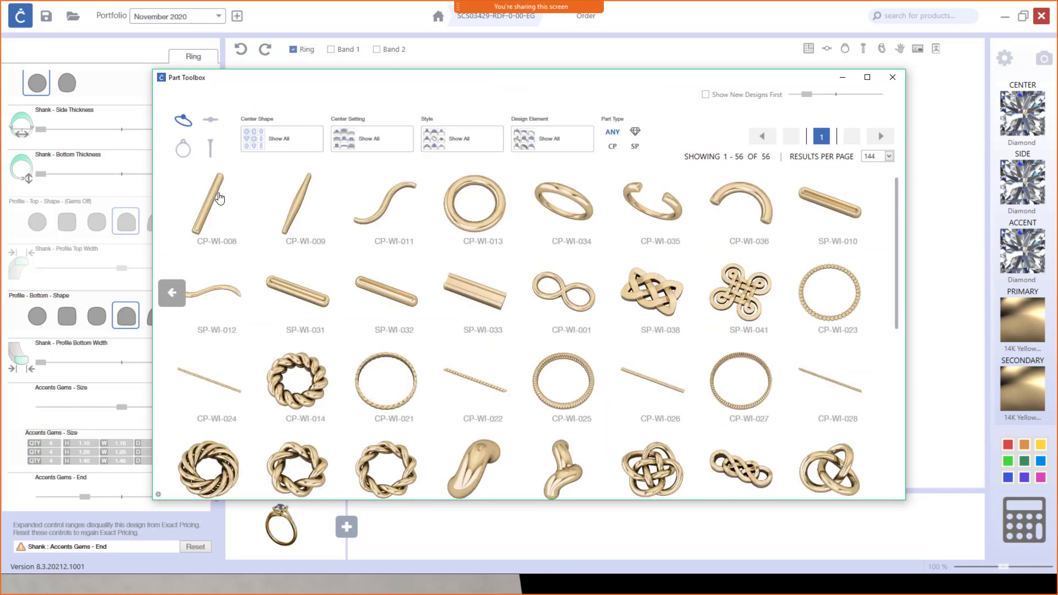
pyautogui.click(220, 198)
pyautogui.click(678, 454)
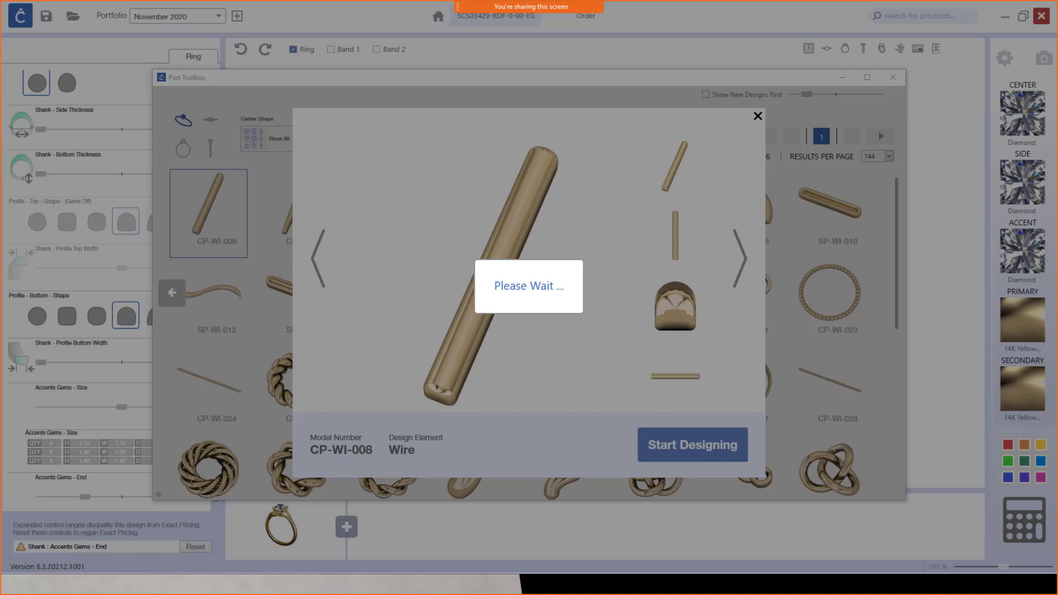
pyautogui.click(96, 577)
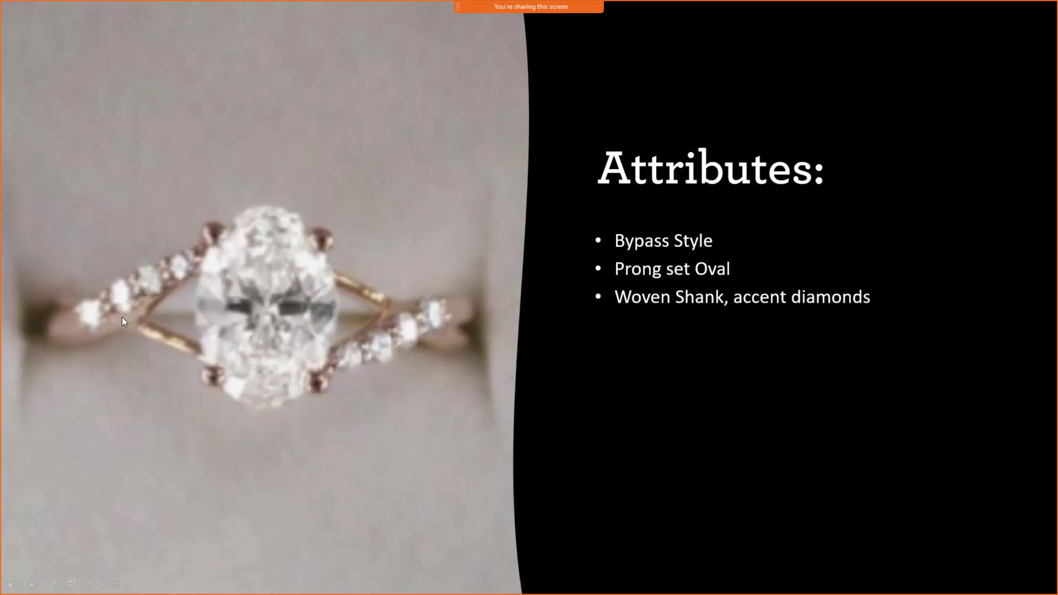
pyautogui.hotkey('alt', 'Tab')
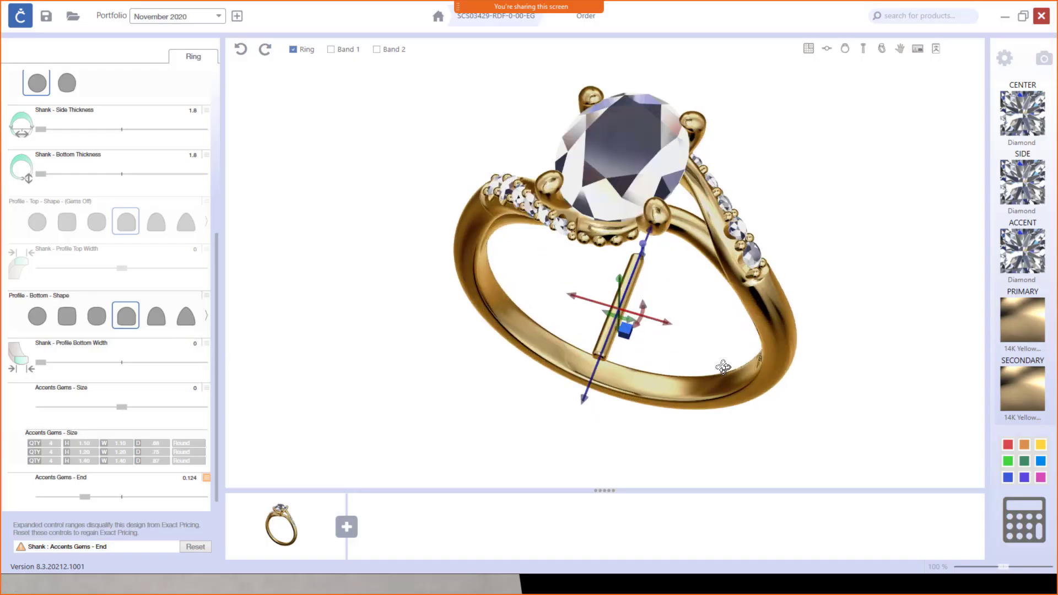
# Rotate the wire 90° so it runs across the ring, raise it to the setting's base and shift it toward the right shoulder.
pyautogui.moveTo(723, 367); pyautogui.dragTo(730, 350, button='right')
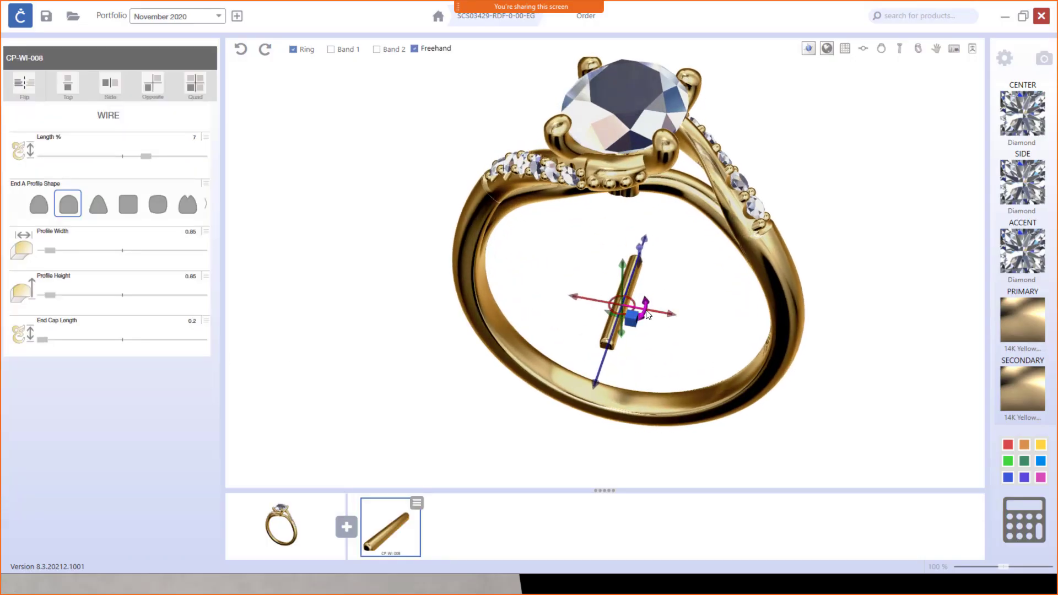
pyautogui.moveTo(646, 315); pyautogui.dragTo(609, 324)
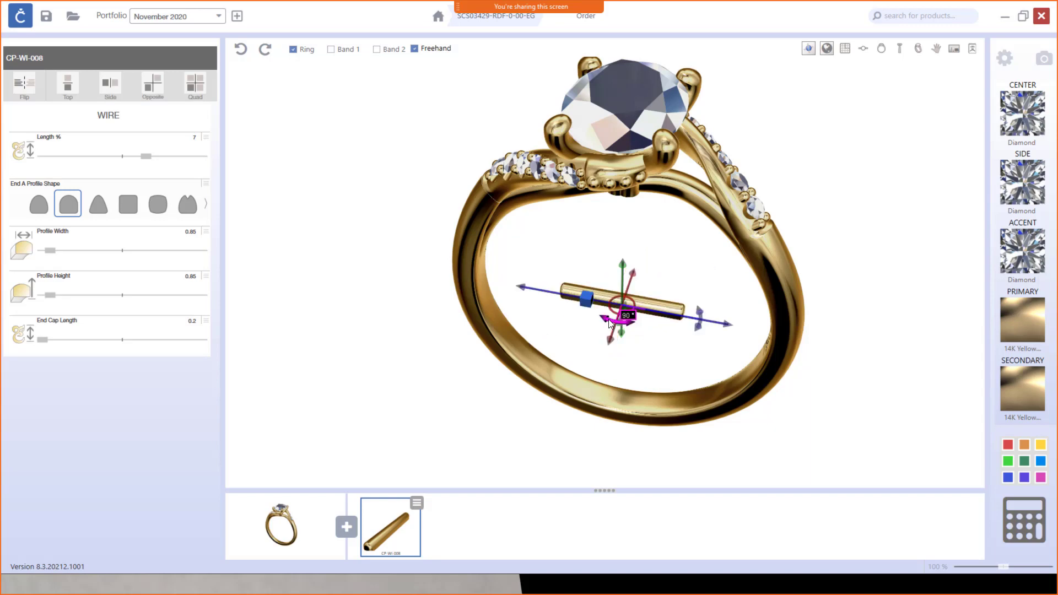
pyautogui.moveTo(573, 357); pyautogui.dragTo(628, 287, button='right')
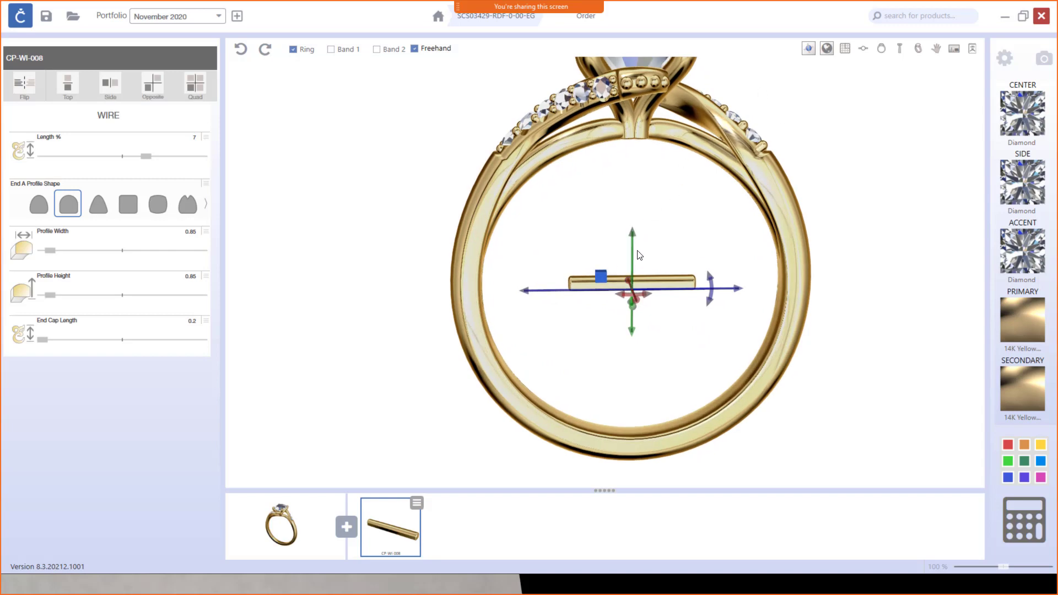
pyautogui.click(881, 48)
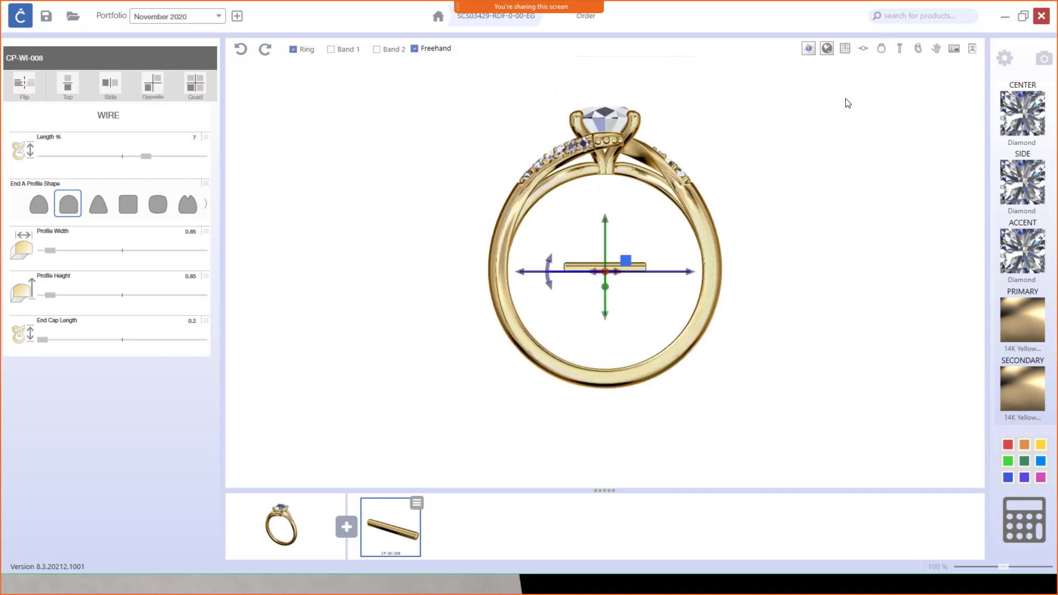
pyautogui.moveTo(606, 311); pyautogui.dragTo(615, 218)
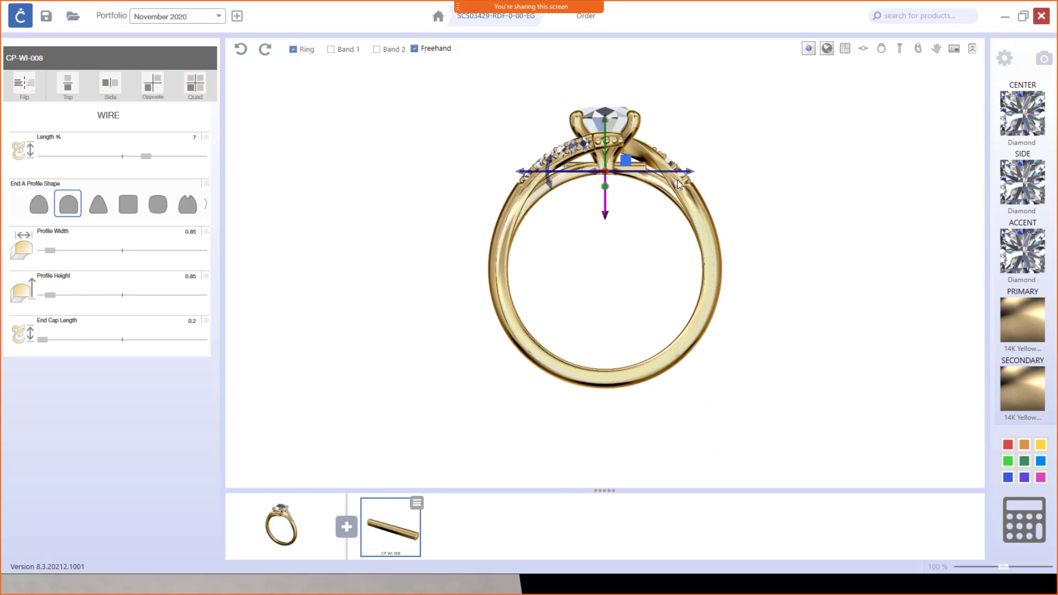
pyautogui.moveTo(696, 173); pyautogui.dragTo(741, 185)
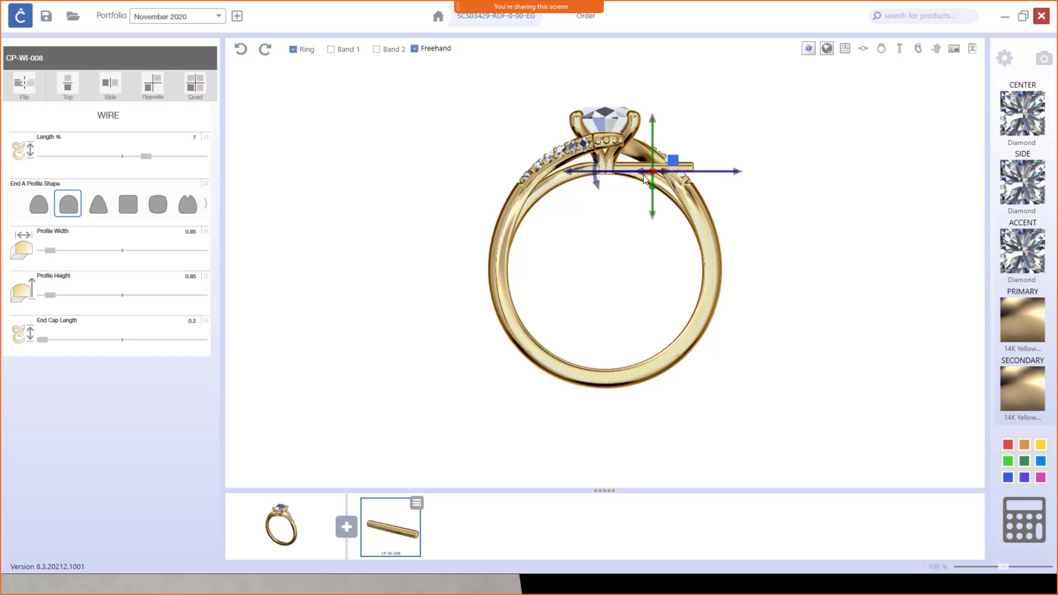
# Tilt the wire in the through-finger view so it slopes down from the head along the right shoulder.
pyautogui.scroll(5, 661, 193)
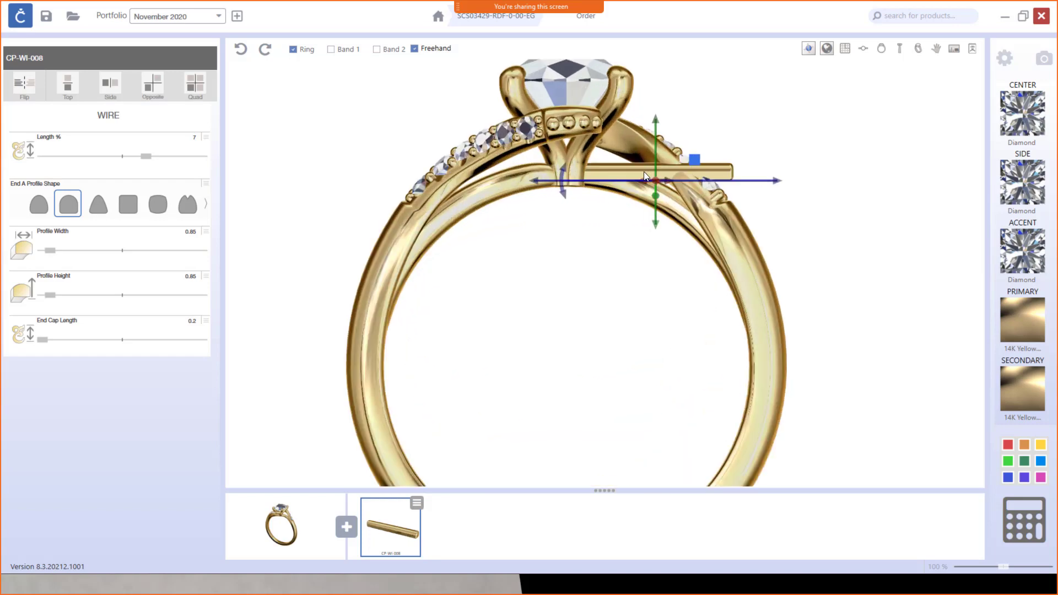
pyautogui.moveTo(544, 188); pyautogui.dragTo(673, 140)
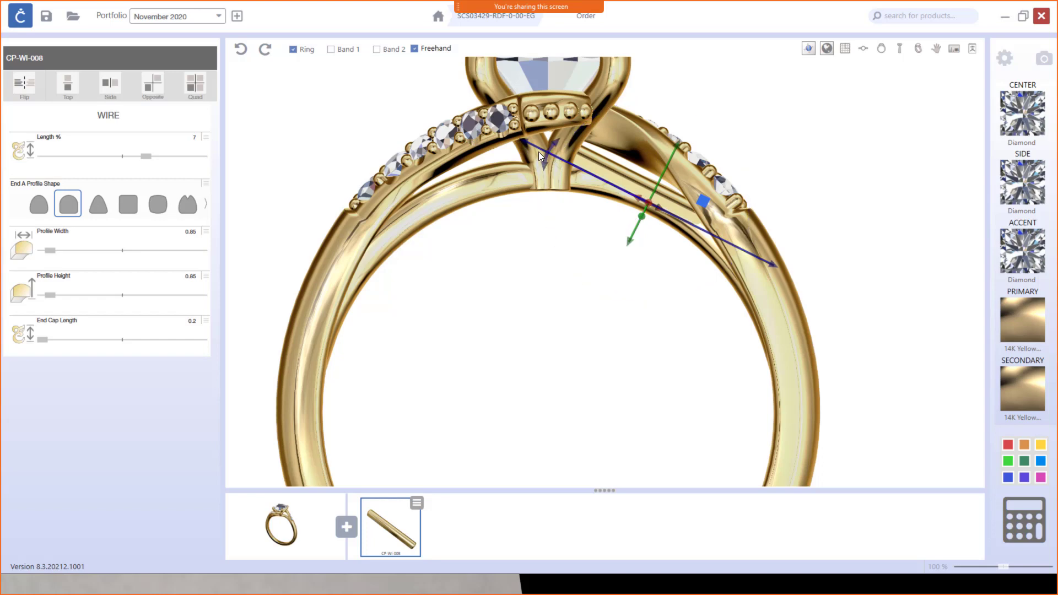
pyautogui.moveTo(539, 155); pyautogui.dragTo(543, 132)
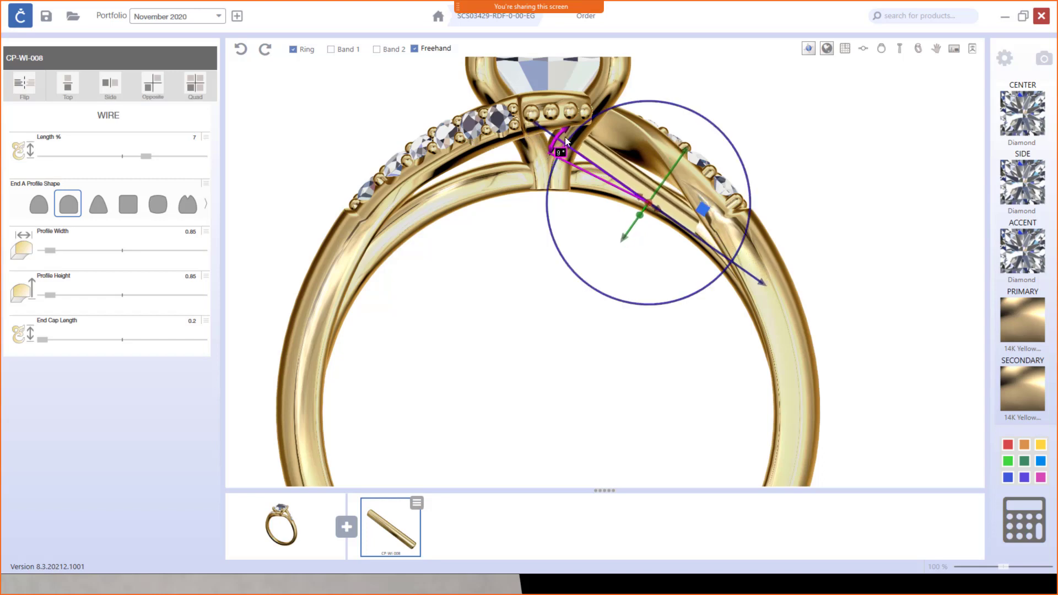
# Set the secondary metal to 18K white gold so the wire contrasts with the yellow gold shank.
pyautogui.click(1012, 383)
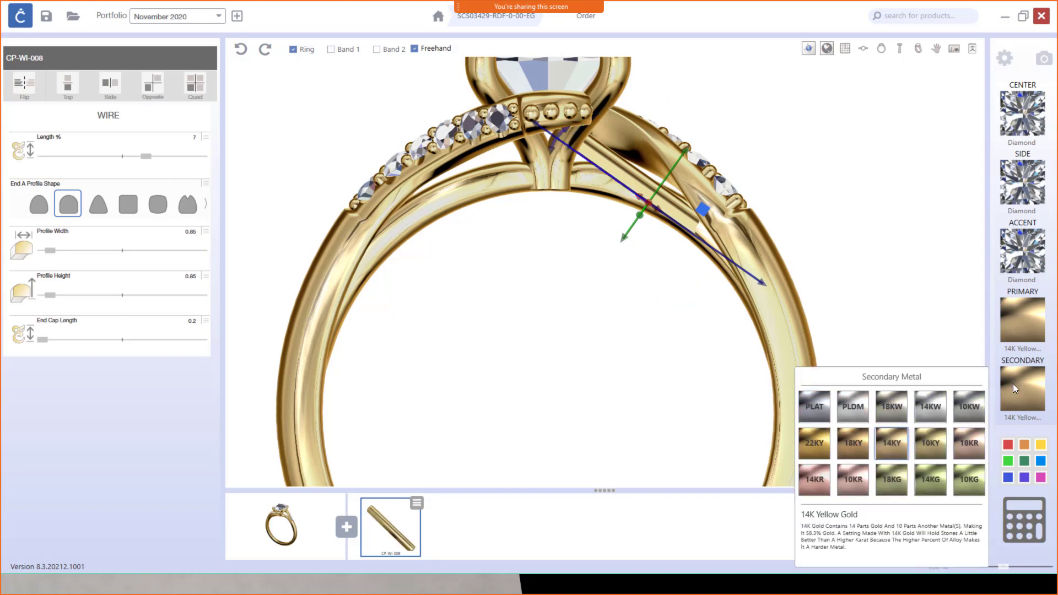
pyautogui.click(901, 414)
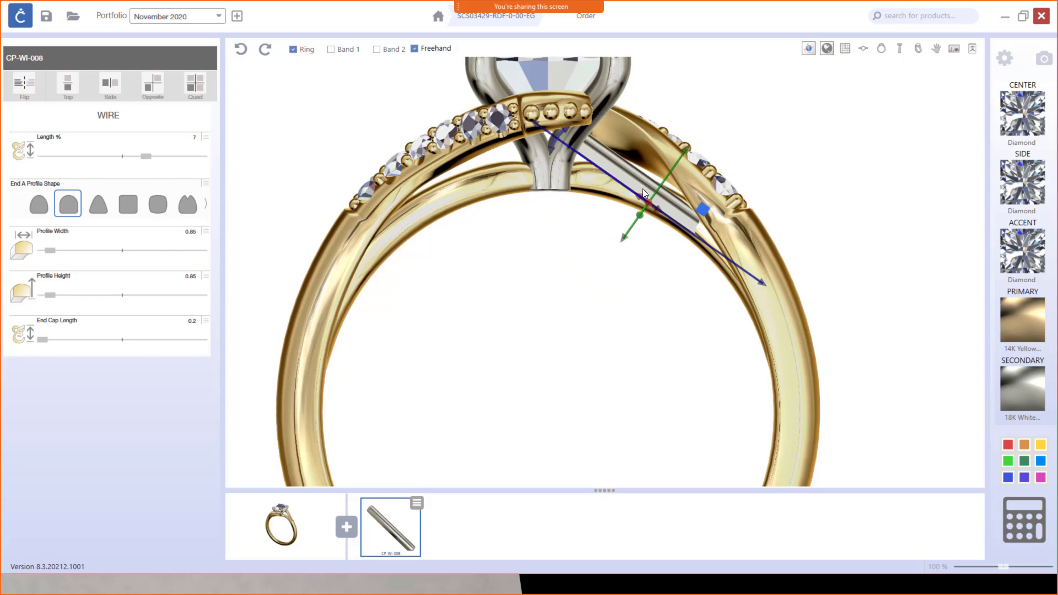
pyautogui.scroll(2, 643, 188)
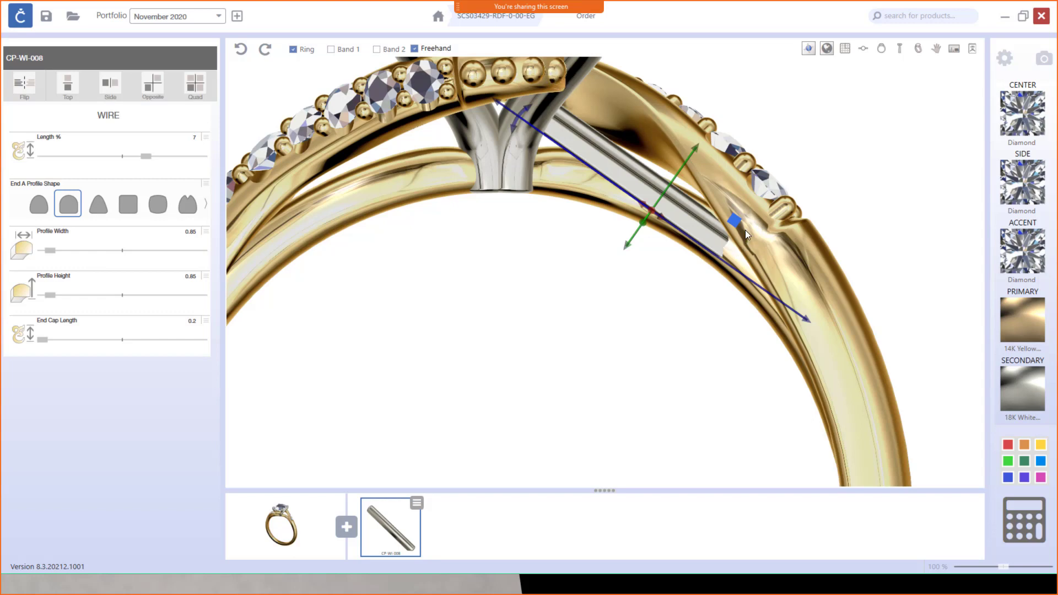
# Angle the wire in the top view to run from the lower right prong to the shank, sliding it slightly toward the head.
pyautogui.scroll(-5, 594, 174)
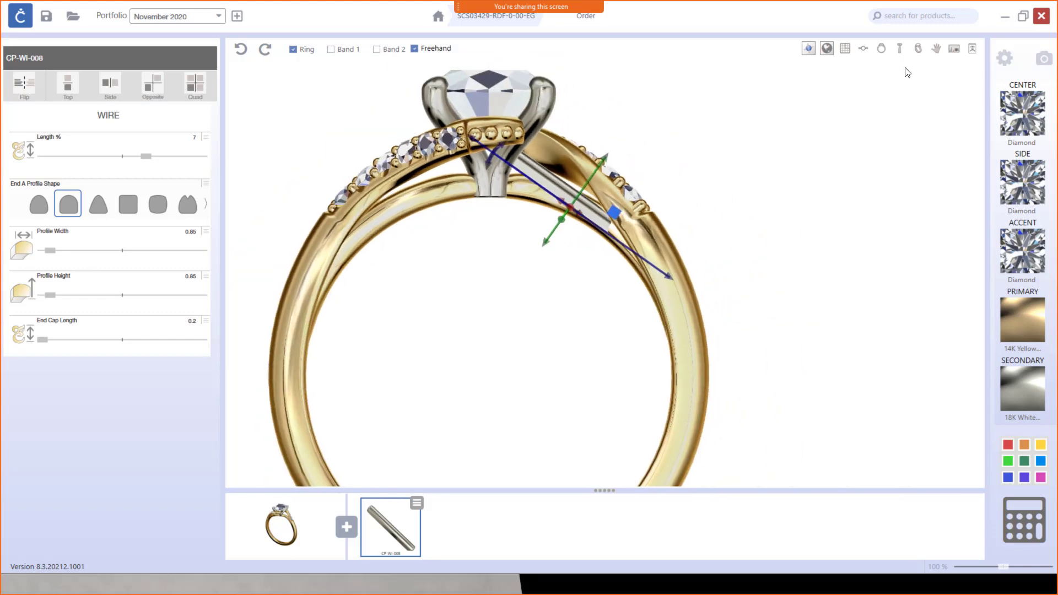
pyautogui.click(918, 49)
pyautogui.scroll(5, 603, 222)
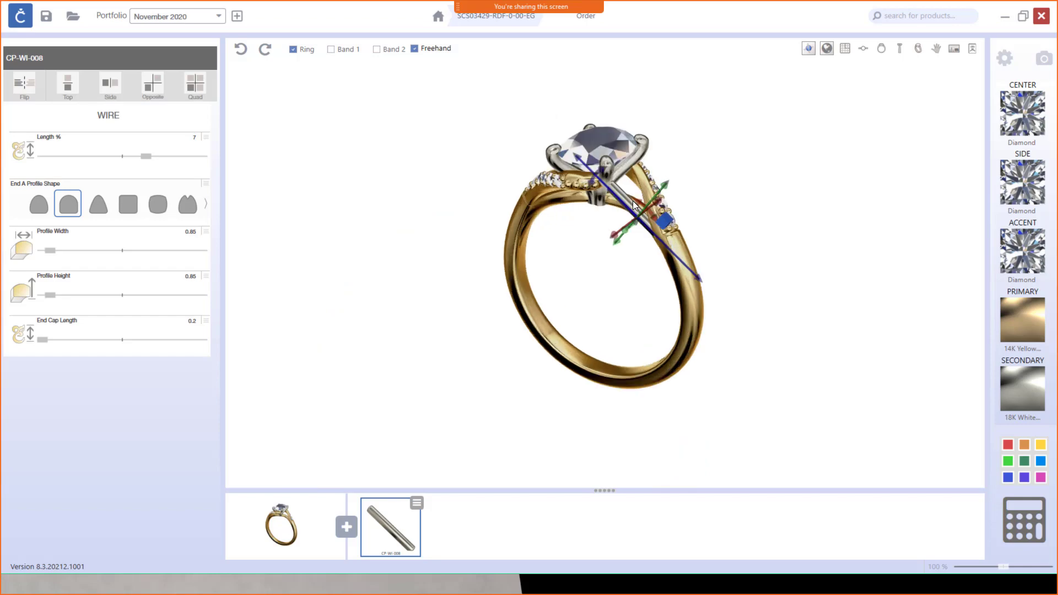
pyautogui.moveTo(620, 258); pyautogui.dragTo(587, 286, button='right')
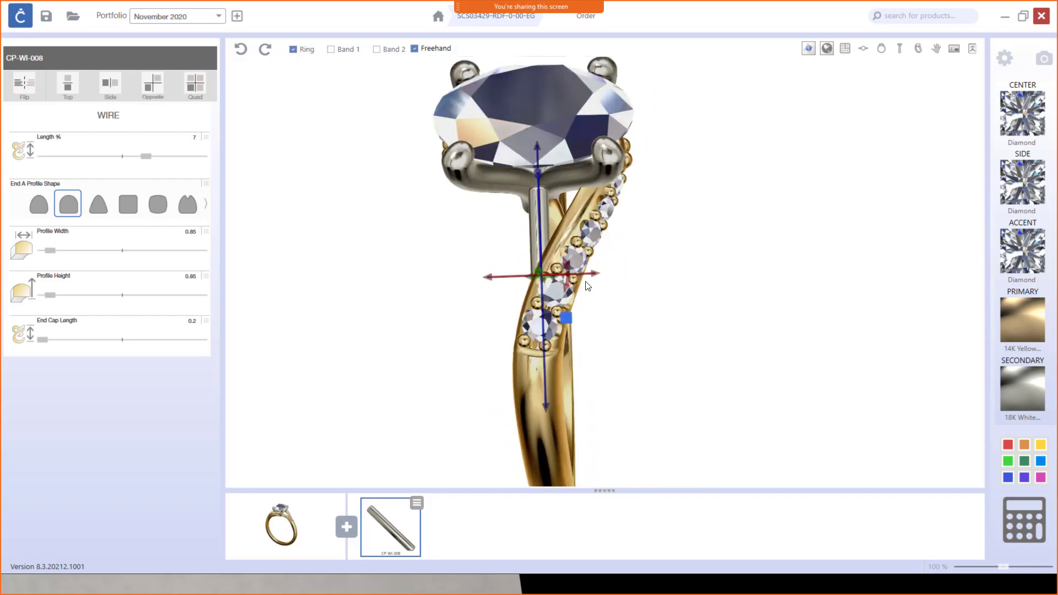
pyautogui.click(862, 51)
pyautogui.scroll(5, 657, 266)
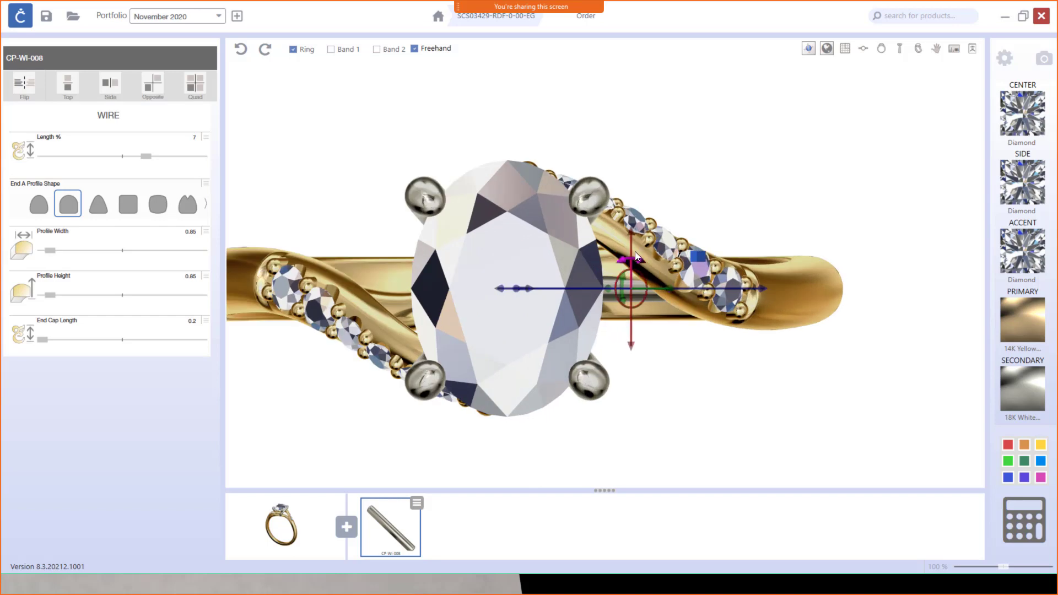
pyautogui.moveTo(632, 264); pyautogui.dragTo(631, 289)
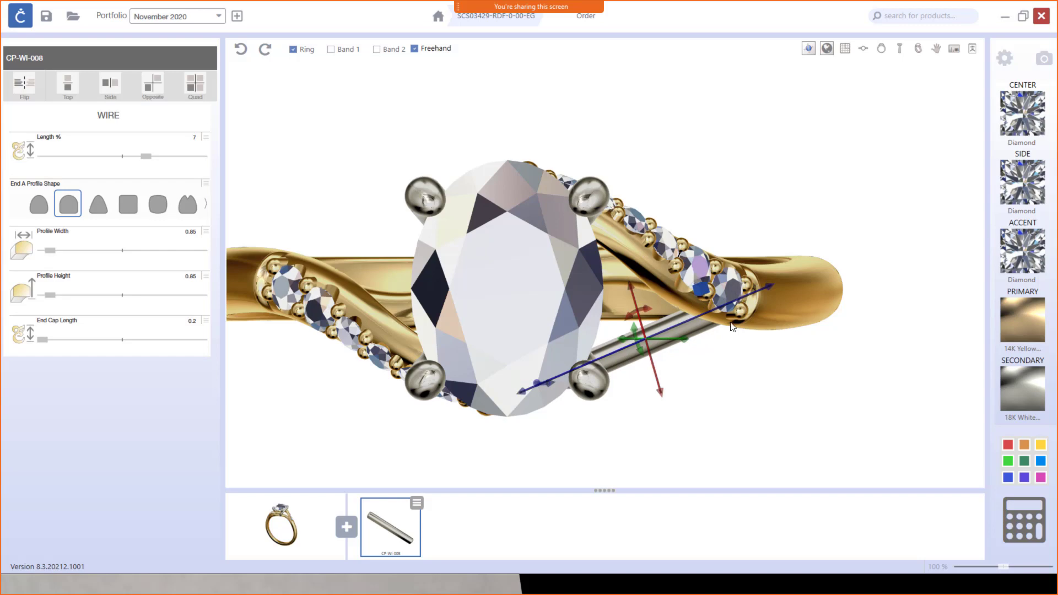
pyautogui.keyDown('shift'); pyautogui.moveTo(742, 380); pyautogui.dragTo(723, 379, button='right'); pyautogui.keyUp('shift')
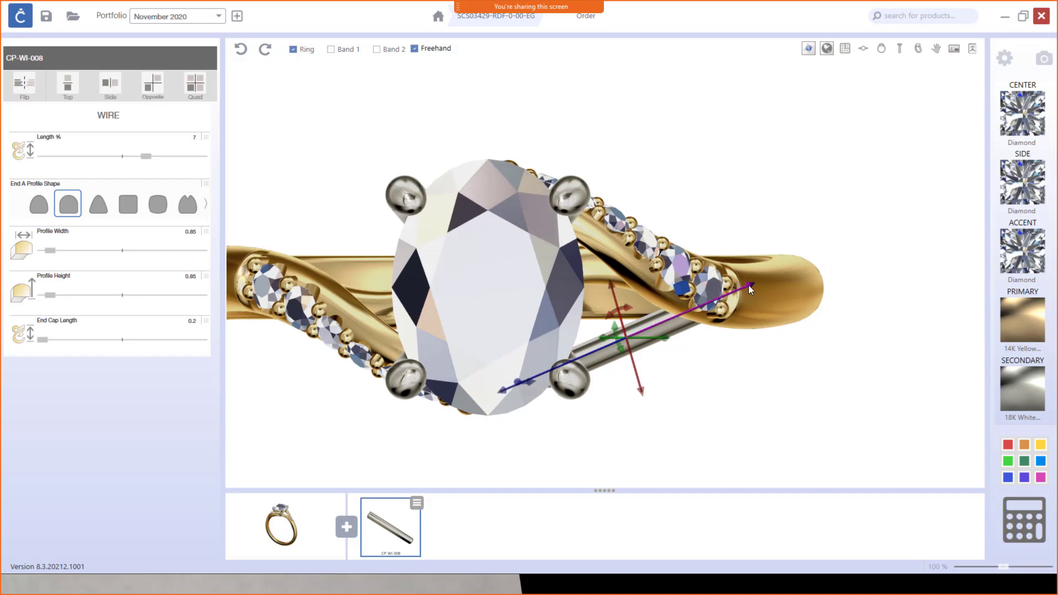
pyautogui.moveTo(750, 287); pyautogui.dragTo(735, 293)
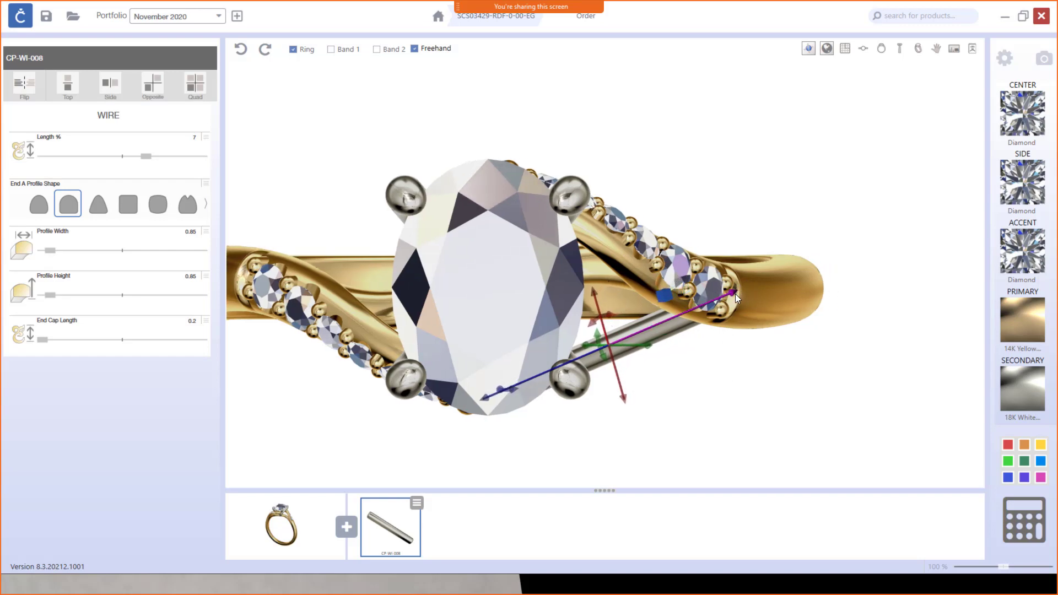
pyautogui.keyDown('shift'); pyautogui.moveTo(726, 379); pyautogui.dragTo(780, 359, button='right'); pyautogui.keyUp('shift')
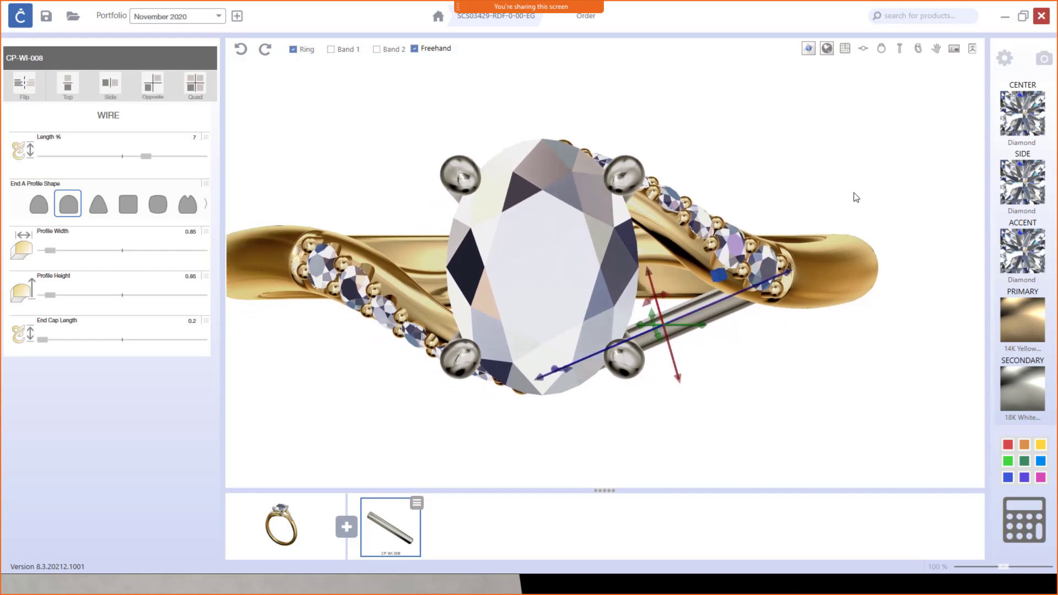
# Fine-tune the wire in the through-finger view by sliding it toward the head, adjusting its tilt and raising it away from the finger hole.
pyautogui.click(882, 49)
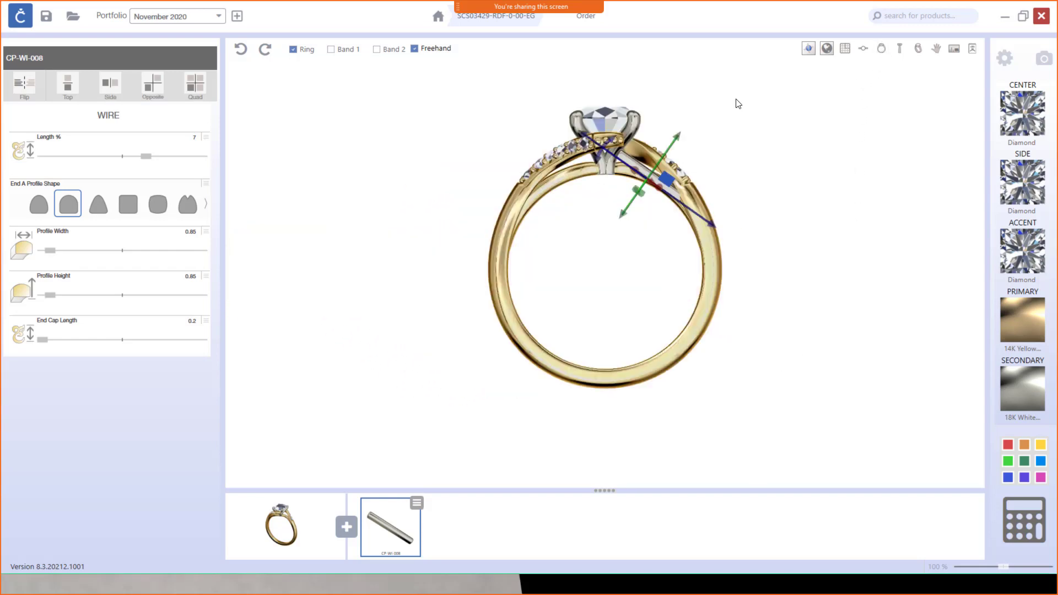
pyautogui.scroll(5, 652, 164)
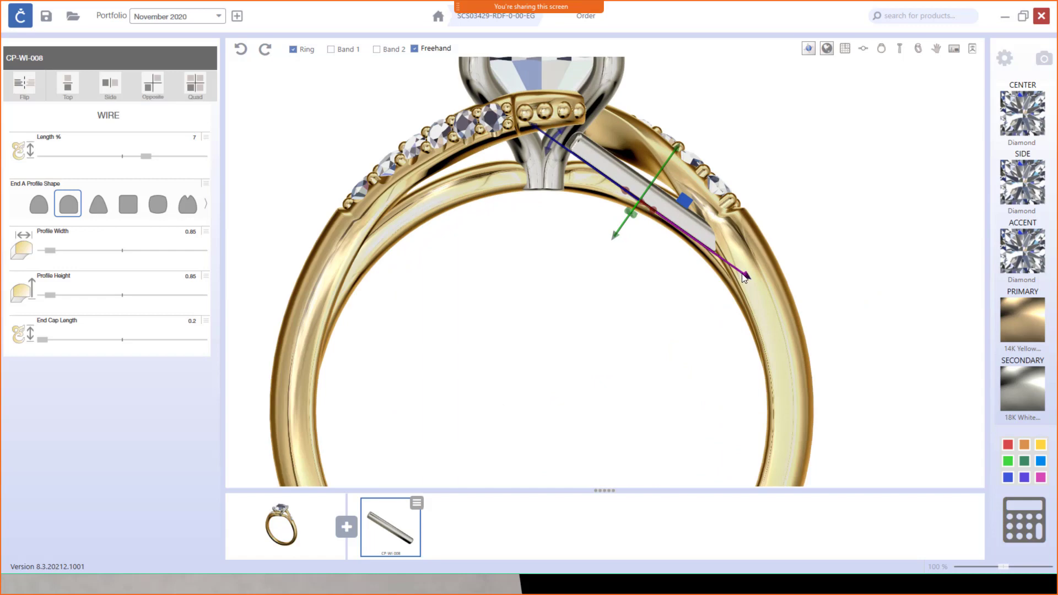
pyautogui.moveTo(739, 273); pyautogui.dragTo(724, 274)
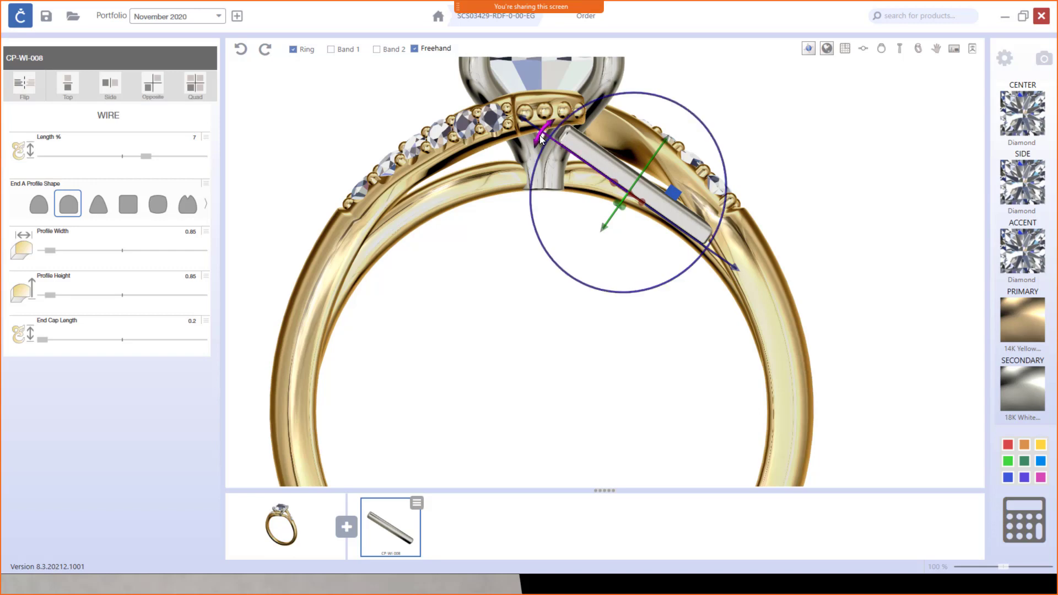
pyautogui.moveTo(539, 137); pyautogui.dragTo(540, 136)
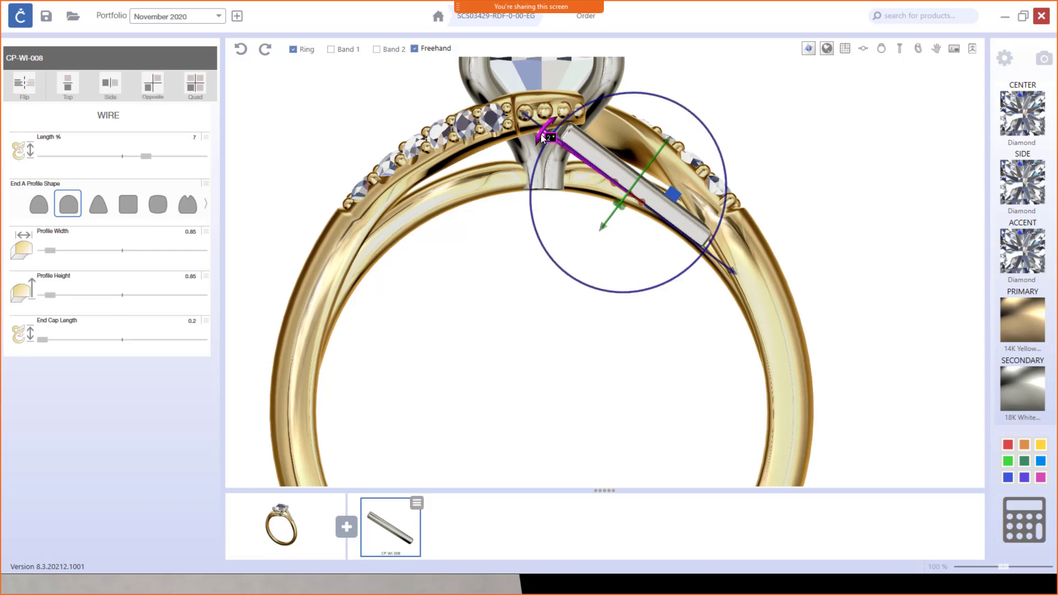
pyautogui.moveTo(669, 139); pyautogui.dragTo(679, 125)
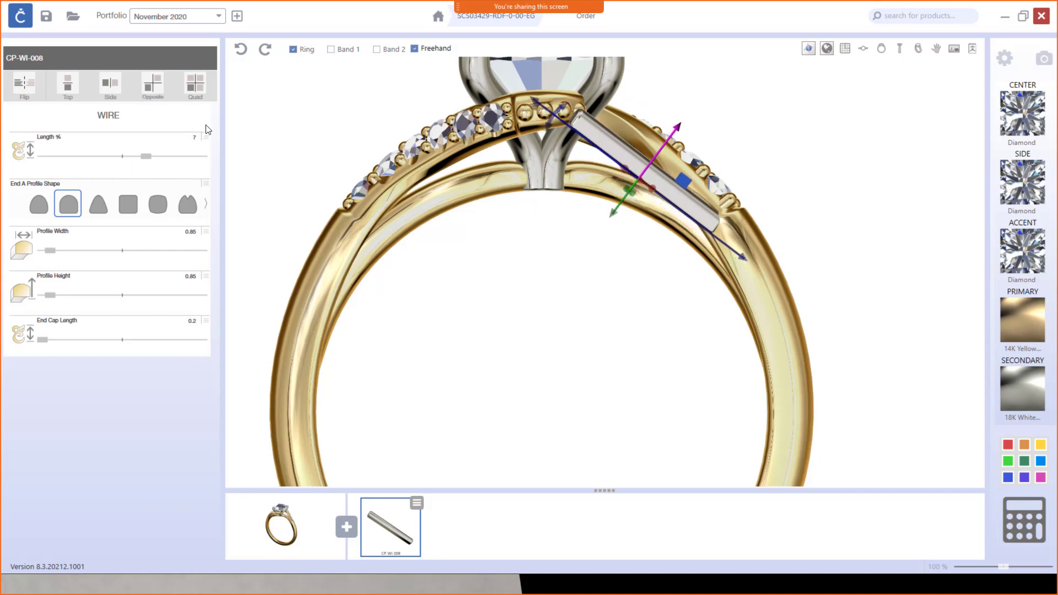
# Lengthen the wire by setting Length % to 7.69 and lower it slightly toward the finger hole.
pyautogui.moveTo(146, 157); pyautogui.dragTo(158, 162)
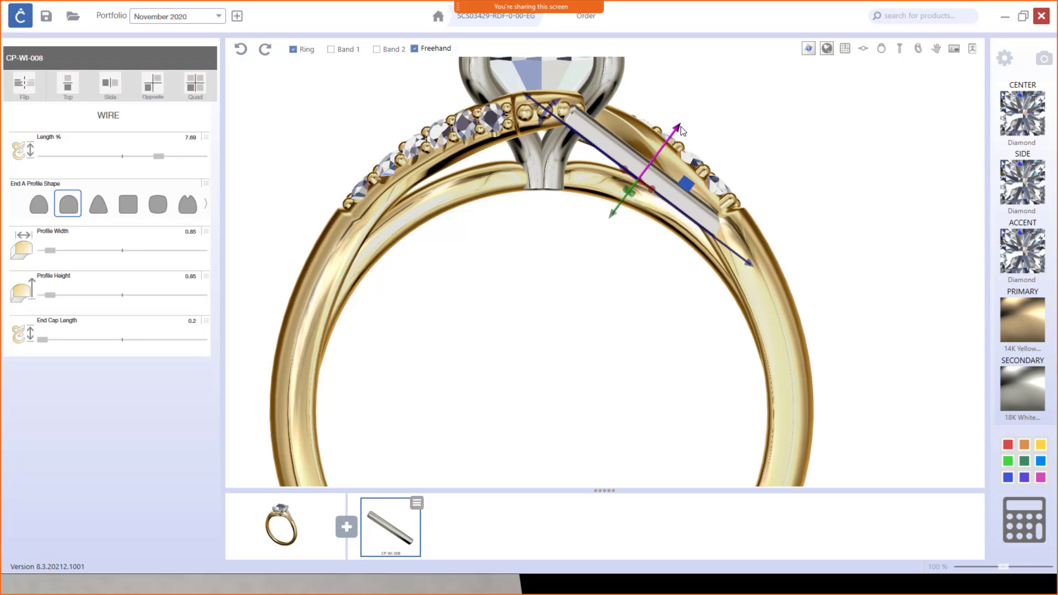
pyautogui.moveTo(681, 131); pyautogui.dragTo(676, 135)
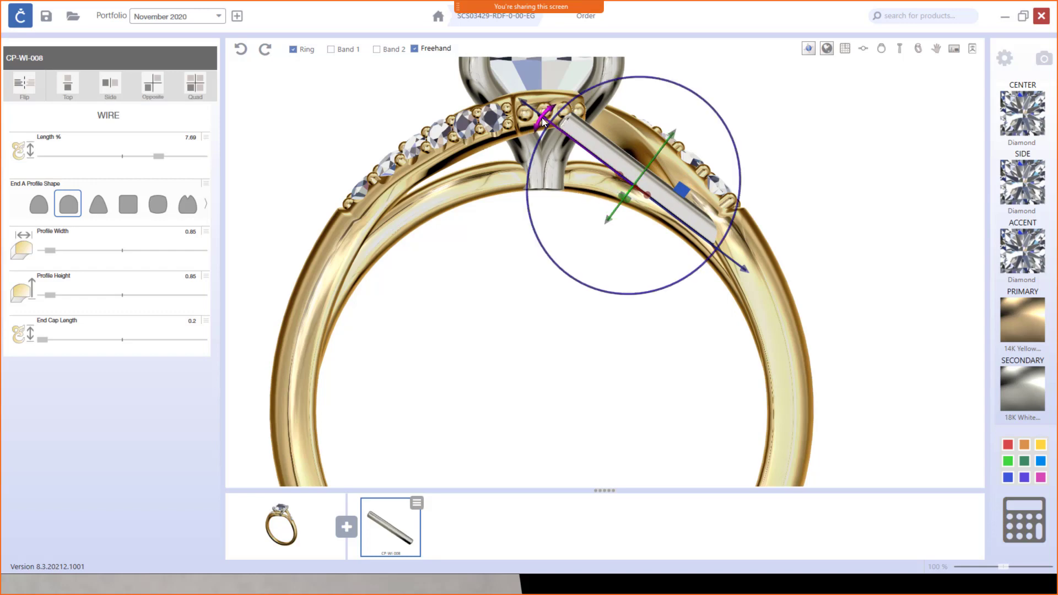
# Tilt the wire about 3° and slide it slightly toward the head, lengthening it to a Length % of 8.16.
pyautogui.moveTo(541, 117); pyautogui.dragTo(537, 121)
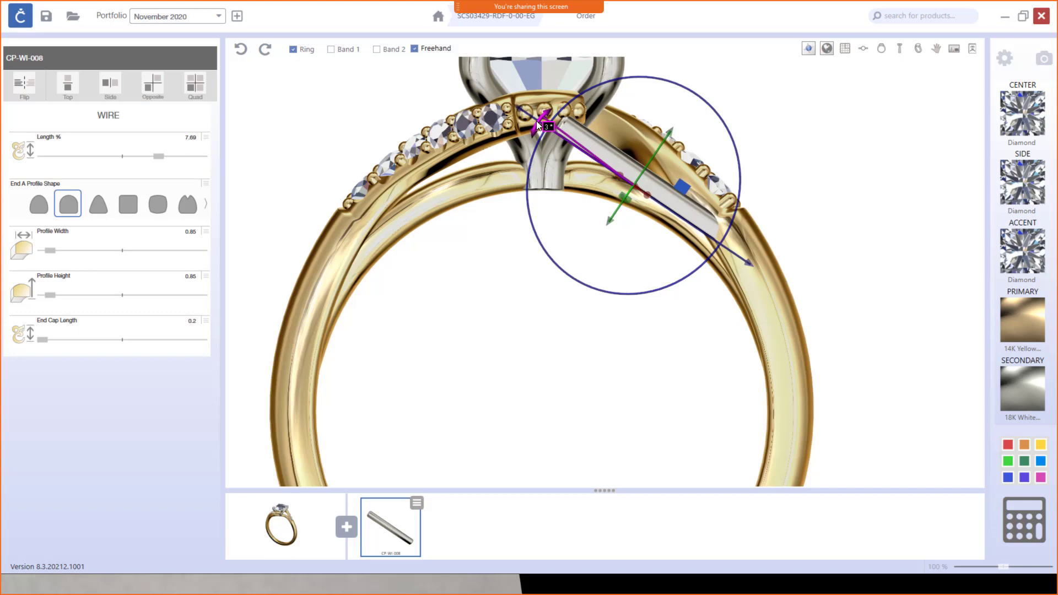
pyautogui.moveTo(765, 234); pyautogui.dragTo(701, 259, button='middle')
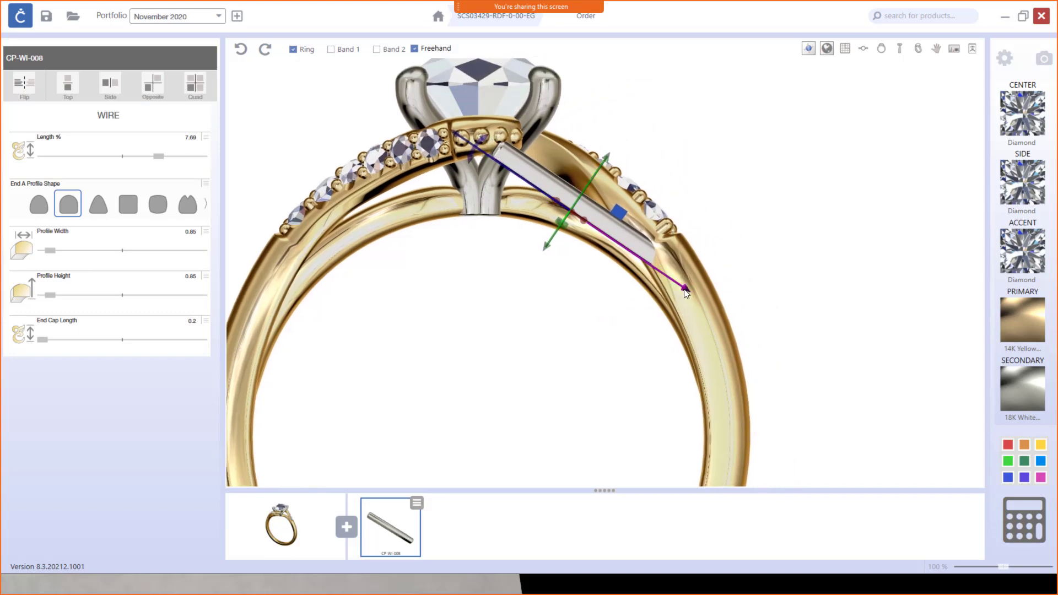
pyautogui.moveTo(682, 291); pyautogui.dragTo(676, 288)
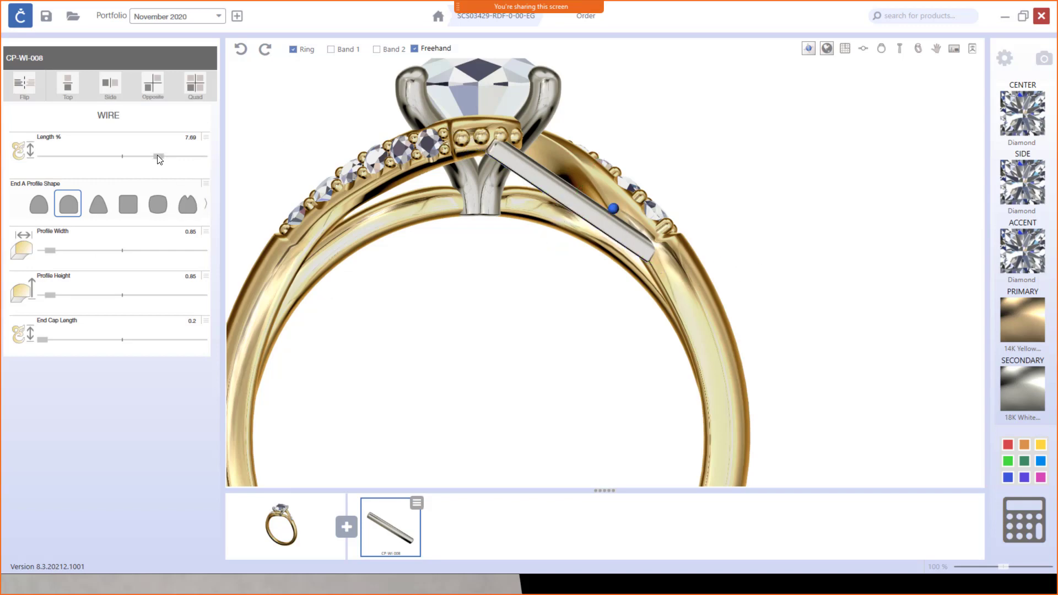
pyautogui.moveTo(158, 155); pyautogui.dragTo(158, 156)
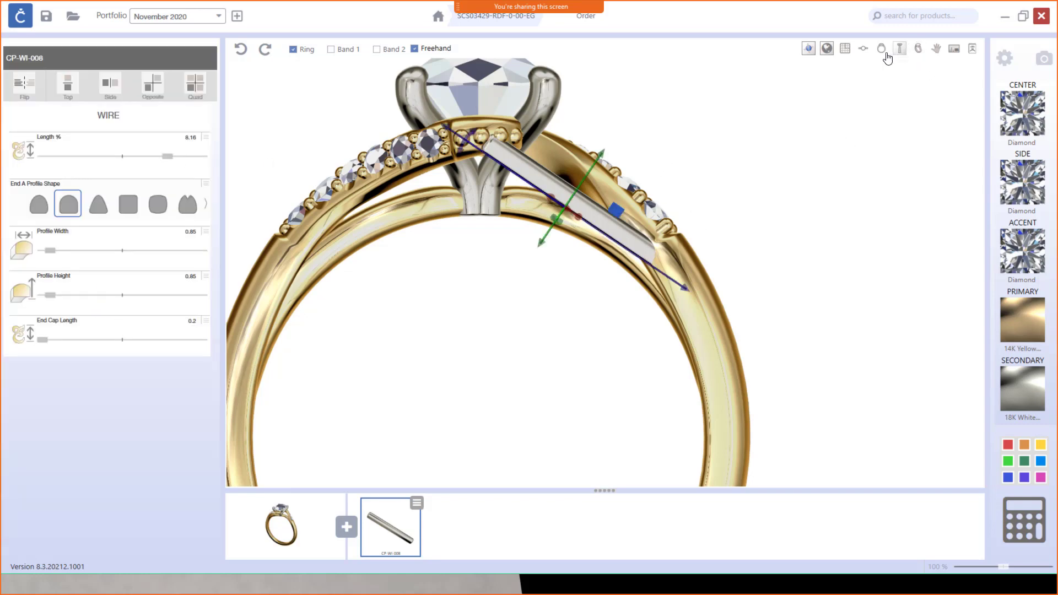
# Shift the wire slightly sideways toward the diamond-set side of the split shank in the perspective view.
pyautogui.click(916, 50)
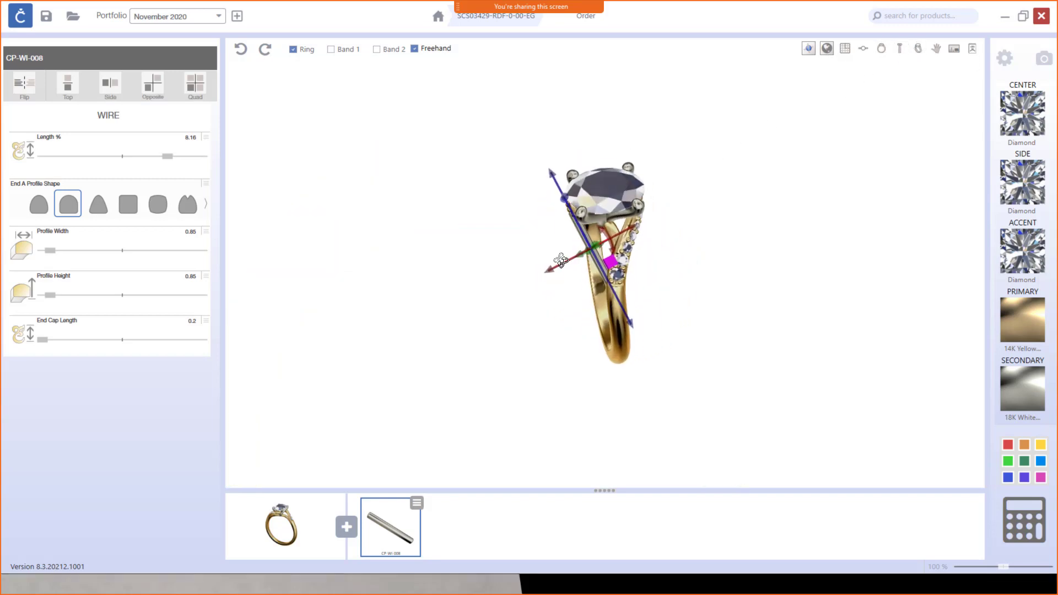
pyautogui.scroll(3, 587, 243)
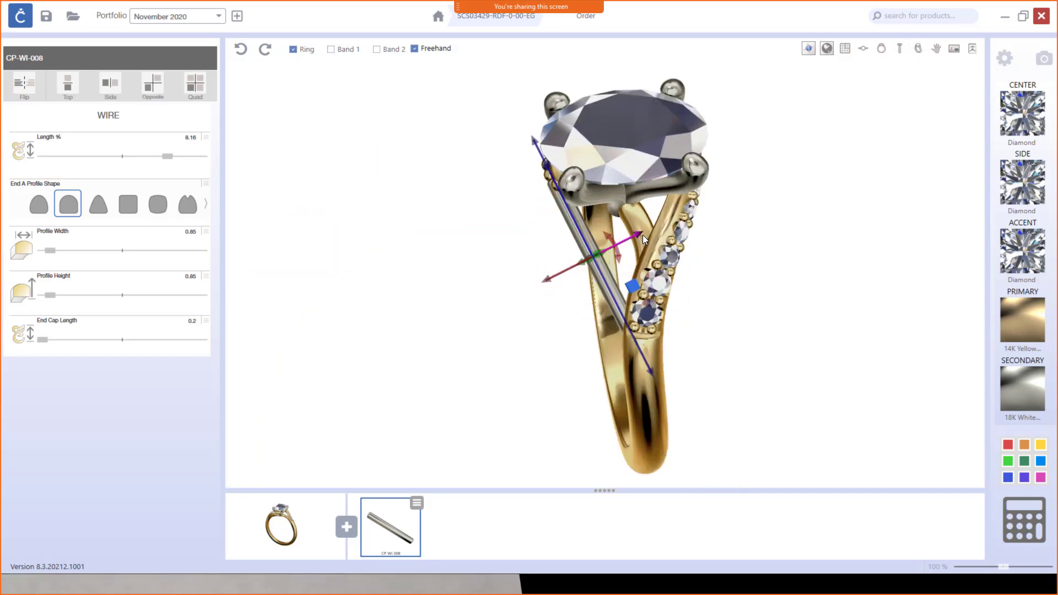
pyautogui.moveTo(643, 235); pyautogui.dragTo(648, 238)
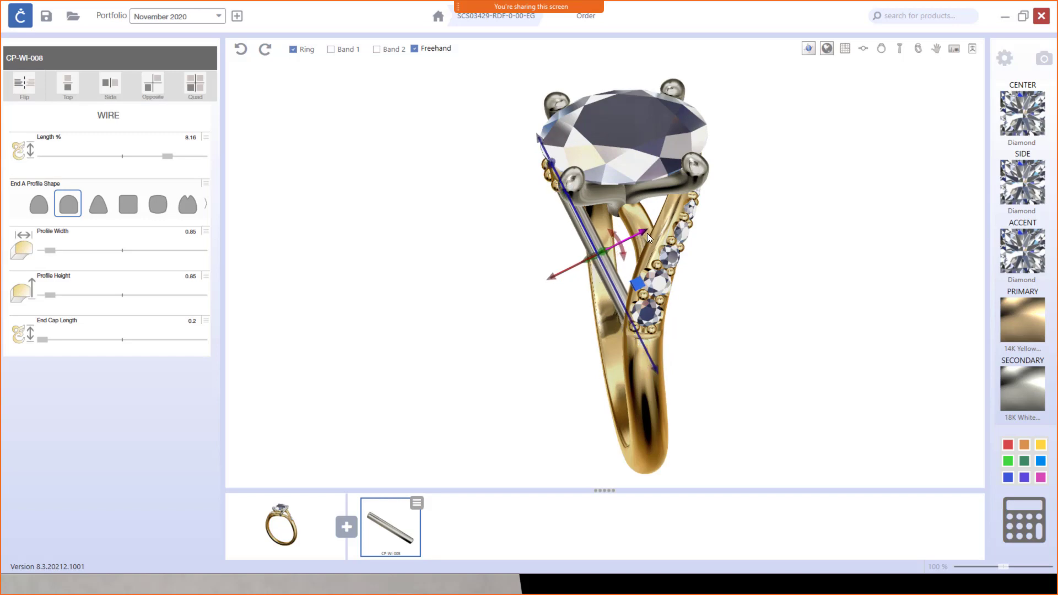
# Raise the wire away from the finger hole so it spans from the prong base to the outer edge of the shank.
pyautogui.moveTo(574, 271); pyautogui.dragTo(717, 188, button='right')
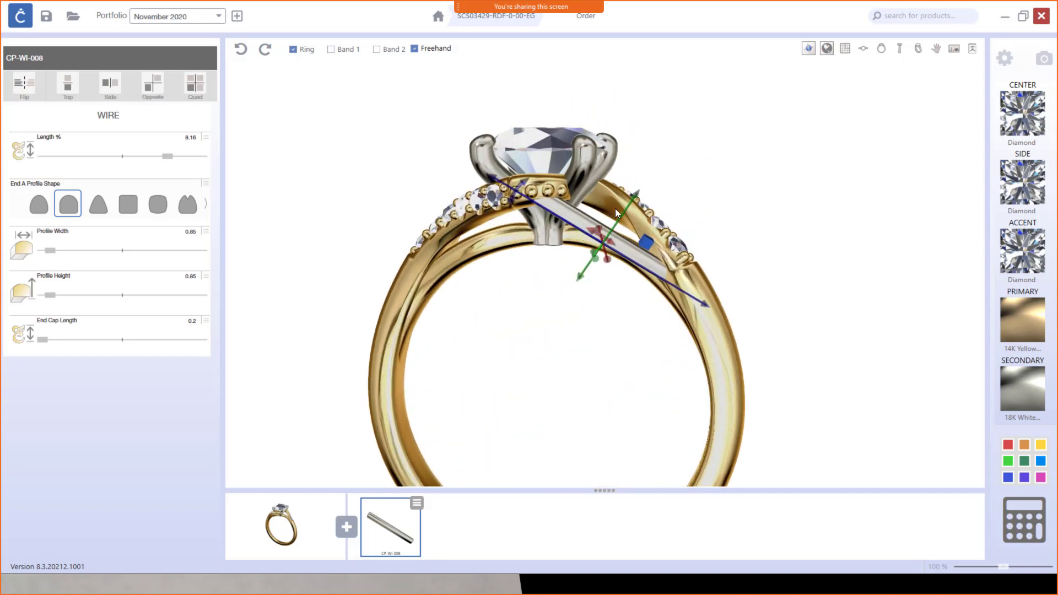
pyautogui.moveTo(653, 243); pyautogui.dragTo(632, 246, button='right')
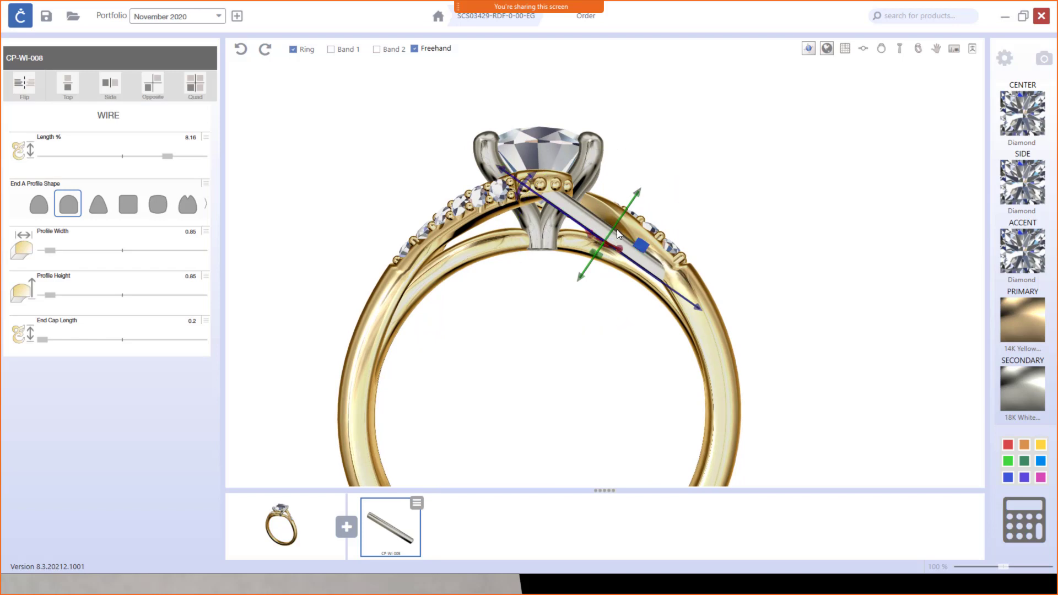
pyautogui.moveTo(578, 280); pyautogui.dragTo(597, 277)
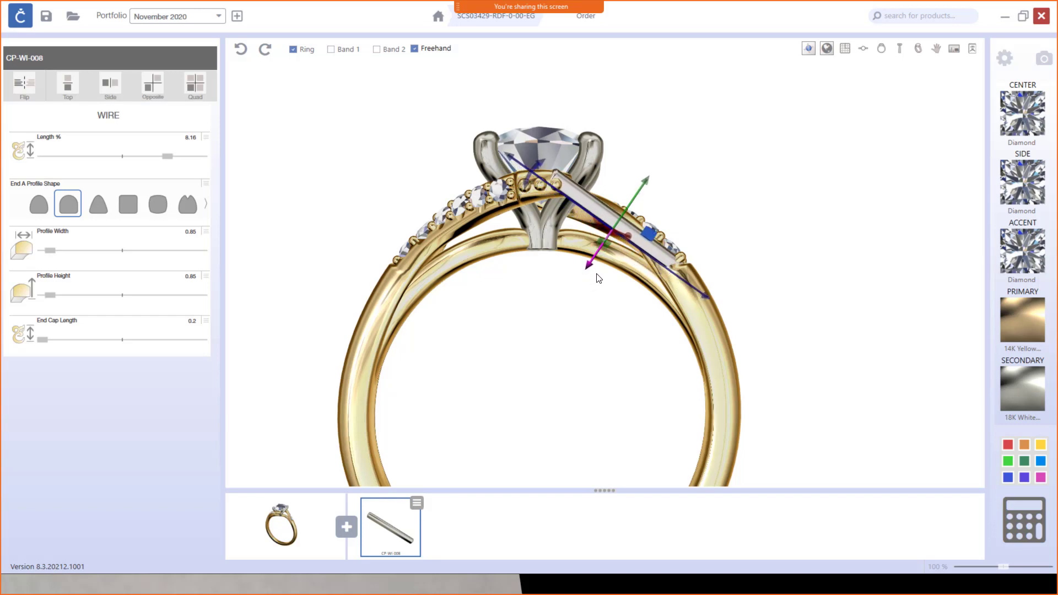
pyautogui.click(879, 50)
pyautogui.scroll(5, 666, 163)
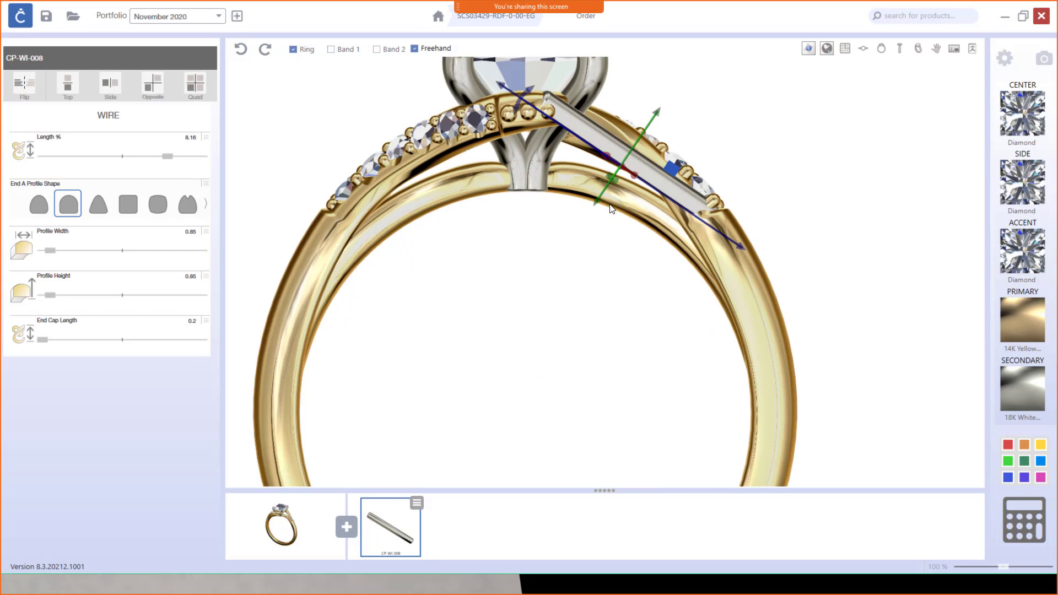
pyautogui.moveTo(600, 206); pyautogui.dragTo(603, 203)
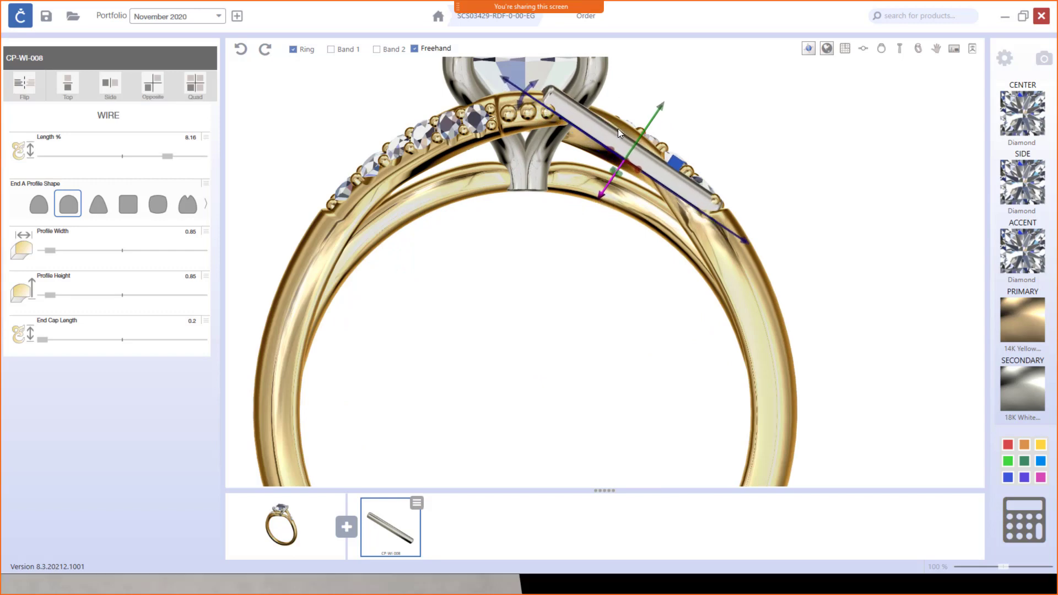
pyautogui.moveTo(603, 196); pyautogui.dragTo(606, 197)
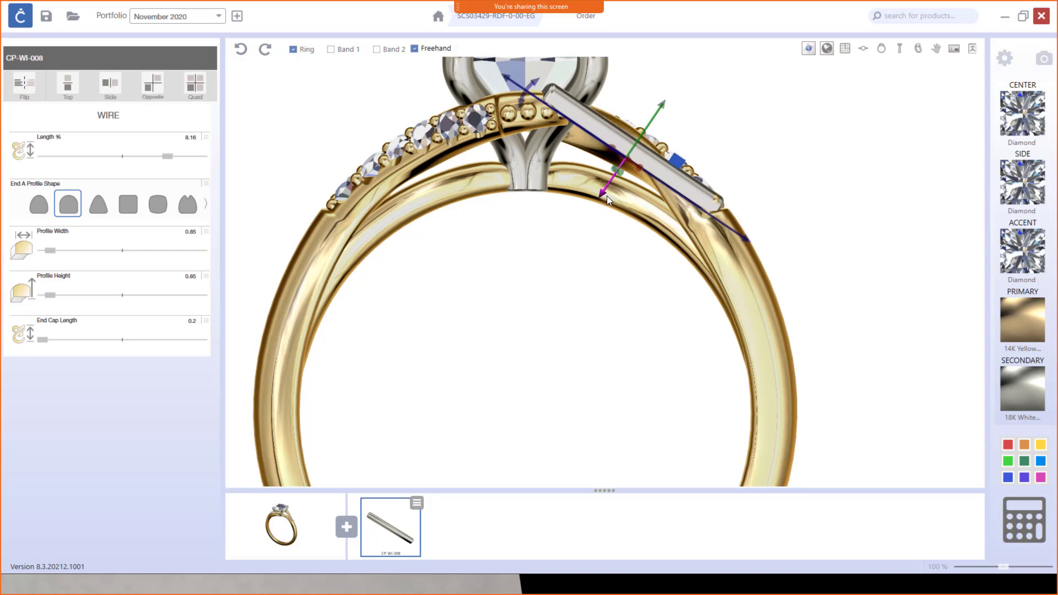
# Bend the wire into an arc that follows the shank's curve and lower it slightly toward the finger hole.
pyautogui.click(678, 164)
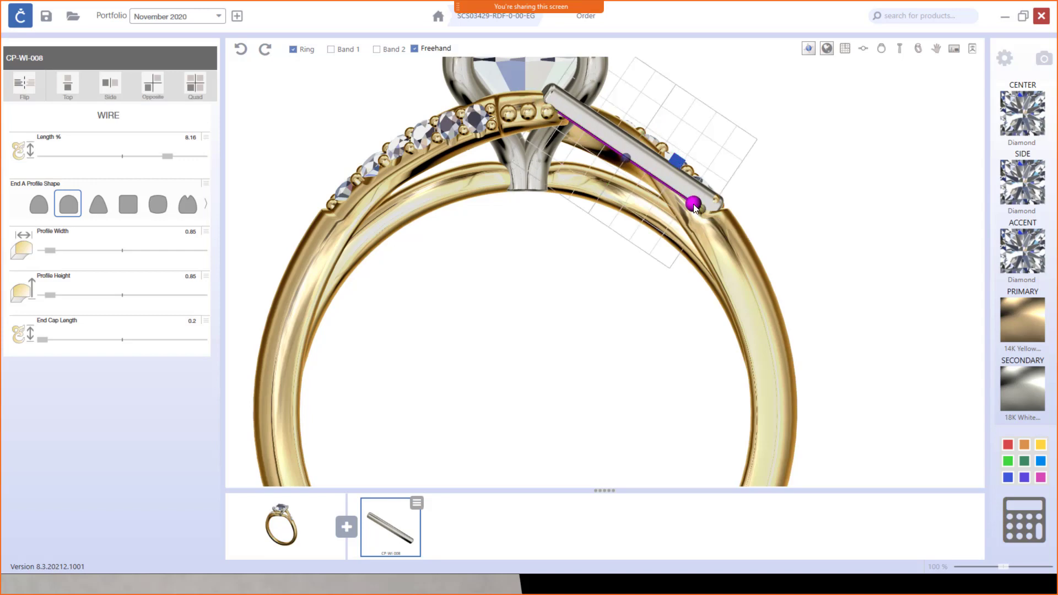
pyautogui.moveTo(694, 205); pyautogui.dragTo(692, 227)
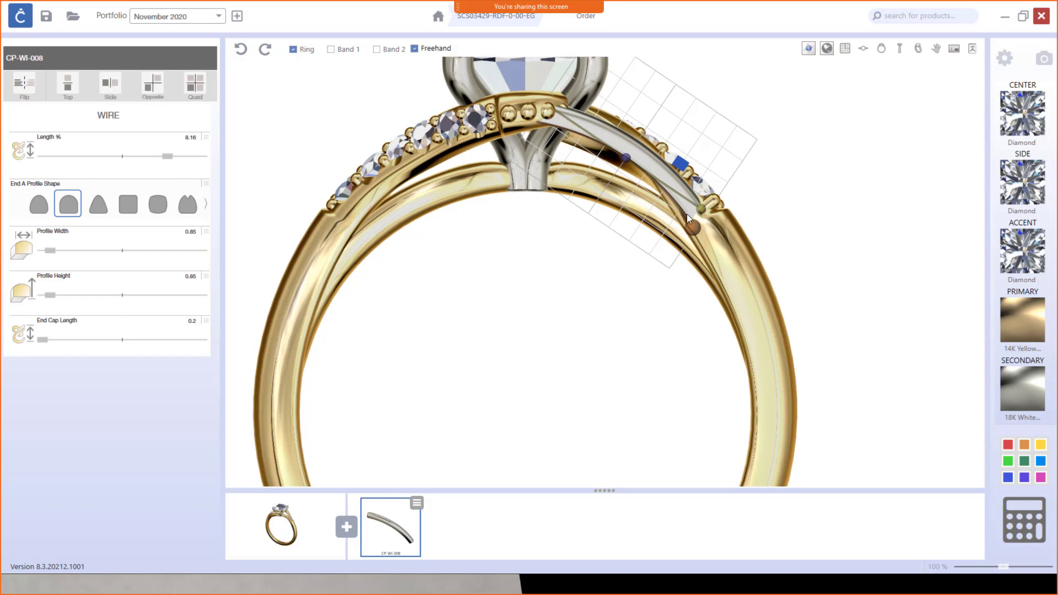
pyautogui.moveTo(692, 226); pyautogui.dragTo(687, 230)
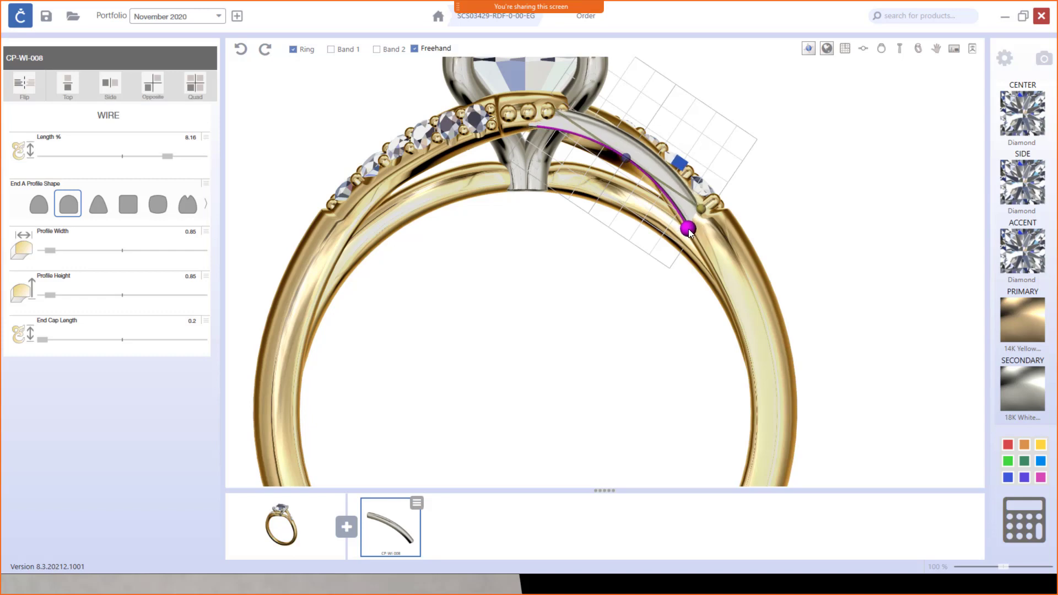
pyautogui.click(679, 165)
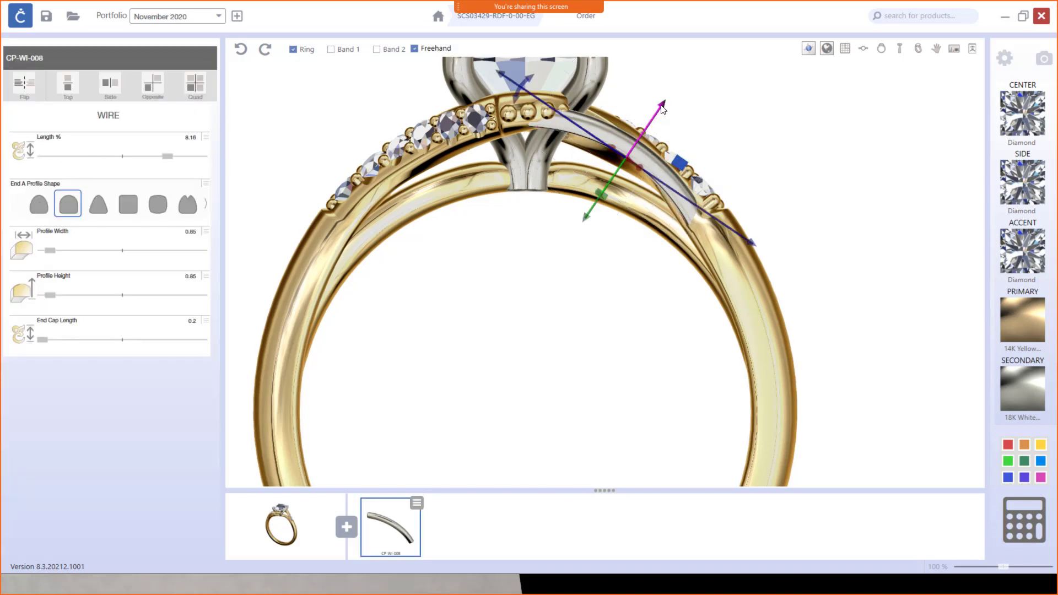
pyautogui.moveTo(662, 108); pyautogui.dragTo(657, 111)
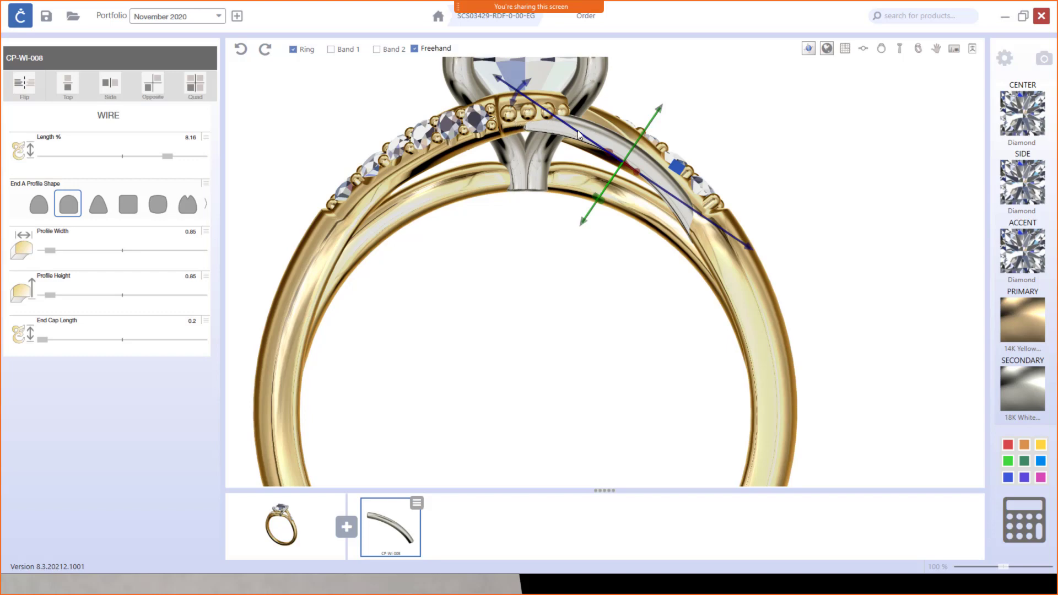
# Set the secondary metal to 14K yellow gold and check from the side how the wire blends with the shank.
pyautogui.click(1017, 398)
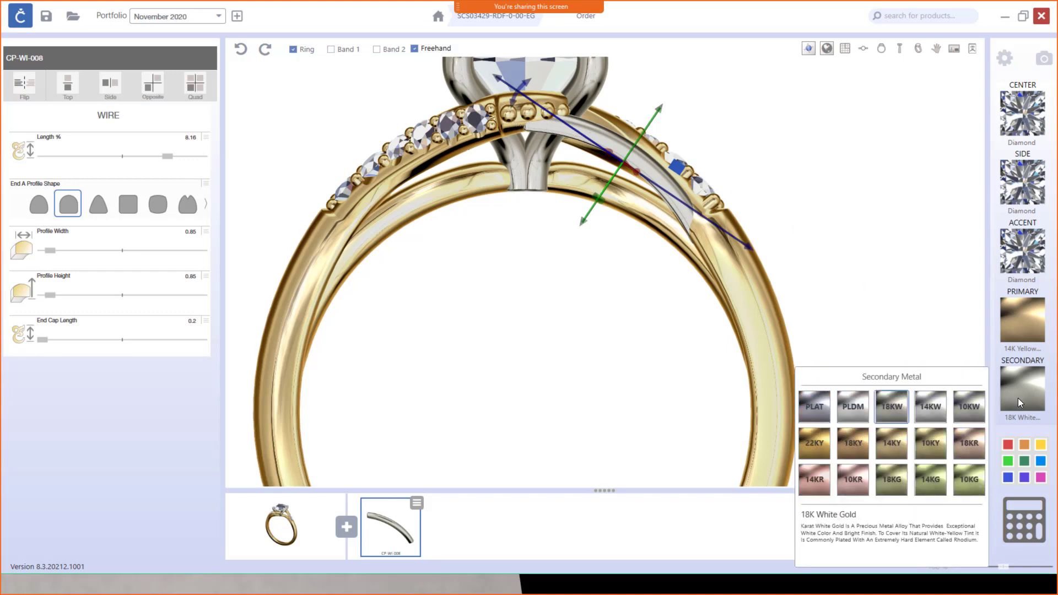
pyautogui.click(898, 442)
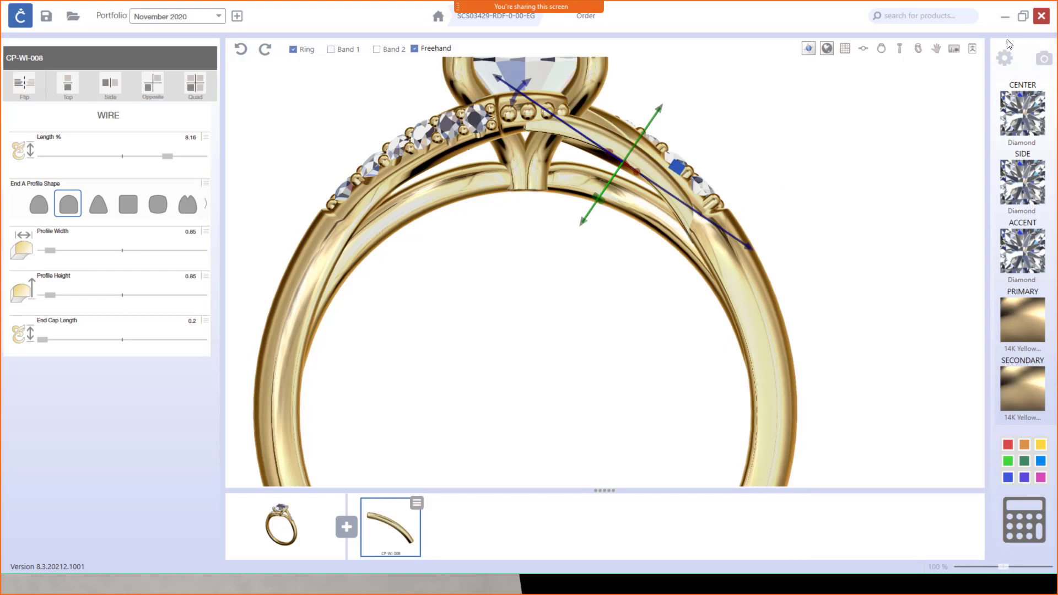
pyautogui.click(918, 49)
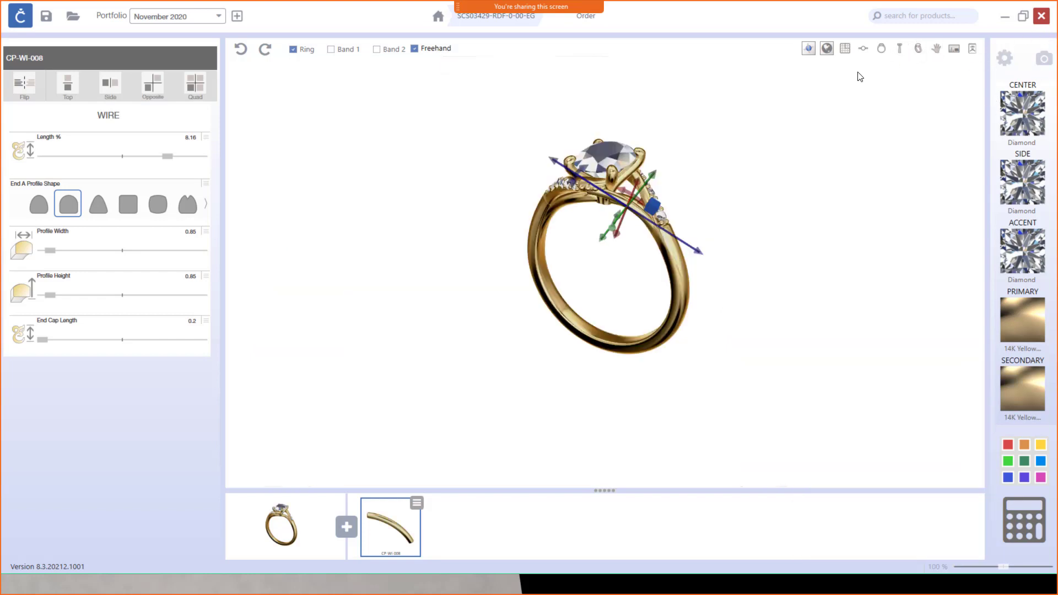
pyautogui.moveTo(651, 170); pyautogui.dragTo(557, 223, button='right')
pyautogui.scroll(5, 616, 254)
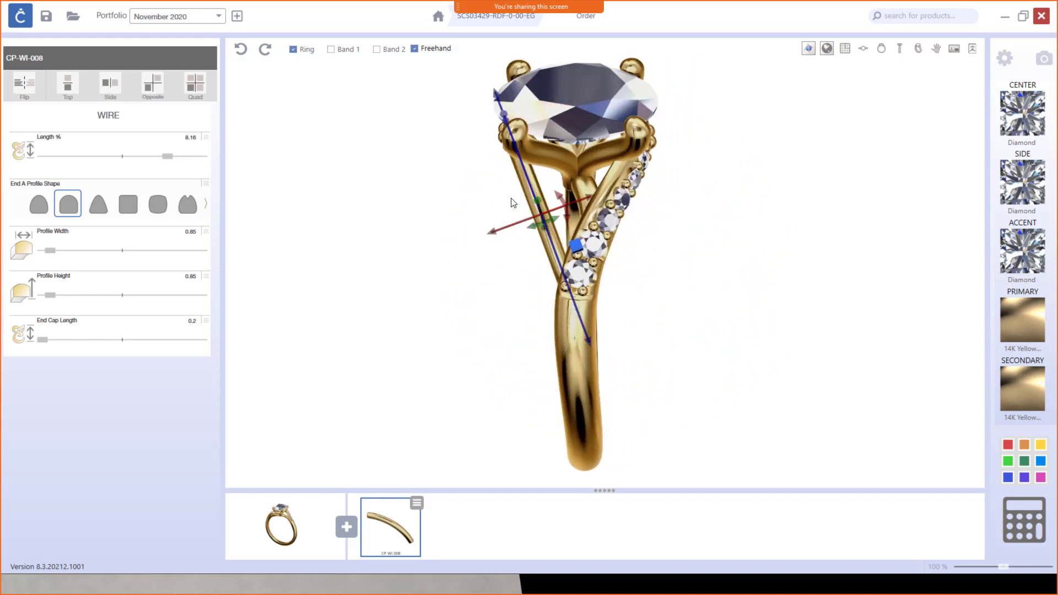
# Change the wire's End A Profile Shape to the first, more tapered dome profile.
pyautogui.click(77, 212)
pyautogui.click(61, 204)
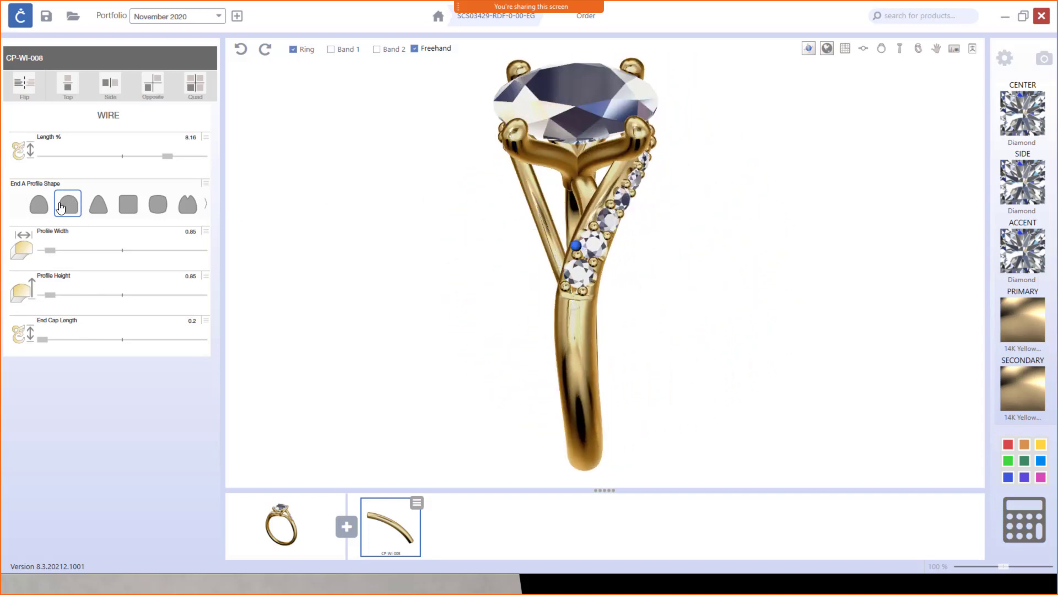
pyautogui.click(36, 204)
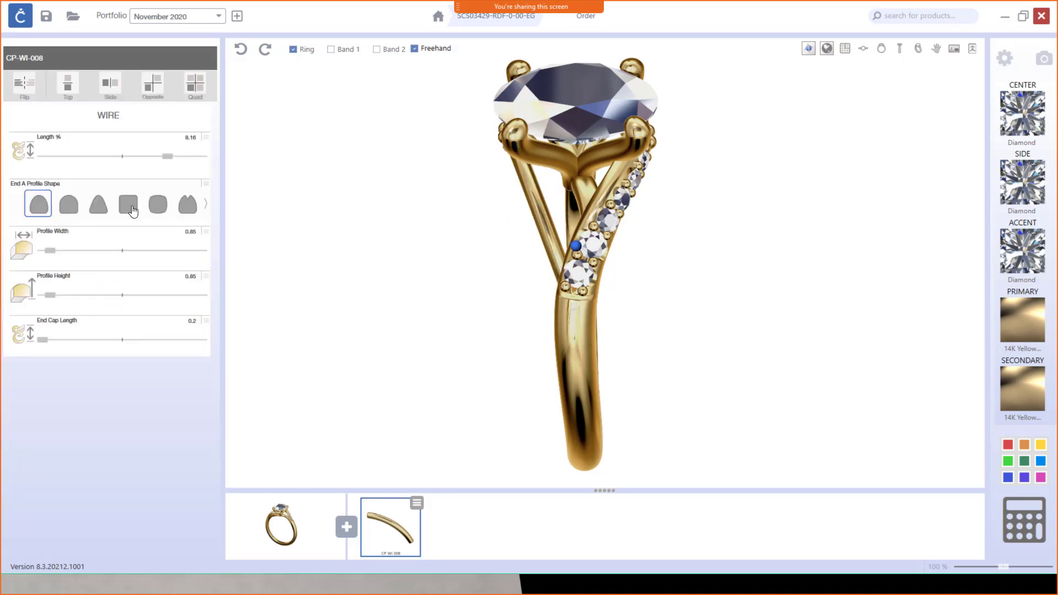
# Mirror the wire to the diagonally opposite side of the ring with the Opposite option.
pyautogui.click(576, 246)
pyautogui.moveTo(564, 307); pyautogui.dragTo(695, 387, button='right')
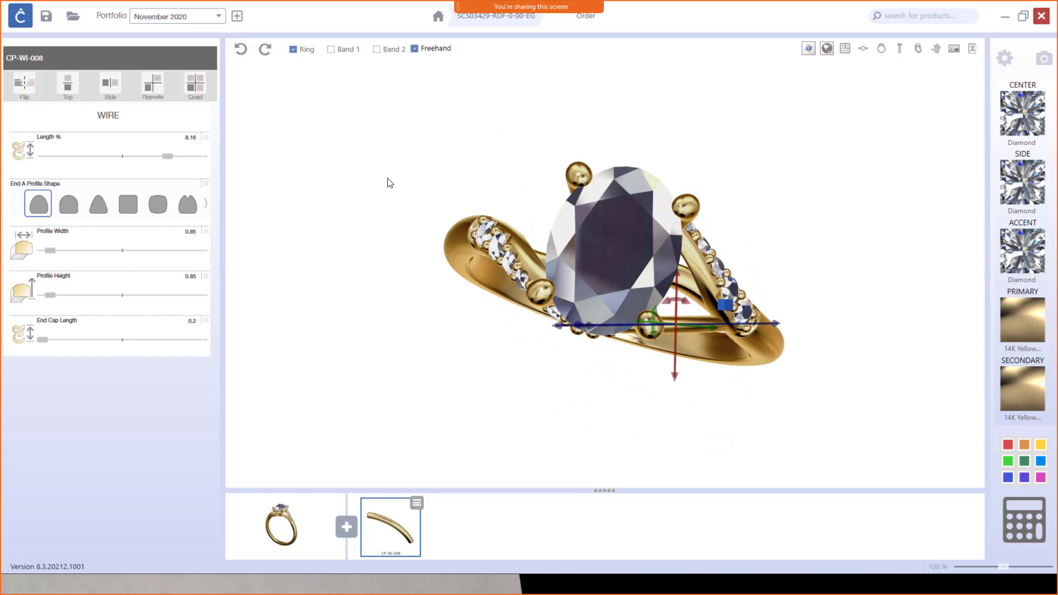
pyautogui.click(156, 88)
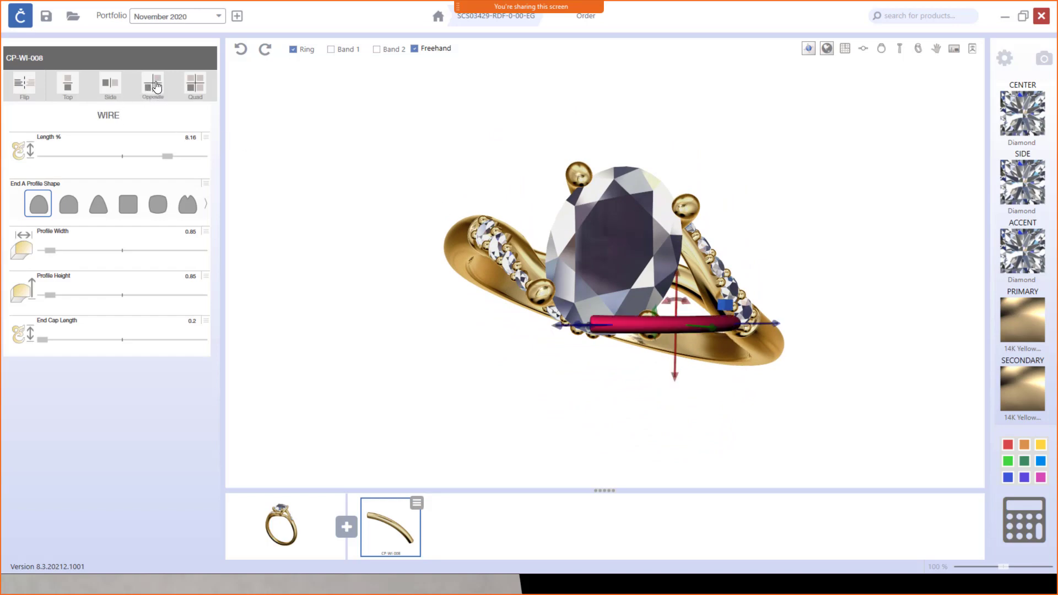
pyautogui.click(157, 84)
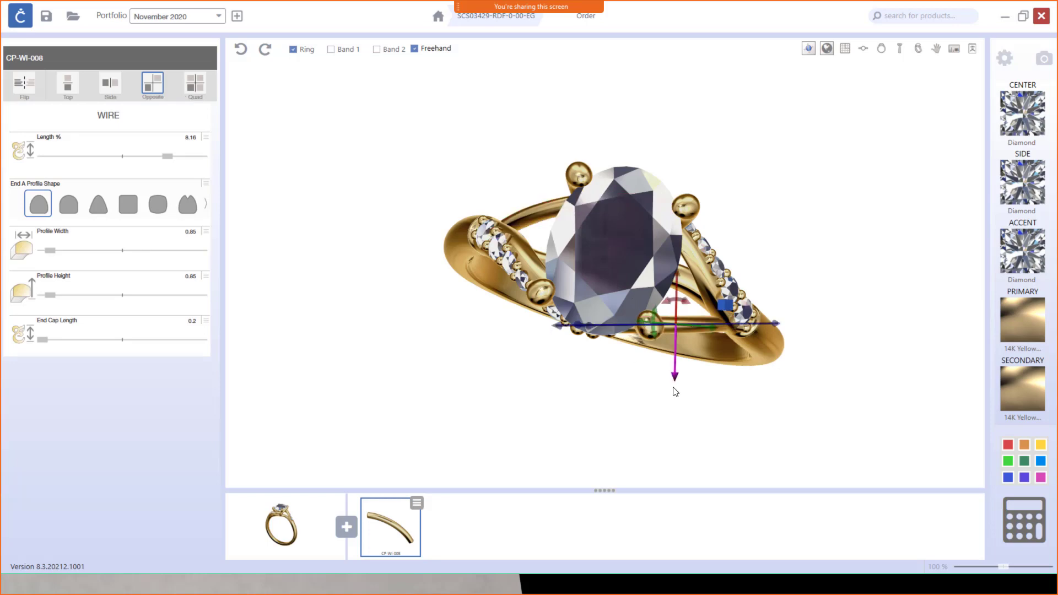
# Examine both wires from through-finger and angled views, and review the ring's shank and accent gem settings.
pyautogui.moveTo(676, 391); pyautogui.dragTo(695, 274)
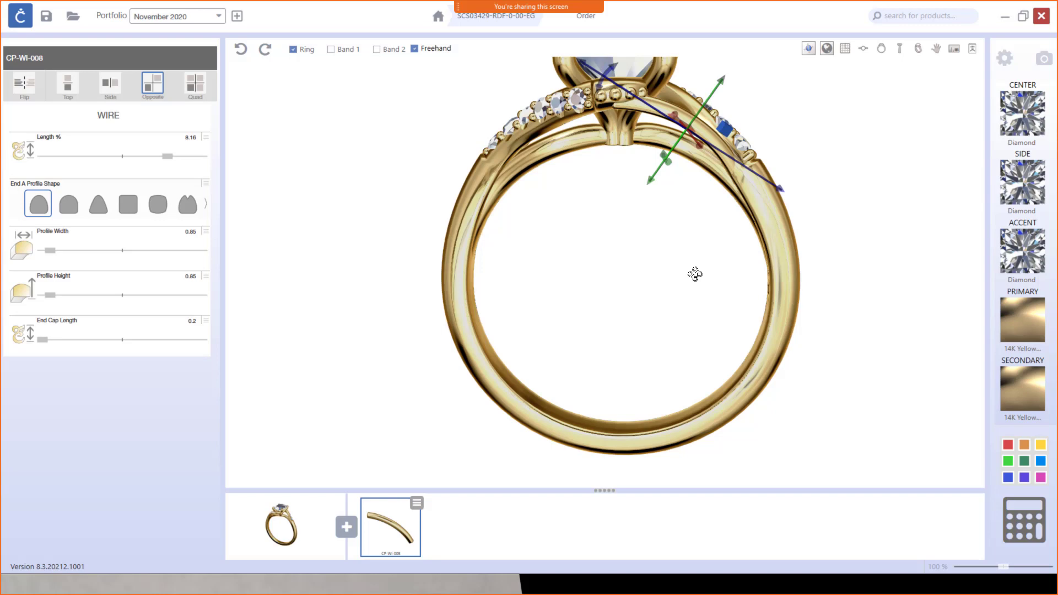
pyautogui.moveTo(680, 229); pyautogui.dragTo(705, 260)
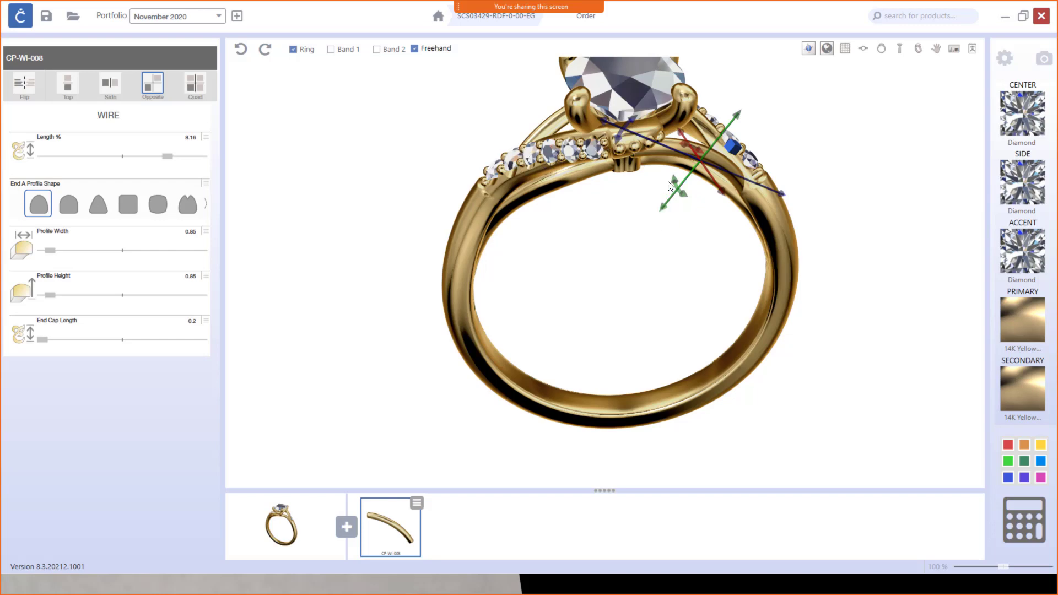
pyautogui.click(287, 528)
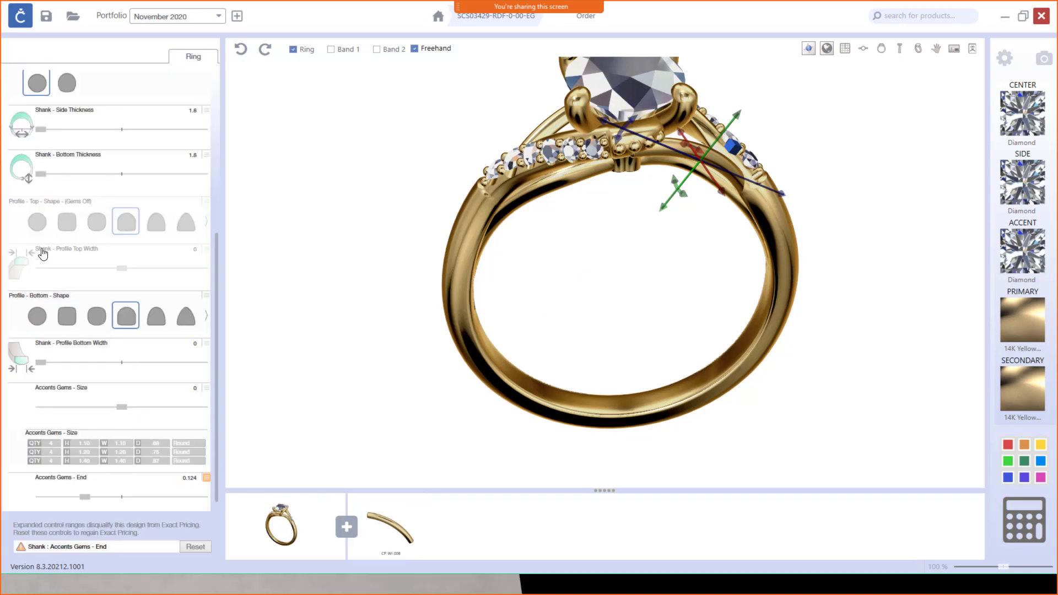
pyautogui.scroll(3, 57, 236)
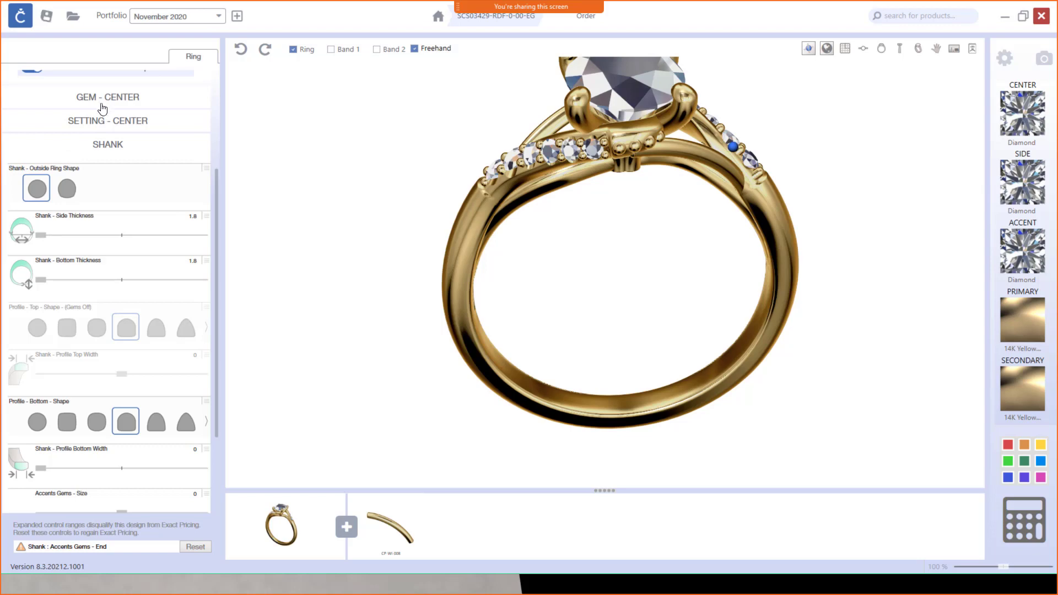
pyautogui.scroll(-3, 71, 314)
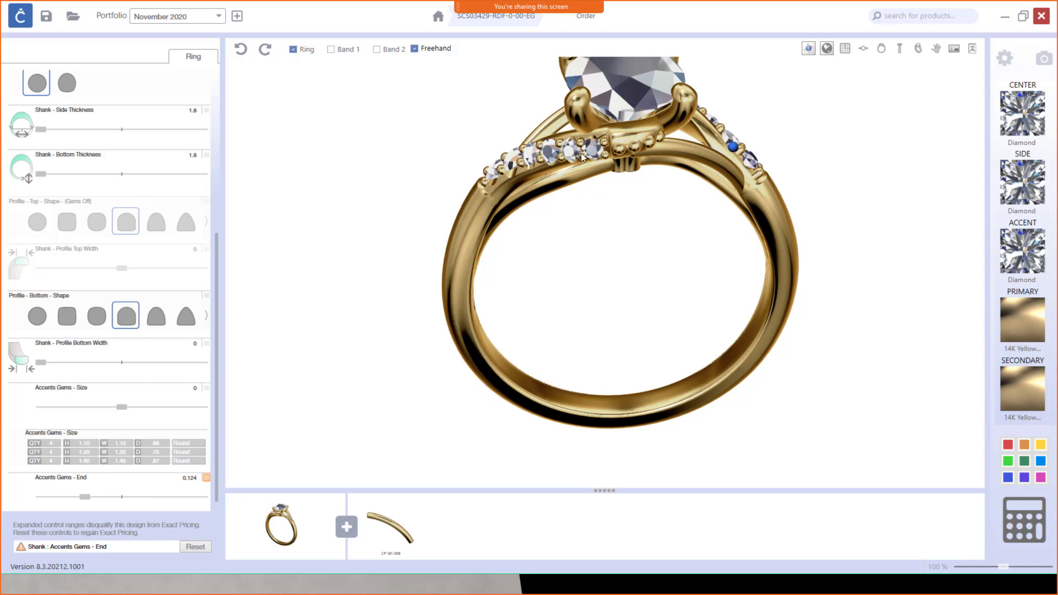
pyautogui.click(596, 150)
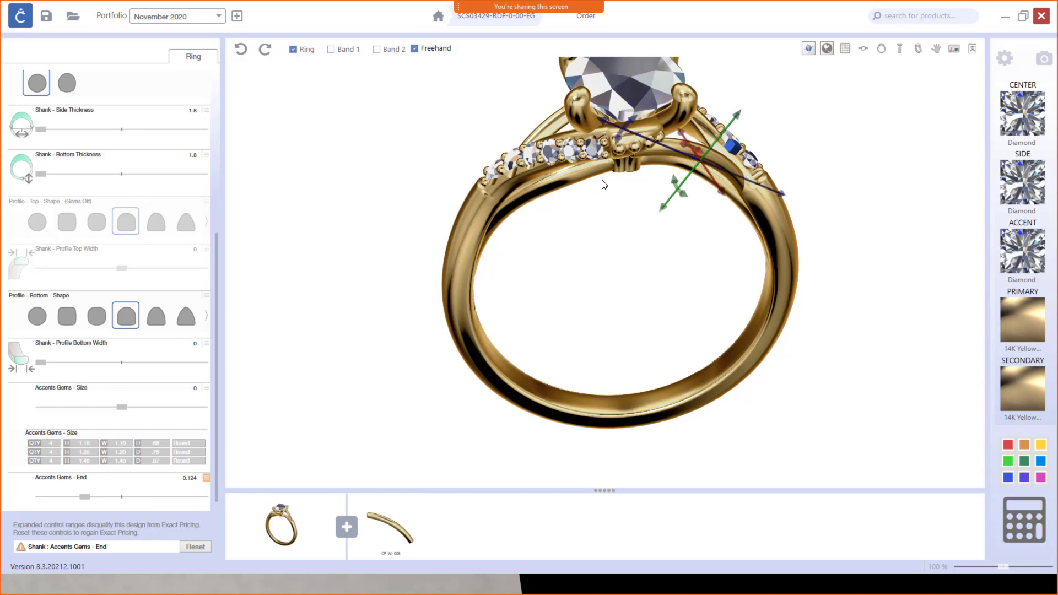
pyautogui.moveTo(686, 206); pyautogui.dragTo(582, 258)
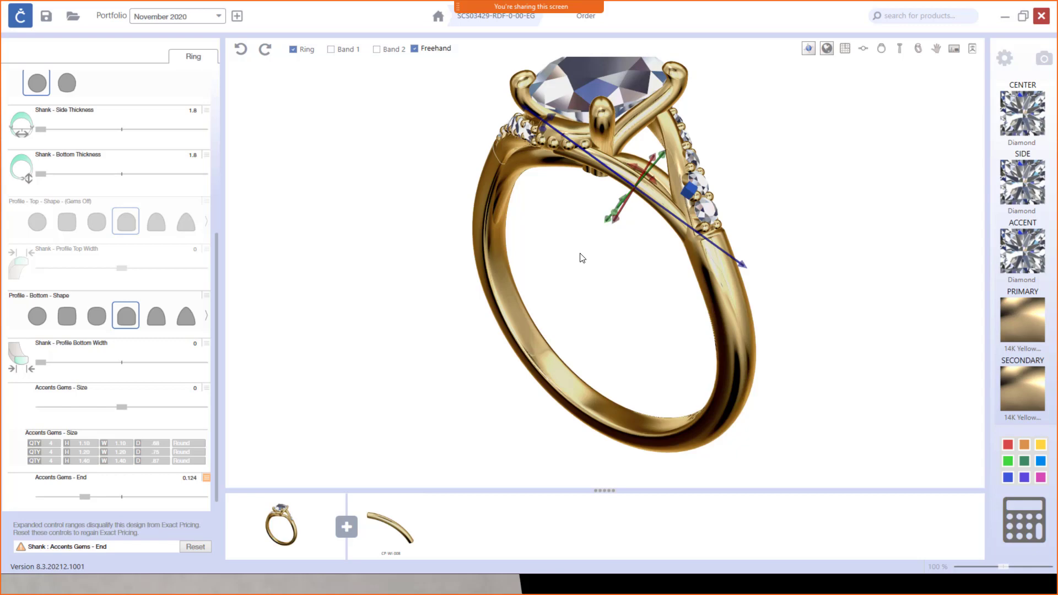
pyautogui.scroll(-3, 659, 302)
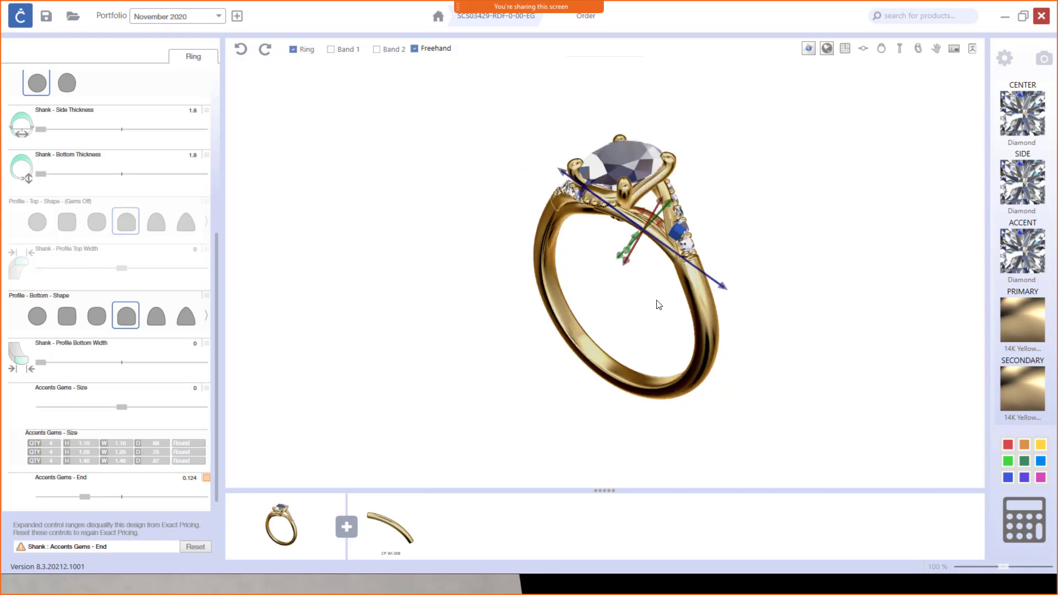
# Start a new blank freehand design without saving the current ring to the November 2020 portfolio.
pyautogui.moveTo(656, 302); pyautogui.dragTo(668, 383)
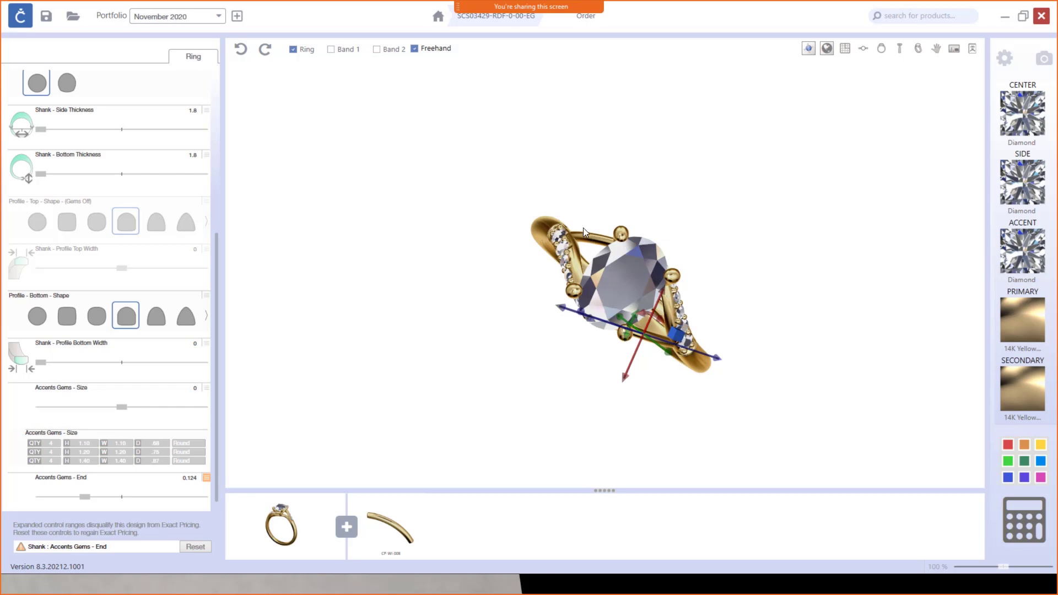
pyautogui.moveTo(684, 428); pyautogui.dragTo(621, 338)
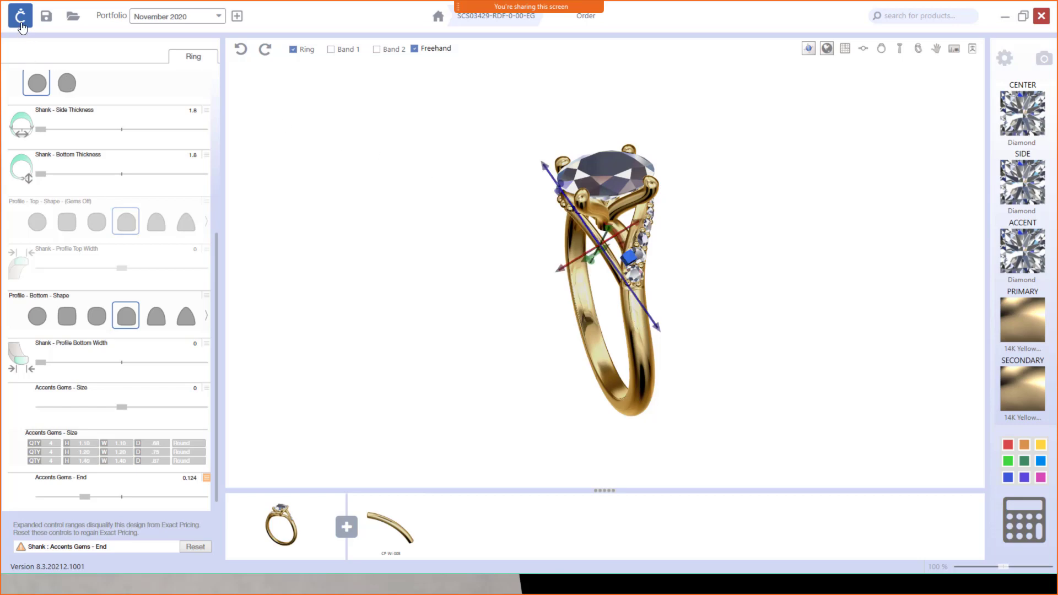
pyautogui.click(21, 25)
pyautogui.click(42, 67)
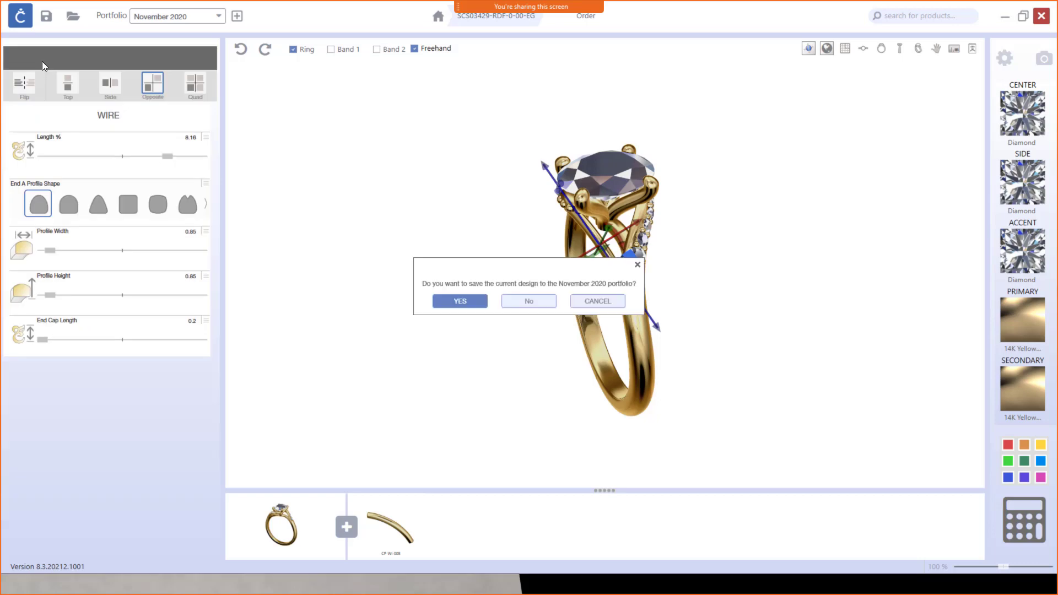
pyautogui.click(529, 302)
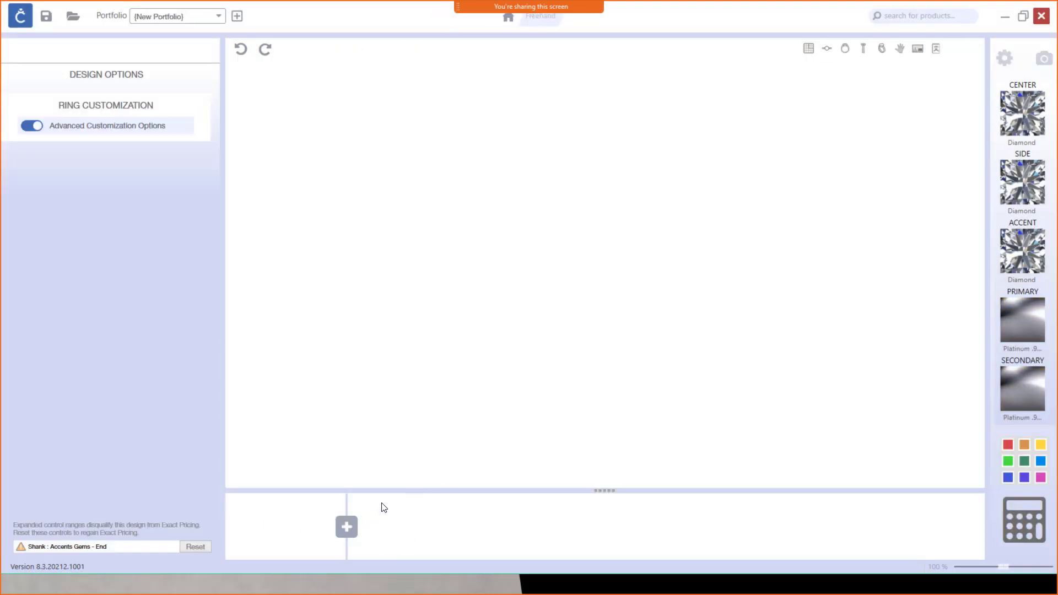
# Add the plain bypass shank CP-SH-017 from the part library's Shanks category to the design.
pyautogui.click(346, 528)
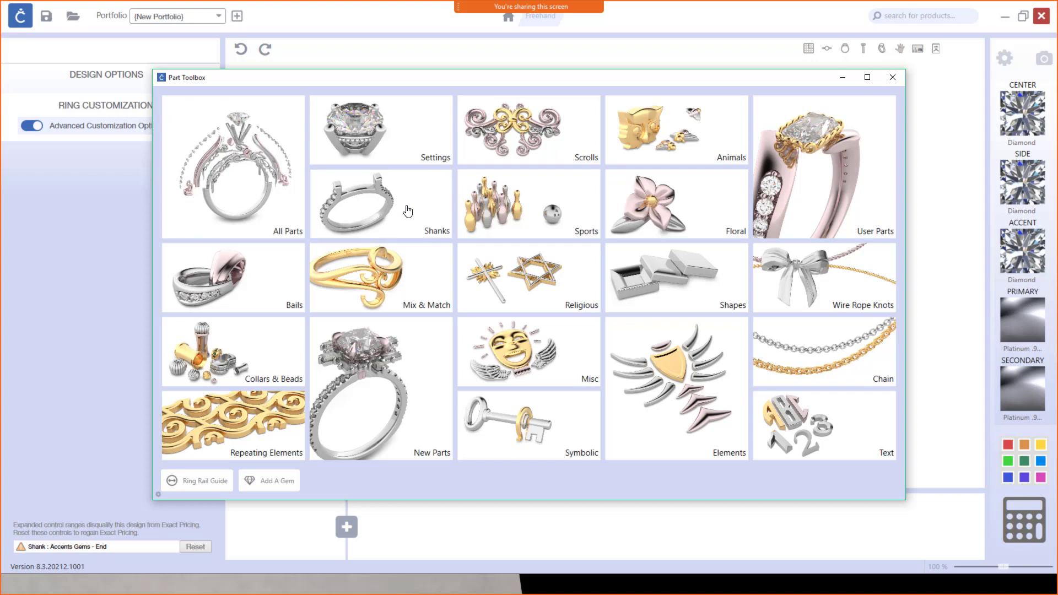
pyautogui.click(408, 213)
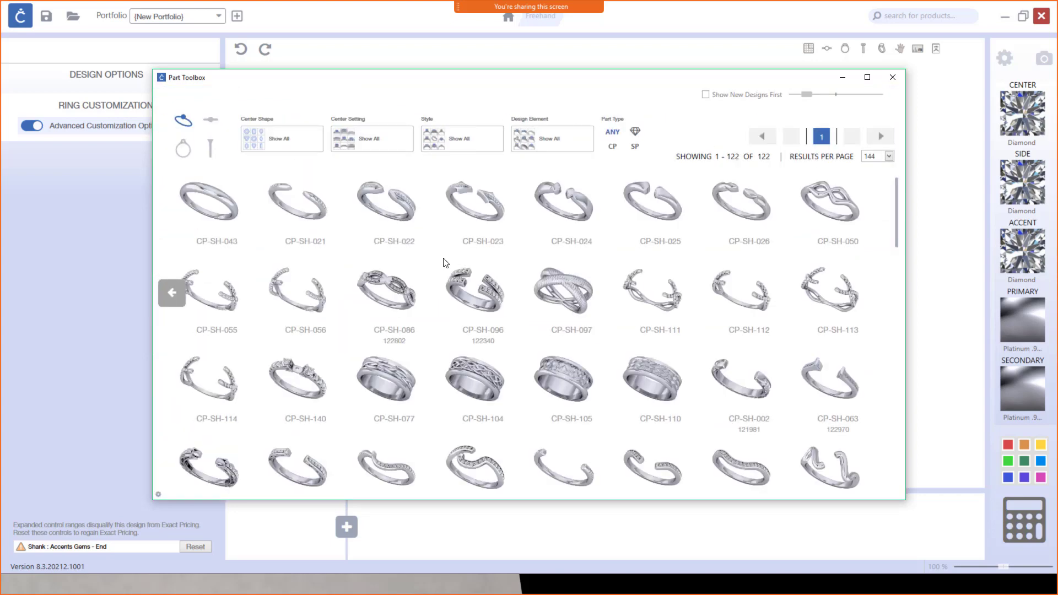
pyautogui.scroll(-1, 563, 353)
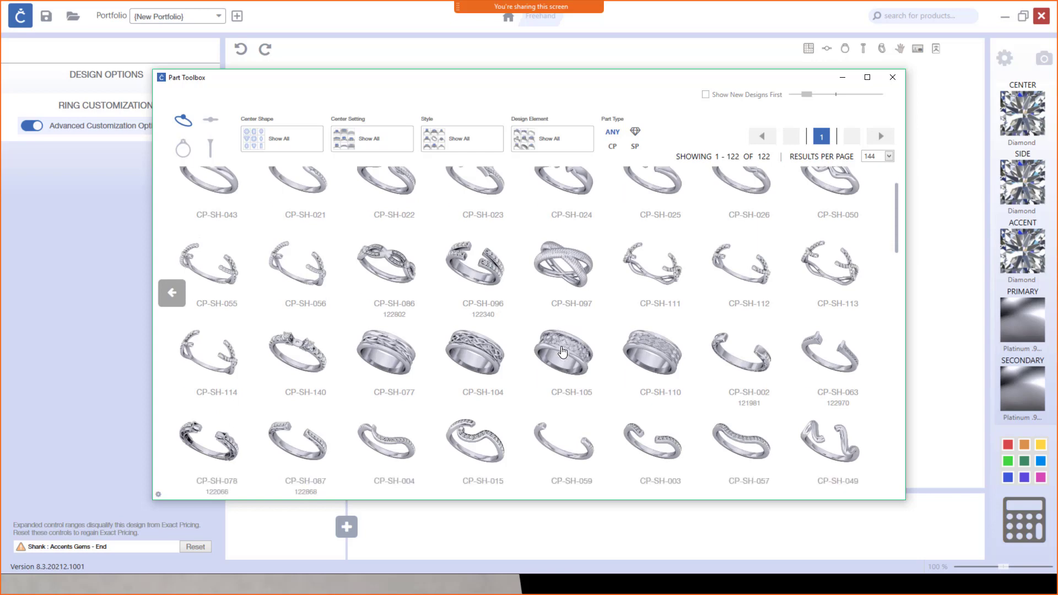
pyautogui.scroll(-5, 563, 352)
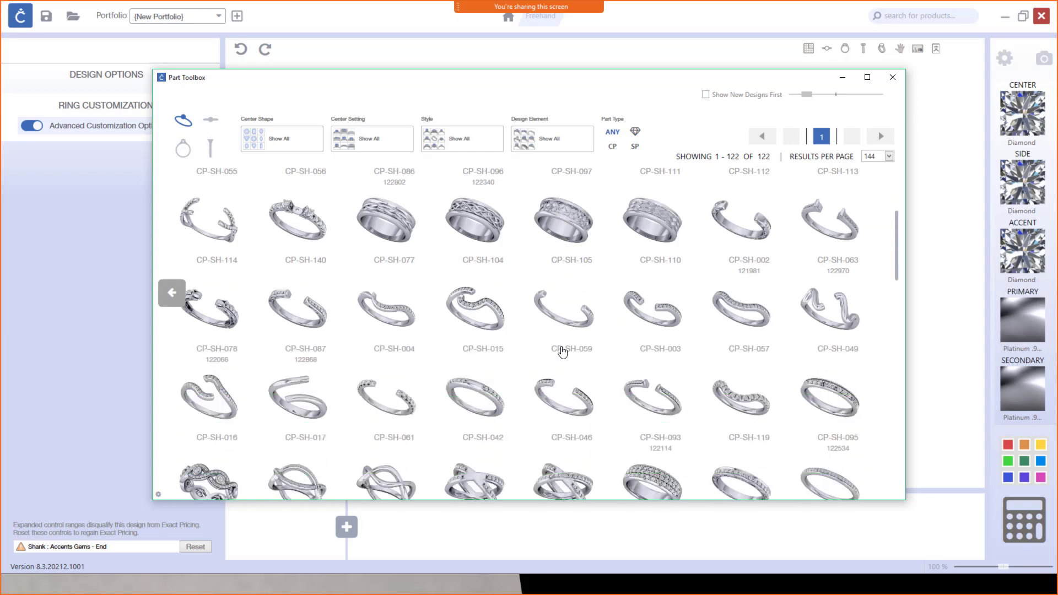
pyautogui.click(318, 407)
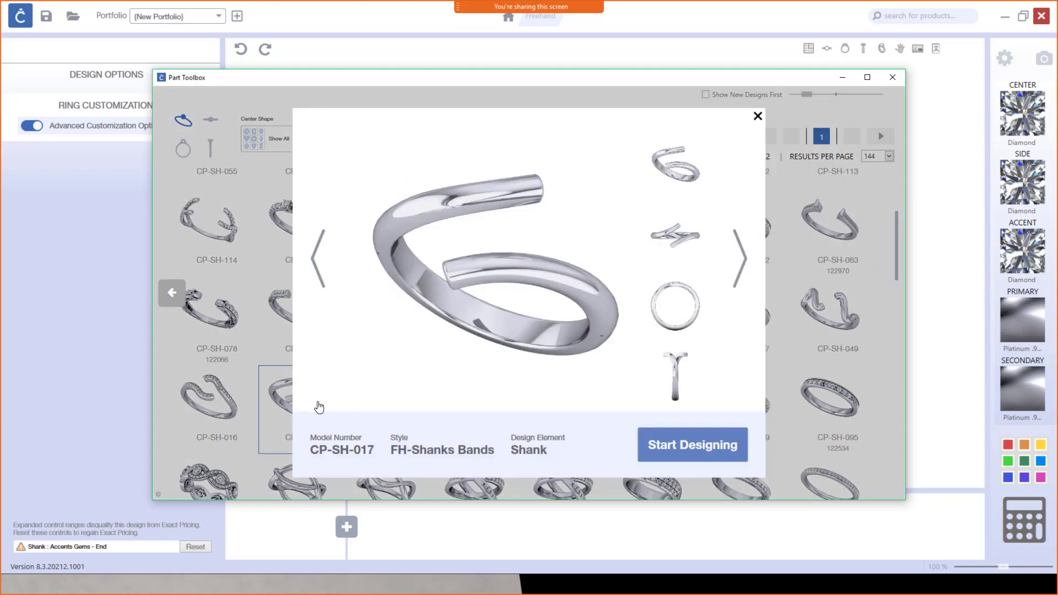
pyautogui.click(677, 445)
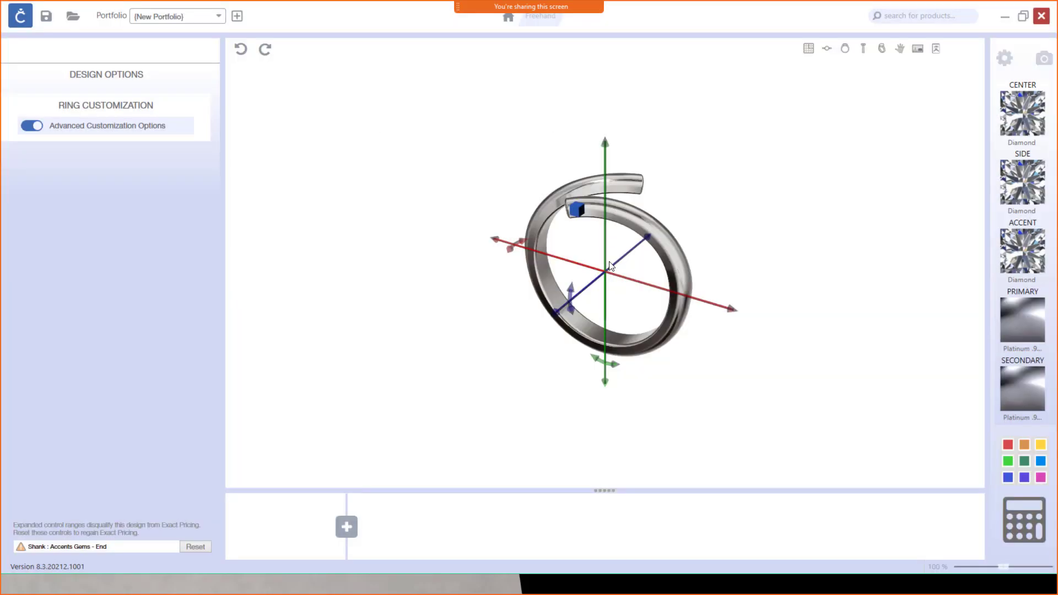
# Add a Ring Rail Guide to the design and reselect the CP-SH-017 shank.
pyautogui.click(347, 528)
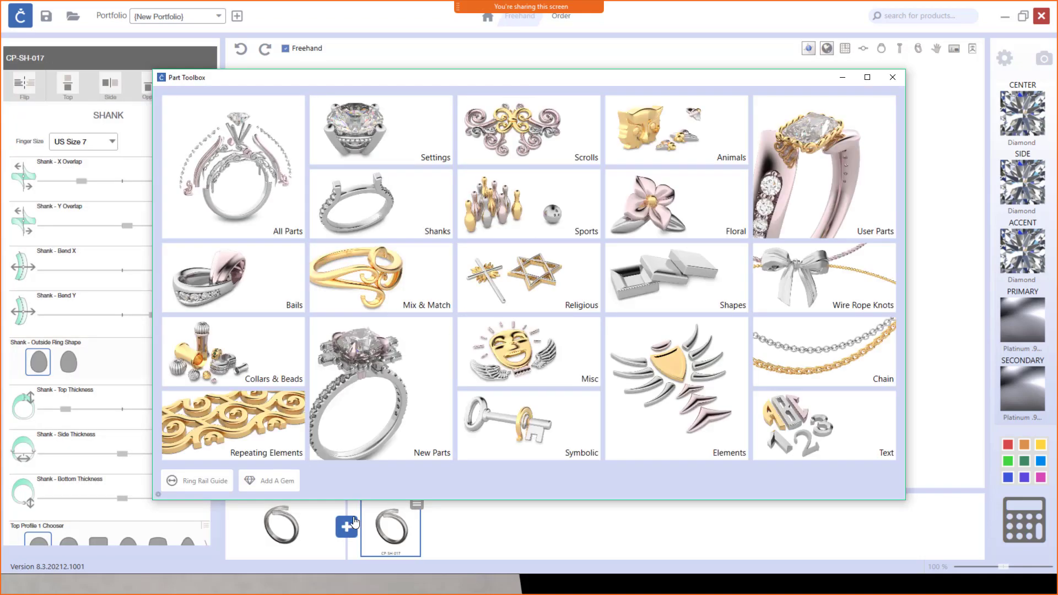
pyautogui.click(191, 483)
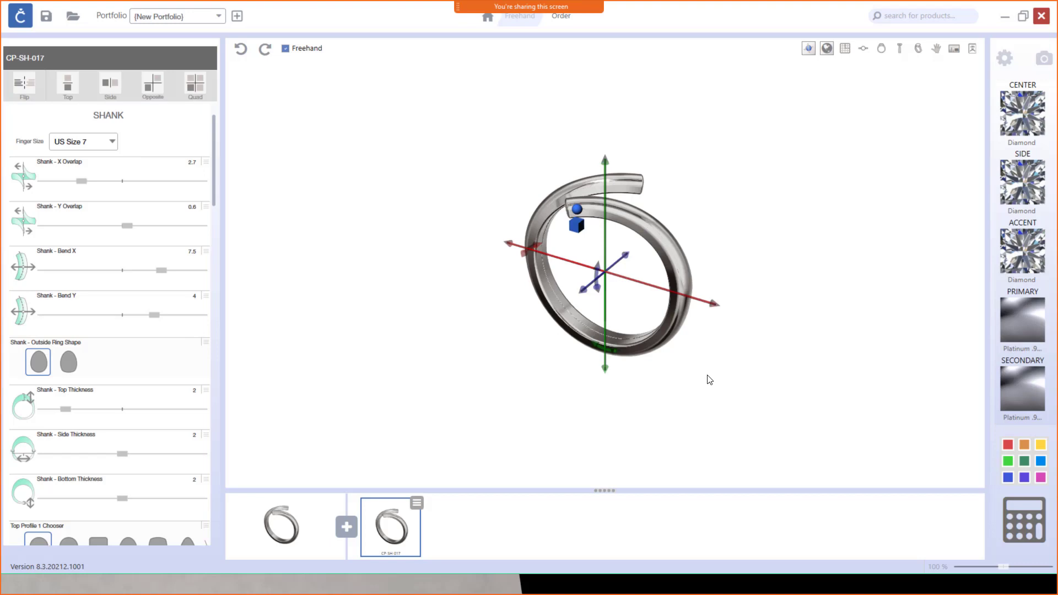
pyautogui.moveTo(645, 313); pyautogui.dragTo(860, 361)
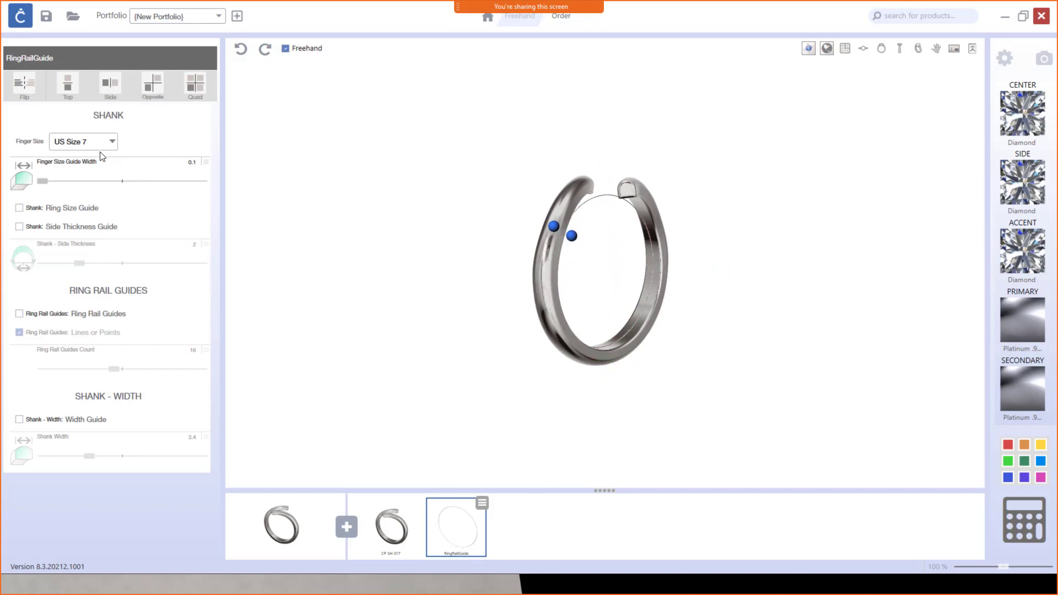
pyautogui.click(394, 531)
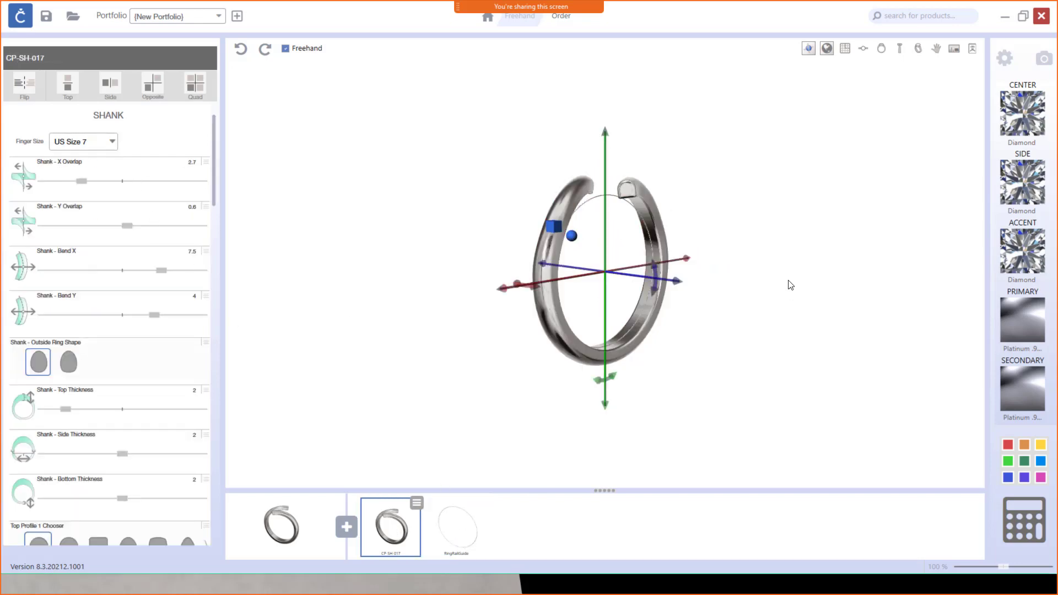
# Add the four-prong setting CP-SE-016 from the Settings category and change its gem to an oval.
pyautogui.moveTo(647, 379); pyautogui.dragTo(631, 469)
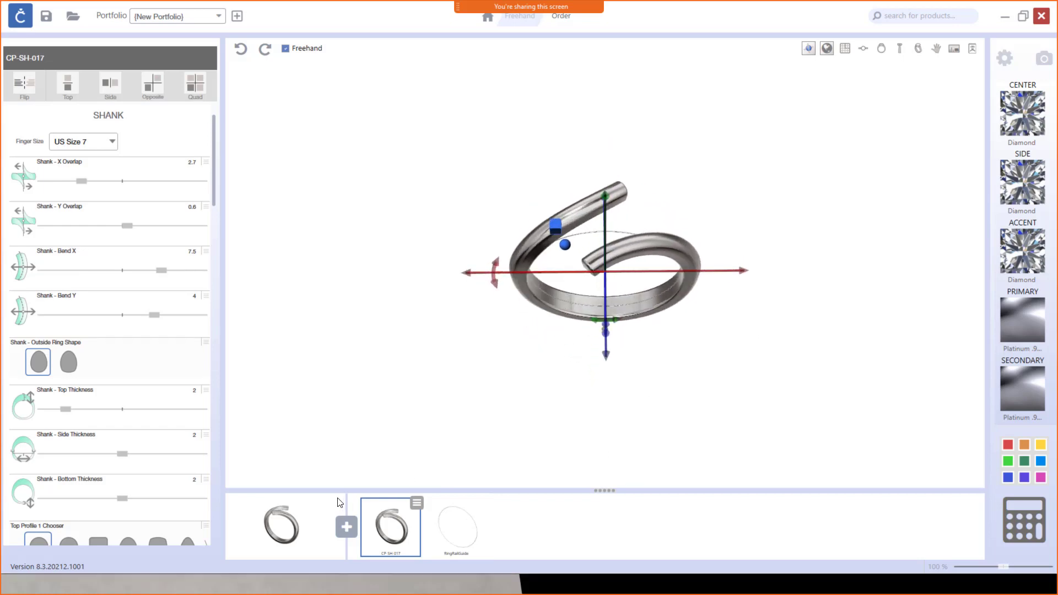
pyautogui.click(347, 531)
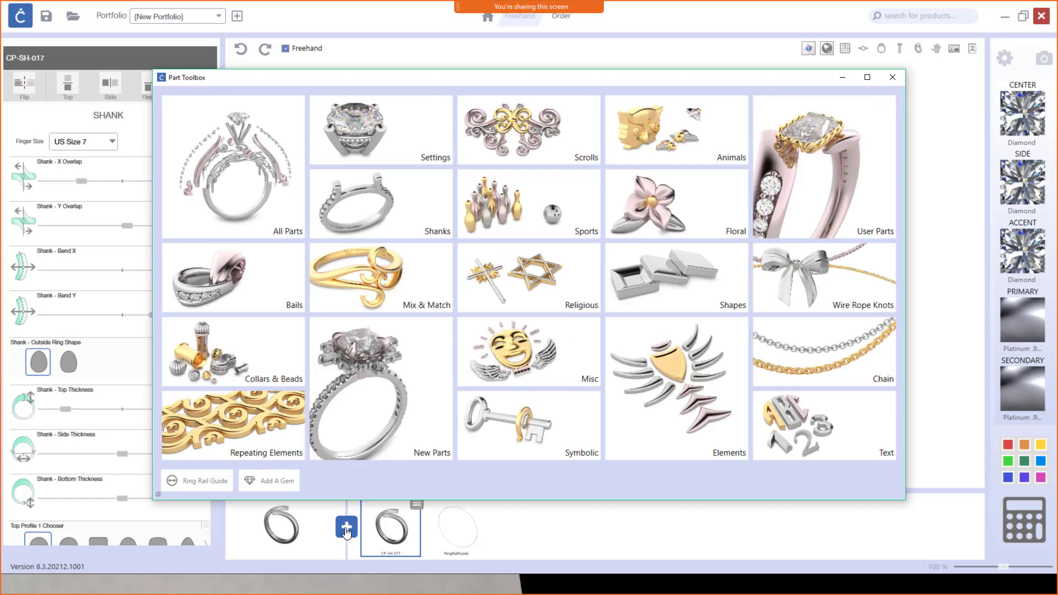
pyautogui.click(391, 149)
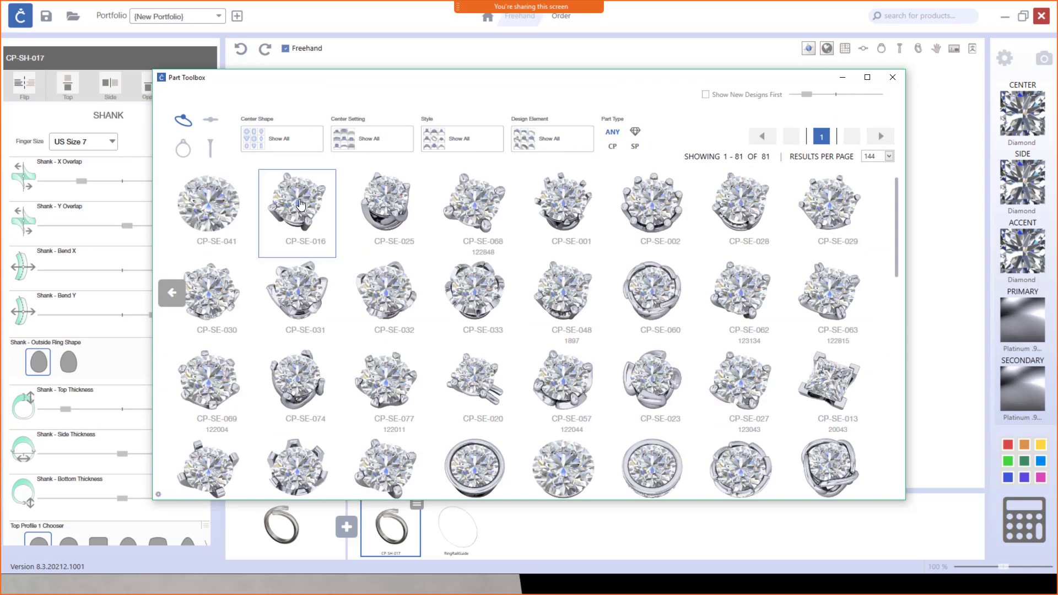
pyautogui.click(300, 205)
pyautogui.click(758, 451)
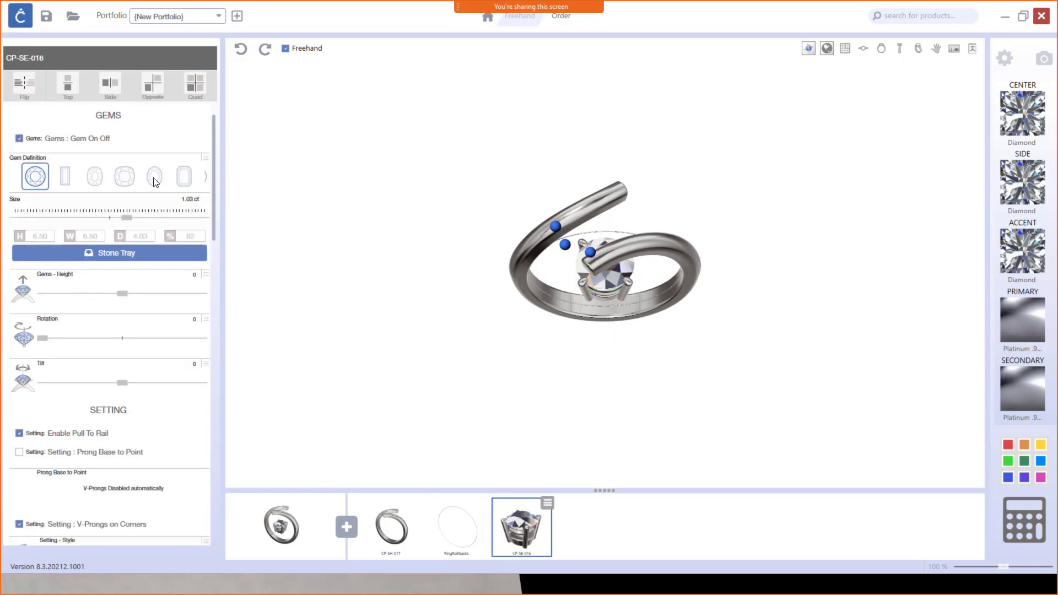
pyautogui.click(154, 180)
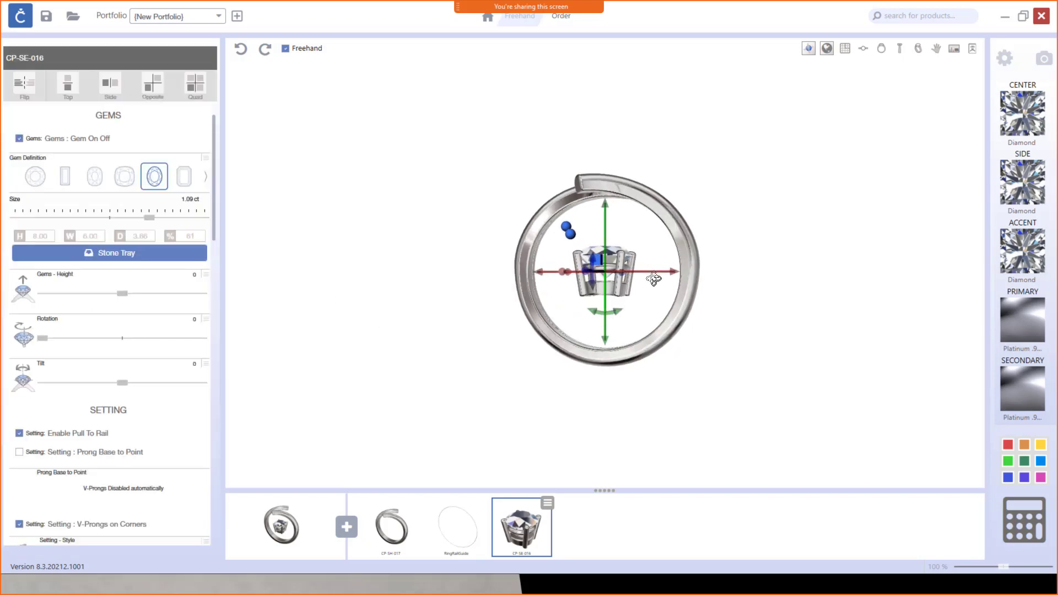
# Raise the oval setting straight up from the ring's center until it sits on top of the shank.
pyautogui.click(881, 49)
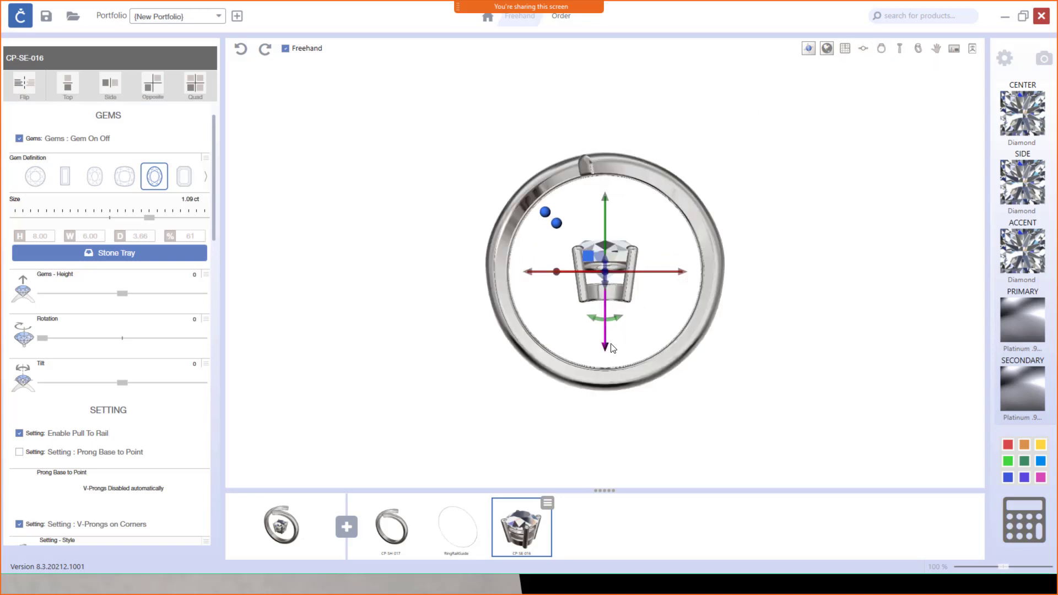
pyautogui.moveTo(611, 348); pyautogui.dragTo(609, 224)
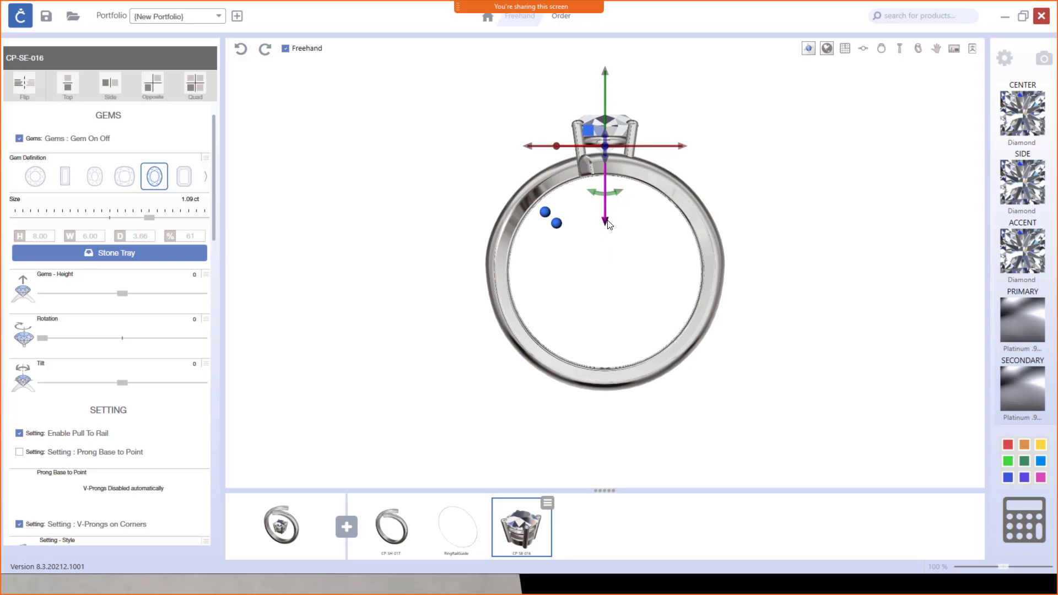
pyautogui.moveTo(637, 197); pyautogui.dragTo(627, 227, button='middle')
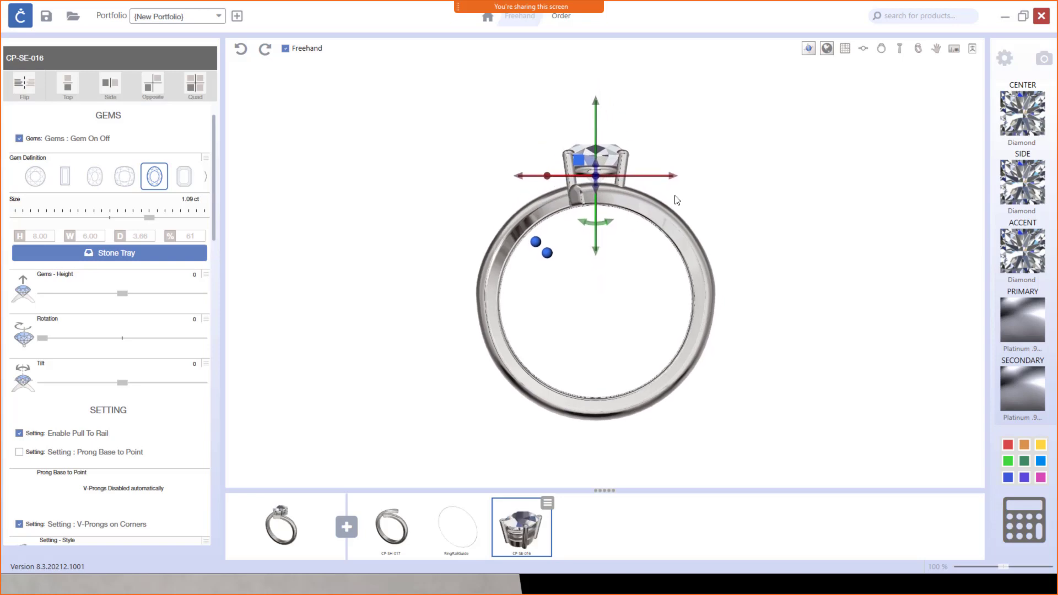
pyautogui.click(918, 48)
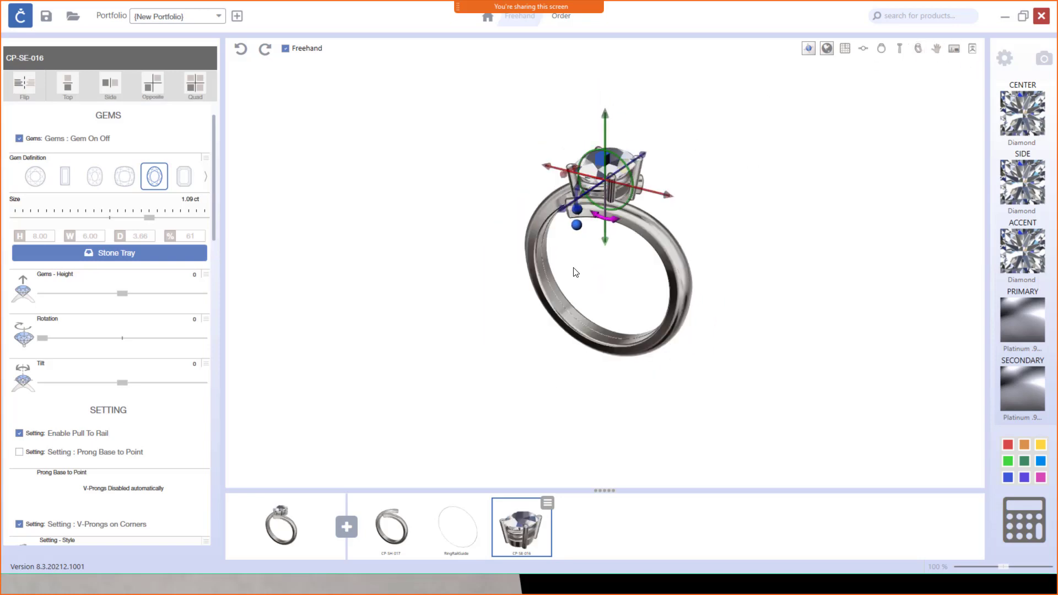
pyautogui.moveTo(623, 339); pyautogui.dragTo(629, 375)
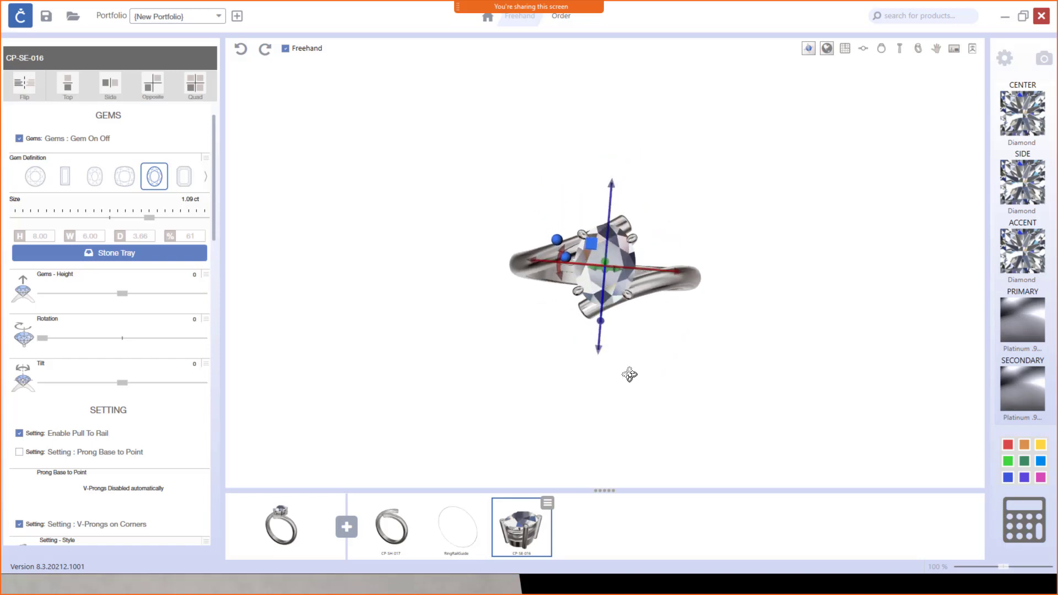
# Examine the reference photo of the bypass oval ring, then return to the design and bring up the shank's settings.
pyautogui.click(332, 582)
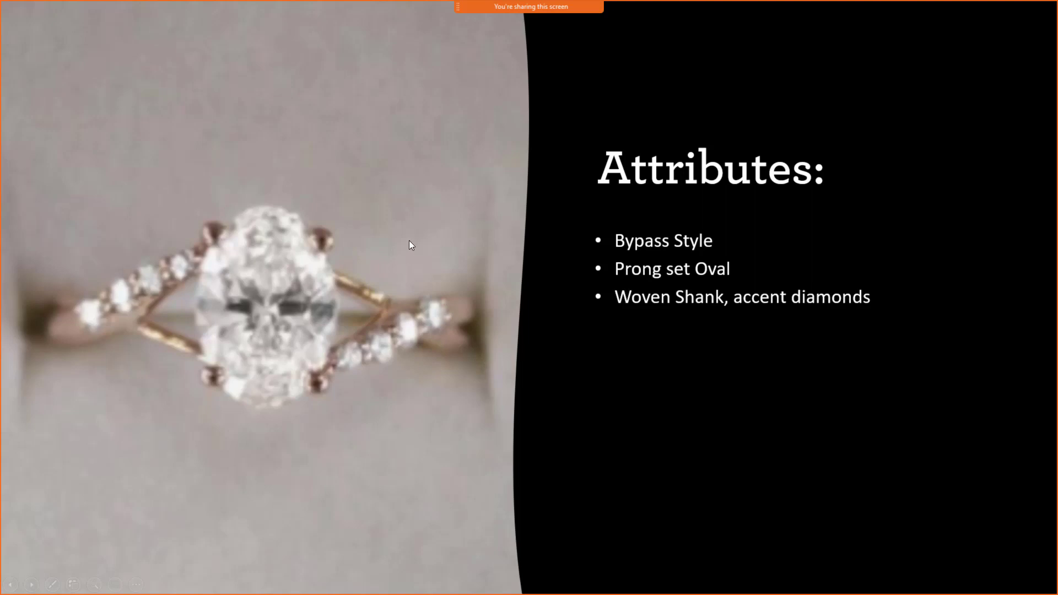
pyautogui.hotkey('alt', 'Tab')
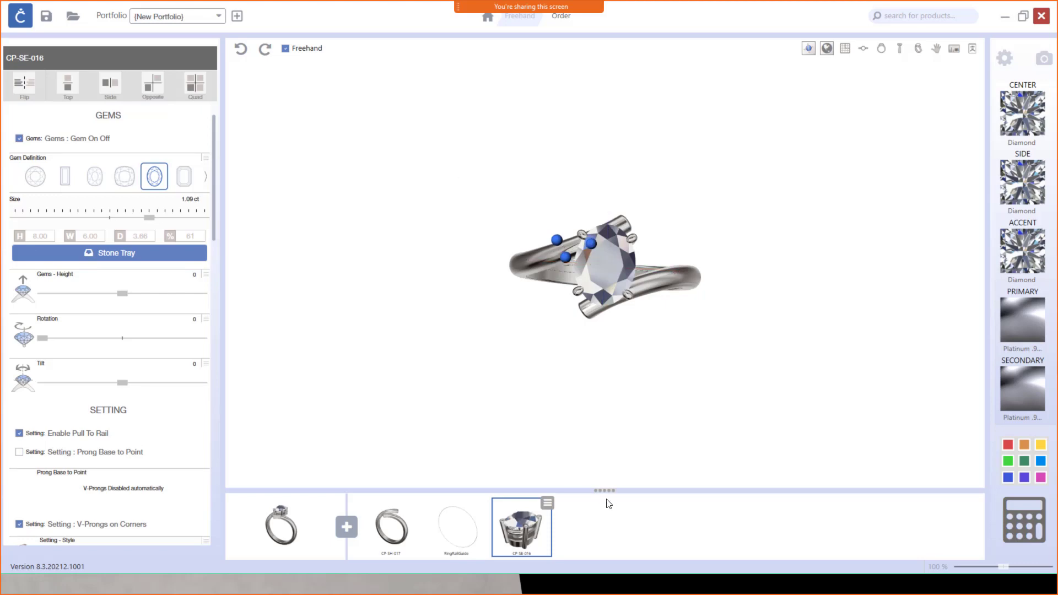
pyautogui.click(395, 525)
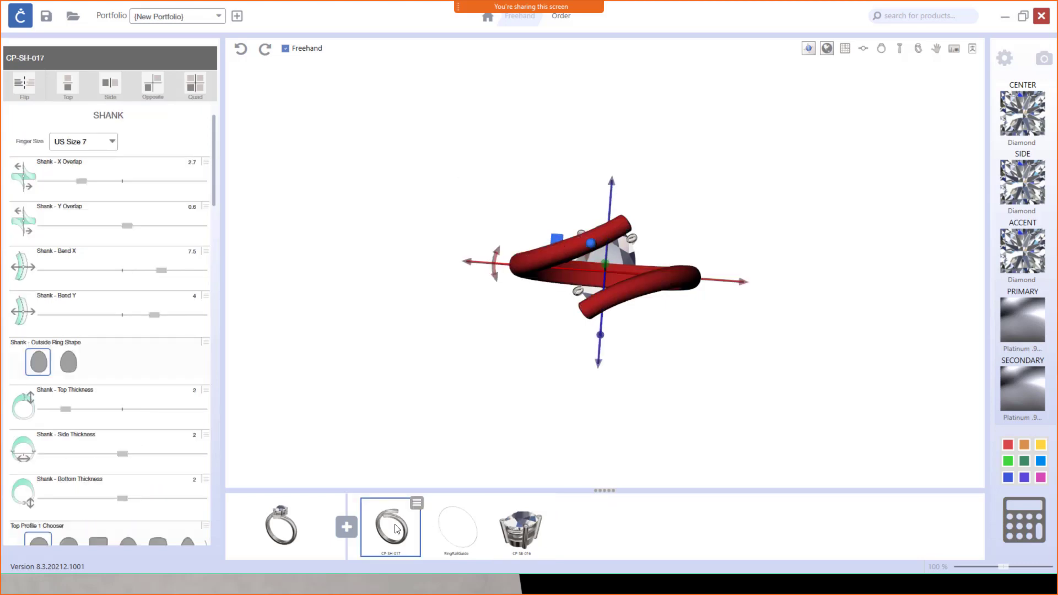
pyautogui.click(548, 407)
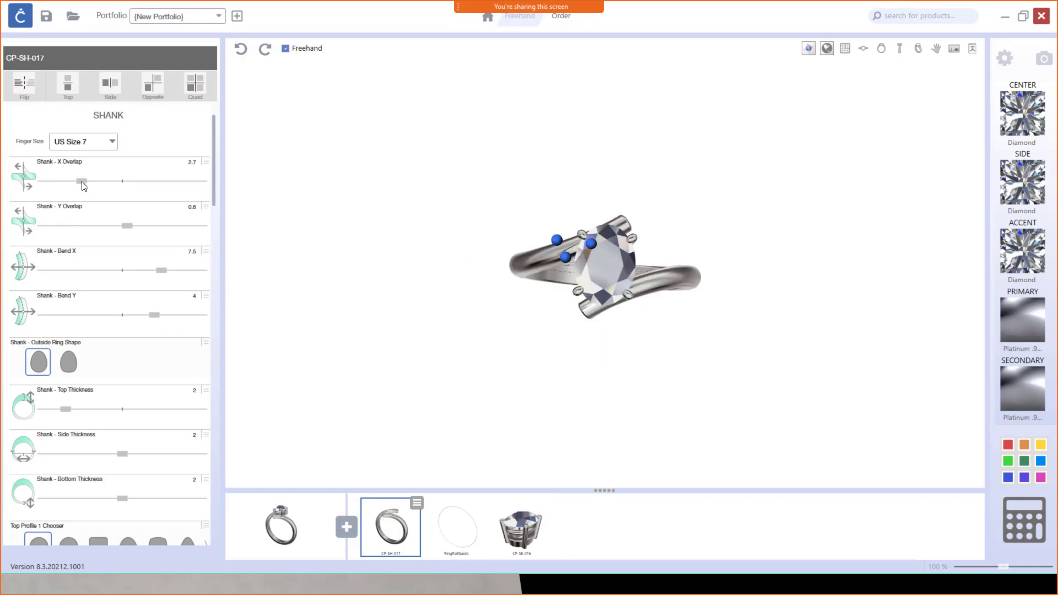
# Set the shank's X Overlap to 2.3 and Y Overlap to 0.7, checking the bypass ends from directly above.
pyautogui.moveTo(81, 185); pyautogui.dragTo(67, 188)
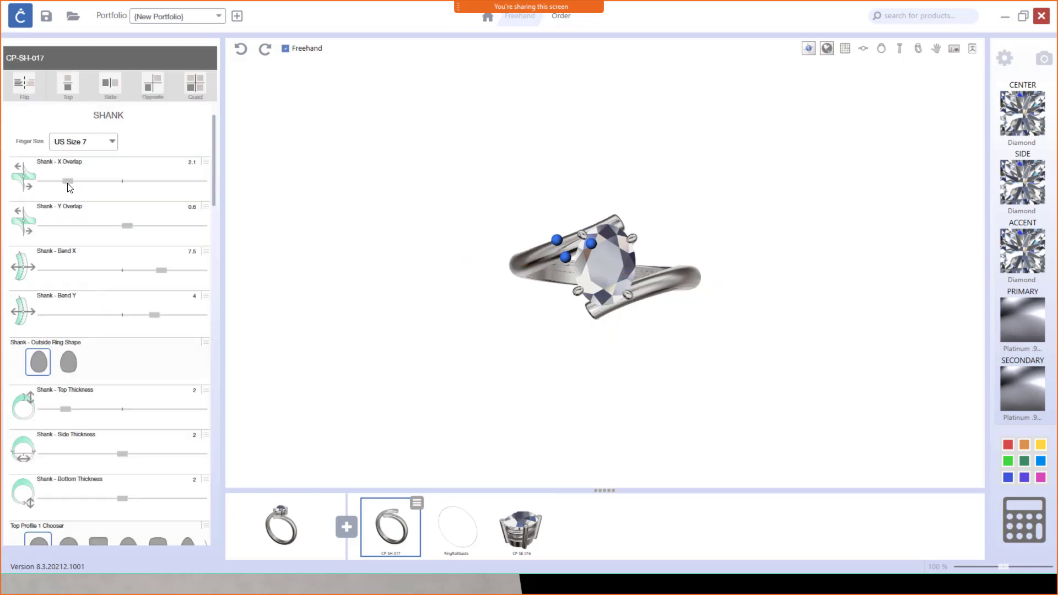
pyautogui.moveTo(68, 185); pyautogui.dragTo(61, 186)
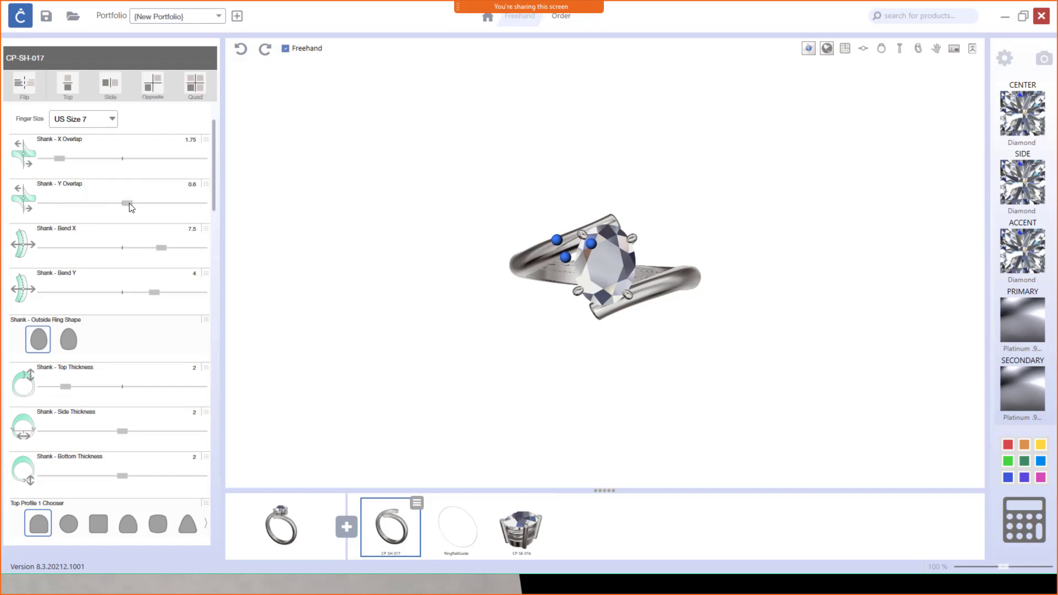
pyautogui.moveTo(132, 208); pyautogui.dragTo(122, 207)
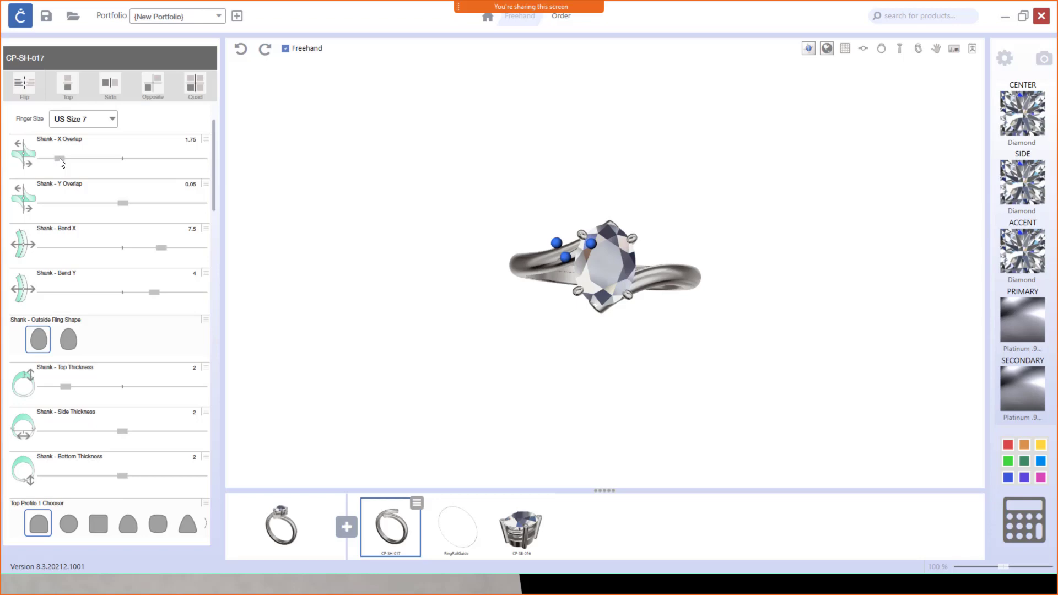
pyautogui.moveTo(60, 159)
pyautogui.mouseDown()
pyautogui.moveTo(50, 160)
pyautogui.moveTo(83, 160)
pyautogui.moveTo(73, 160)
pyautogui.mouseUp()
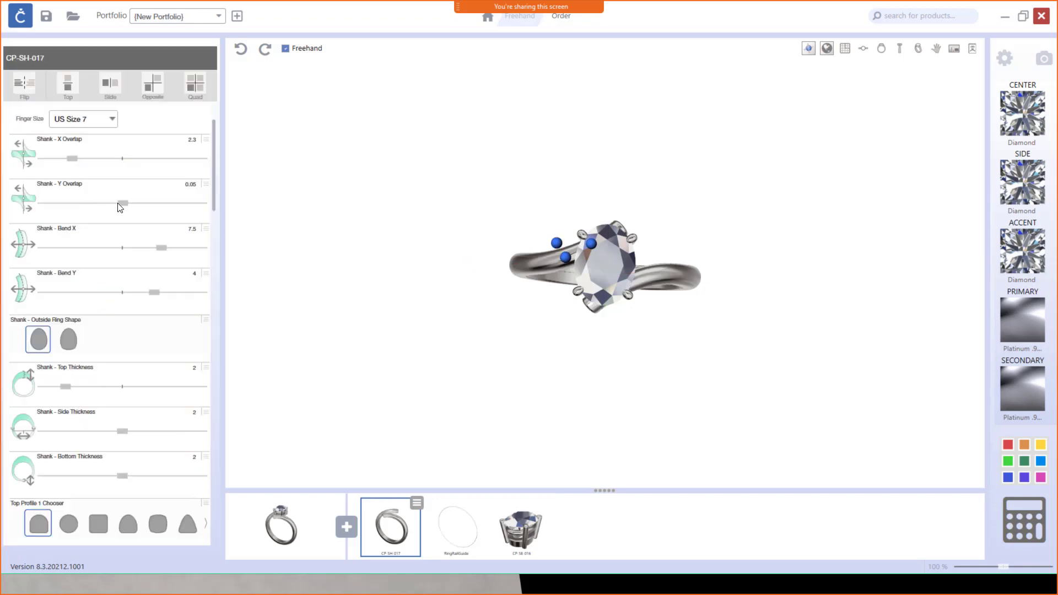
pyautogui.moveTo(123, 202); pyautogui.dragTo(144, 207)
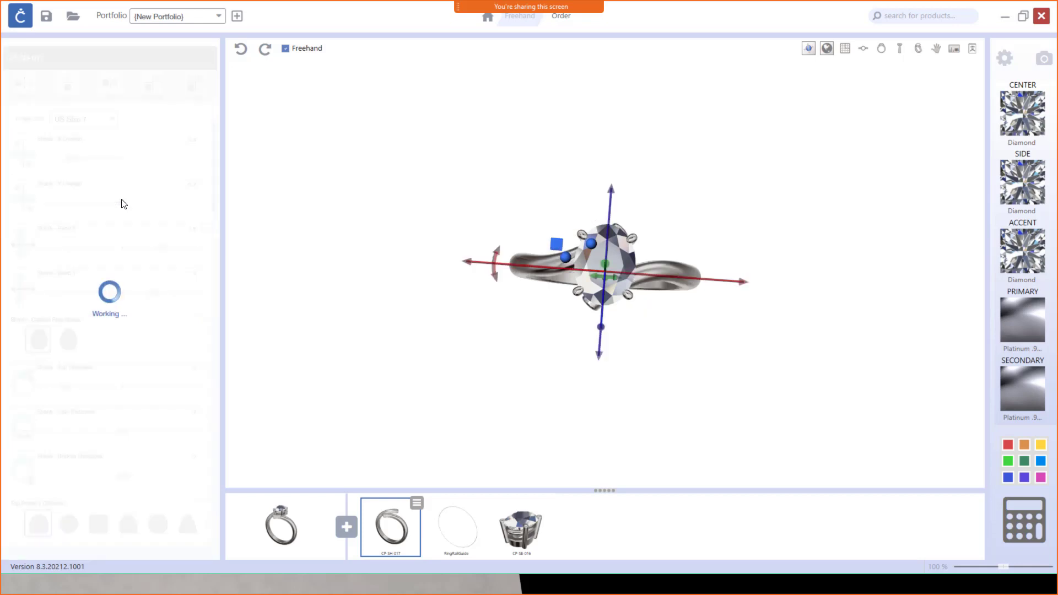
pyautogui.moveTo(122, 206); pyautogui.dragTo(124, 200)
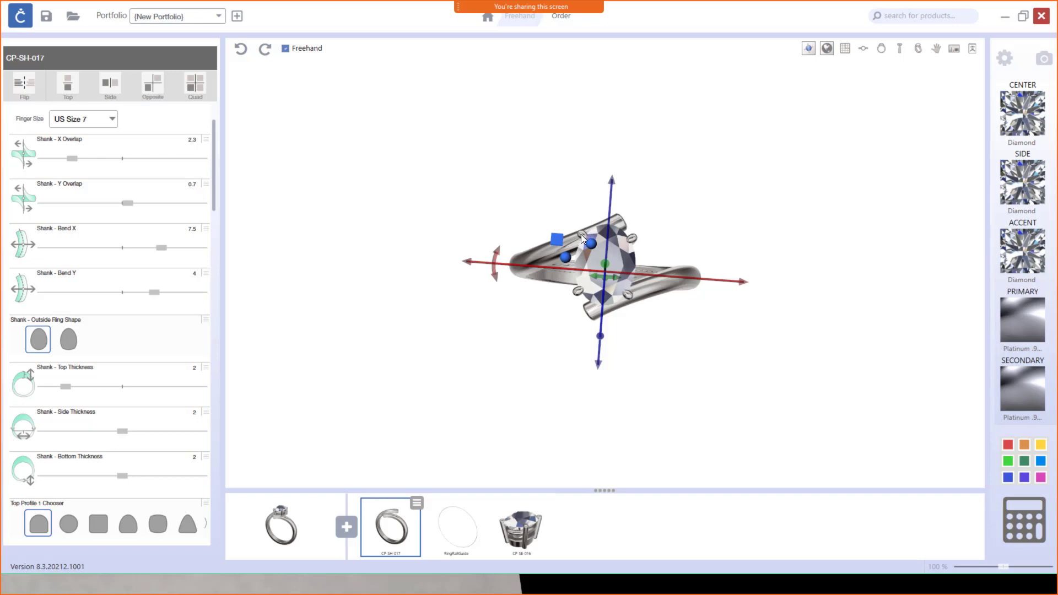
pyautogui.click(863, 48)
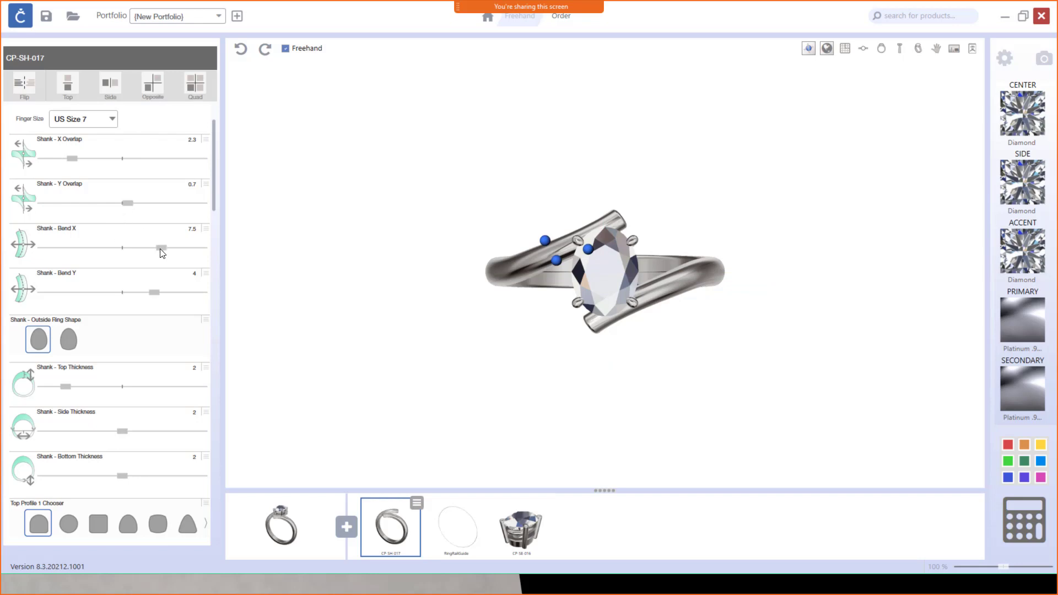
# Set the shank's Bend X to 5.75 and Bend Y to 1.95.
pyautogui.moveTo(159, 248); pyautogui.dragTo(131, 249)
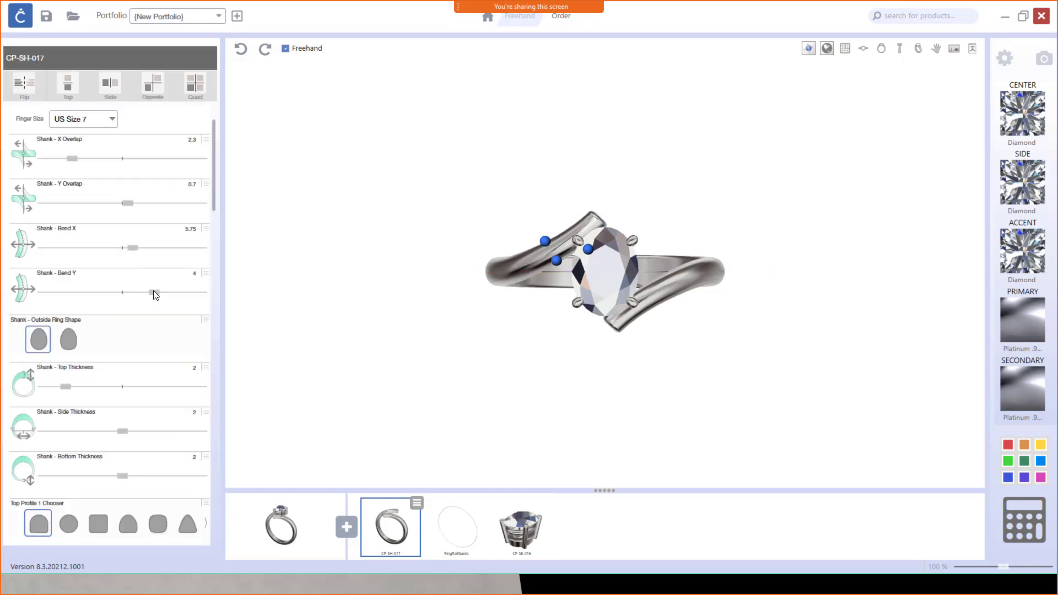
pyautogui.moveTo(155, 292); pyautogui.dragTo(141, 291)
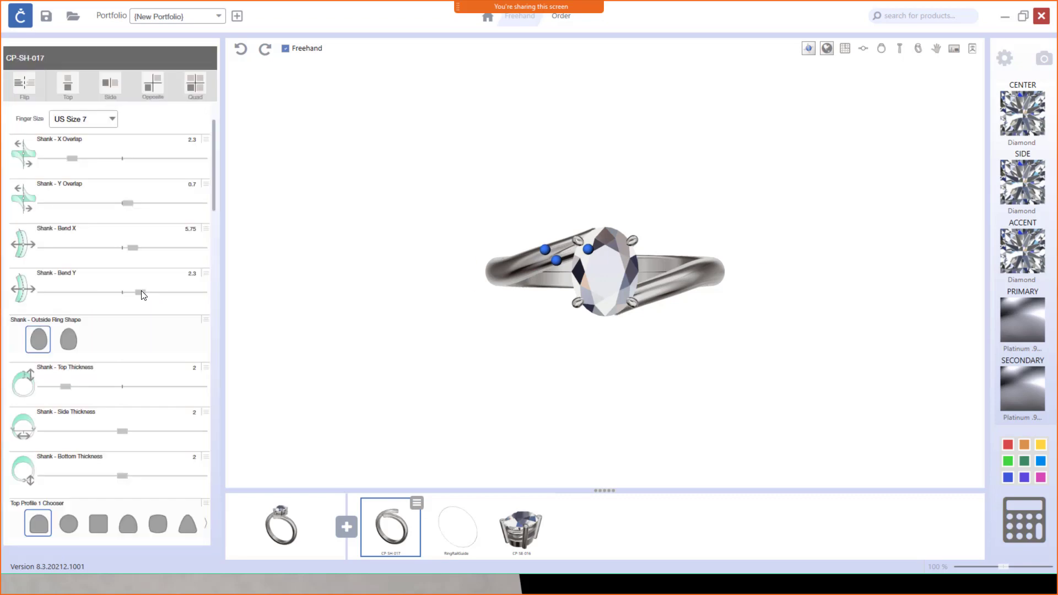
pyautogui.moveTo(141, 292); pyautogui.dragTo(147, 292)
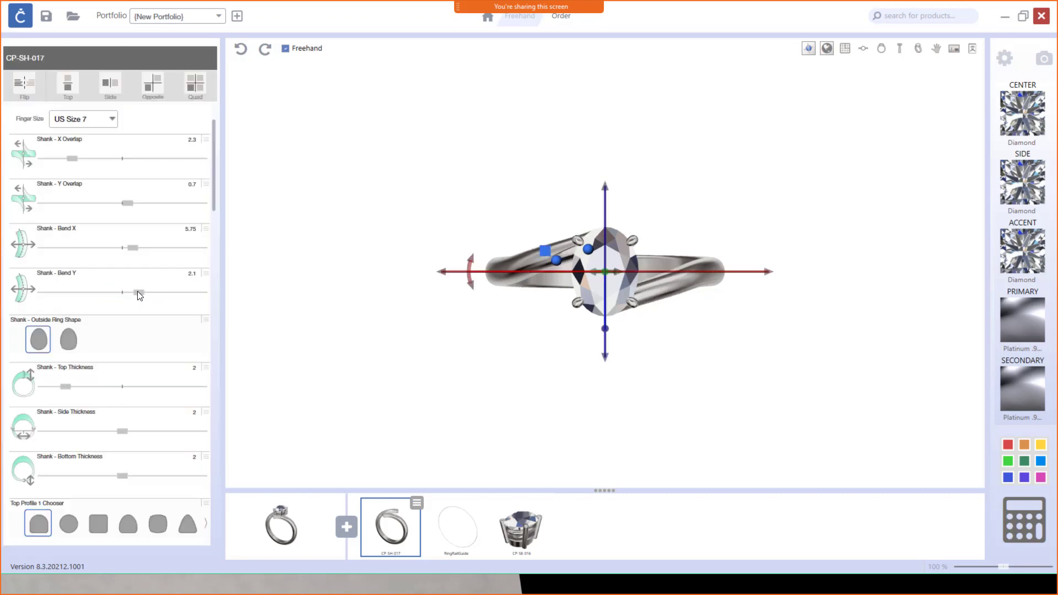
pyautogui.click(137, 291)
pyautogui.moveTo(137, 291); pyautogui.dragTo(131, 292)
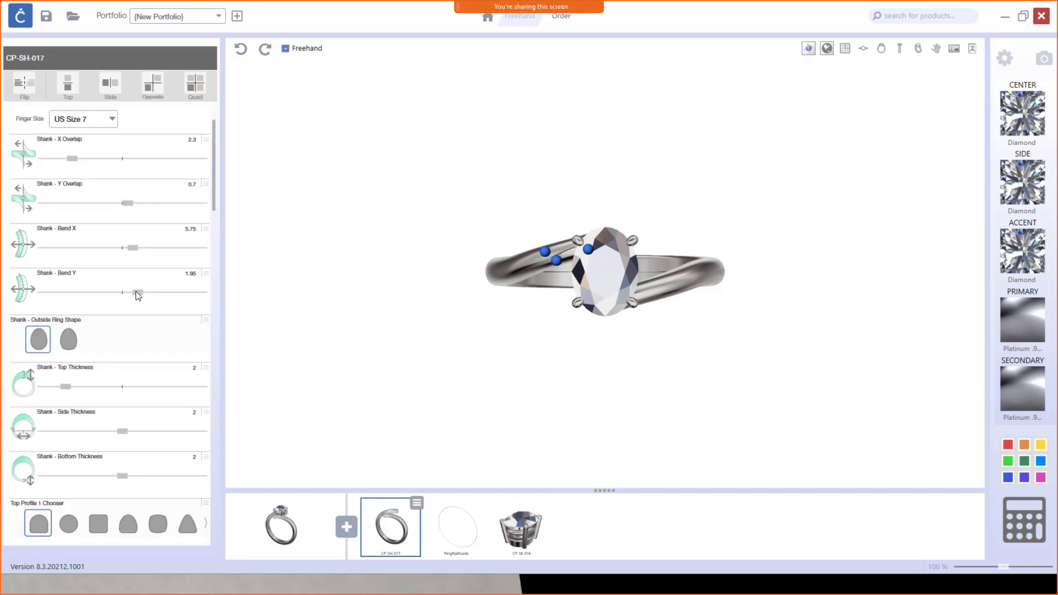
pyautogui.moveTo(693, 319); pyautogui.dragTo(681, 352, button='right')
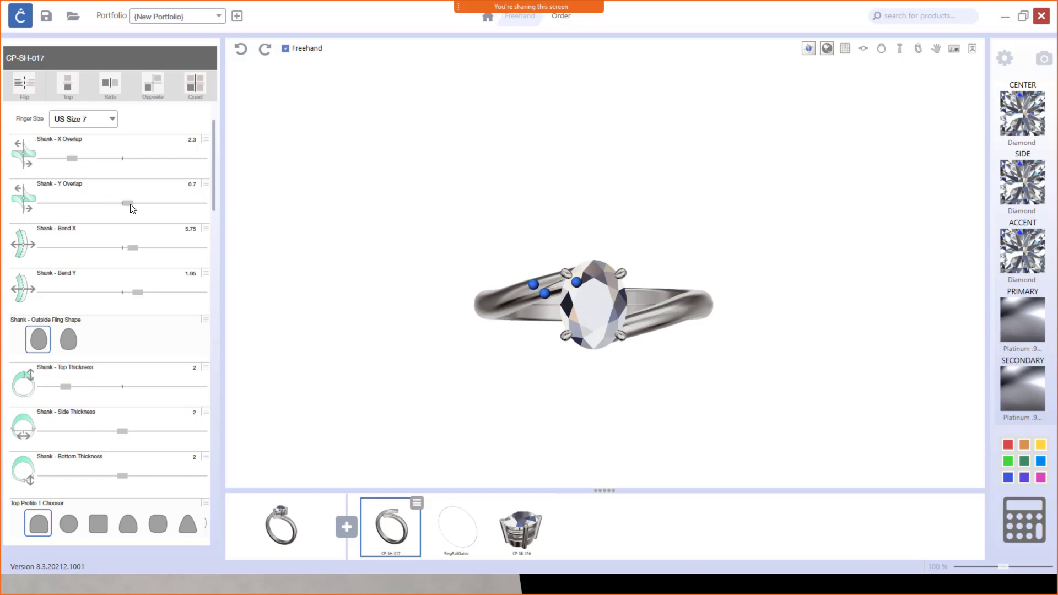
# Set the shank's Y Overlap to 0.25 and Bend X to 4.25.
pyautogui.moveTo(128, 203)
pyautogui.mouseDown()
pyautogui.moveTo(139, 204)
pyautogui.moveTo(127, 206)
pyautogui.mouseUp()
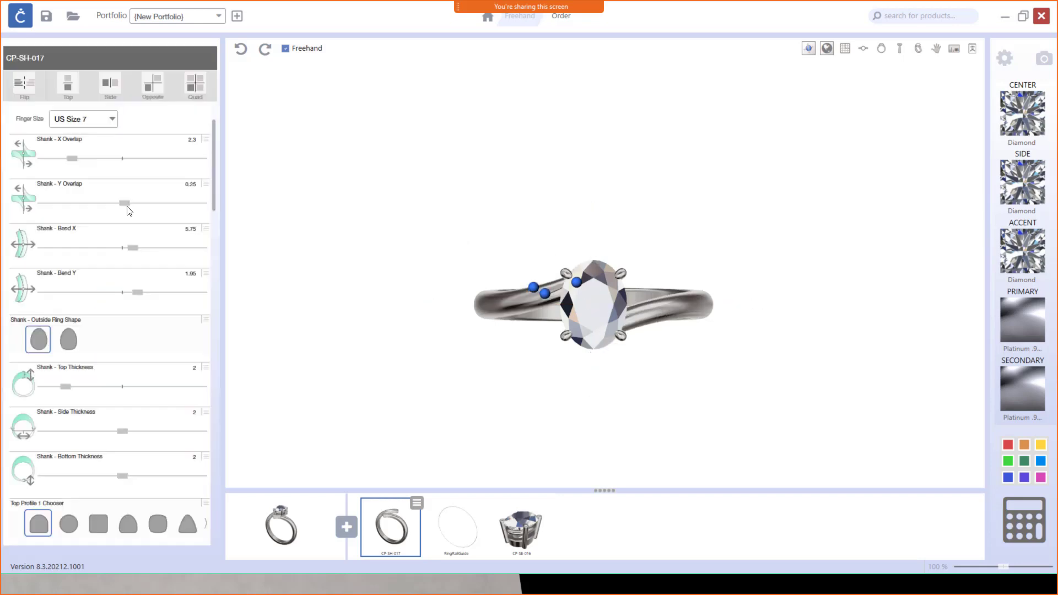
pyautogui.click(127, 204)
pyautogui.moveTo(132, 207); pyautogui.dragTo(127, 207)
pyautogui.moveTo(134, 248)
pyautogui.mouseDown()
pyautogui.moveTo(147, 248)
pyautogui.moveTo(123, 248)
pyautogui.mouseUp()
pyautogui.moveTo(127, 246); pyautogui.dragTo(109, 249)
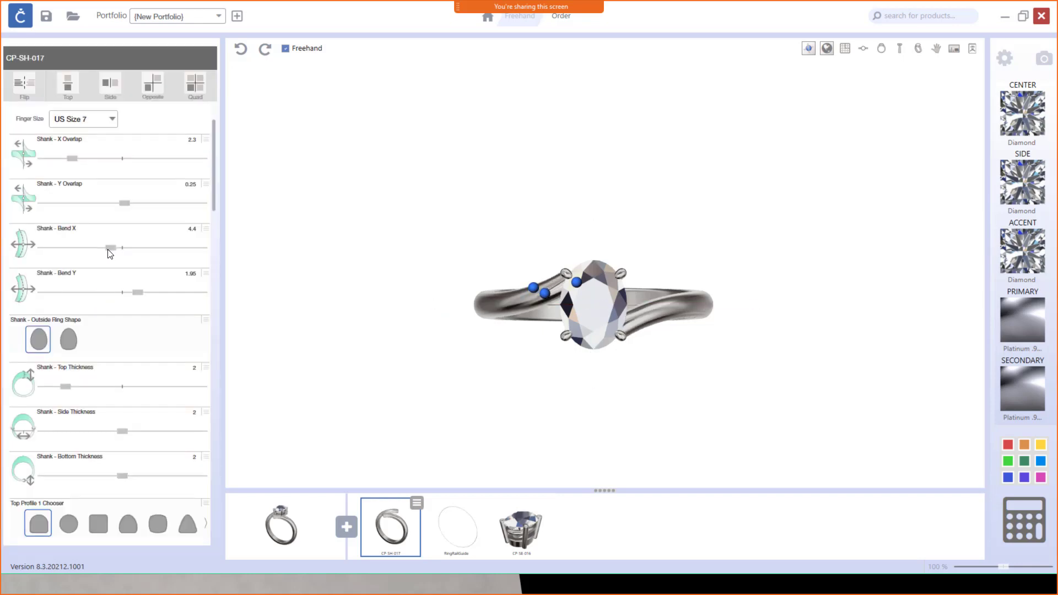
pyautogui.moveTo(113, 253); pyautogui.dragTo(112, 254)
pyautogui.click(112, 253)
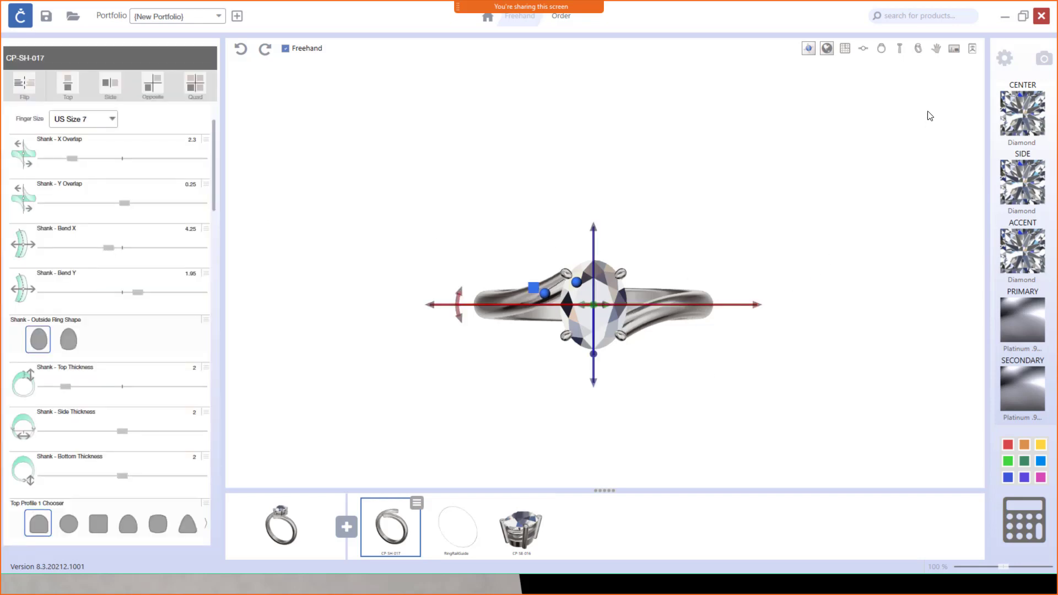
# Inspect where the bypass end meets the setting in perspective and set the shank's Bend X to 4.45.
pyautogui.click(917, 48)
pyautogui.scroll(5, 610, 193)
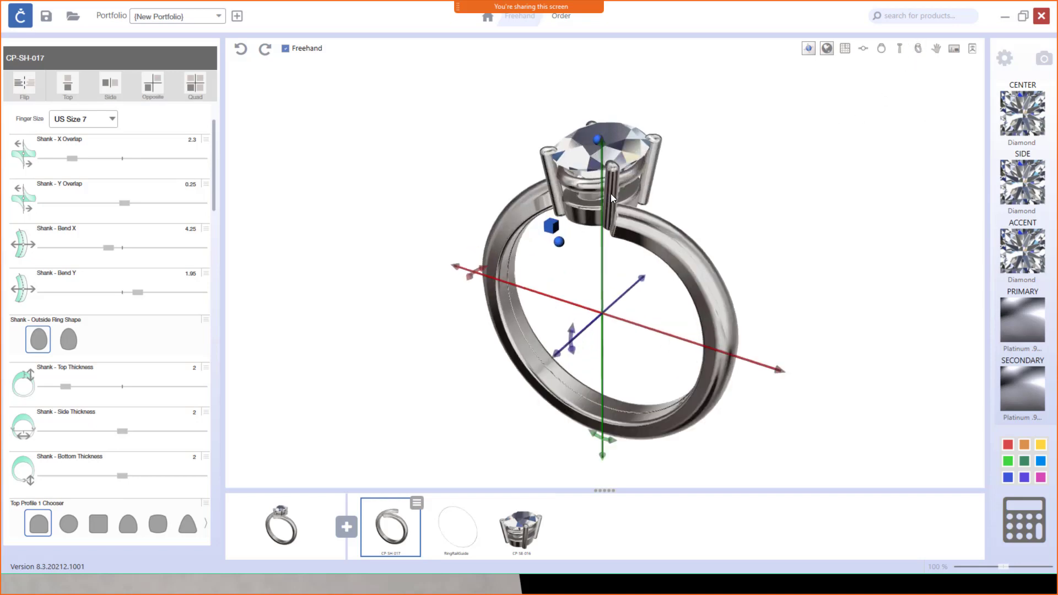
pyautogui.moveTo(615, 221); pyautogui.dragTo(507, 256, button='right')
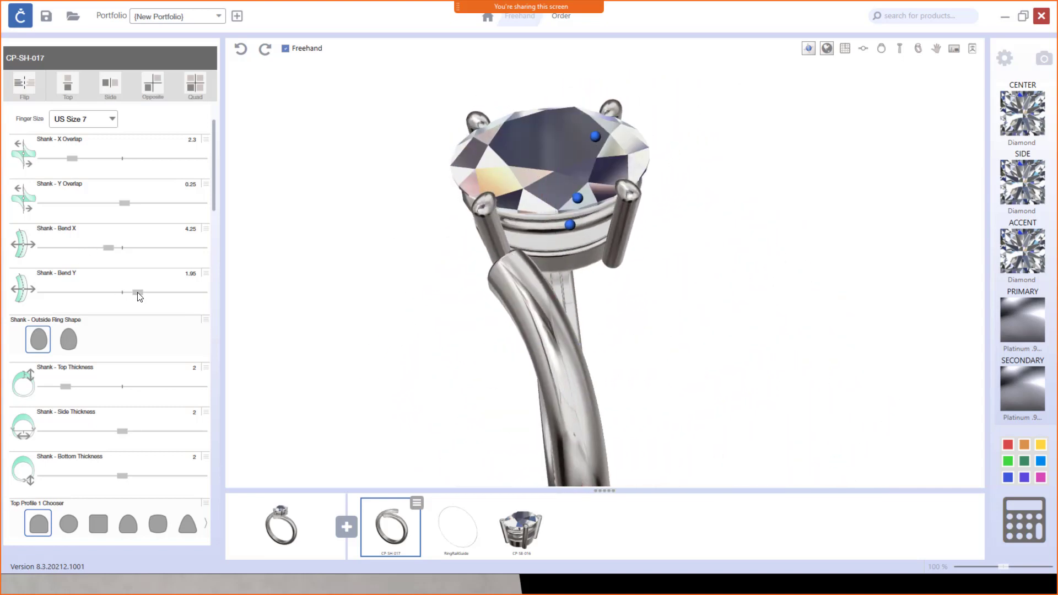
pyautogui.click(112, 249)
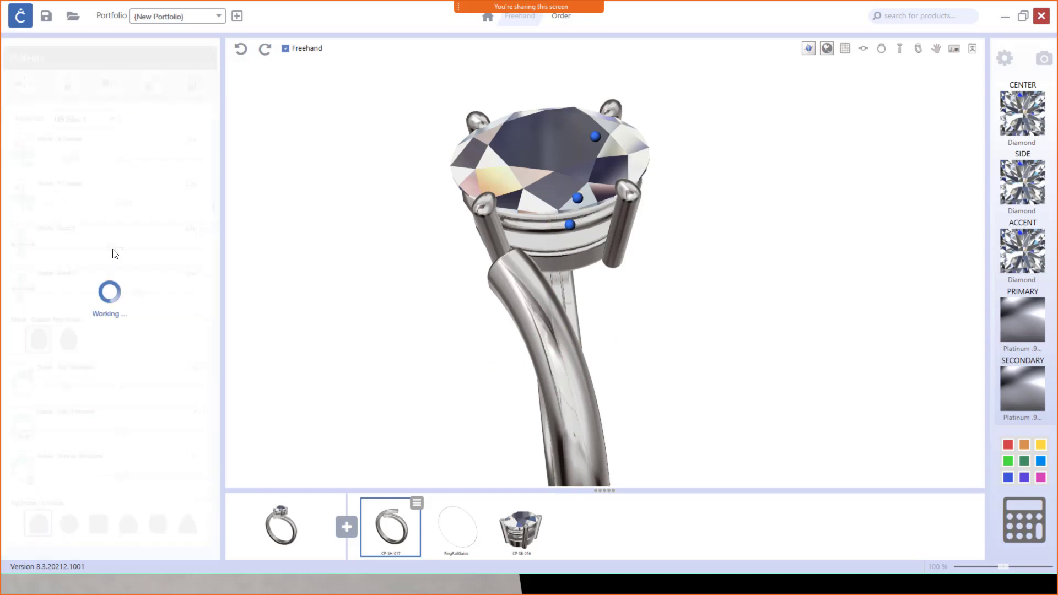
pyautogui.moveTo(448, 282); pyautogui.dragTo(544, 209)
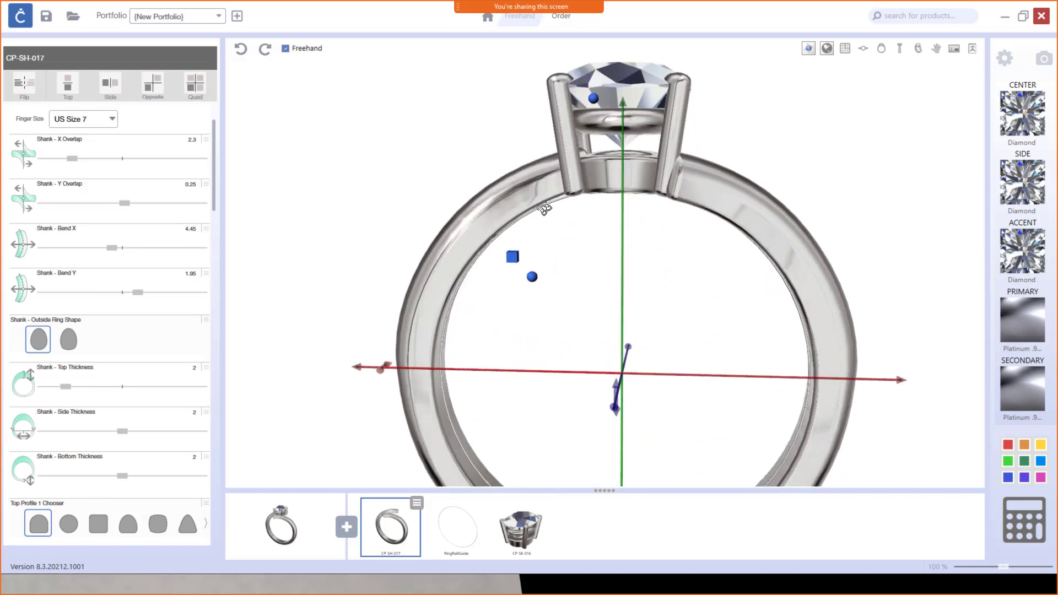
pyautogui.click(545, 208)
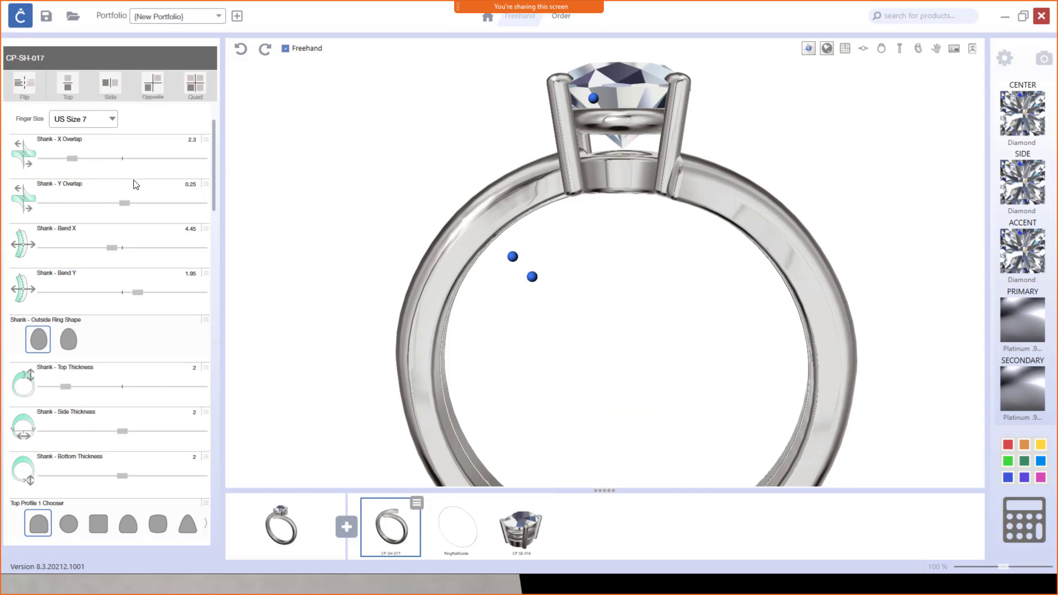
# Review the shank's thickness, profile and side gem settings, looking at the ring from above.
pyautogui.scroll(1, 136, 184)
pyautogui.scroll(-3, 109, 261)
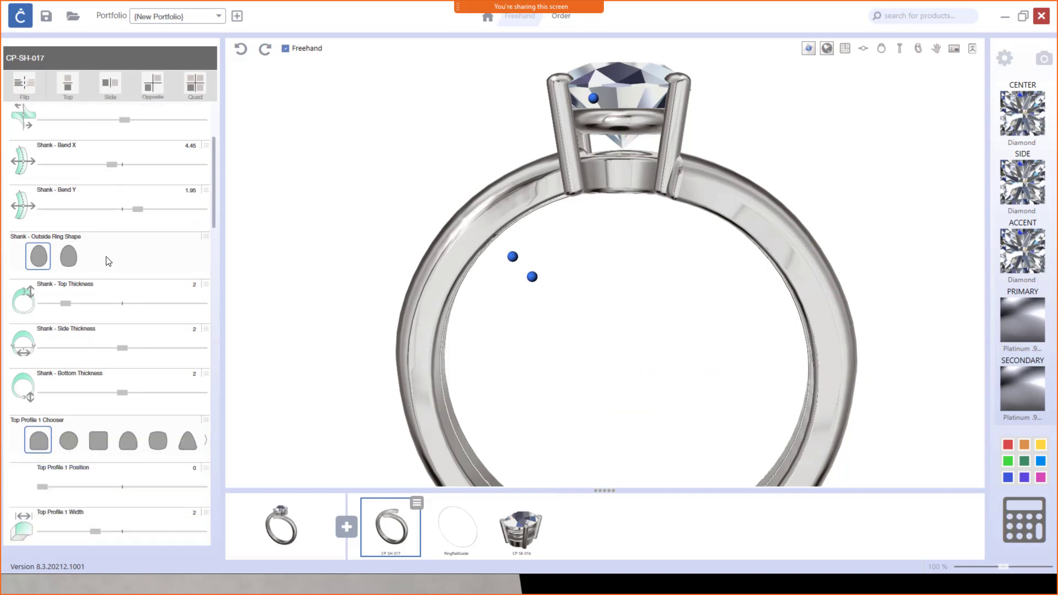
pyautogui.scroll(-2, 108, 258)
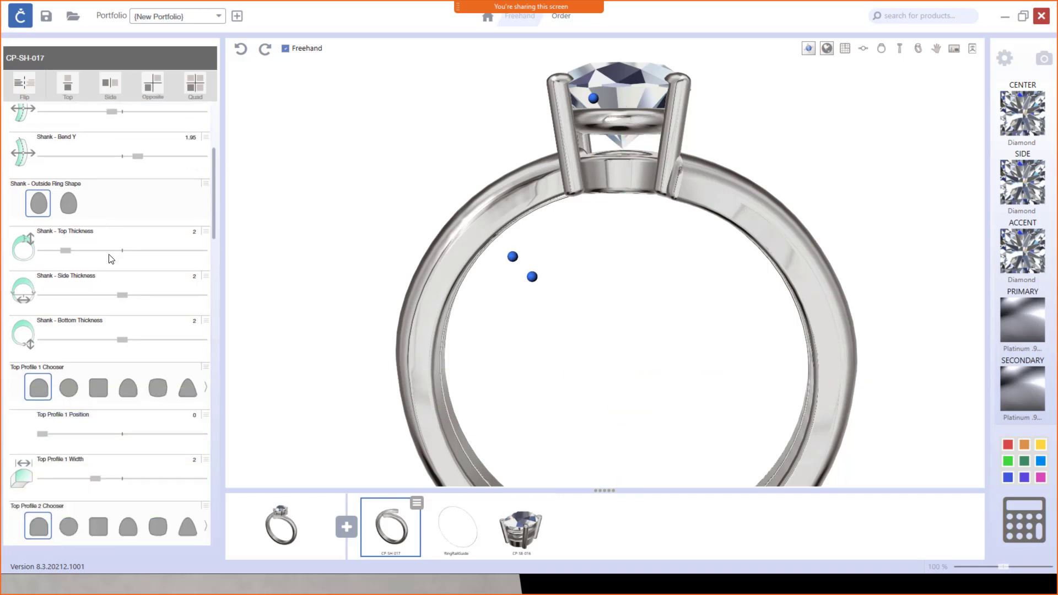
pyautogui.click(513, 256)
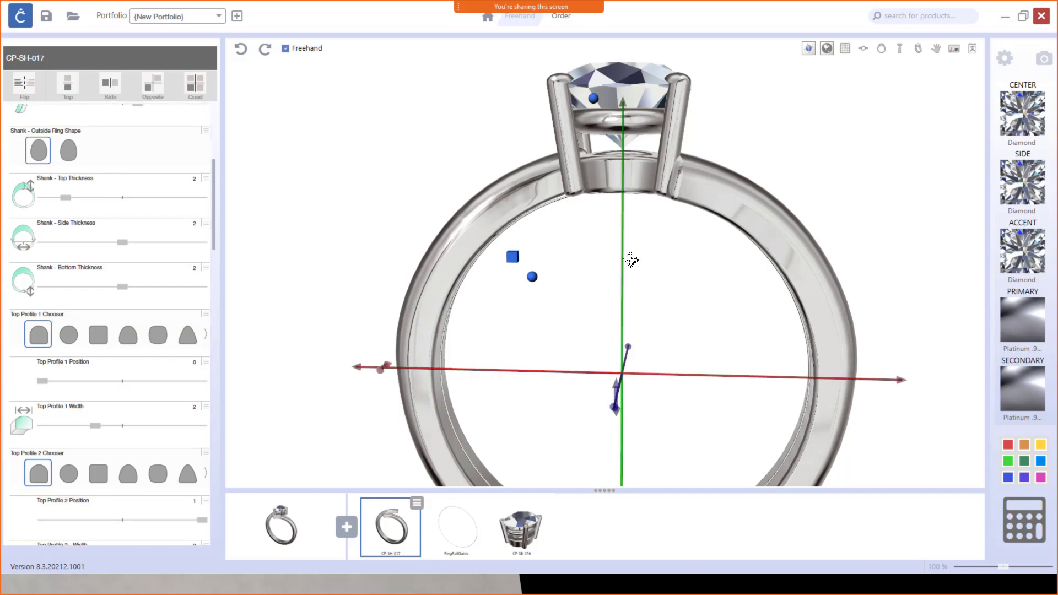
pyautogui.moveTo(630, 260); pyautogui.dragTo(632, 398)
pyautogui.press('Escape')
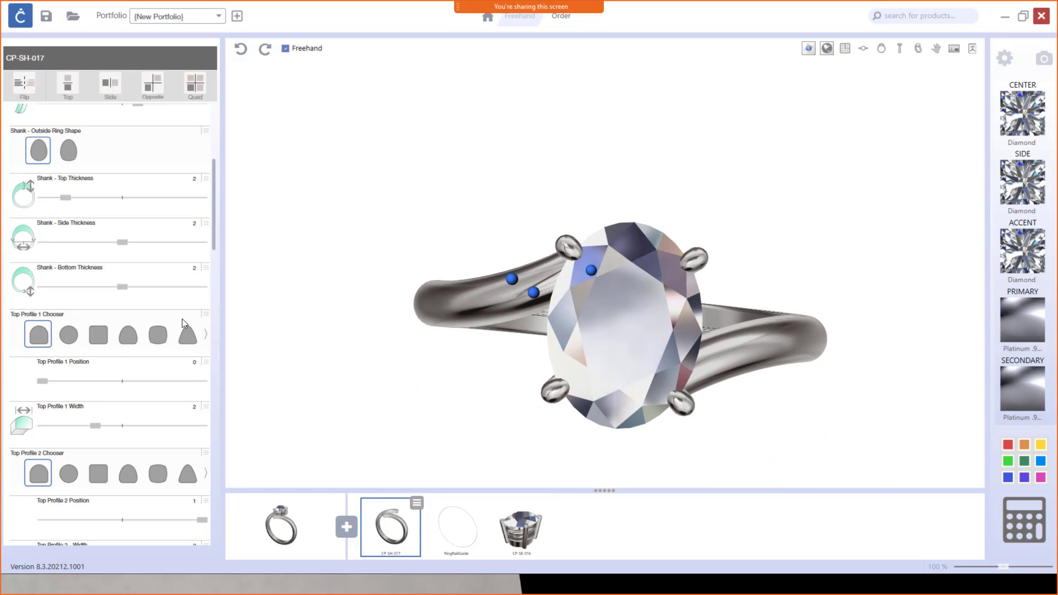
pyautogui.scroll(-3, 176, 312)
pyautogui.scroll(-1, 176, 312)
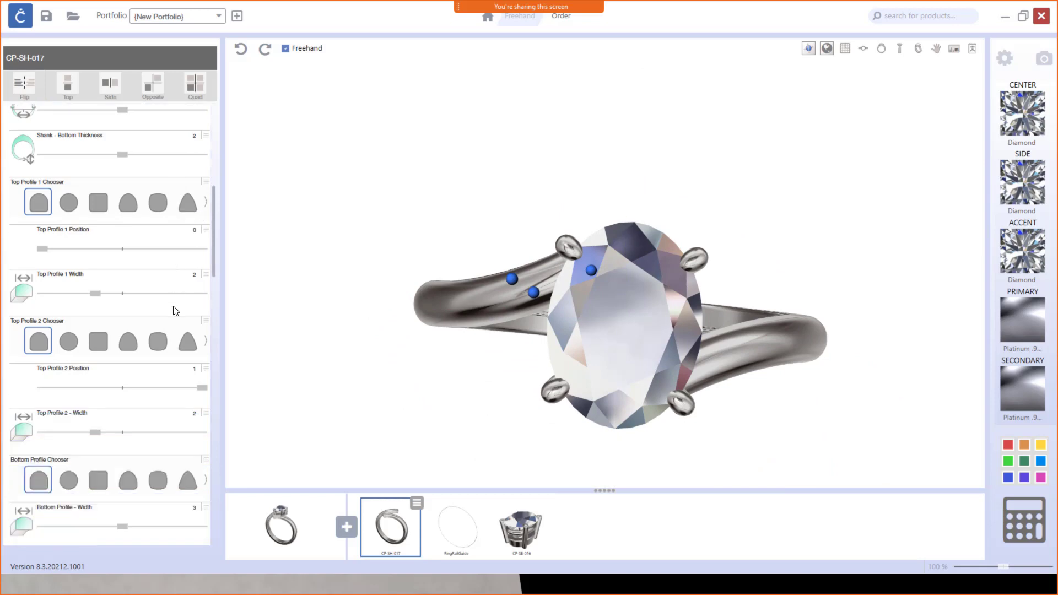
pyautogui.scroll(-3, 175, 312)
pyautogui.scroll(-6, 172, 309)
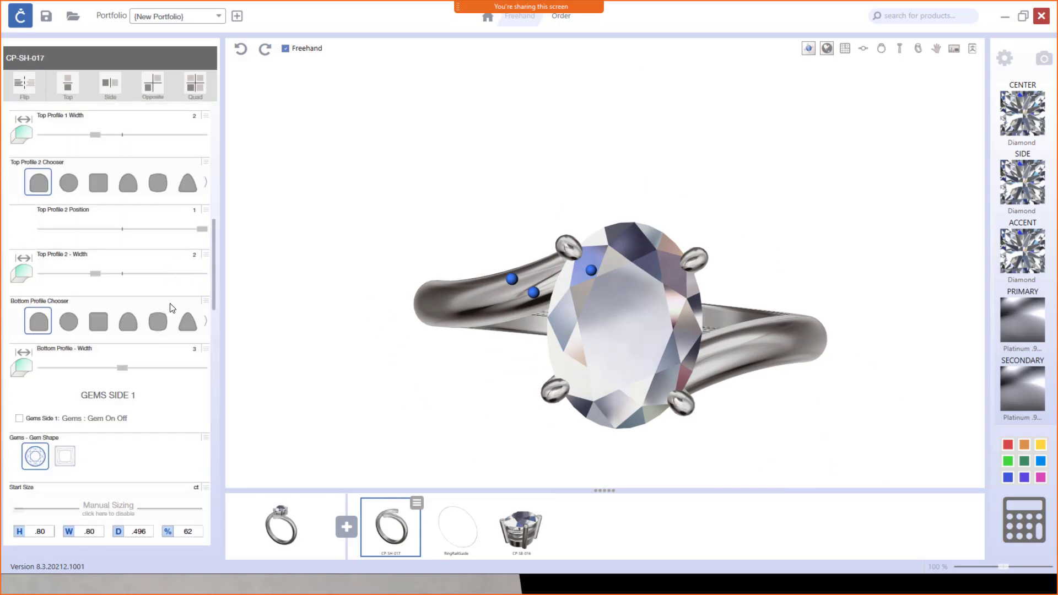
pyautogui.scroll(-2, 172, 307)
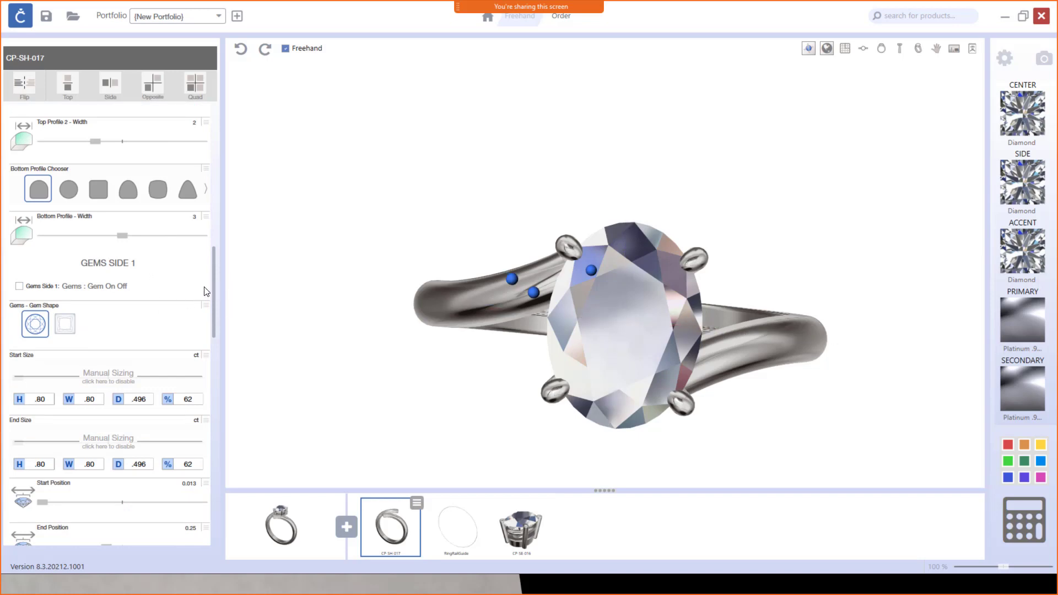
pyautogui.click(620, 243)
pyautogui.scroll(3, 105, 223)
pyautogui.scroll(3, 105, 224)
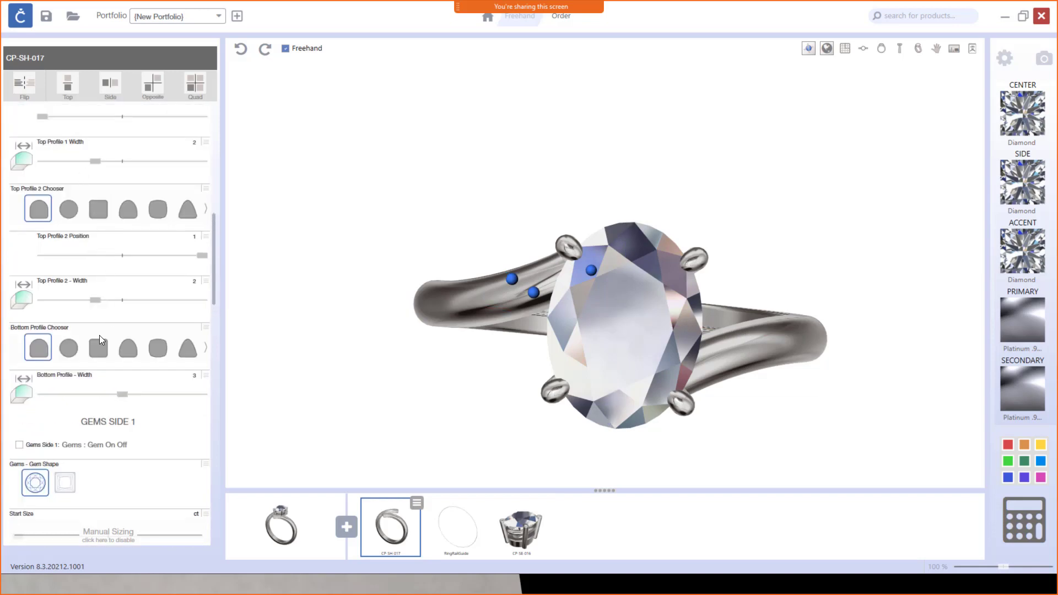
# Turn on the accent gems for both Side 1 and Side 2 of the shank.
pyautogui.click(533, 295)
pyautogui.click(20, 446)
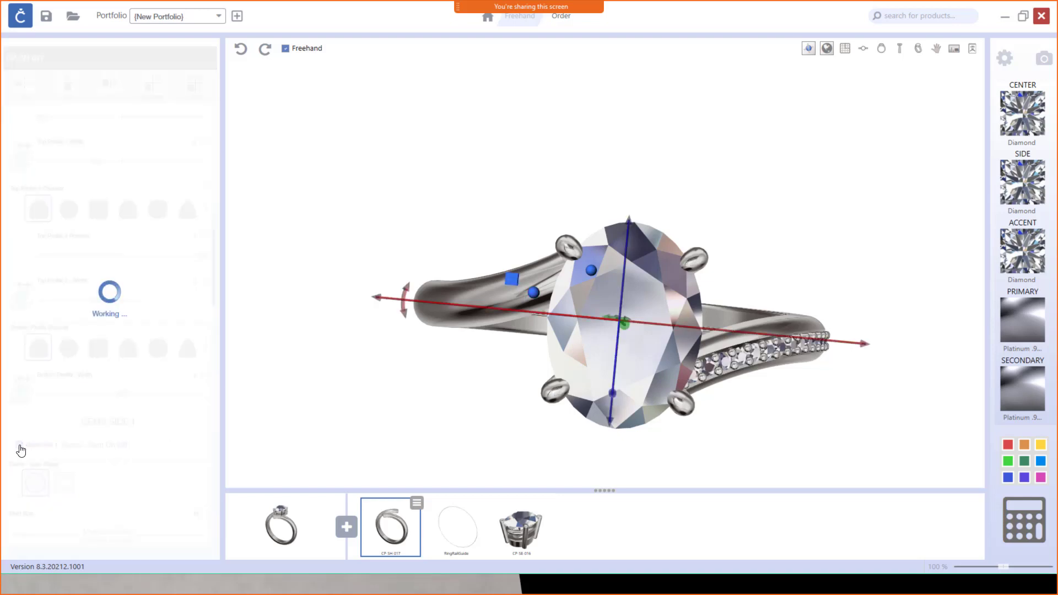
pyautogui.scroll(-10, 124, 408)
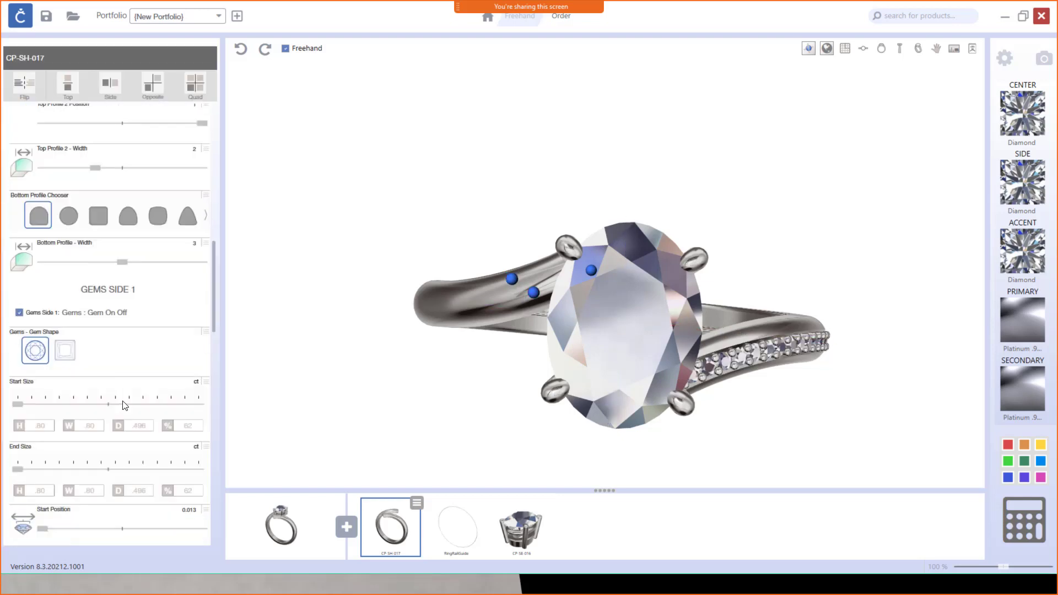
pyautogui.scroll(-5, 124, 395)
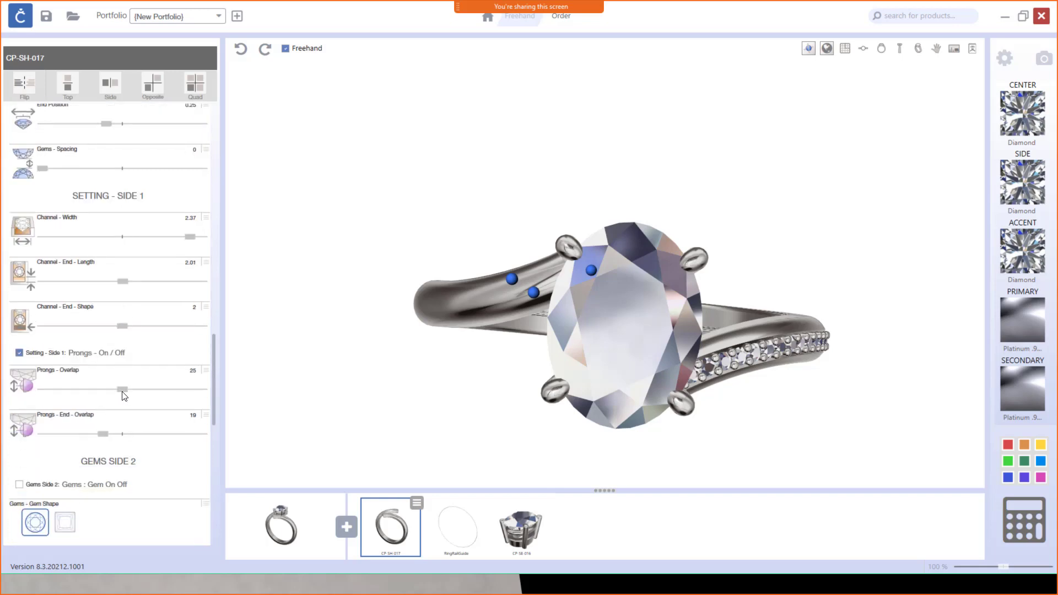
pyautogui.click(20, 432)
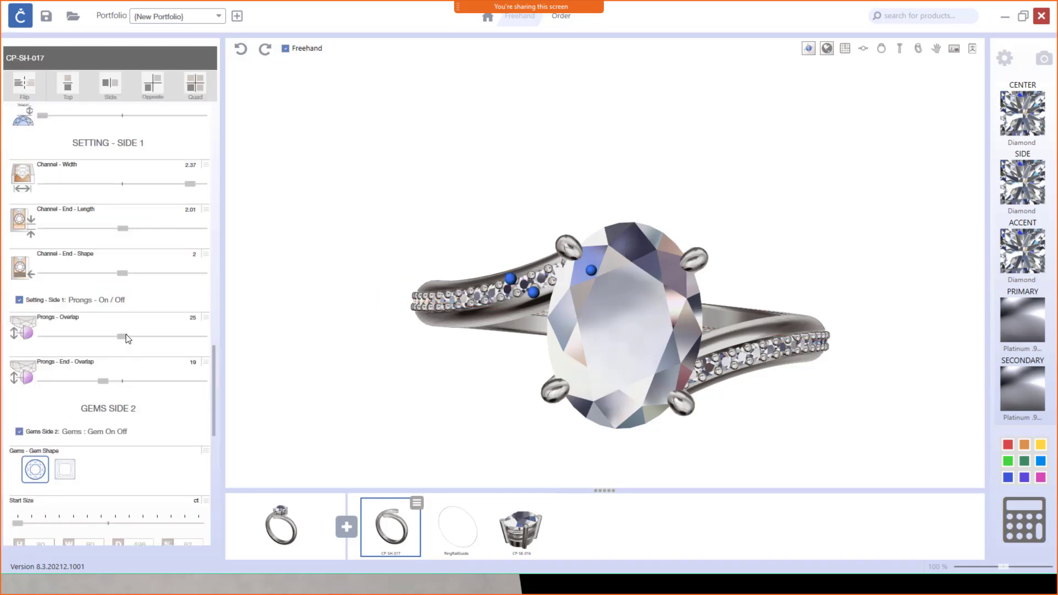
# Examine the accent gems from the side and above, check the reference photo's diamonds, and return to the ring design.
pyautogui.scroll(7, 135, 326)
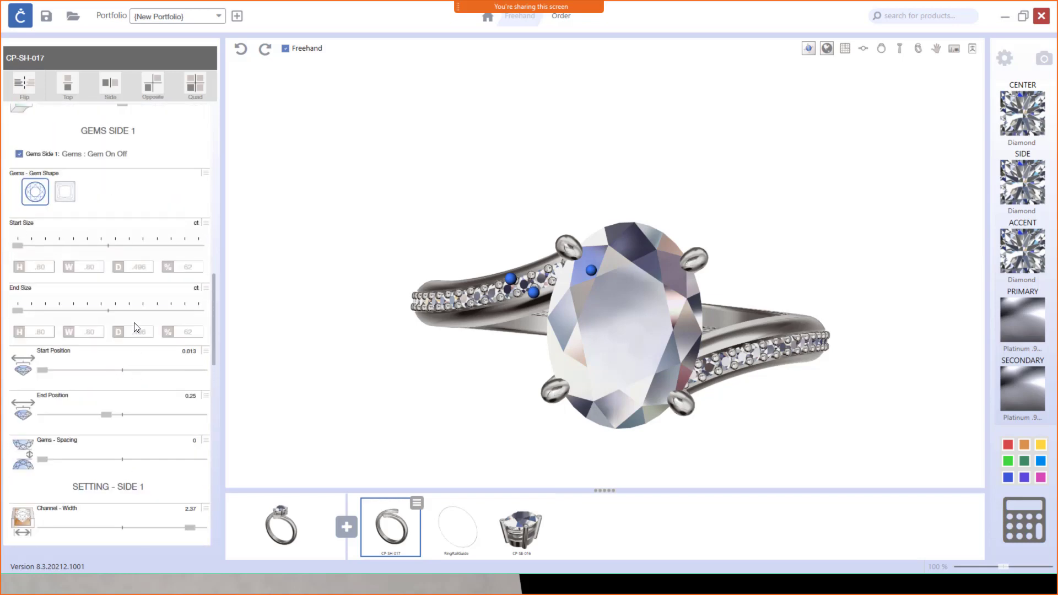
pyautogui.scroll(3, 51, 320)
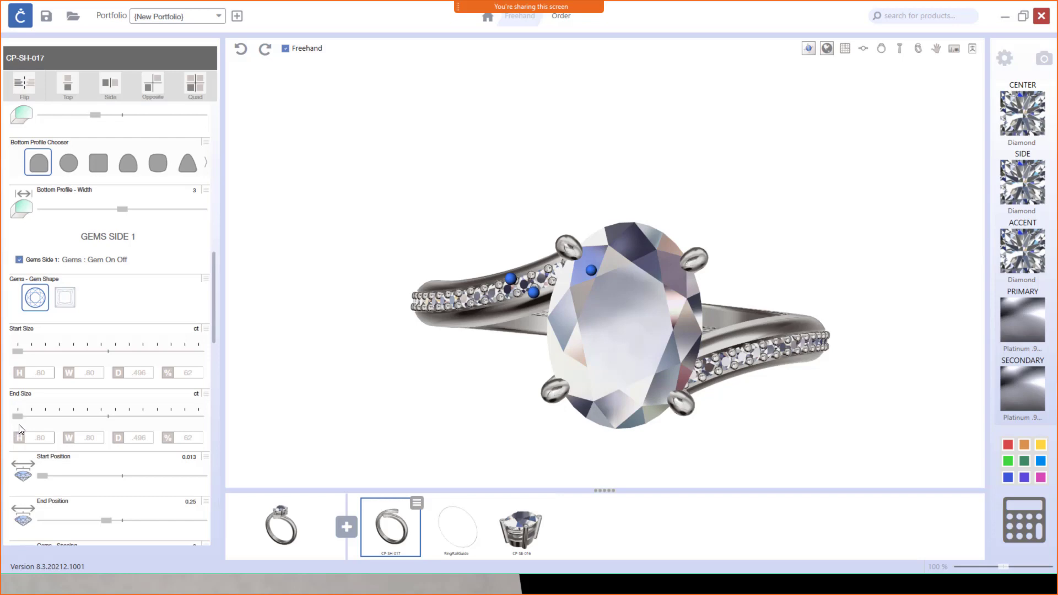
pyautogui.moveTo(727, 350); pyautogui.dragTo(670, 390)
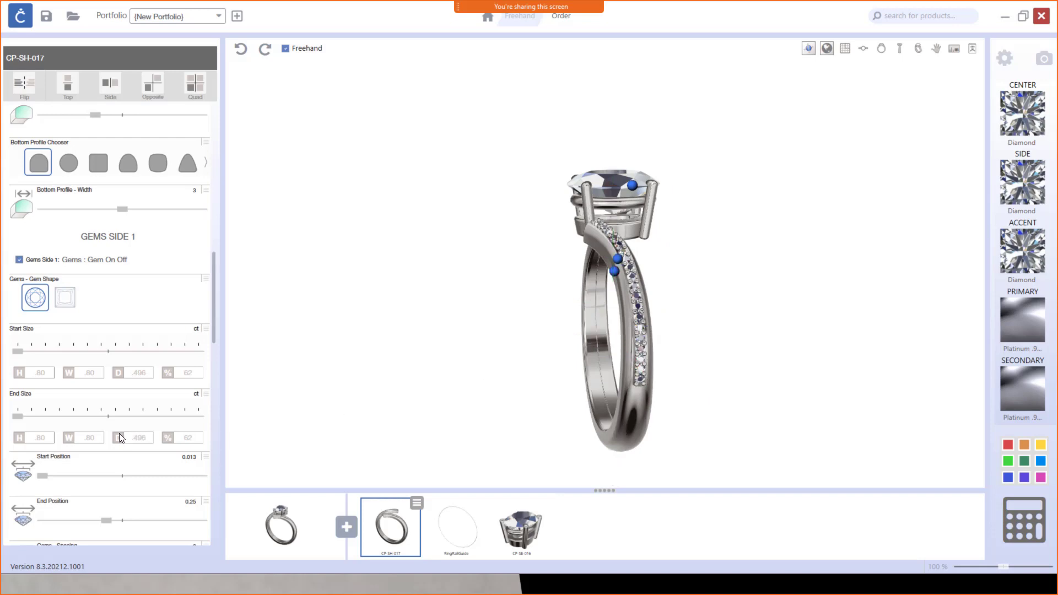
pyautogui.moveTo(560, 303); pyautogui.dragTo(673, 420)
pyautogui.moveTo(673, 420); pyautogui.dragTo(682, 432, button='right')
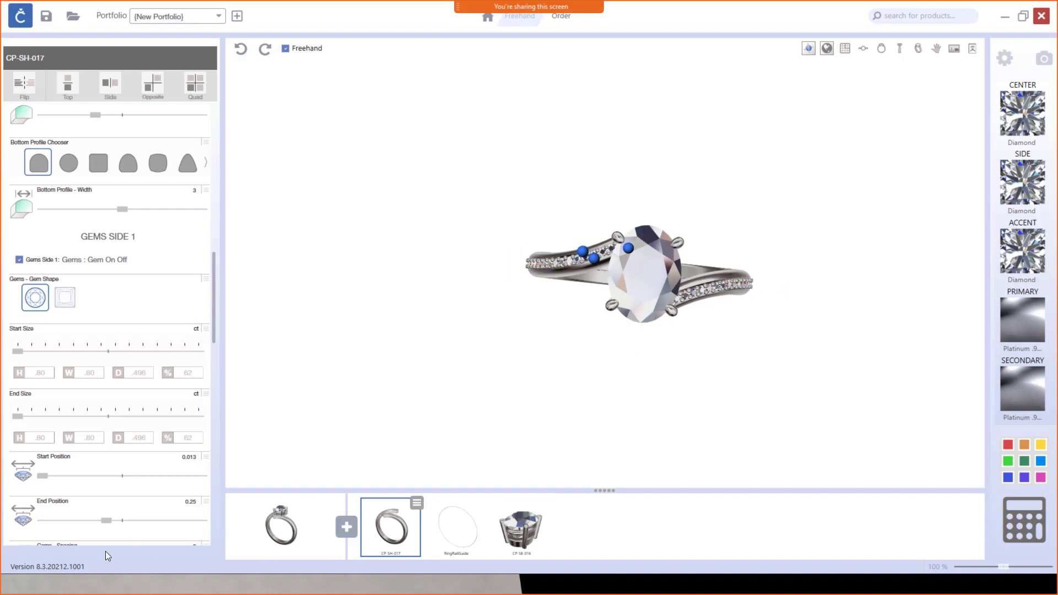
pyautogui.click(222, 586)
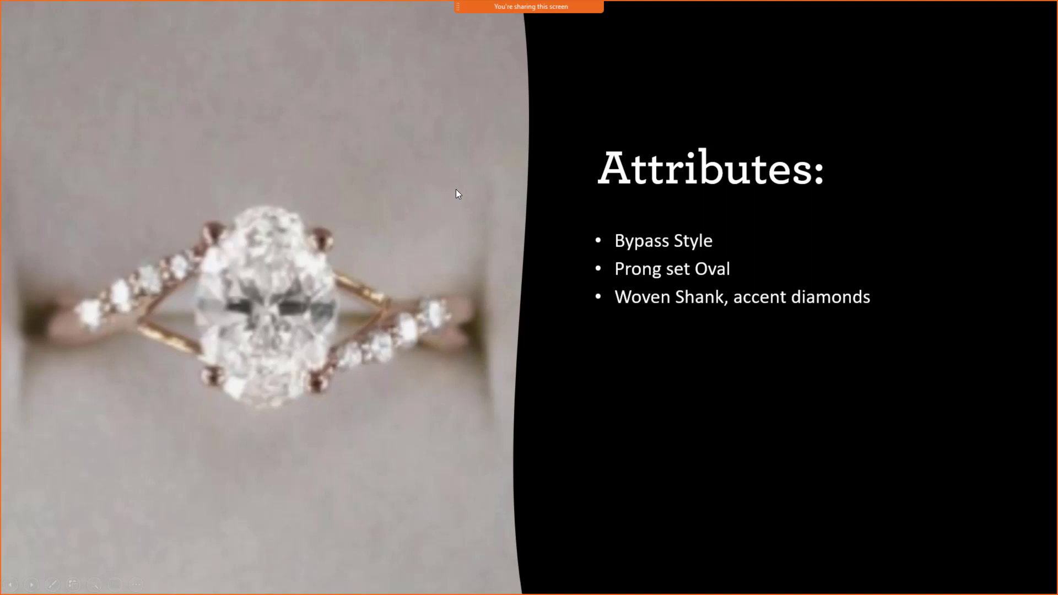
pyautogui.hotkey('alt', 'Tab')
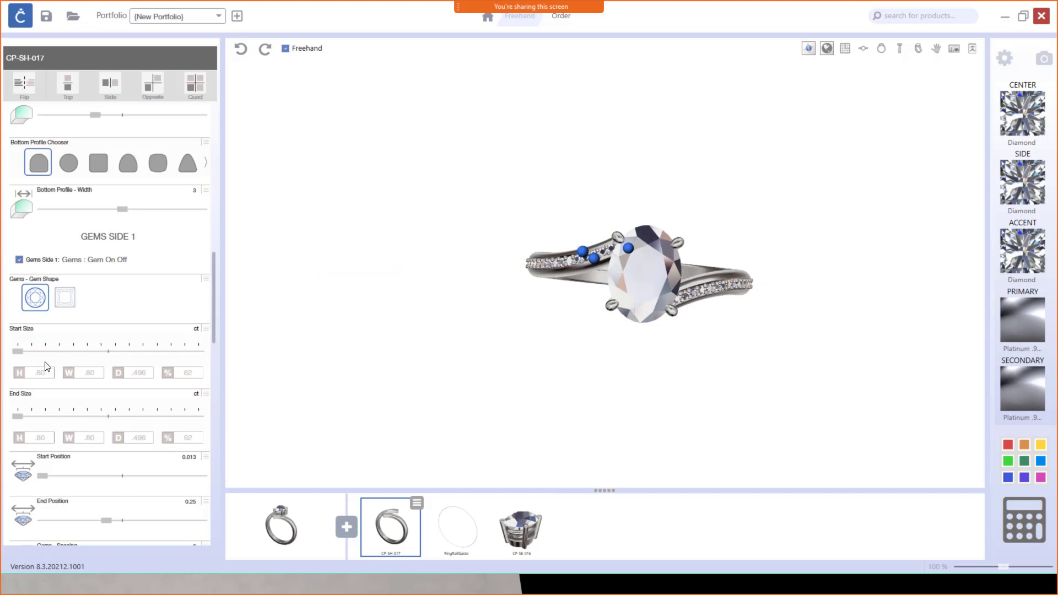
# Set the Side 1 gems' start size to 1.00 and end size to 1.60, checking the graduated row along the shank.
pyautogui.moveTo(26, 352); pyautogui.dragTo(43, 355)
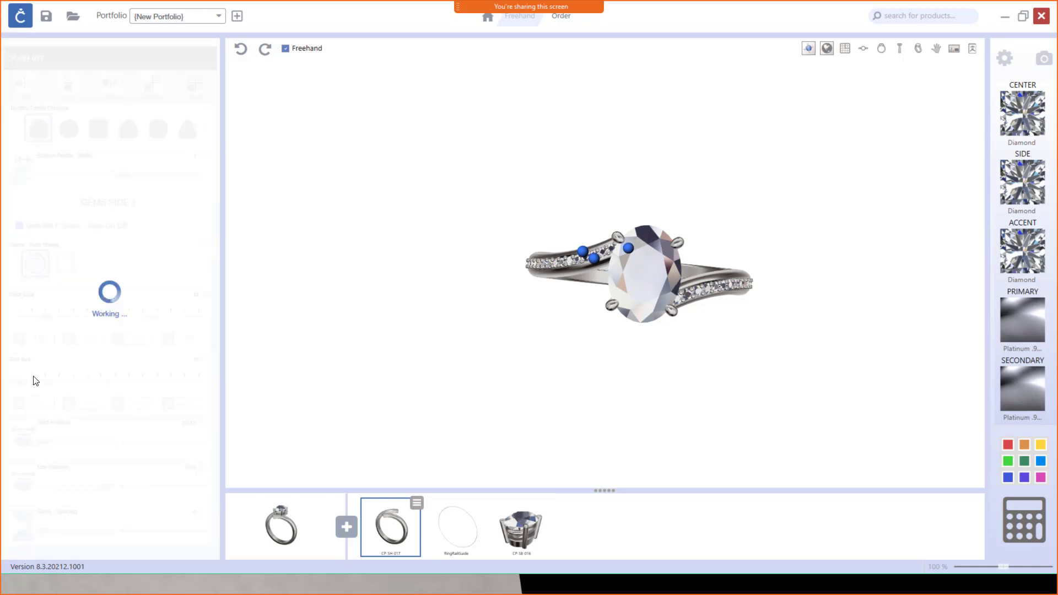
pyautogui.moveTo(19, 384); pyautogui.dragTo(126, 388)
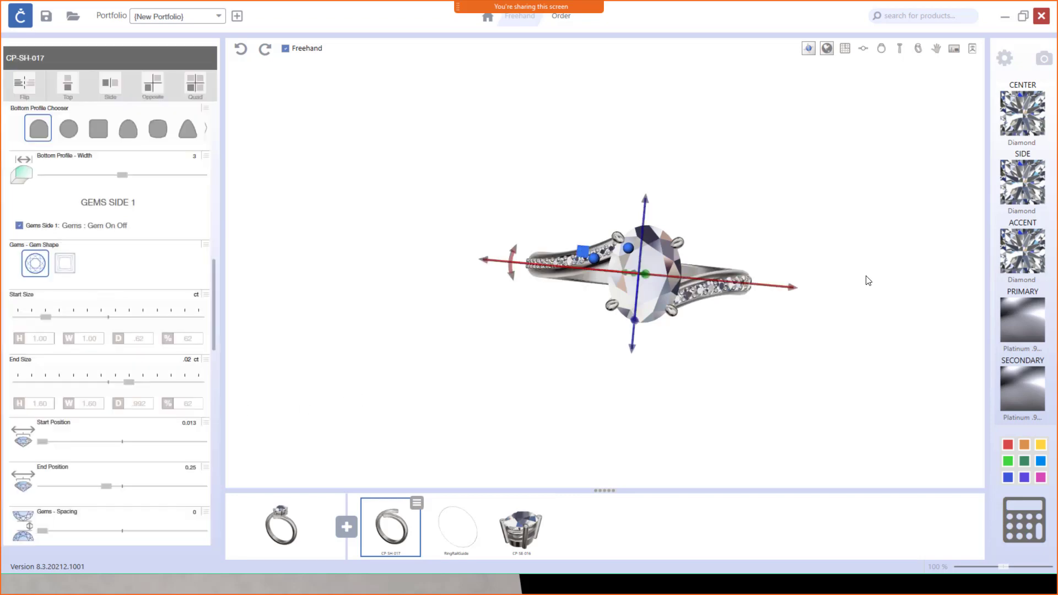
pyautogui.moveTo(763, 329); pyautogui.dragTo(685, 224)
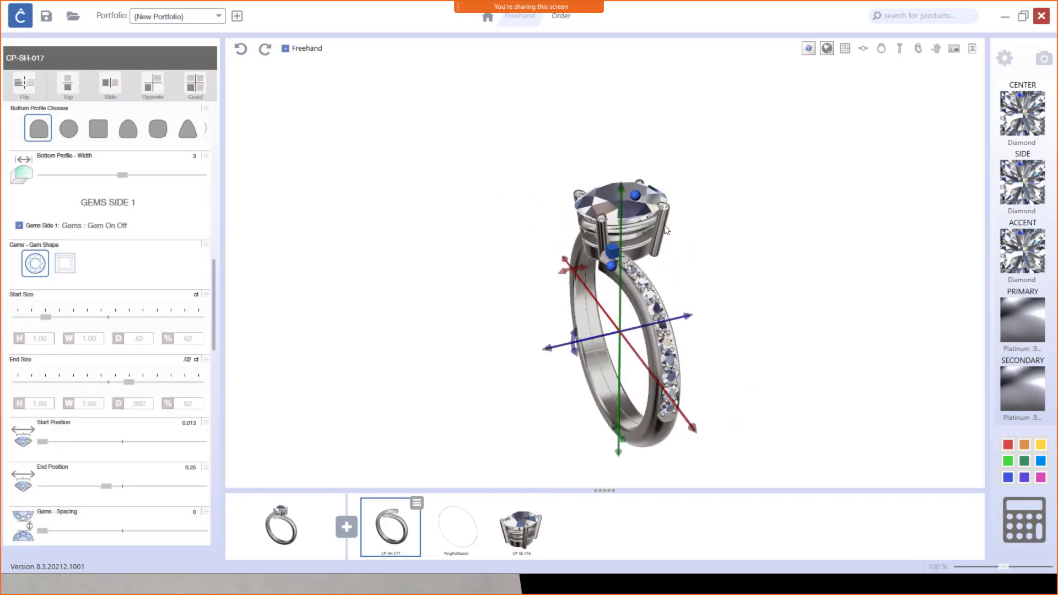
pyautogui.moveTo(603, 268); pyautogui.dragTo(648, 271)
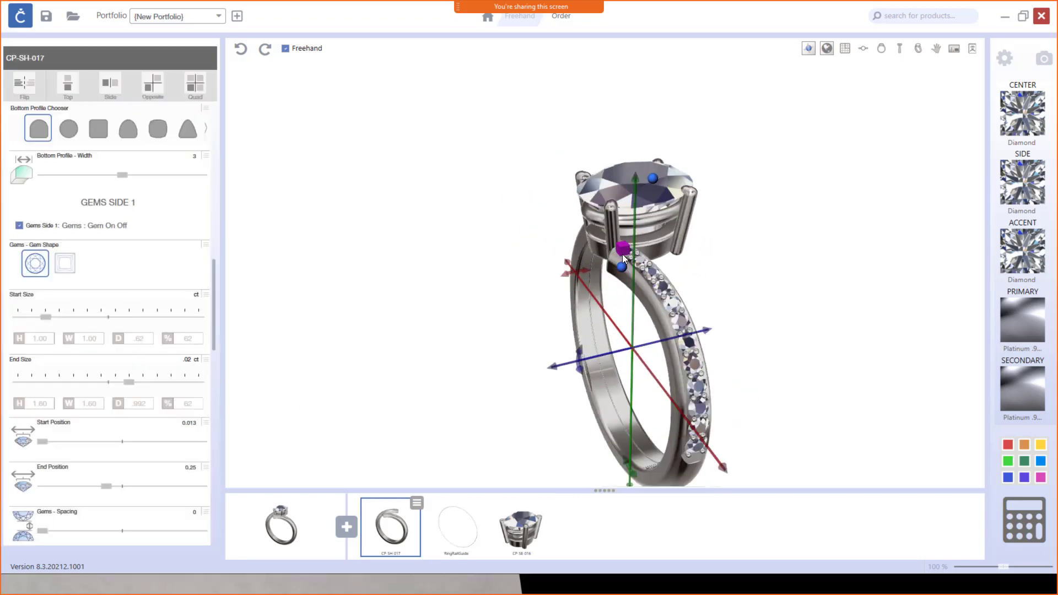
# Shorten the Side 1 gem row along the shank by setting its end position to 0.15.
pyautogui.moveTo(722, 466); pyautogui.dragTo(719, 393)
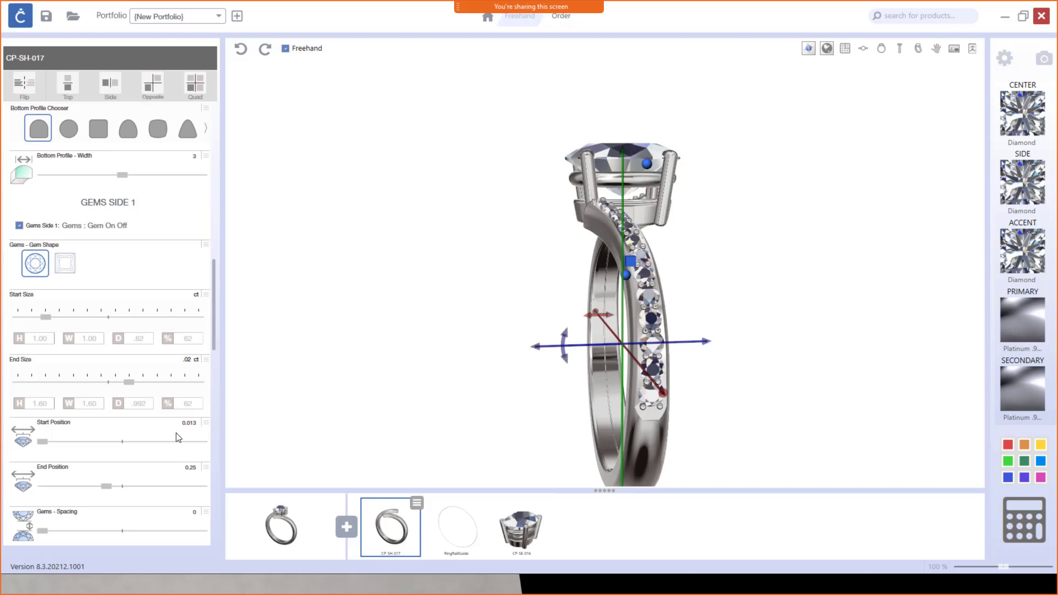
pyautogui.click(258, 439)
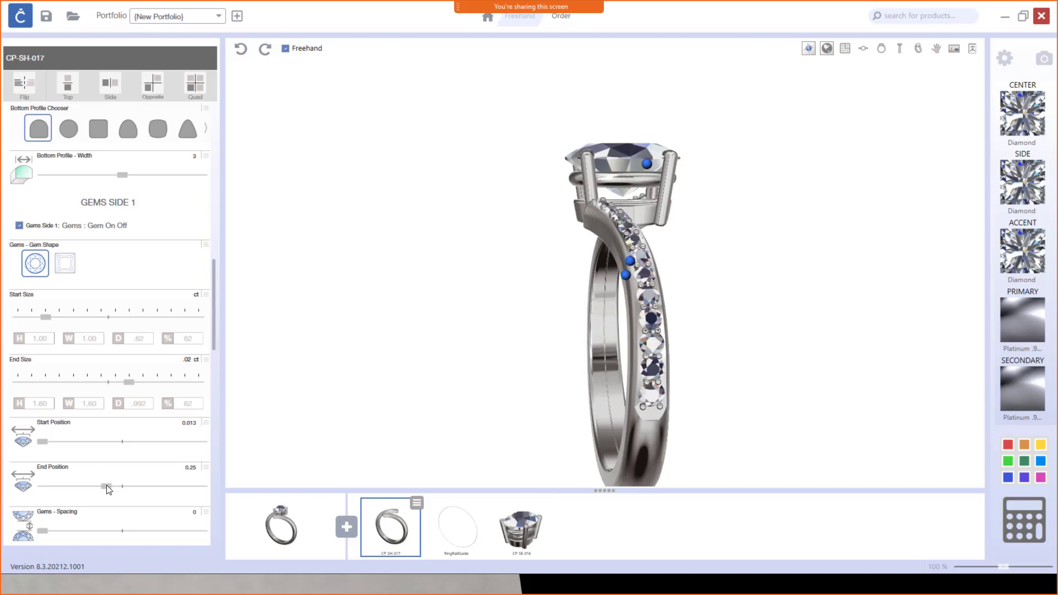
pyautogui.moveTo(107, 485); pyautogui.dragTo(89, 486)
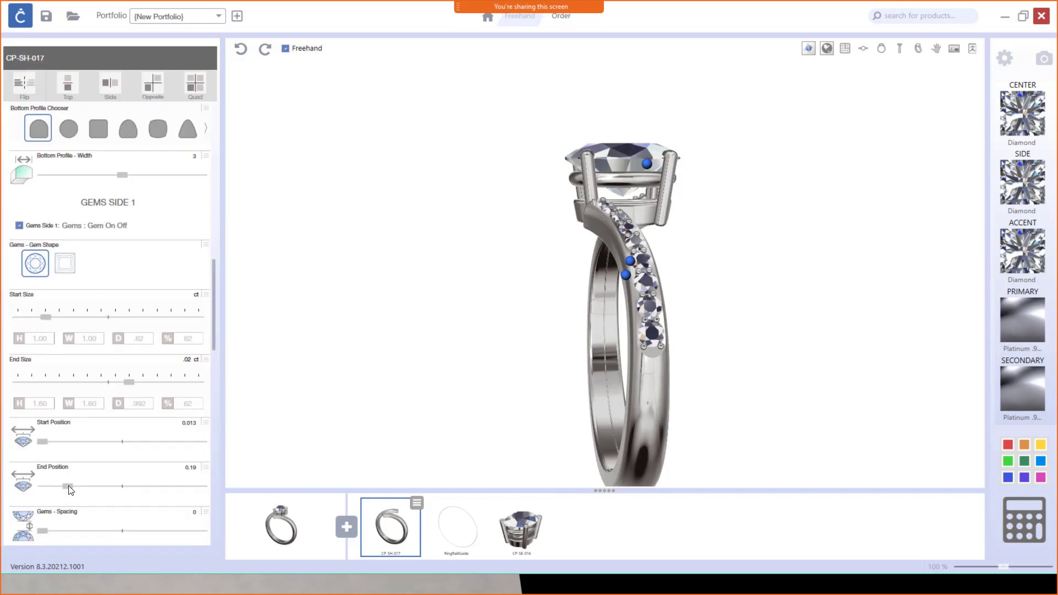
pyautogui.moveTo(70, 490); pyautogui.dragTo(36, 494)
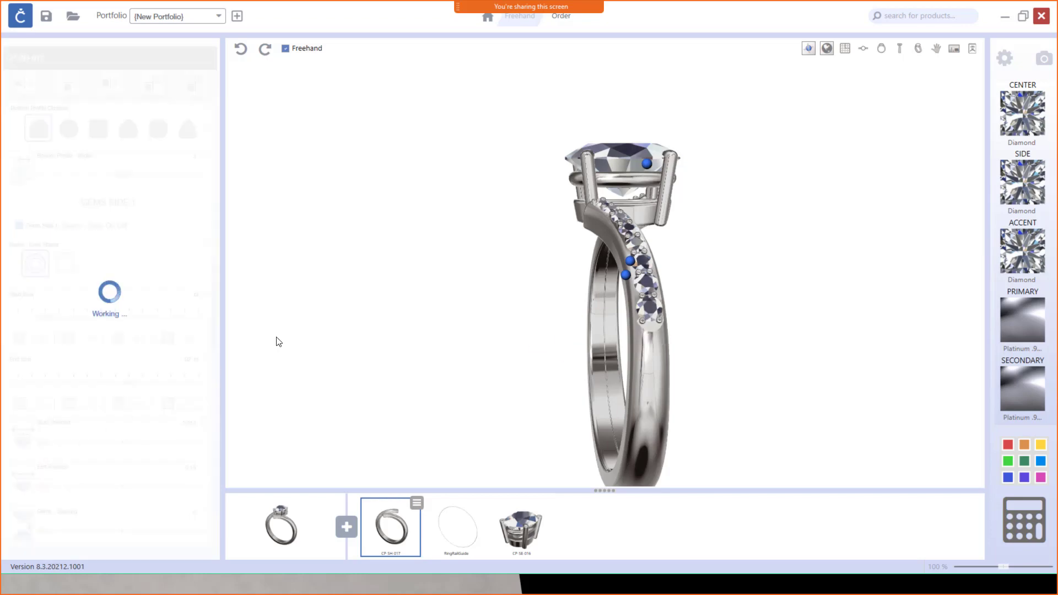
# Looking at the ring from above, set the Side 1 gems' start position to 0.021.
pyautogui.moveTo(531, 291); pyautogui.dragTo(558, 352, button='right')
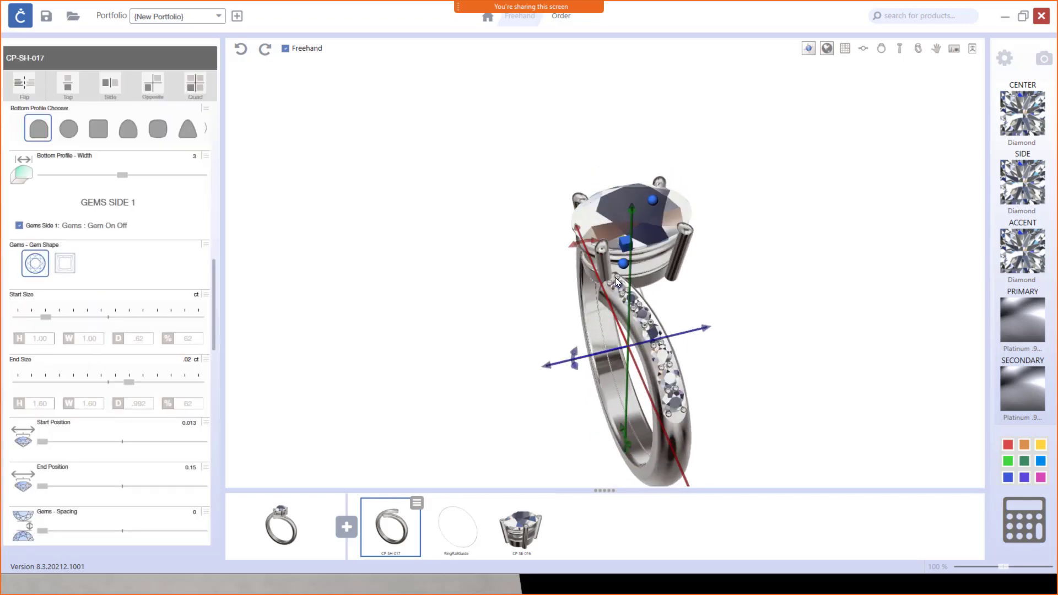
pyautogui.moveTo(493, 291); pyautogui.dragTo(624, 360, button='right')
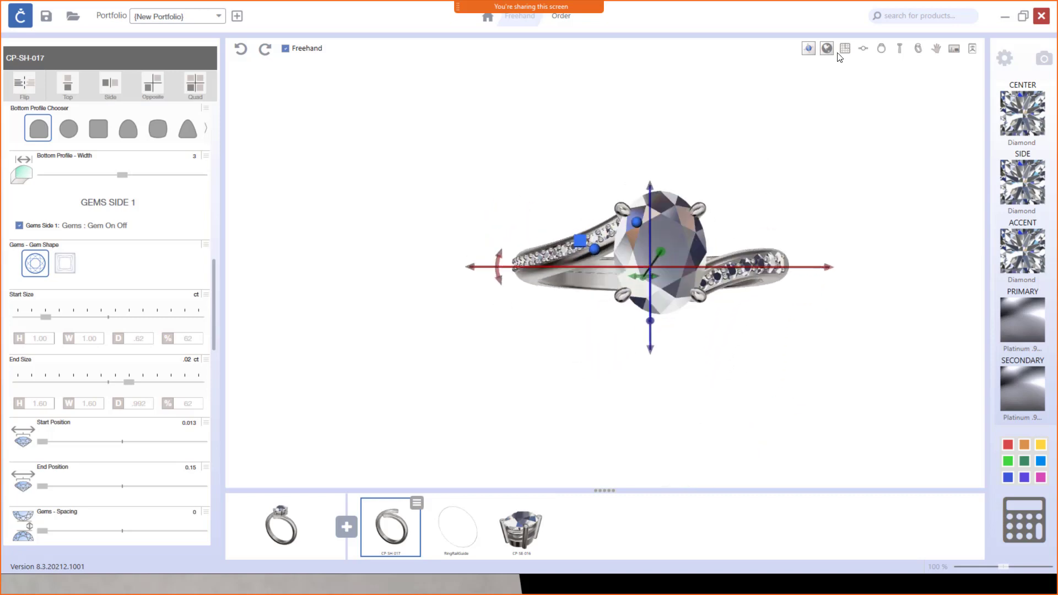
pyautogui.click(865, 50)
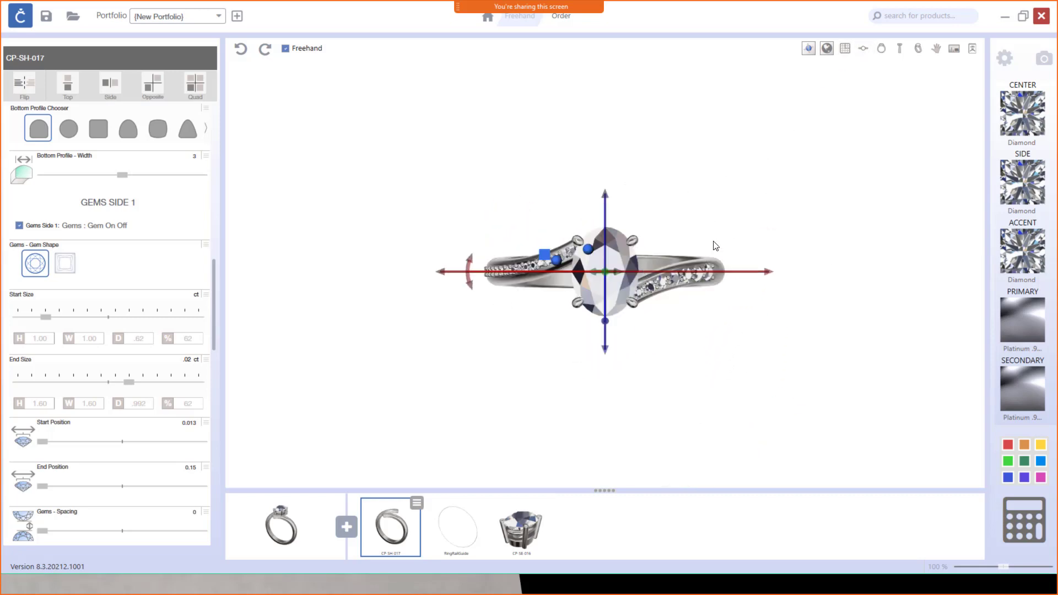
pyautogui.scroll(5, 661, 292)
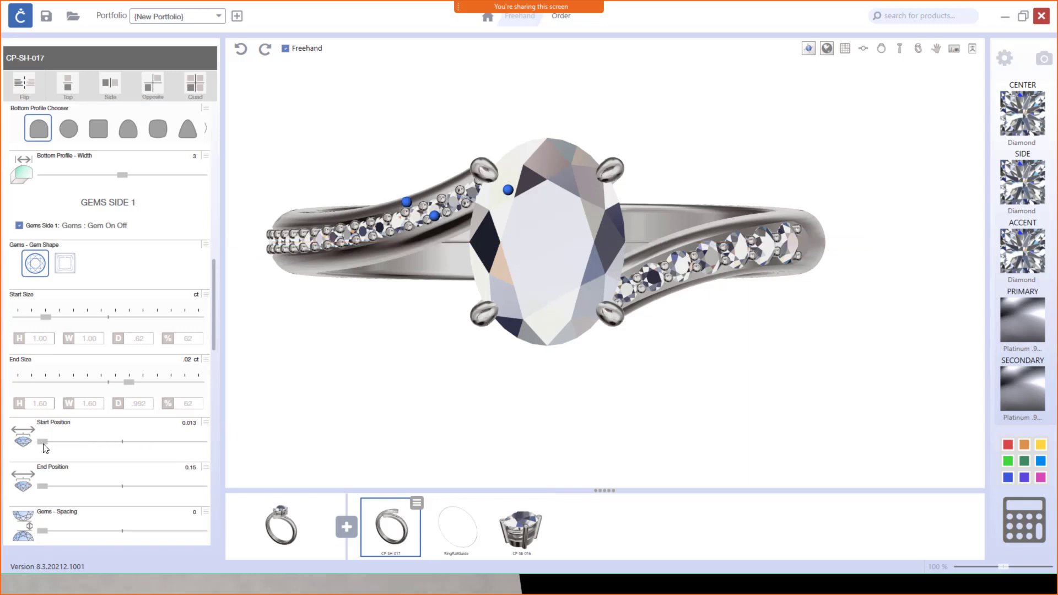
pyautogui.moveTo(43, 444); pyautogui.dragTo(48, 444)
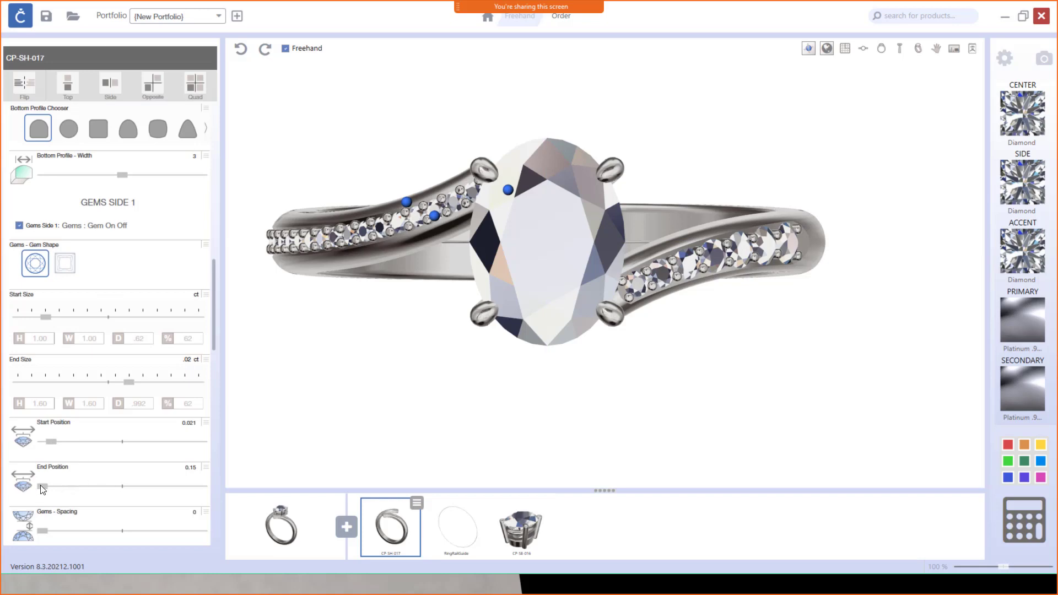
# Expand the control range of the Side 1 gems' end position, set it to 0.086 and set the gem spacing to 0.05.
pyautogui.click(206, 469)
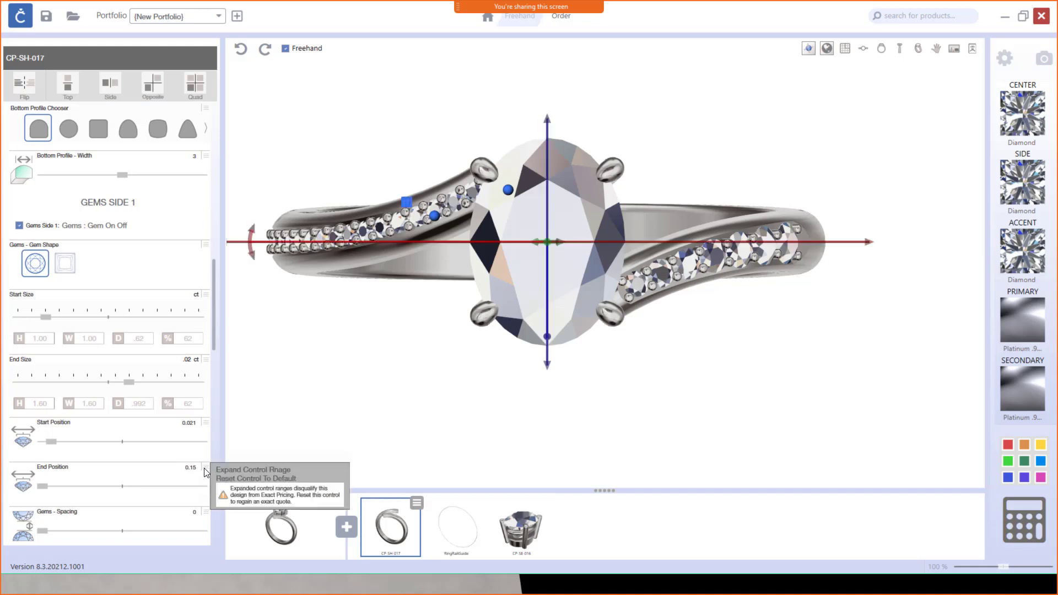
pyautogui.click(230, 471)
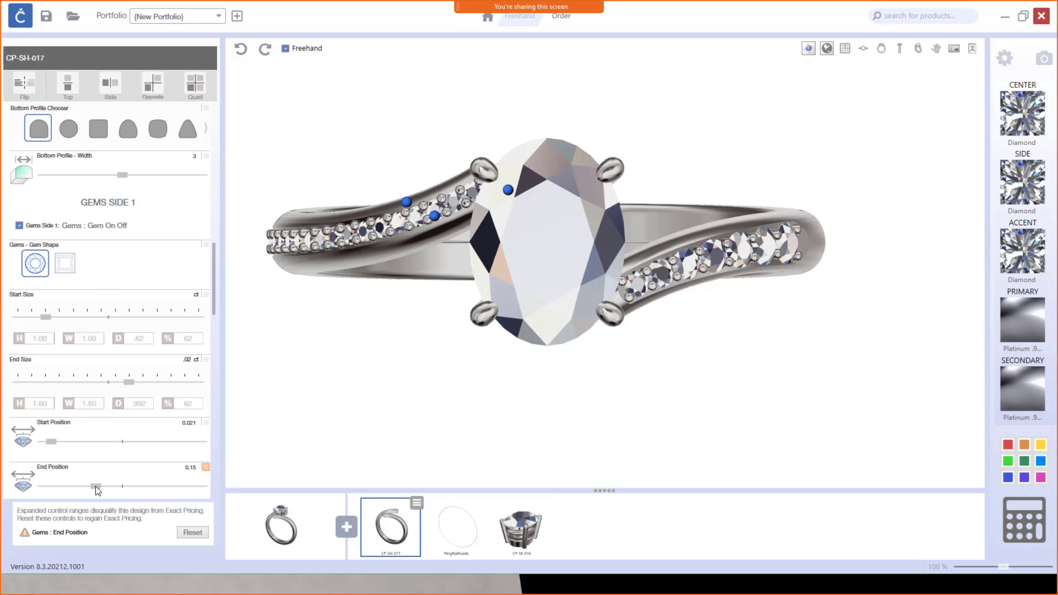
pyautogui.moveTo(94, 489); pyautogui.dragTo(85, 488)
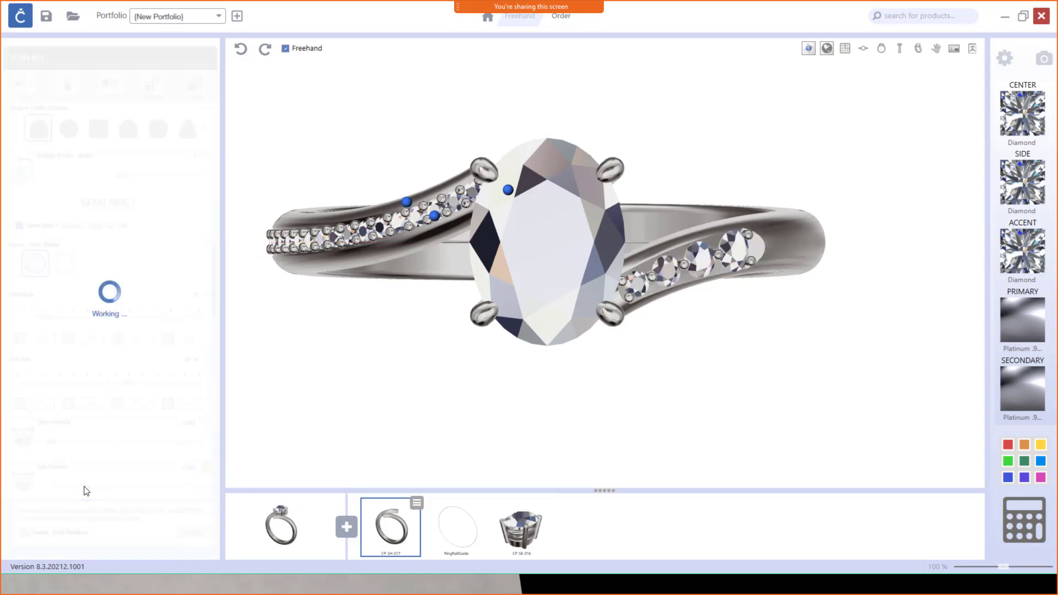
pyautogui.click(85, 486)
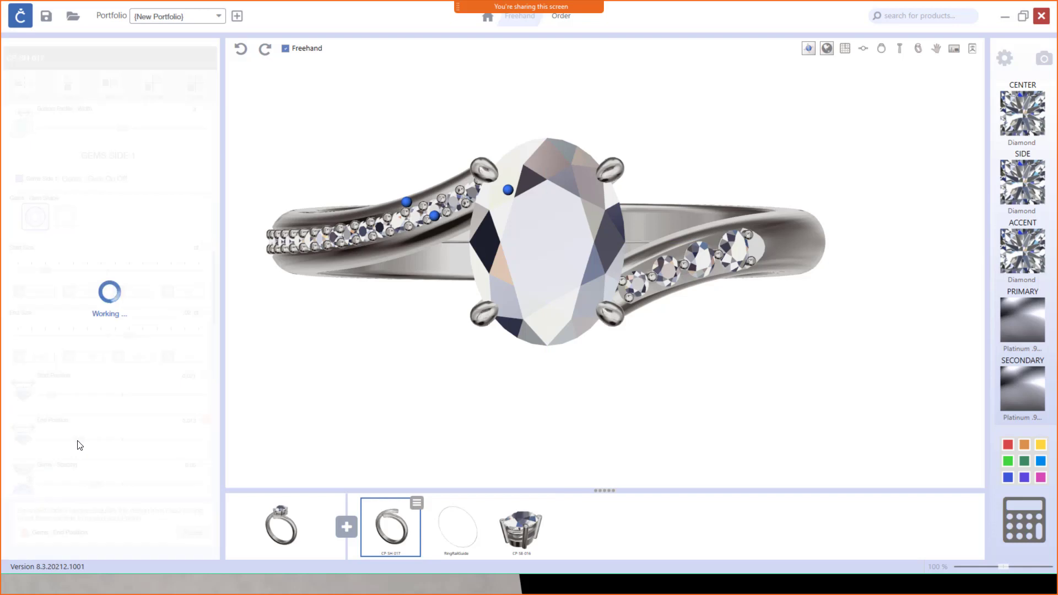
pyautogui.moveTo(78, 442); pyautogui.dragTo(81, 442)
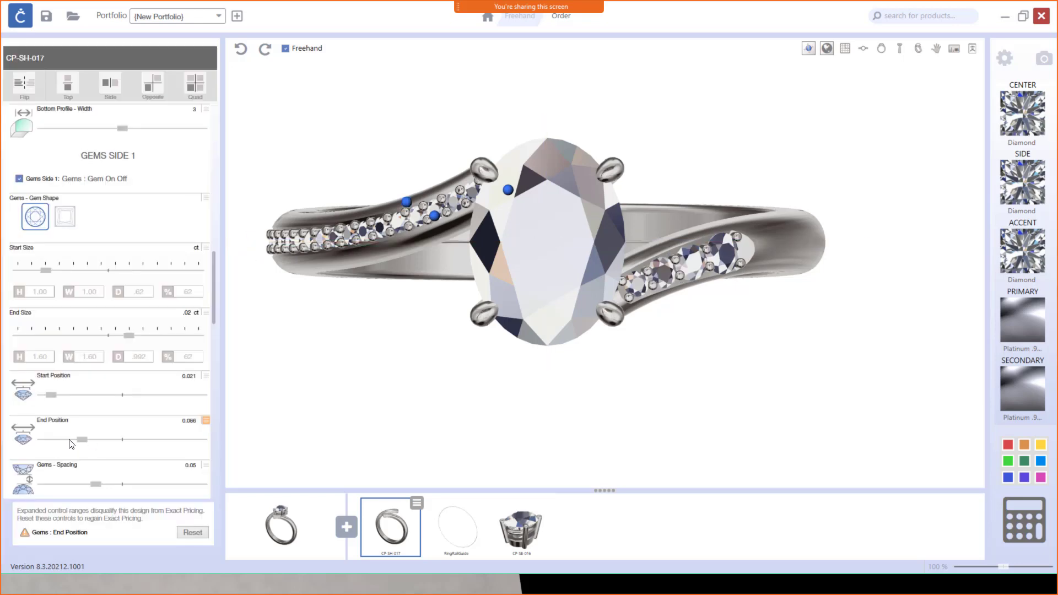
# Reduce the end size of the Side 1 gems to 1.50.
pyautogui.click(71, 441)
pyautogui.moveTo(126, 337); pyautogui.dragTo(115, 336)
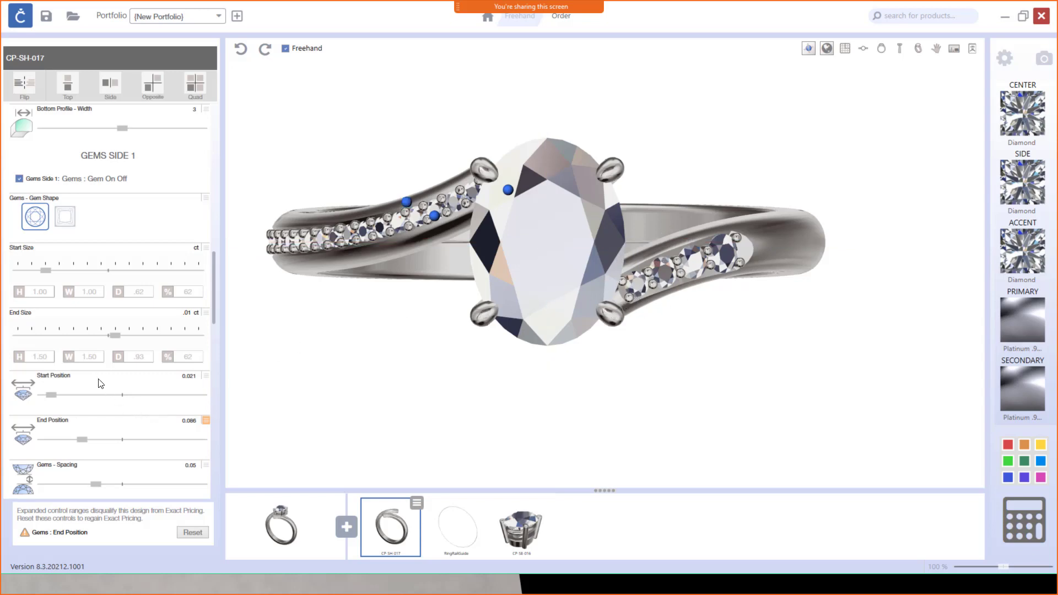
pyautogui.scroll(-3, 101, 383)
# Narrow the shank's first top profile by setting the Top Profile 1 width to 1.4.
pyautogui.scroll(5, 102, 384)
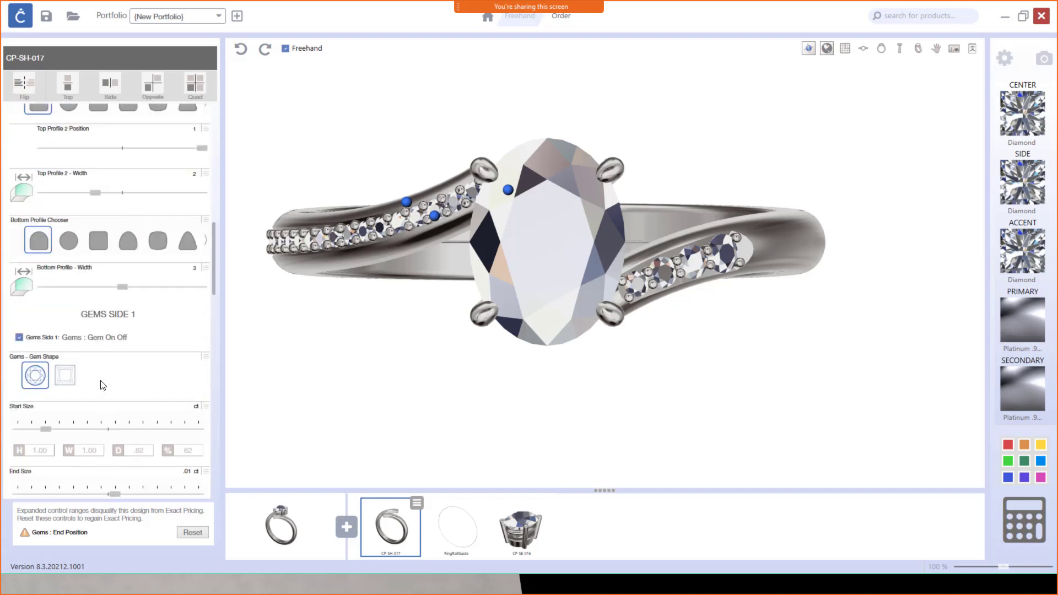
pyautogui.scroll(3, 102, 384)
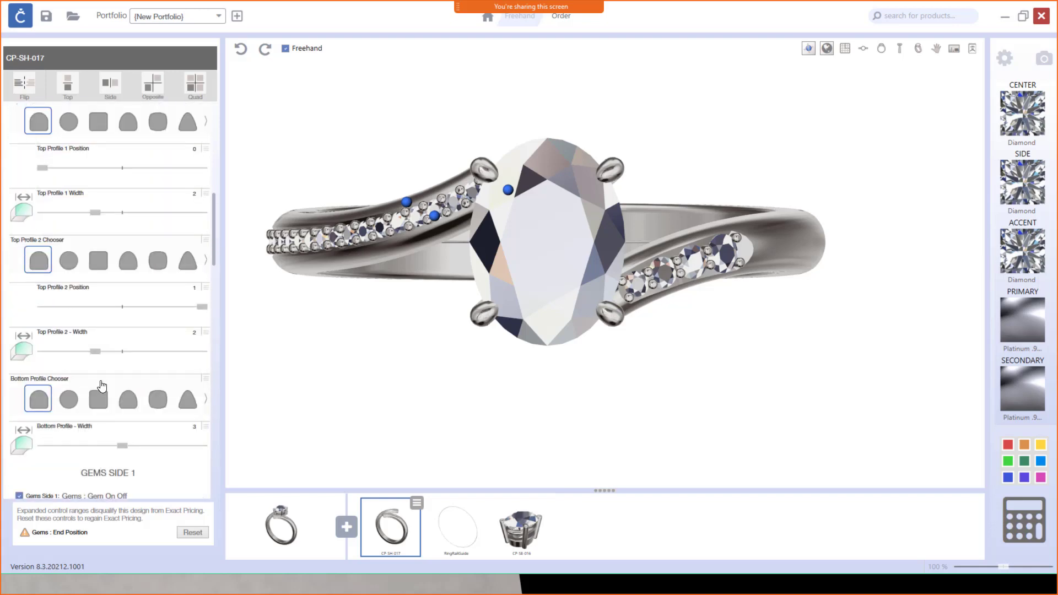
pyautogui.scroll(2, 102, 384)
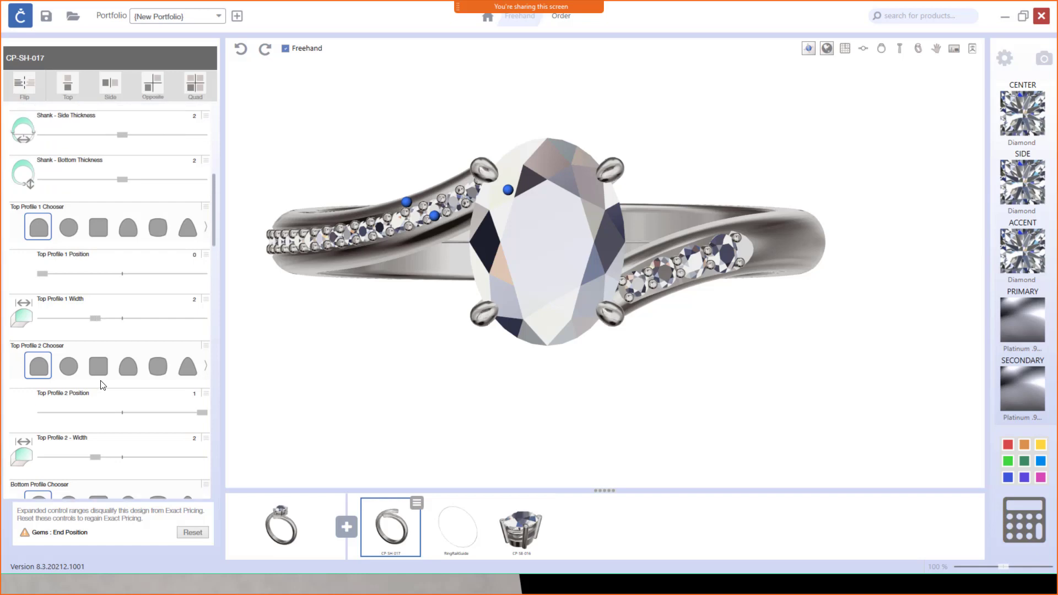
pyautogui.scroll(5, 100, 385)
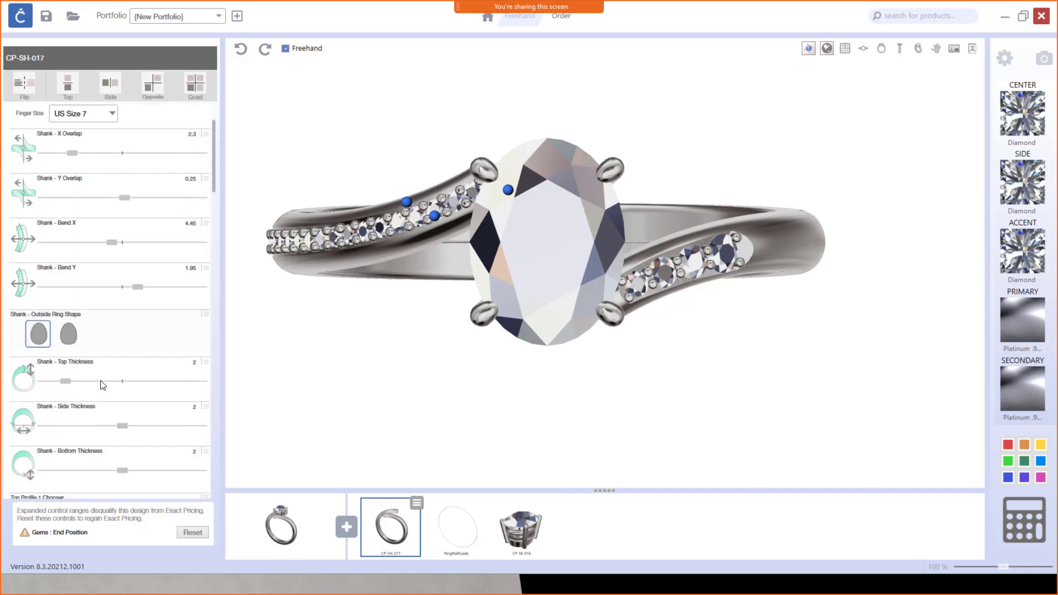
pyautogui.scroll(-3, 101, 385)
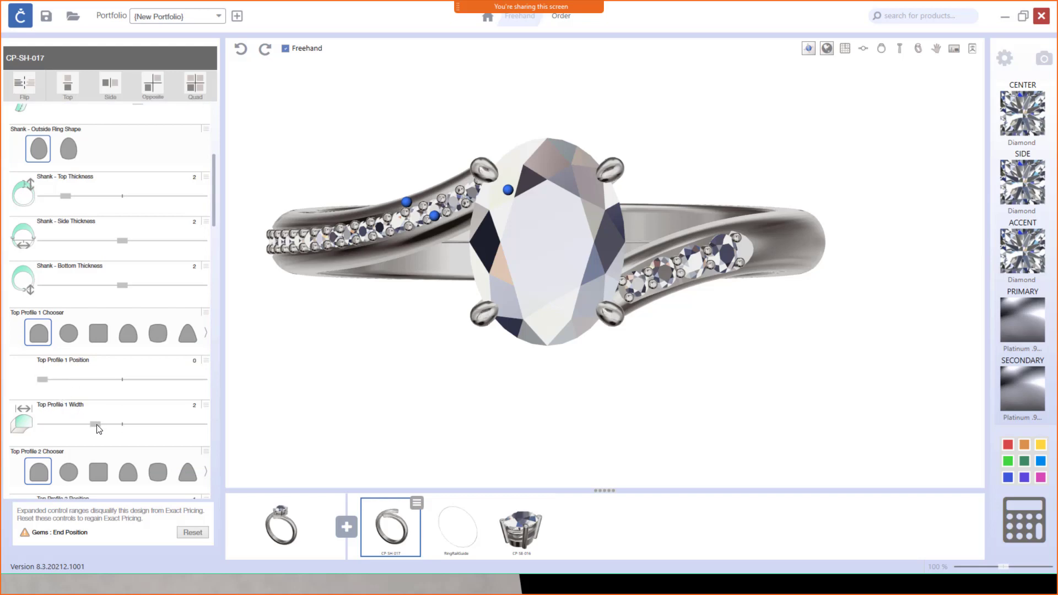
pyautogui.moveTo(95, 425); pyautogui.dragTo(80, 431)
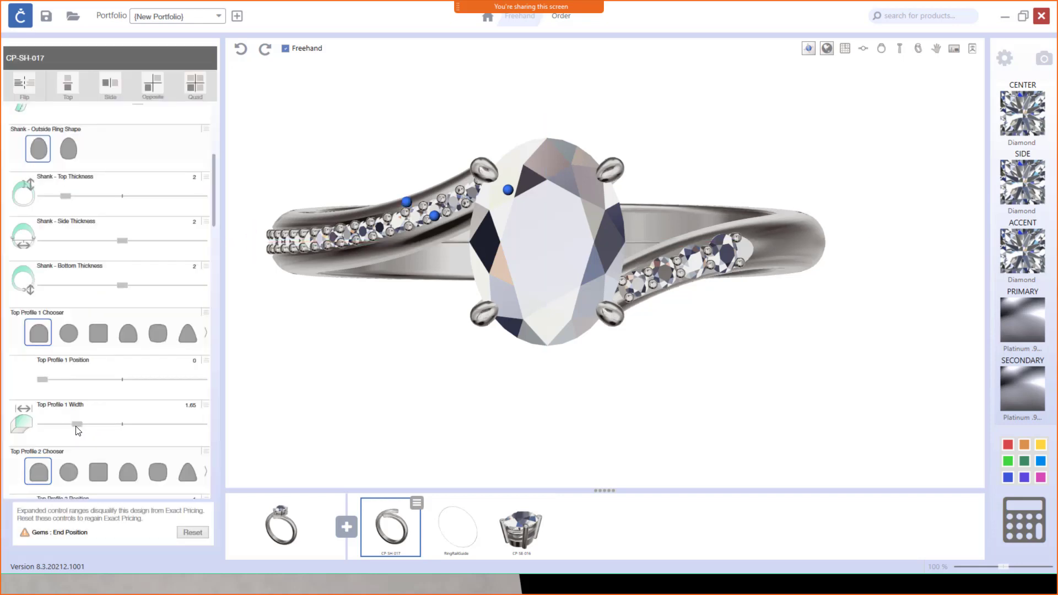
pyautogui.moveTo(77, 425); pyautogui.dragTo(70, 427)
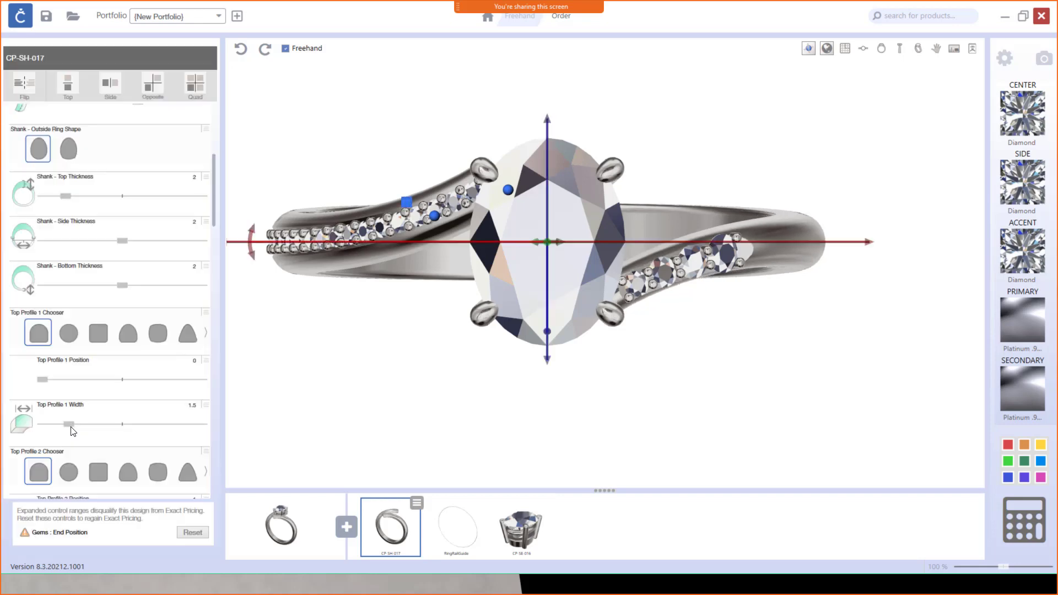
pyautogui.moveTo(70, 427); pyautogui.dragTo(64, 427)
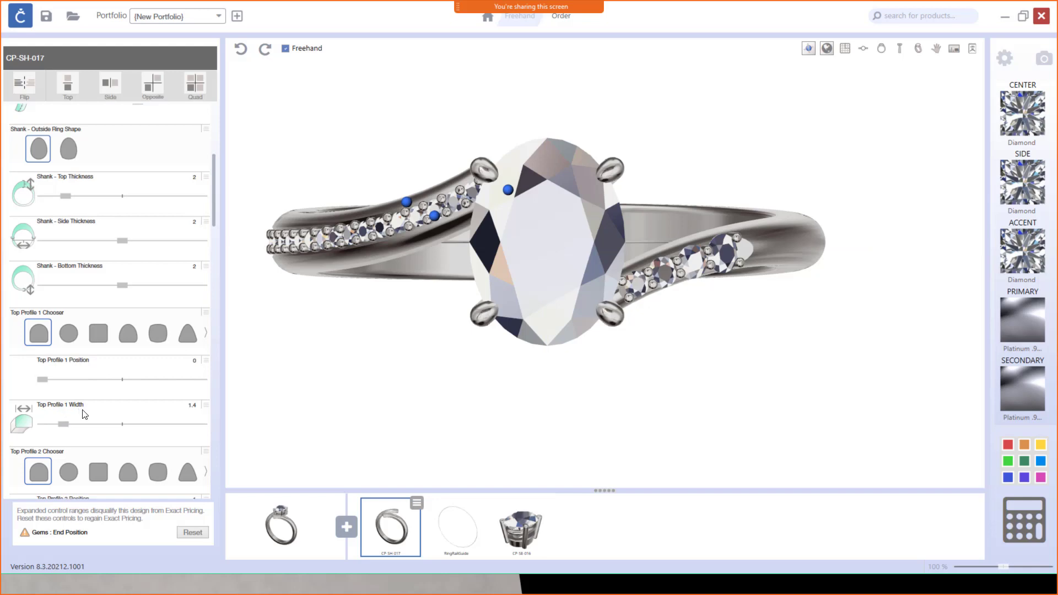
# Set the shank's Top Profile 2 width to 1.4.
pyautogui.scroll(-2, 84, 415)
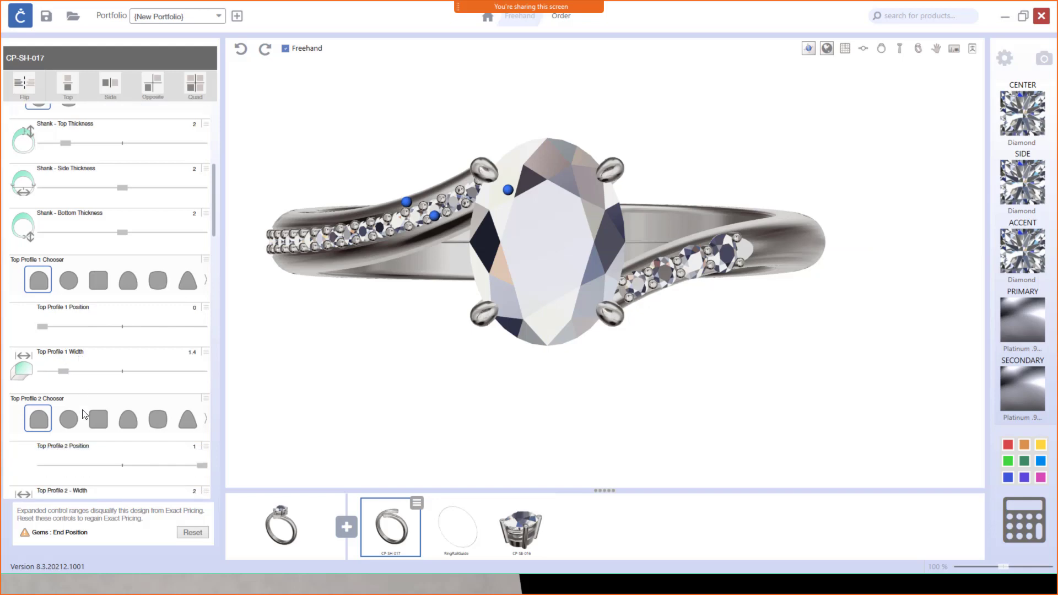
pyautogui.scroll(-1, 83, 435)
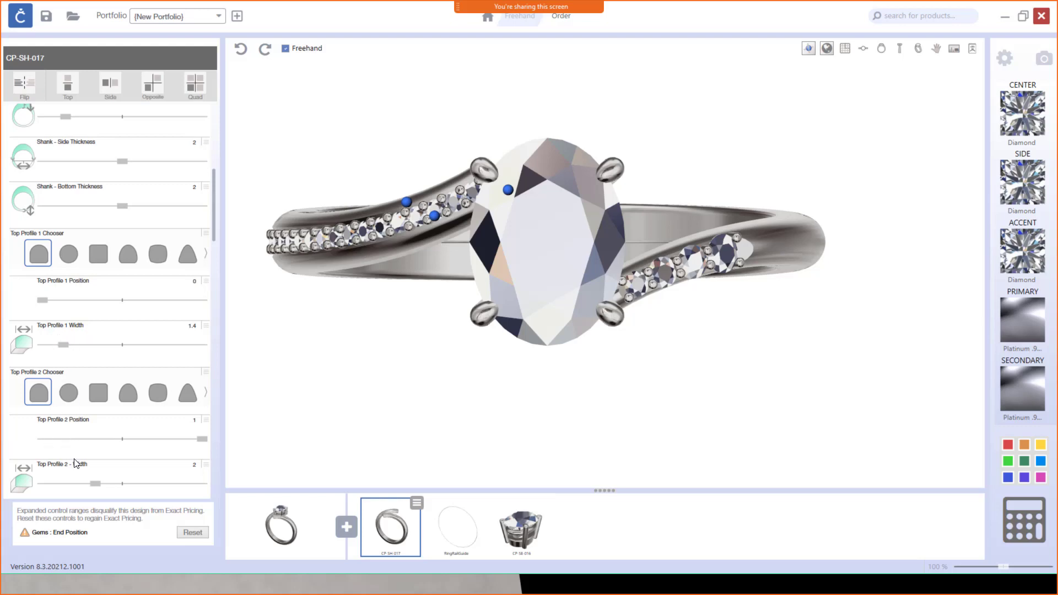
pyautogui.moveTo(96, 484); pyautogui.dragTo(65, 493)
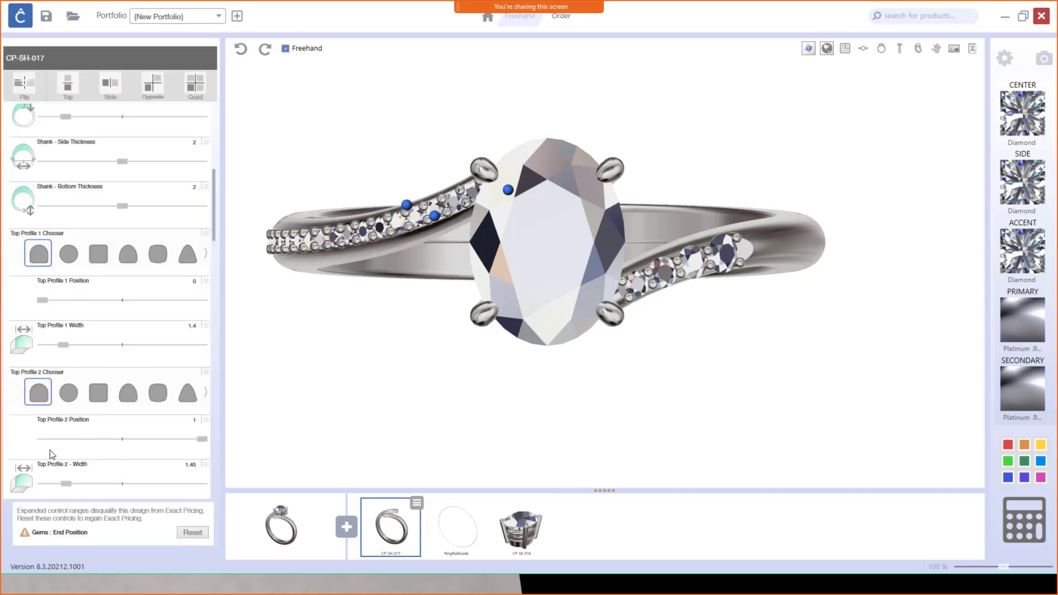
pyautogui.click(58, 487)
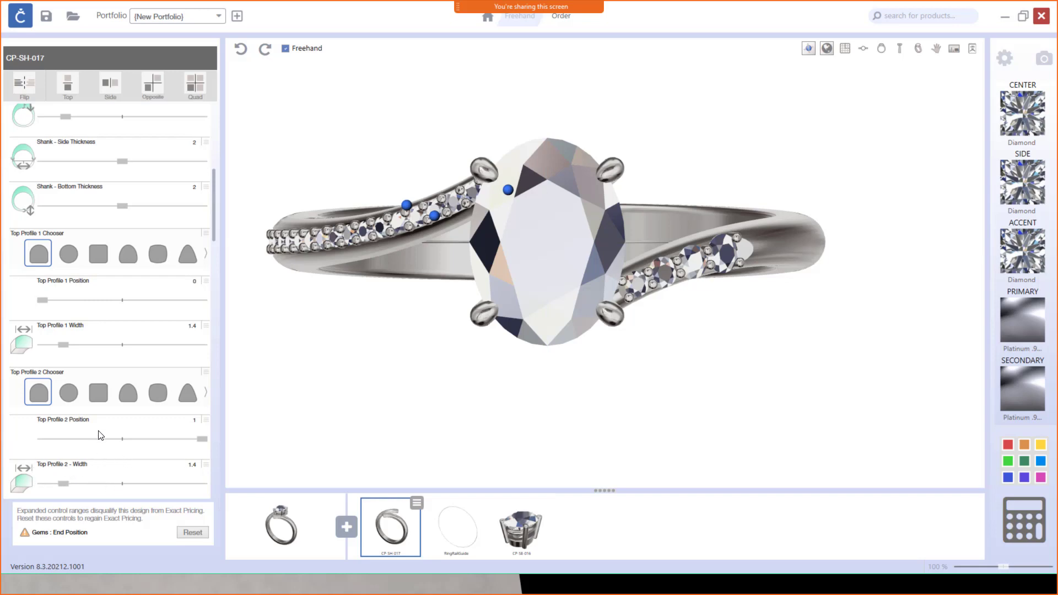
# Set the Side 2 gems' start size to 1.00 and their end size to 1.50.
pyautogui.scroll(-2, 119, 390)
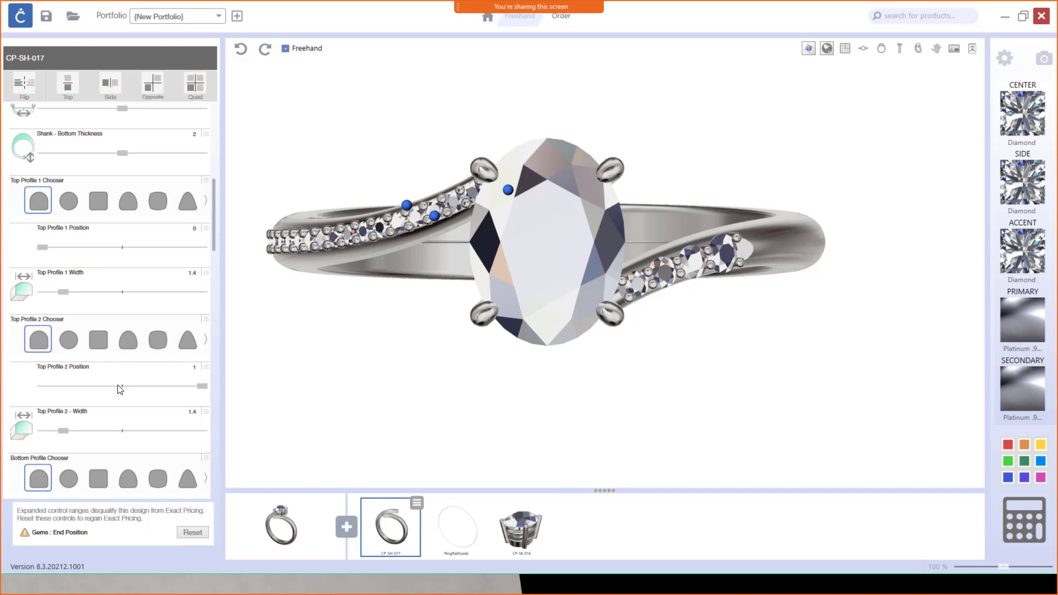
pyautogui.scroll(-3, 120, 389)
pyautogui.scroll(-3, 119, 389)
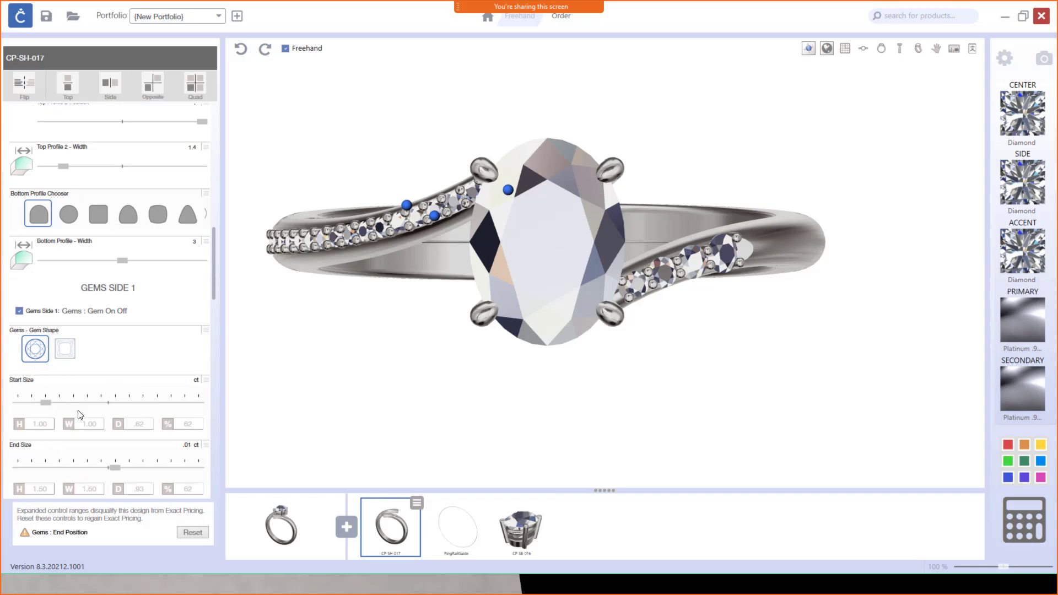
pyautogui.scroll(-8, 80, 414)
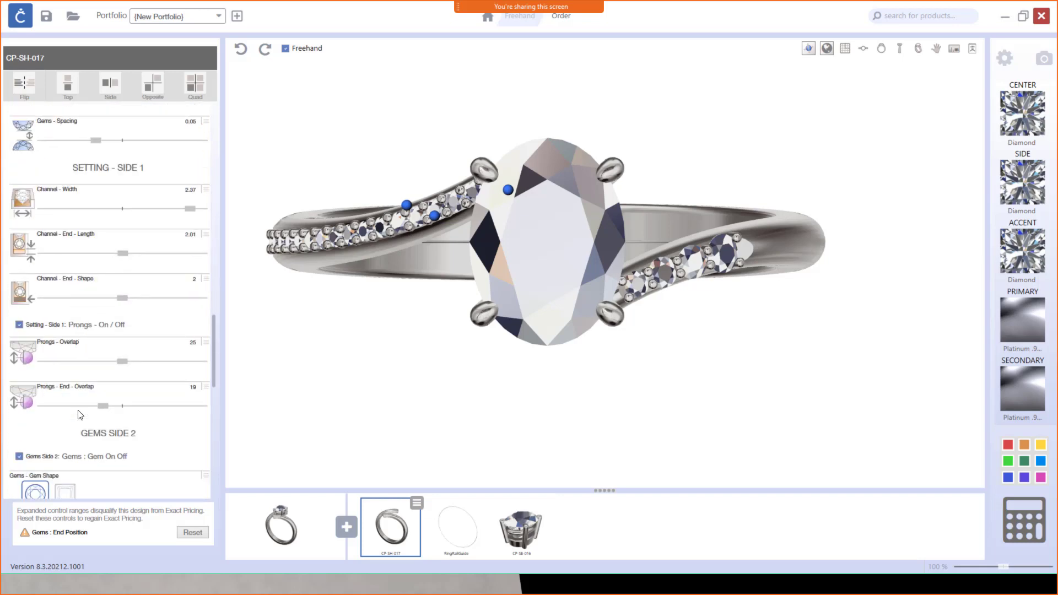
pyautogui.scroll(-3, 80, 414)
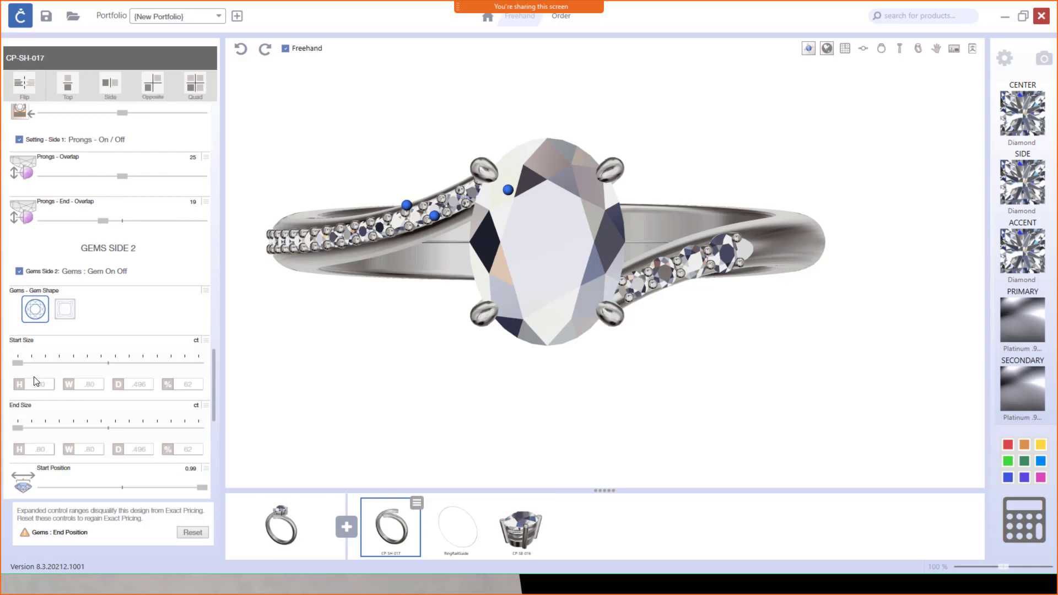
pyautogui.moveTo(15, 359); pyautogui.dragTo(36, 365)
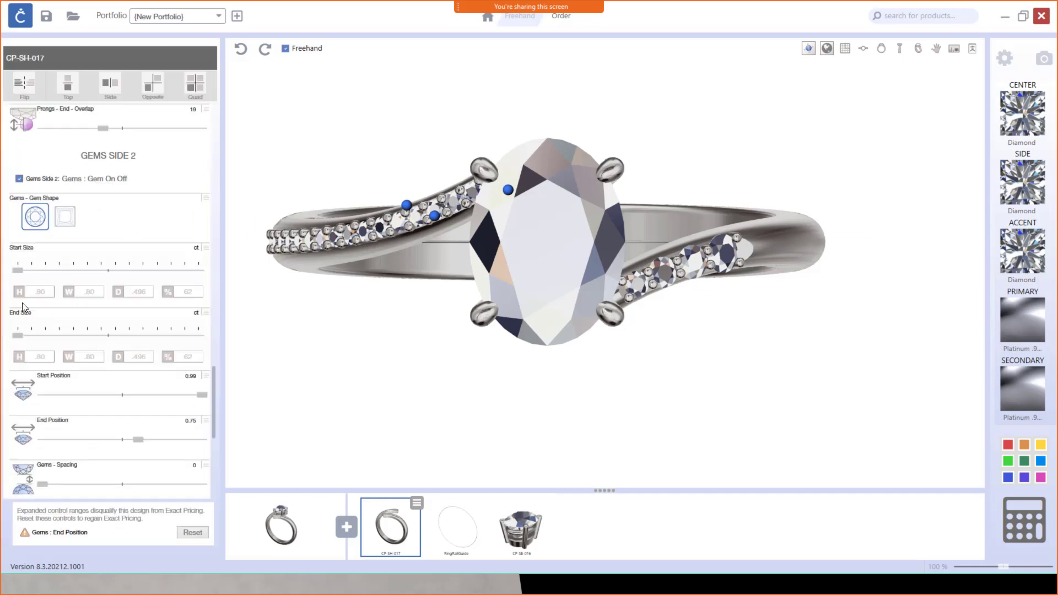
pyautogui.moveTo(20, 271); pyautogui.dragTo(54, 272)
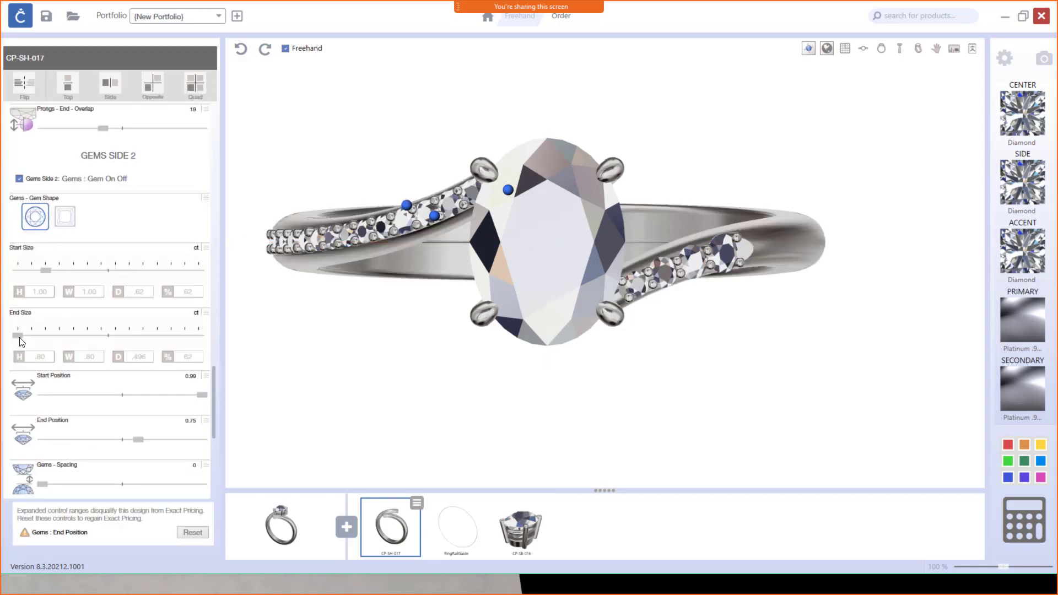
pyautogui.moveTo(19, 336); pyautogui.dragTo(116, 337)
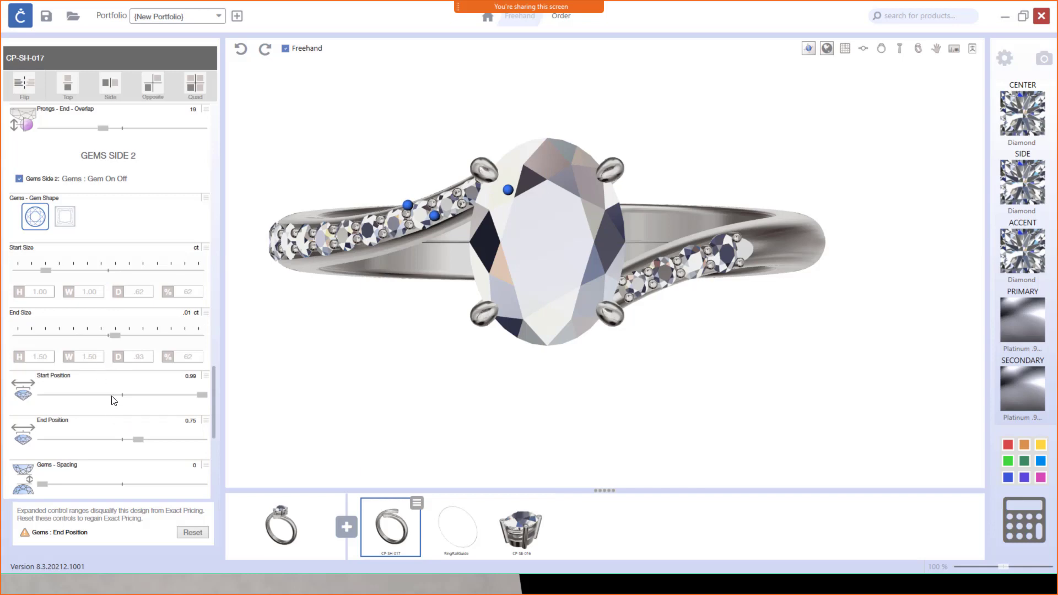
pyautogui.scroll(10, 113, 400)
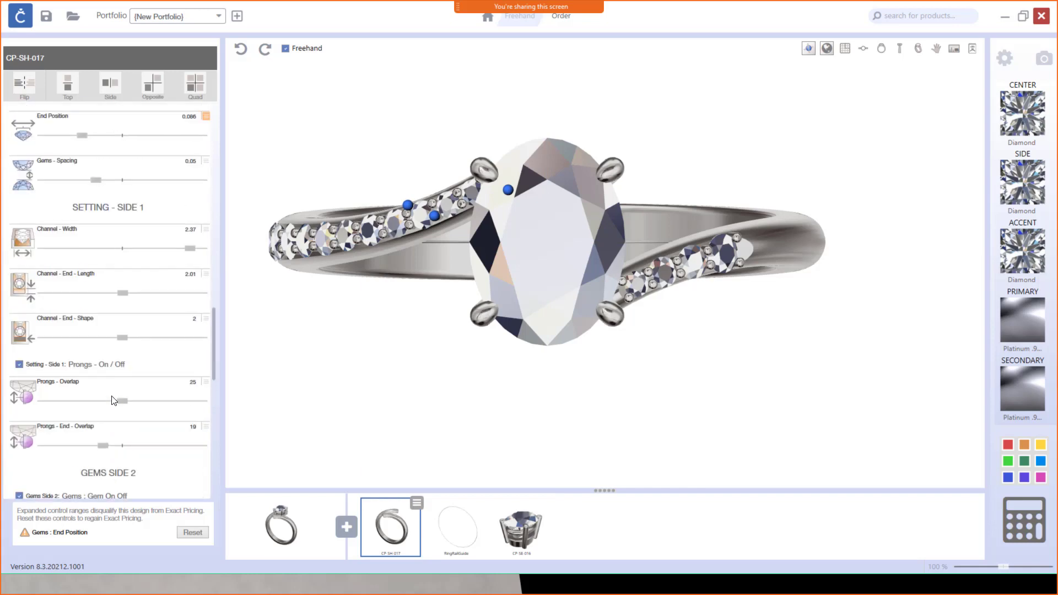
# Try moving the Side 2 gems' start position down to 0.213 on the bypass shank.
pyautogui.scroll(4, 113, 400)
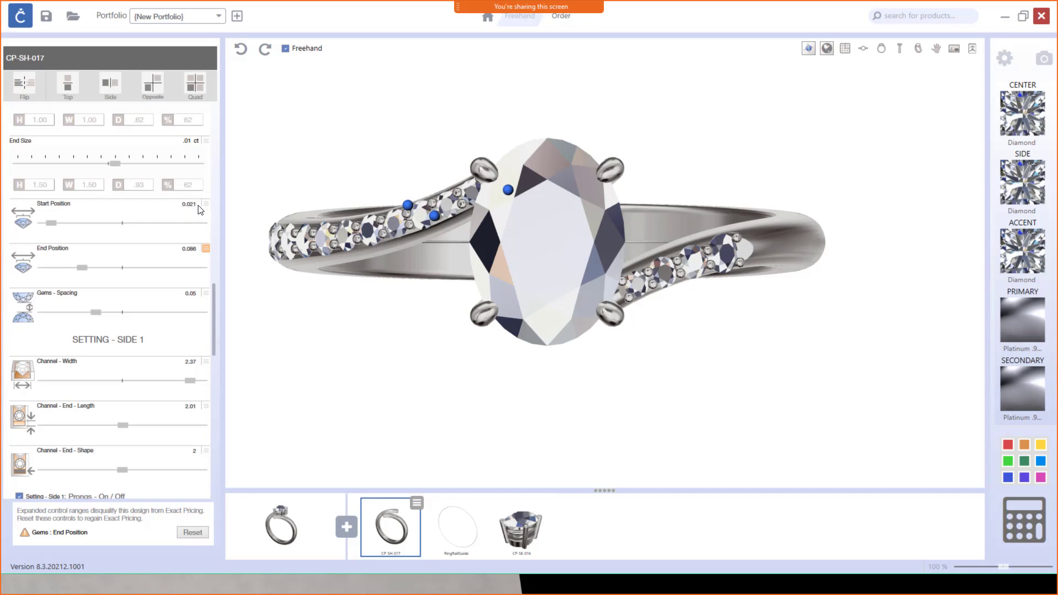
pyautogui.scroll(-10, 145, 350)
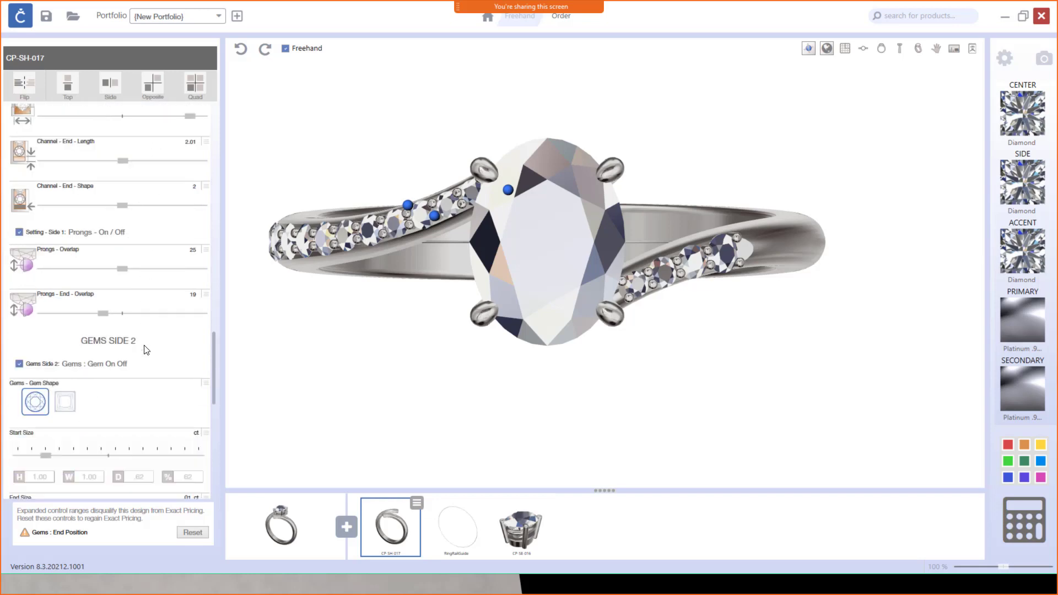
pyautogui.scroll(-2, 145, 345)
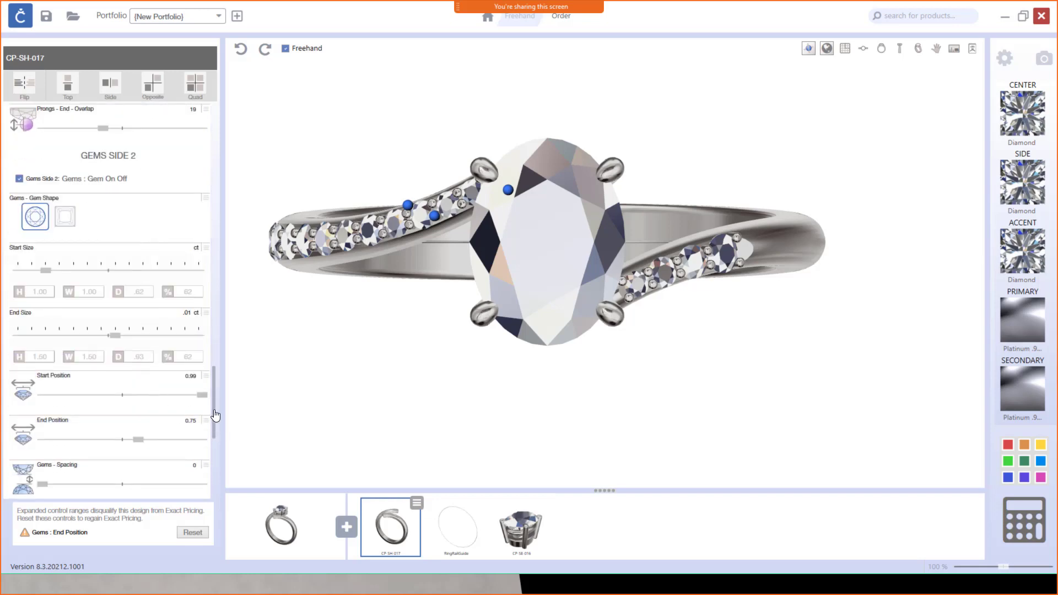
pyautogui.moveTo(203, 396); pyautogui.dragTo(55, 412)
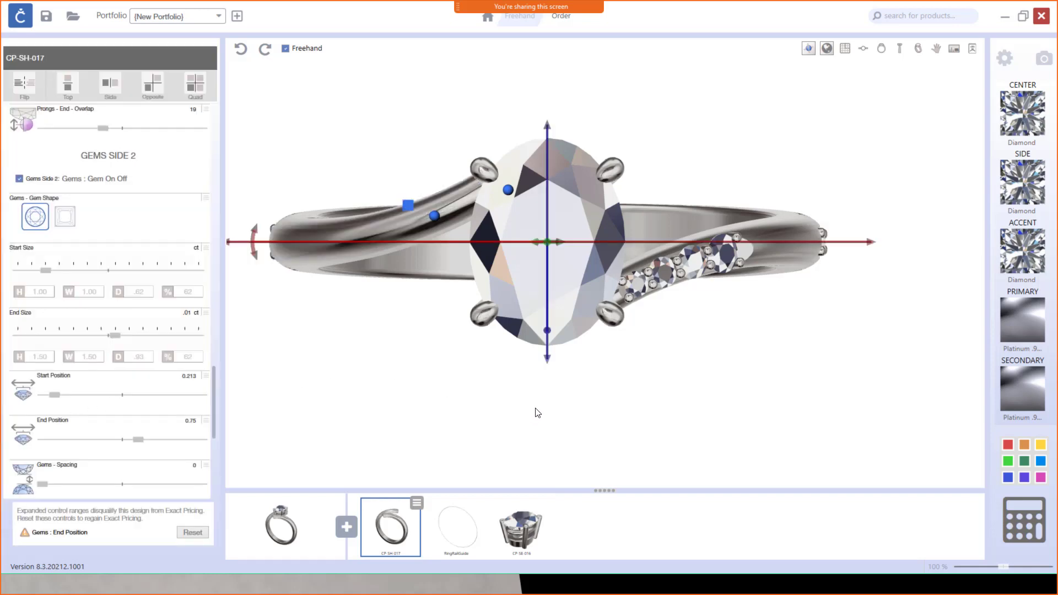
pyautogui.moveTo(538, 413); pyautogui.dragTo(620, 391, button='middle')
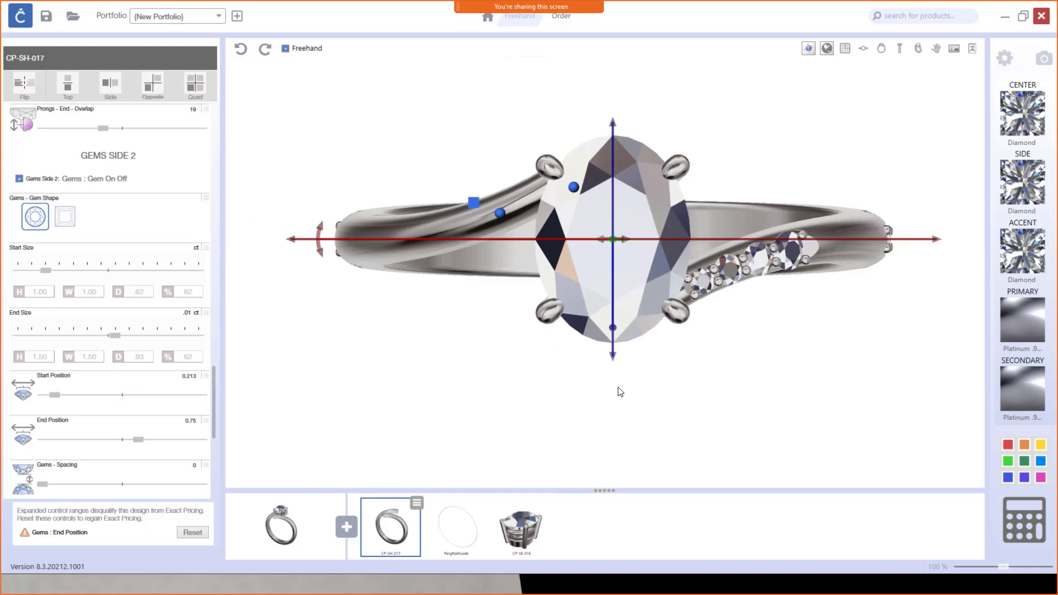
pyautogui.click(919, 50)
pyautogui.moveTo(693, 265); pyautogui.dragTo(749, 367, button='right')
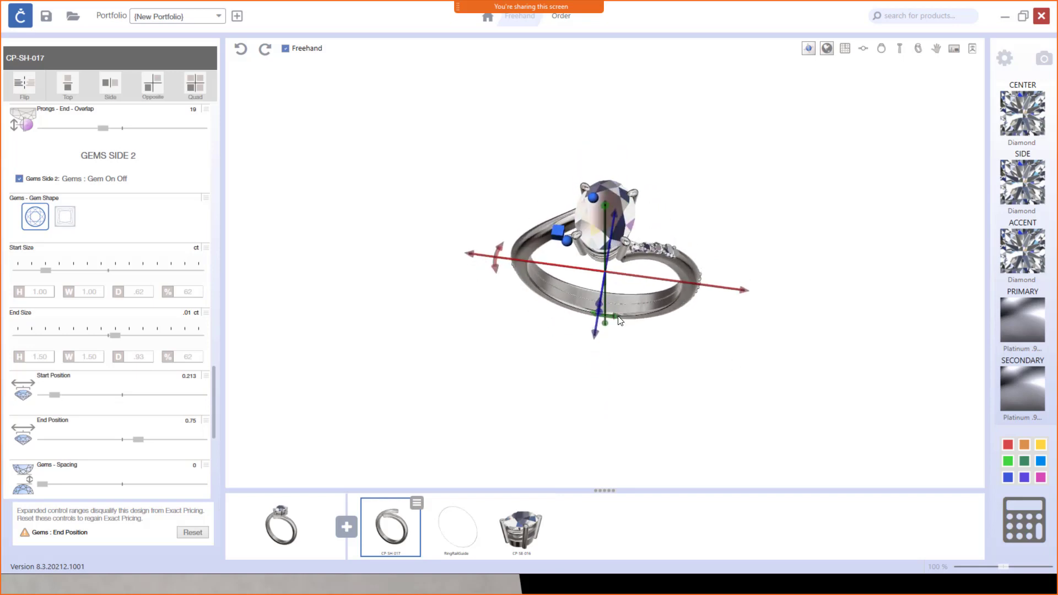
# Set the Side 2 gems' start position to 0.978 so the row begins beside the center stone.
pyautogui.moveTo(57, 396); pyautogui.dragTo(201, 400)
pyautogui.moveTo(630, 303); pyautogui.dragTo(584, 292, button='right')
pyautogui.scroll(5, 584, 292)
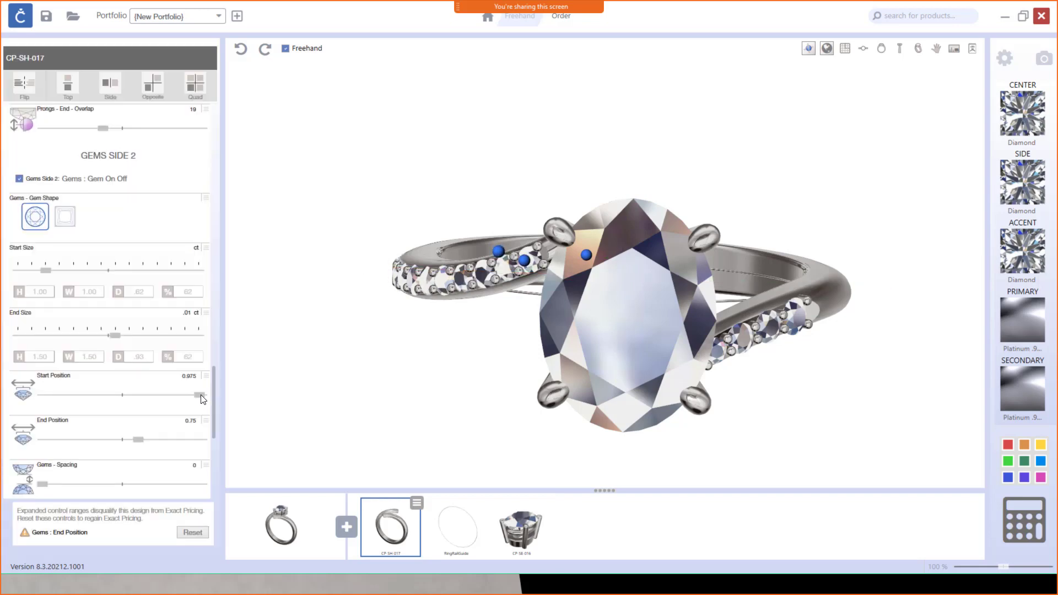
pyautogui.moveTo(491, 366); pyautogui.dragTo(508, 350)
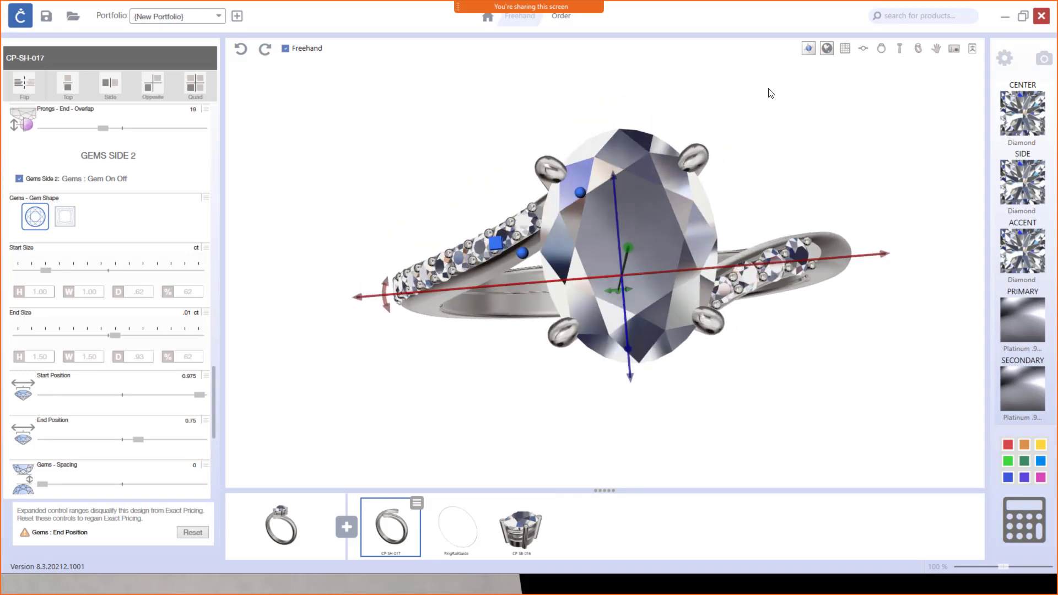
pyautogui.click(863, 48)
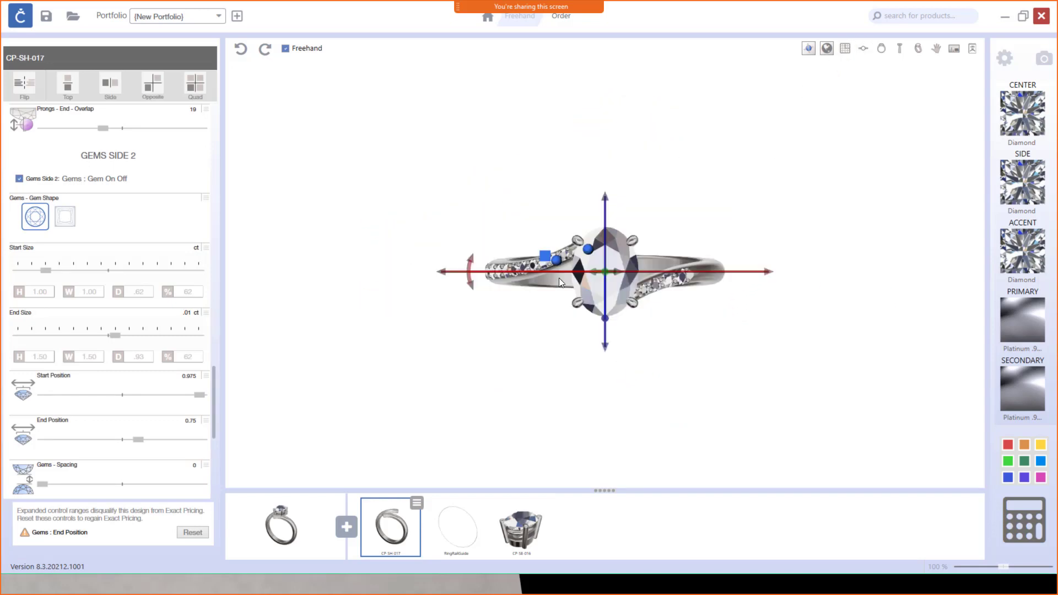
pyautogui.scroll(3, 616, 290)
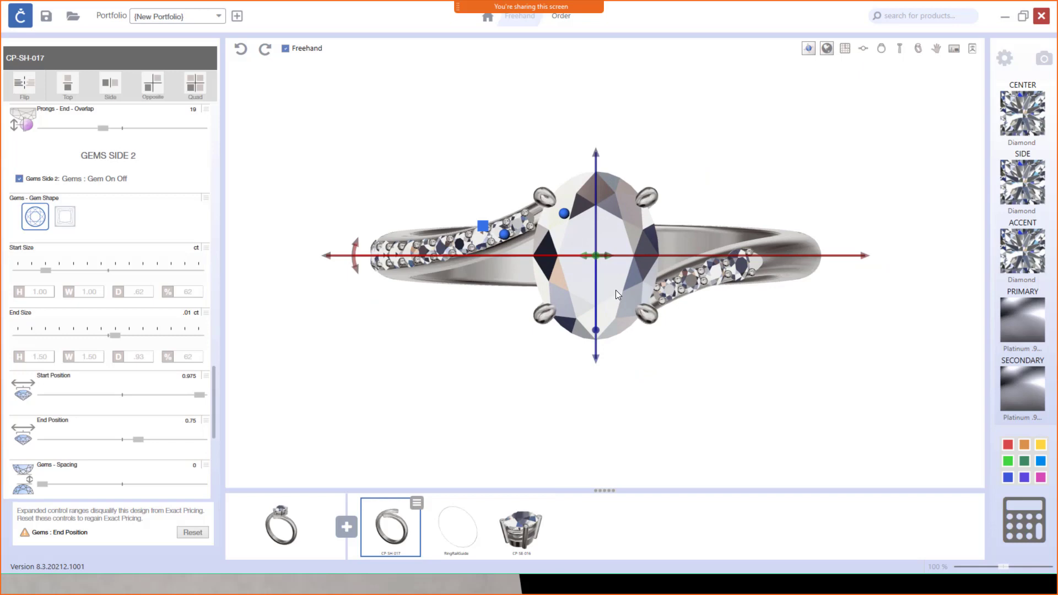
pyautogui.click(97, 311)
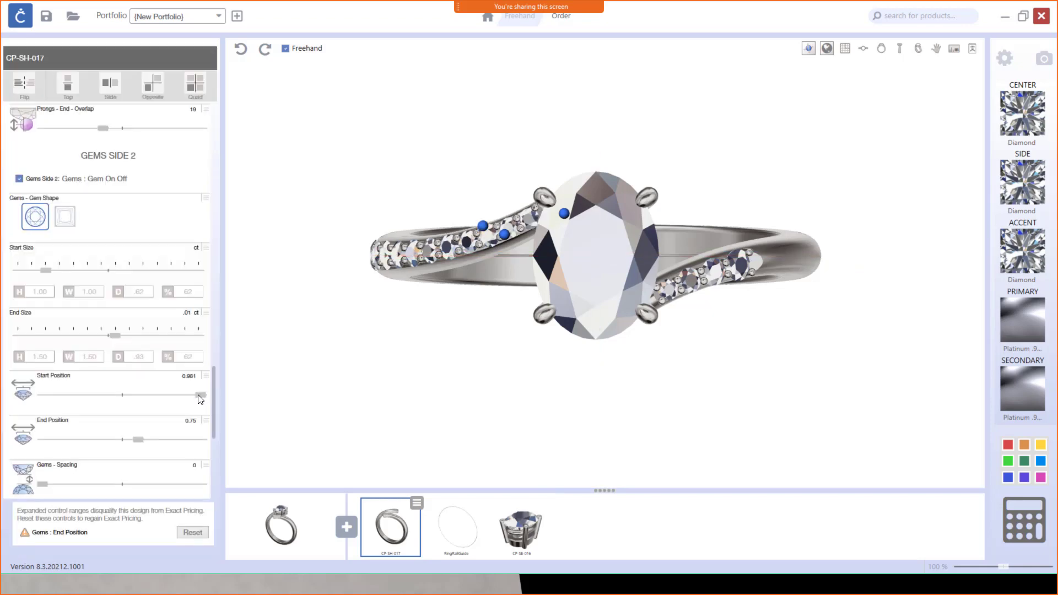
pyautogui.moveTo(200, 393); pyautogui.dragTo(198, 394)
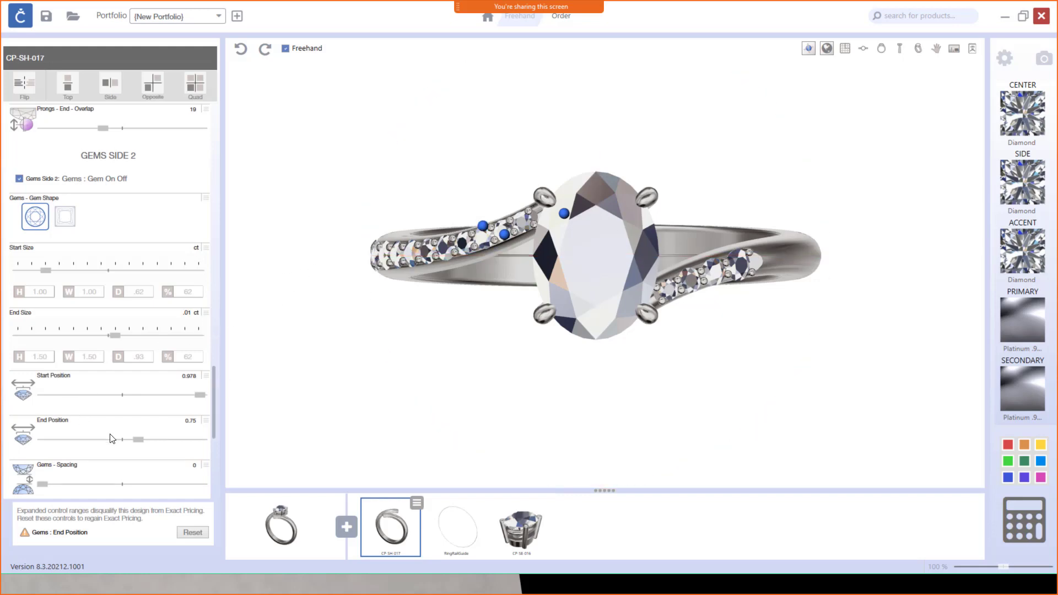
# Try the Side 2 gems' end position at 0.635, and raise it to 0.85.
pyautogui.moveTo(139, 444); pyautogui.dragTo(69, 443)
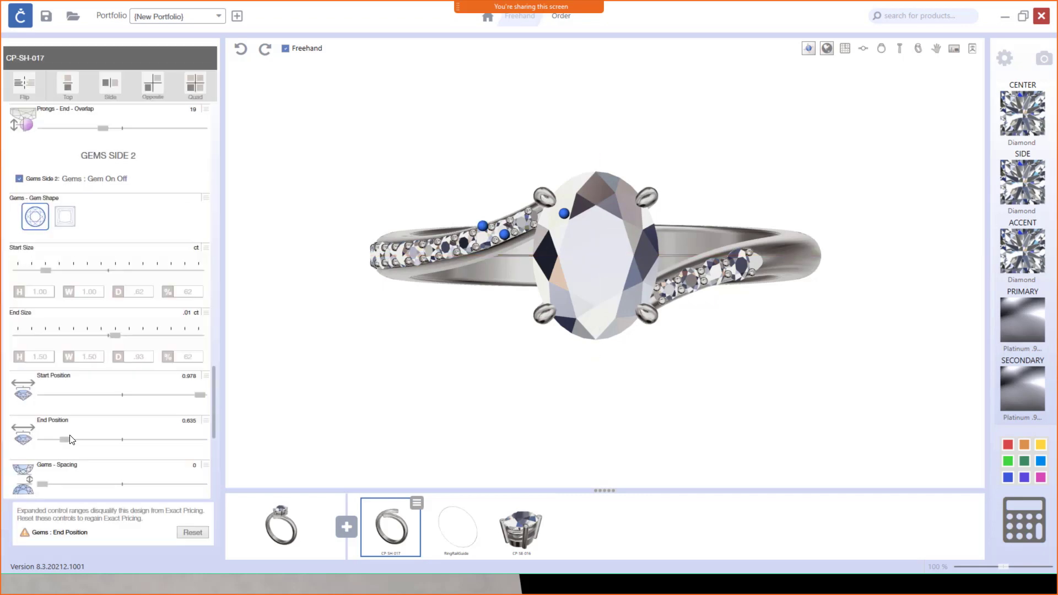
pyautogui.moveTo(522, 367); pyautogui.dragTo(439, 380, button='middle')
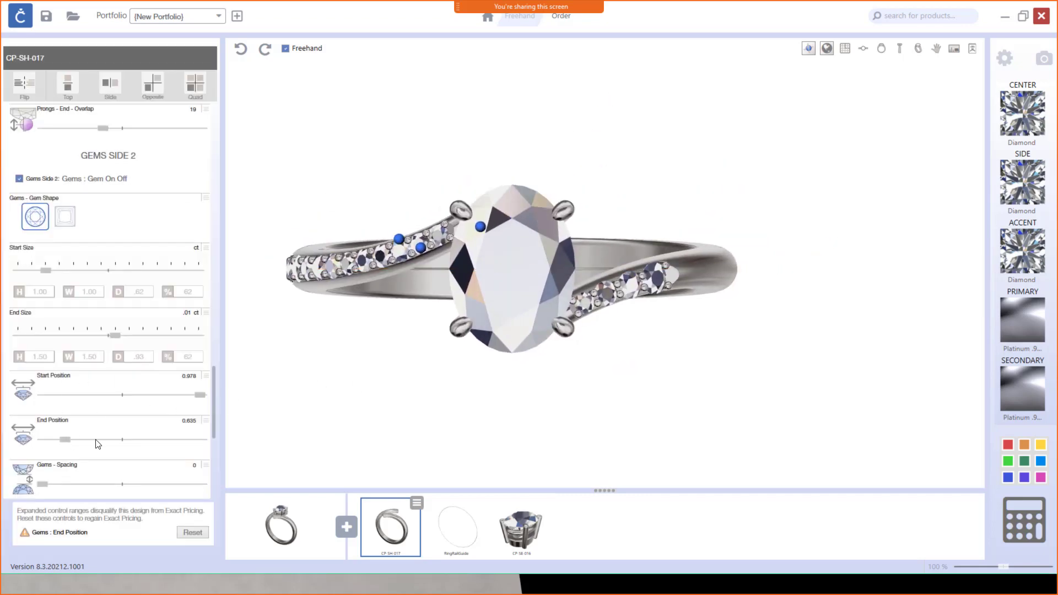
pyautogui.moveTo(96, 440); pyautogui.dragTo(164, 444)
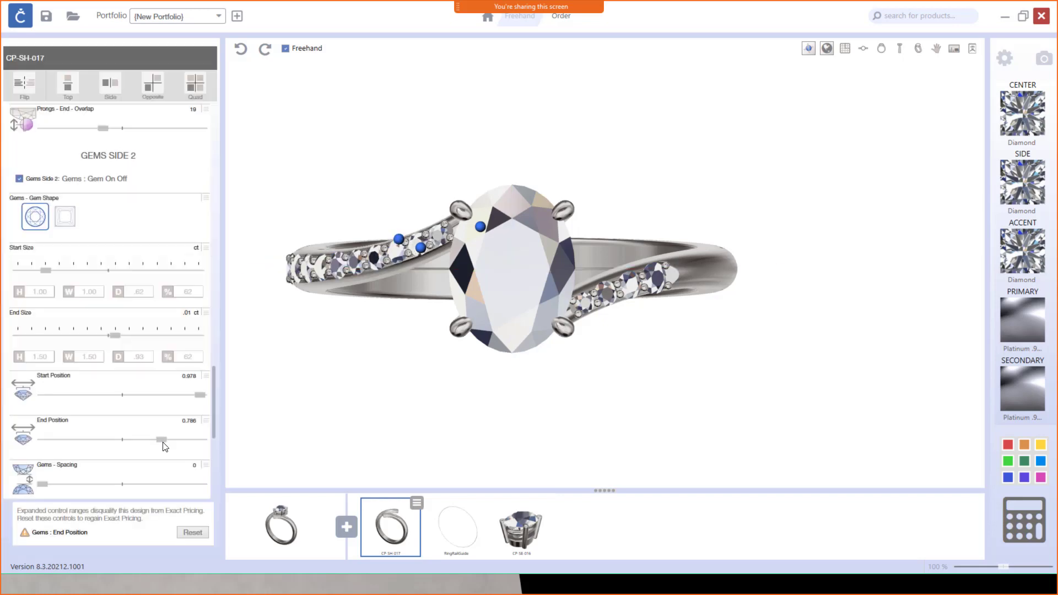
pyautogui.moveTo(163, 446); pyautogui.dragTo(186, 448)
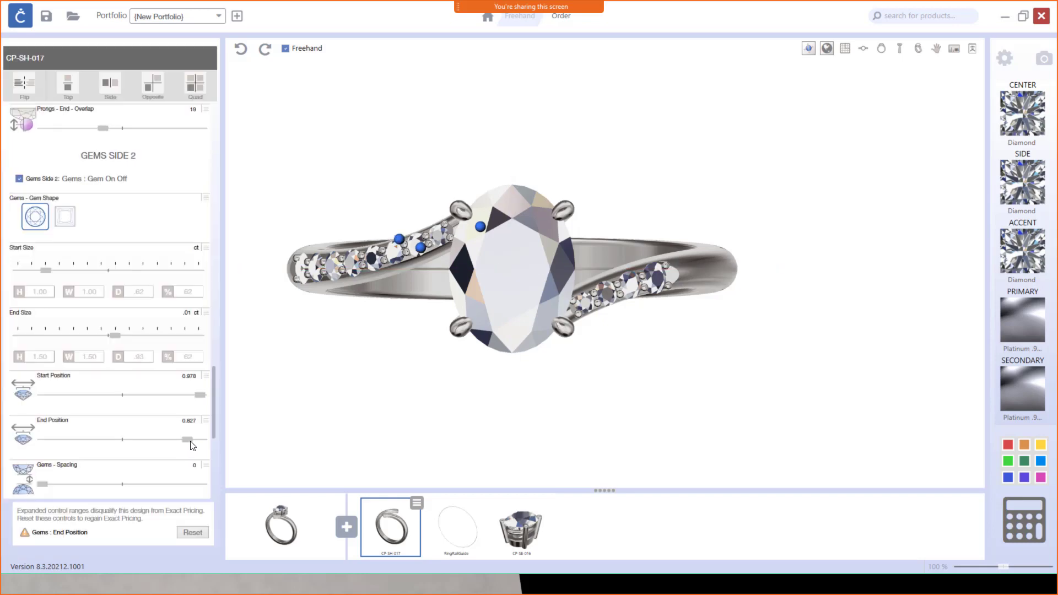
pyautogui.moveTo(193, 445); pyautogui.dragTo(194, 445)
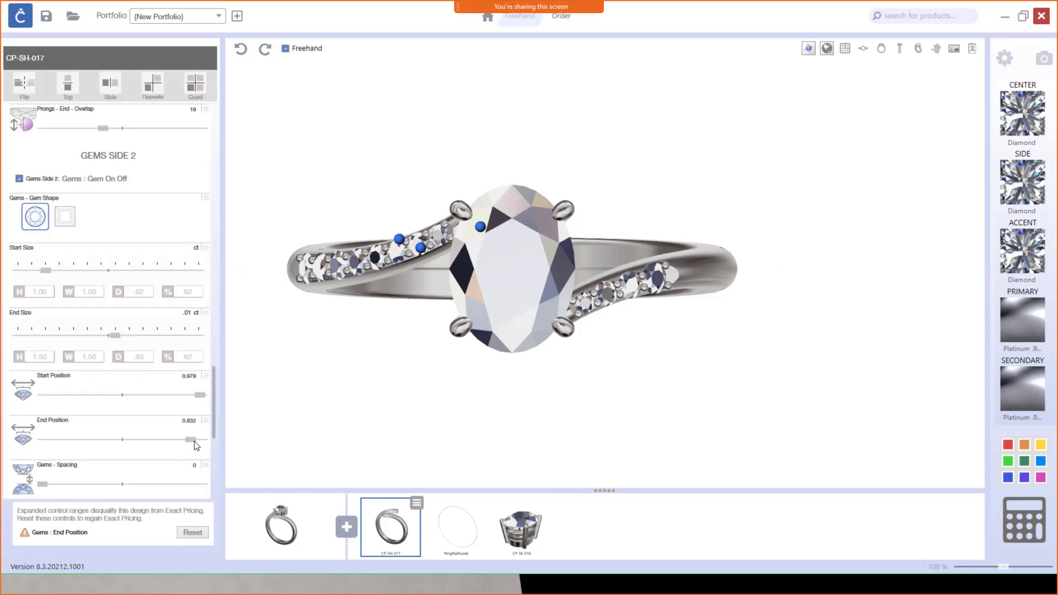
pyautogui.click(197, 446)
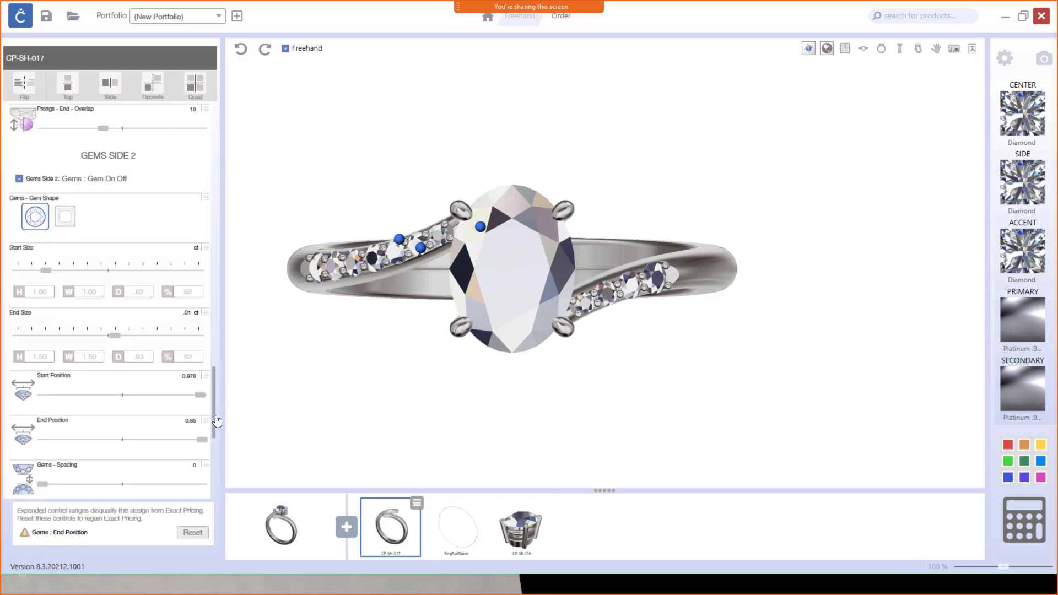
# Expand the control range of the Side 2 gems' end position, set it to 0.917, and deselect the shank.
pyautogui.click(206, 424)
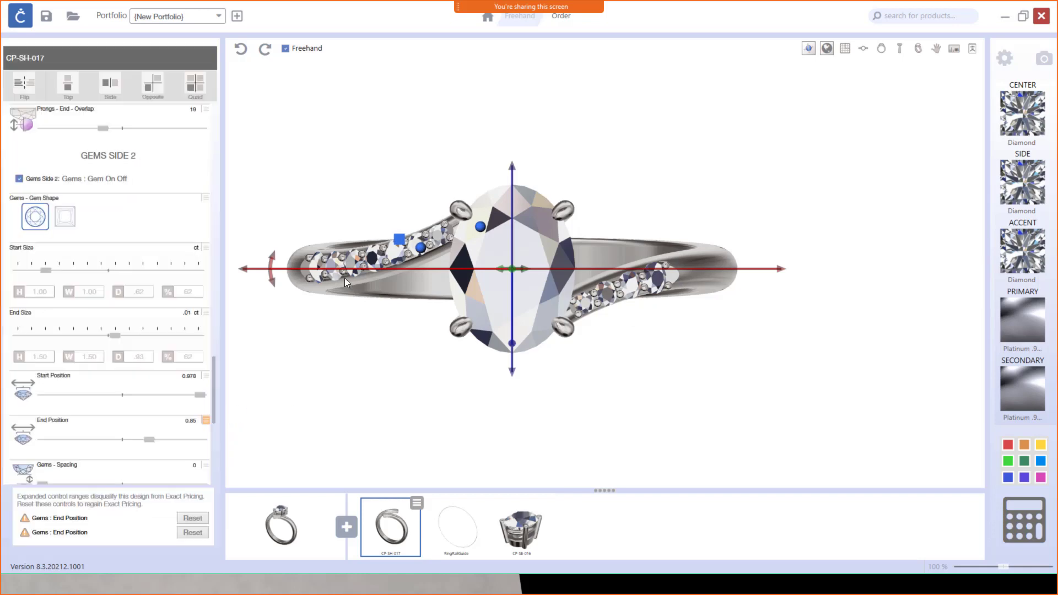
pyautogui.moveTo(154, 443); pyautogui.dragTo(168, 443)
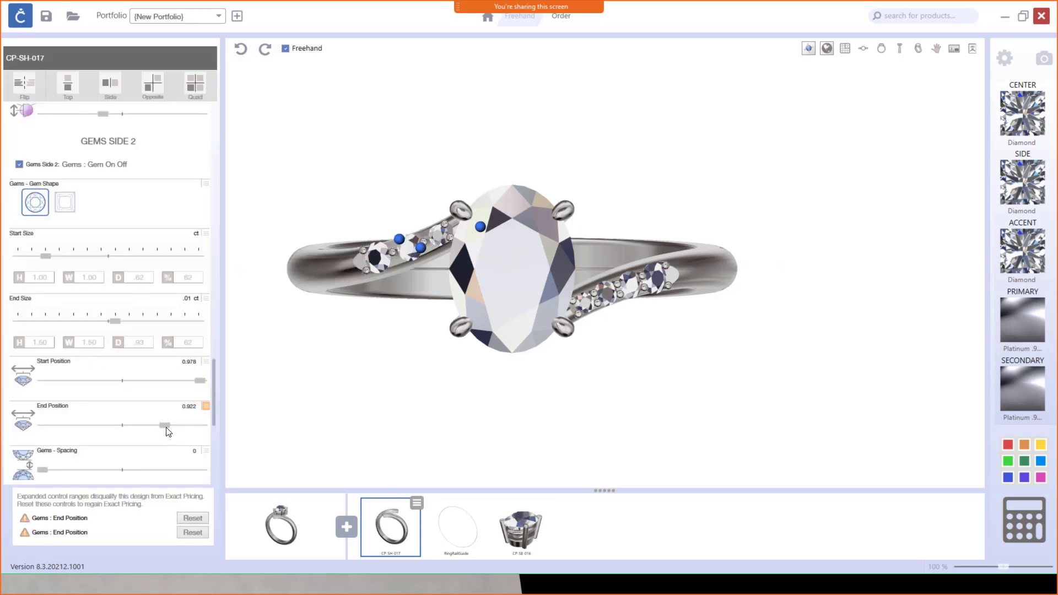
pyautogui.moveTo(165, 427); pyautogui.dragTo(166, 427)
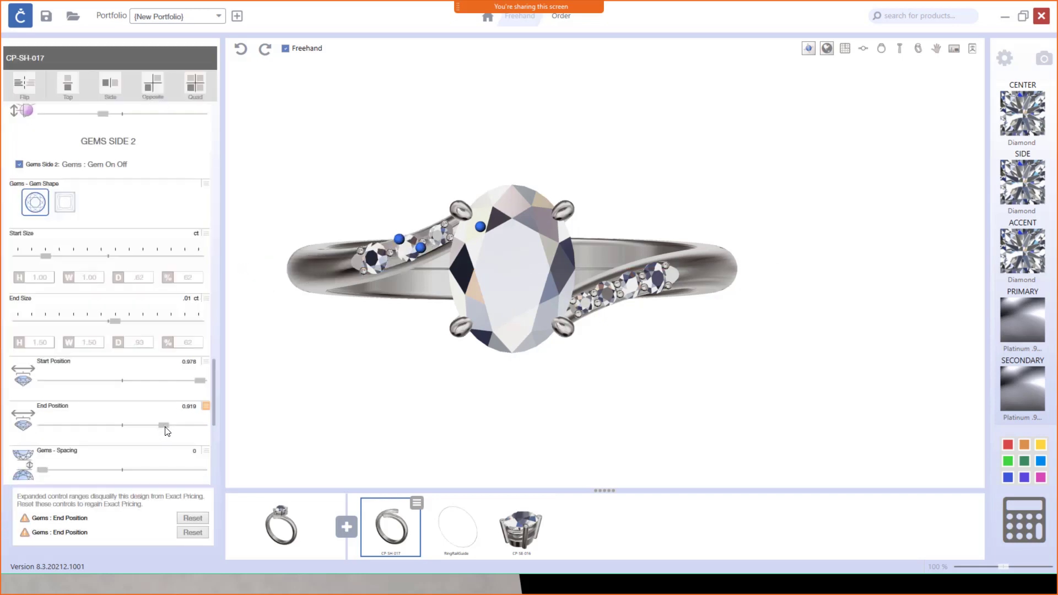
pyautogui.click(150, 426)
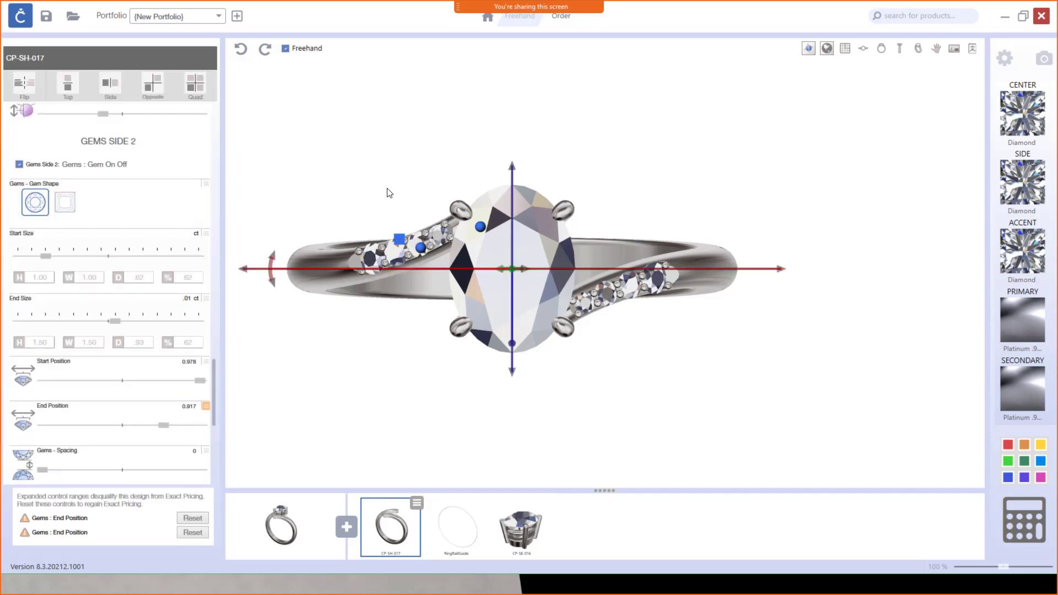
pyautogui.click(600, 399)
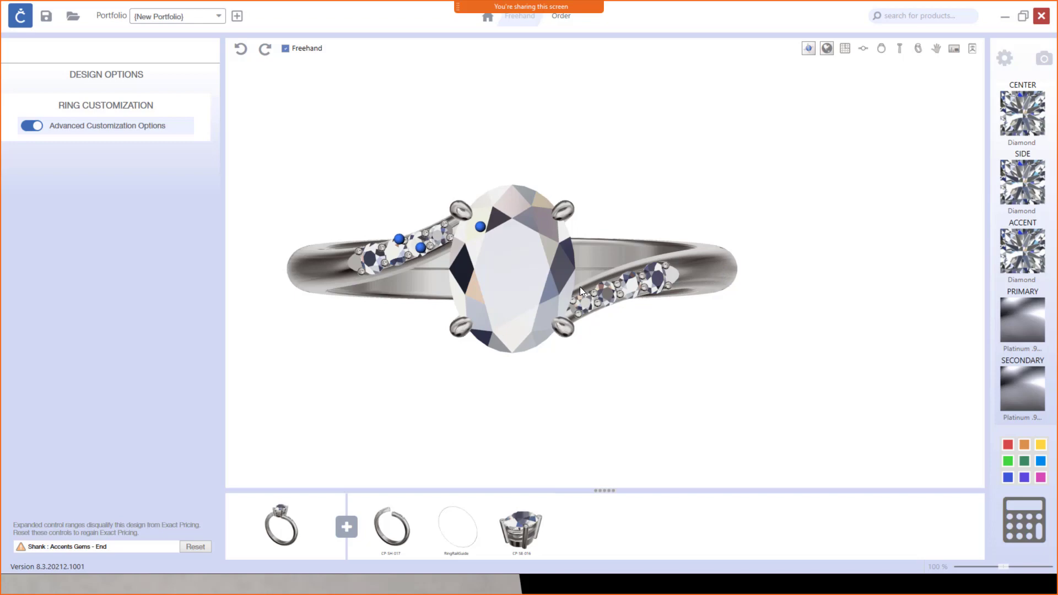
# Add the straight wire part CP-WI-008 from the Wire Rope Knots parts to the ring design.
pyautogui.click(918, 48)
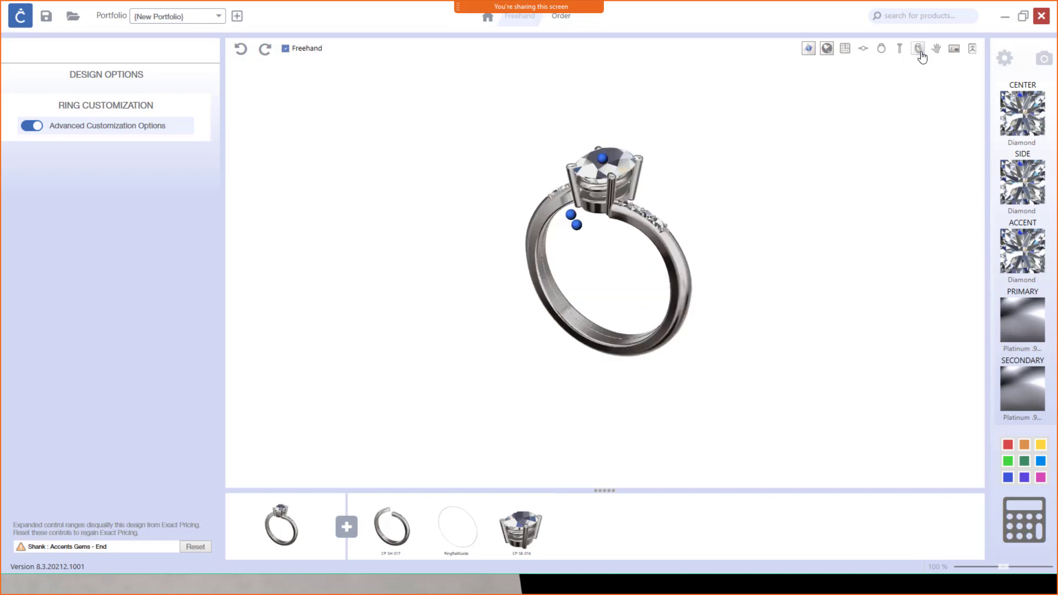
pyautogui.moveTo(639, 209); pyautogui.dragTo(520, 232)
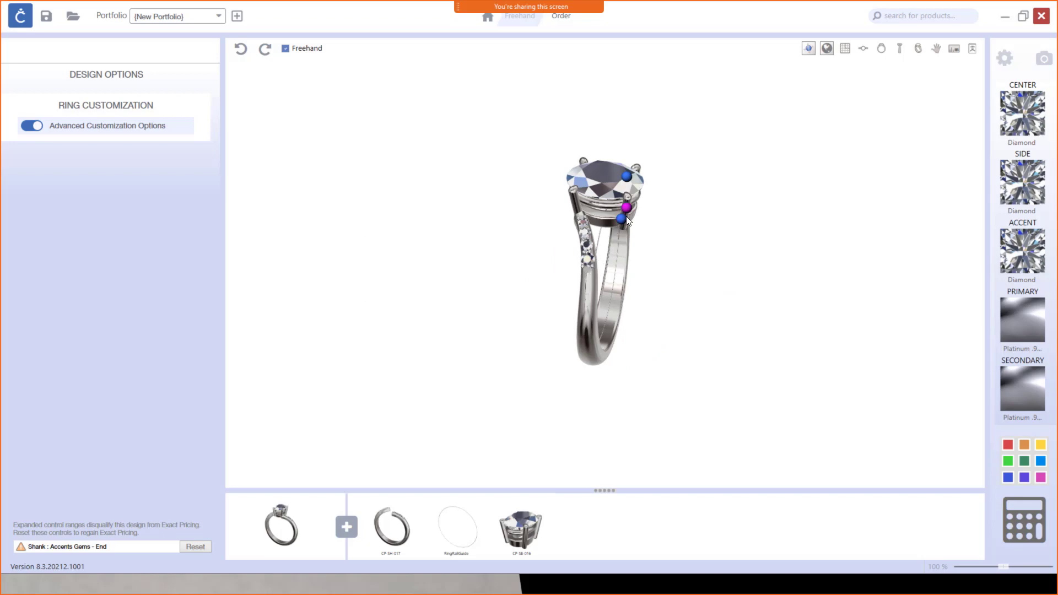
pyautogui.moveTo(689, 248); pyautogui.dragTo(425, 225)
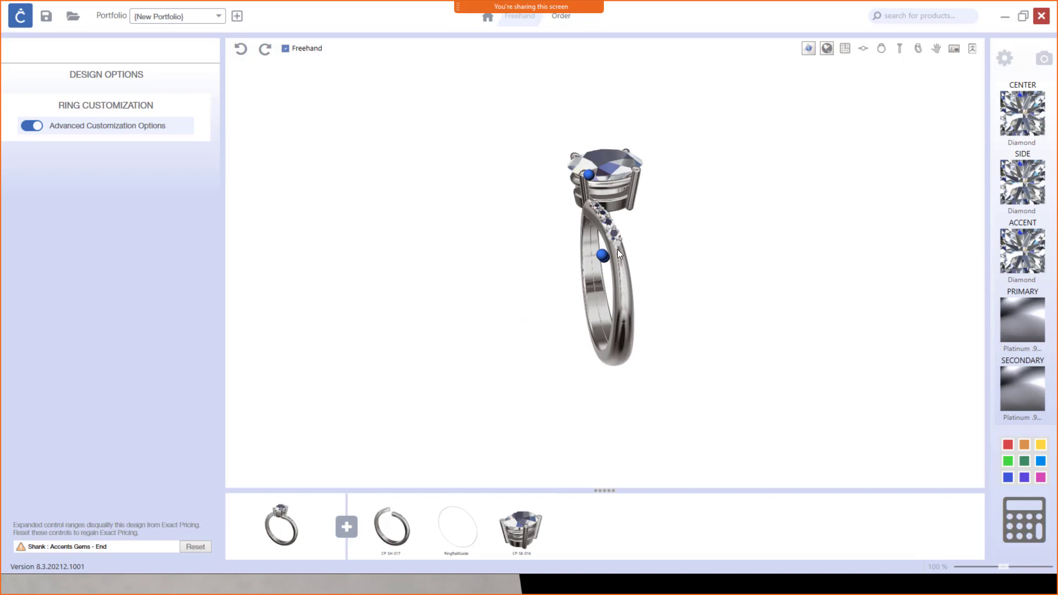
pyautogui.moveTo(690, 255); pyautogui.dragTo(478, 217)
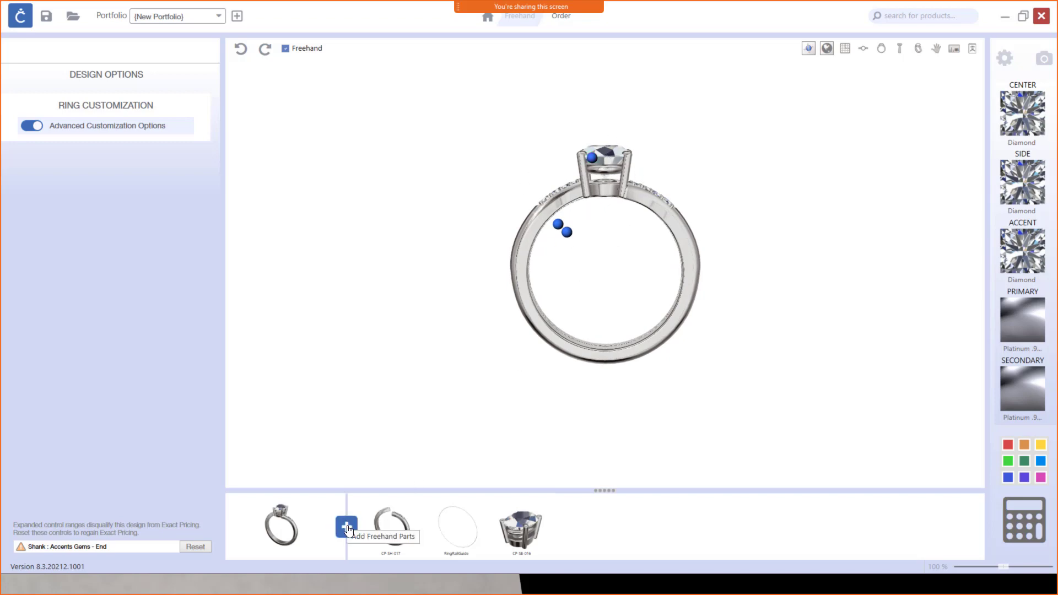
pyautogui.click(347, 528)
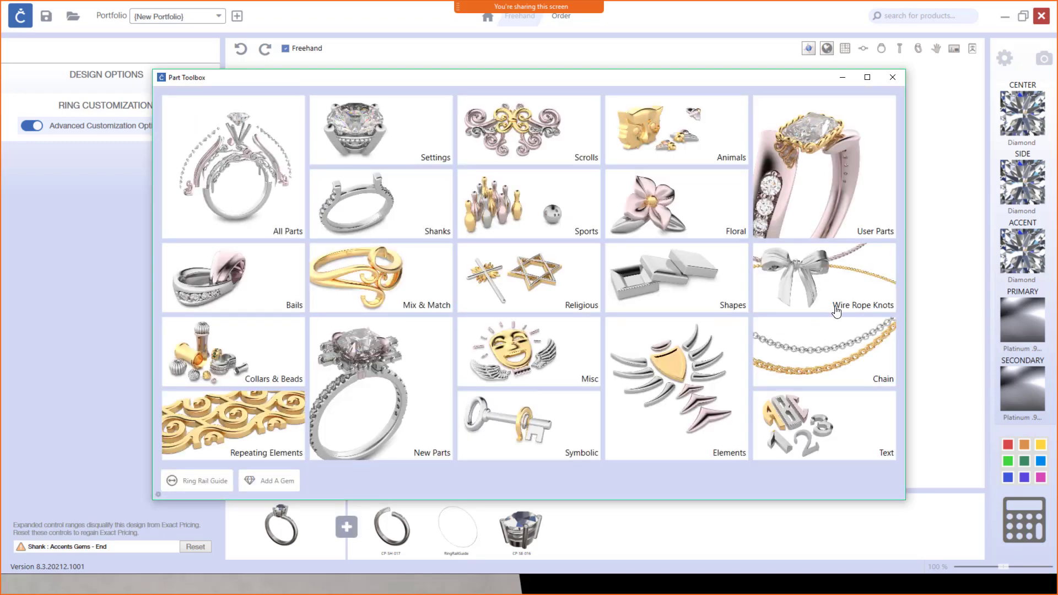
pyautogui.click(861, 295)
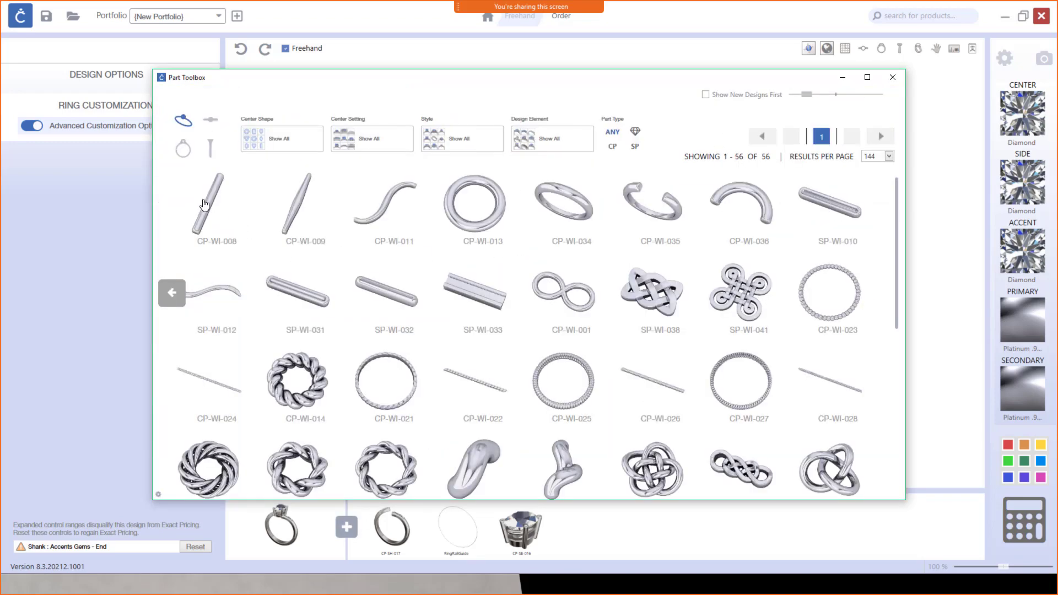
pyautogui.click(205, 205)
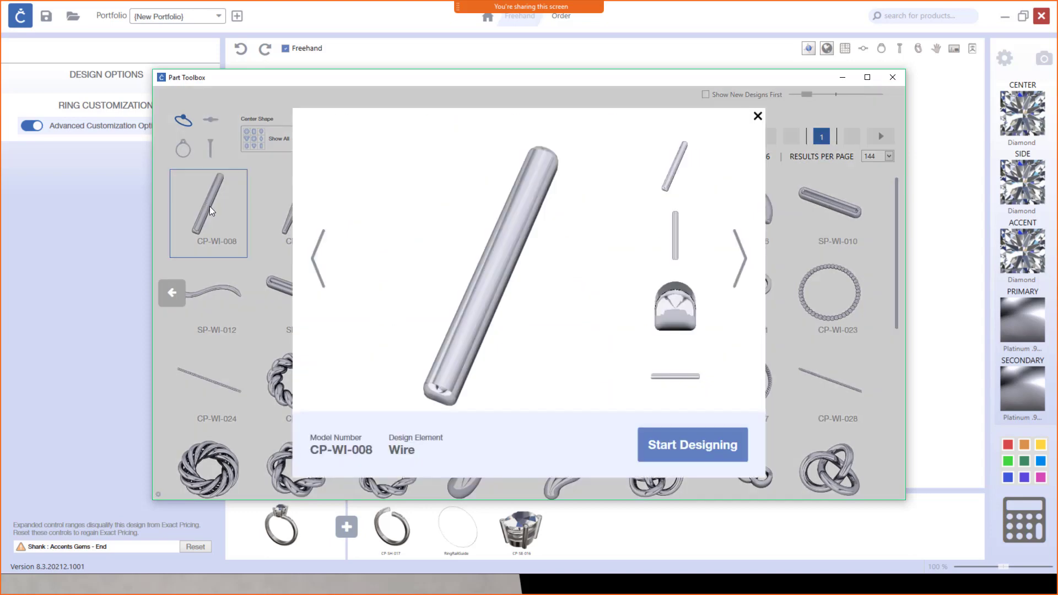
pyautogui.click(661, 444)
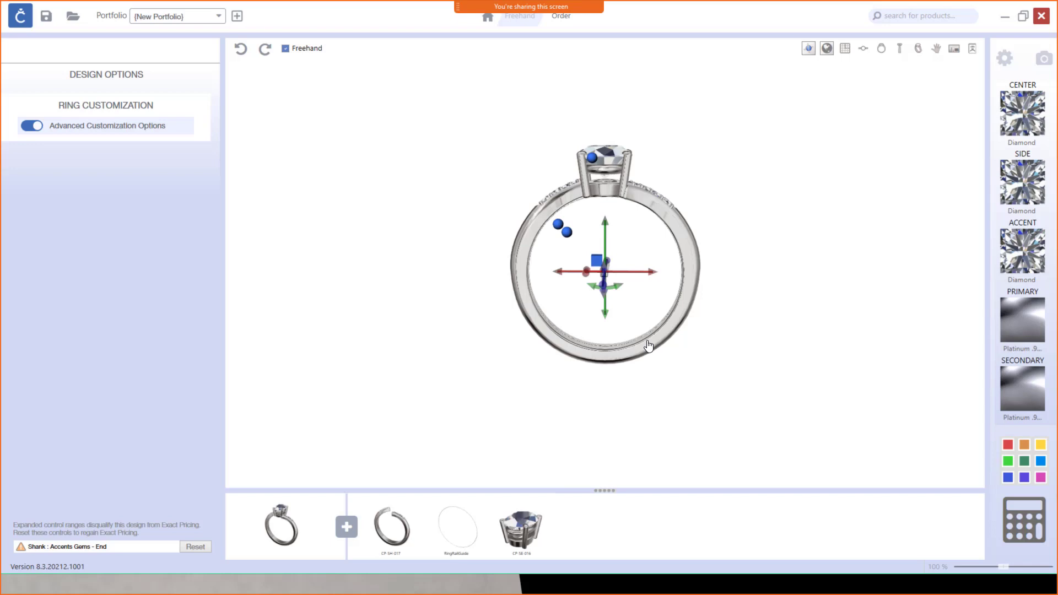
# Turn the wire to run in line with the band and move it up beneath the setting, onto the left shoulder.
pyautogui.moveTo(716, 286); pyautogui.dragTo(699, 350)
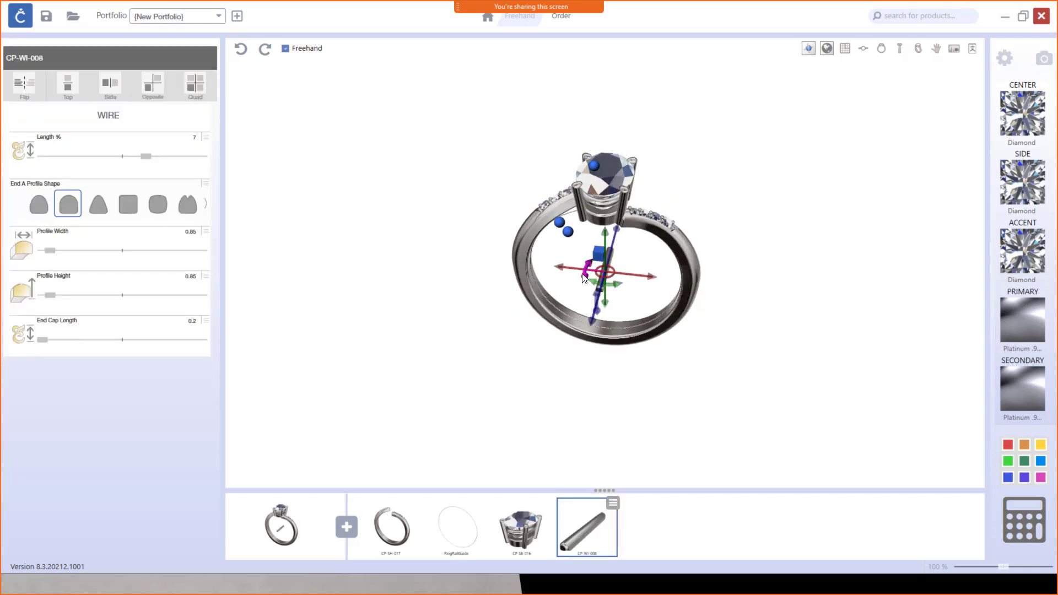
pyautogui.moveTo(584, 277); pyautogui.dragTo(607, 252)
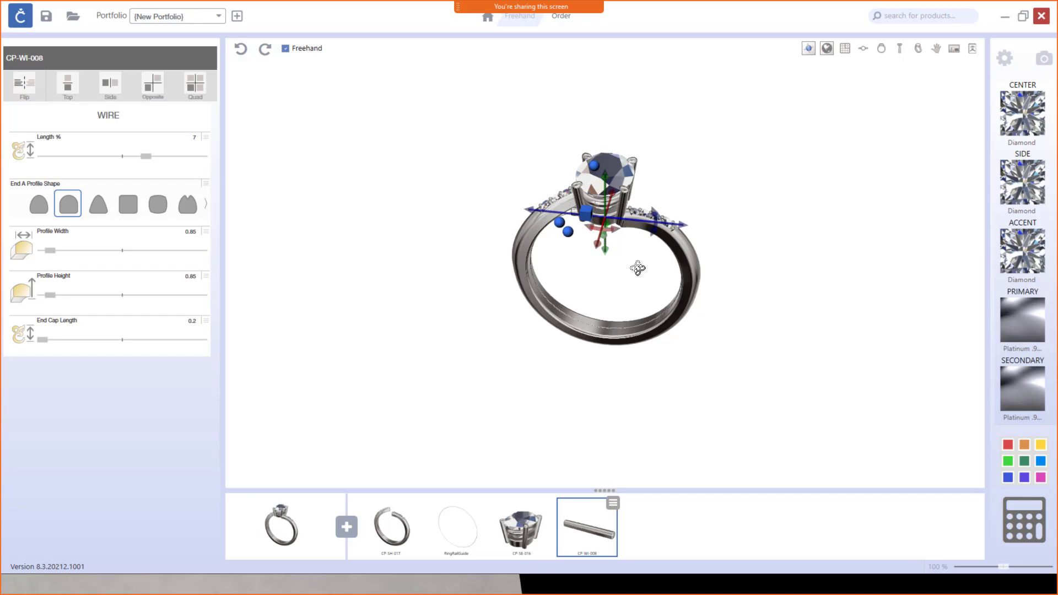
pyautogui.moveTo(638, 268); pyautogui.dragTo(670, 224, button='right')
pyautogui.scroll(5, 670, 224)
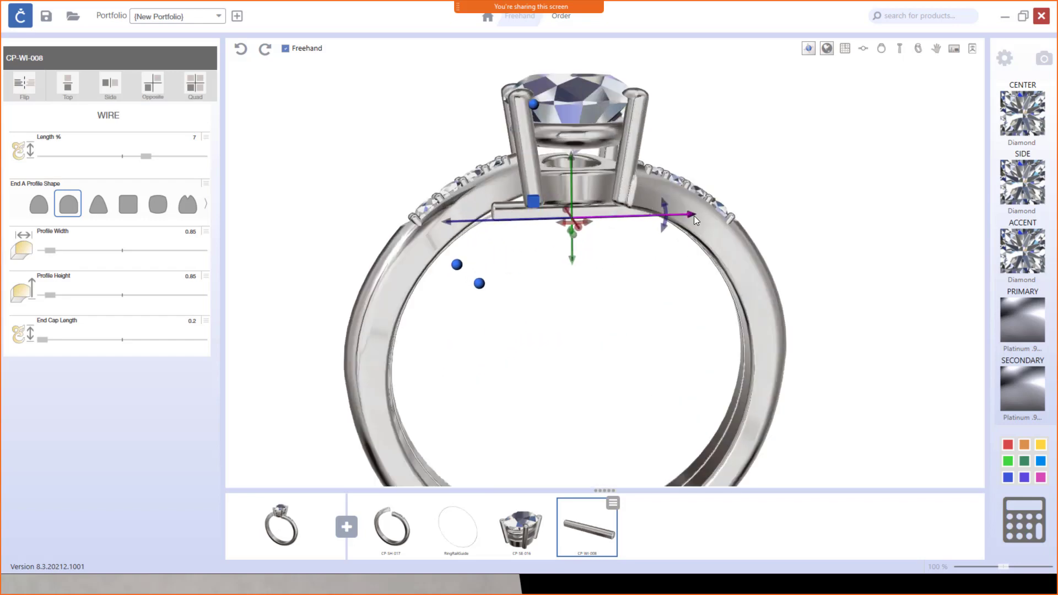
pyautogui.moveTo(694, 216); pyautogui.dragTo(614, 220)
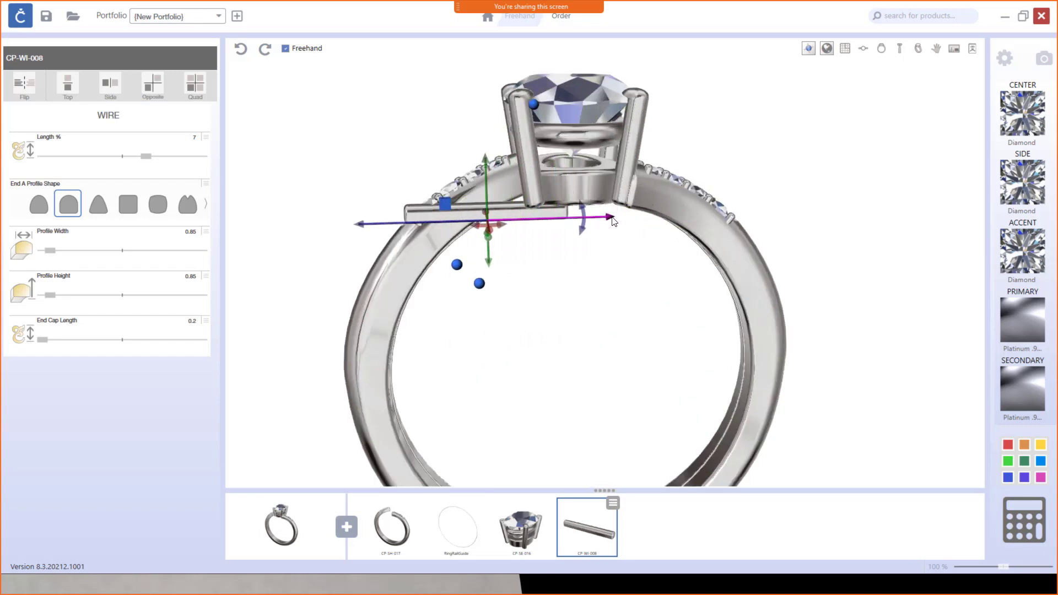
# Tilt the wire to match the slope of the left shoulder and swivel it toward the angle of the bypass shank.
pyautogui.click(881, 48)
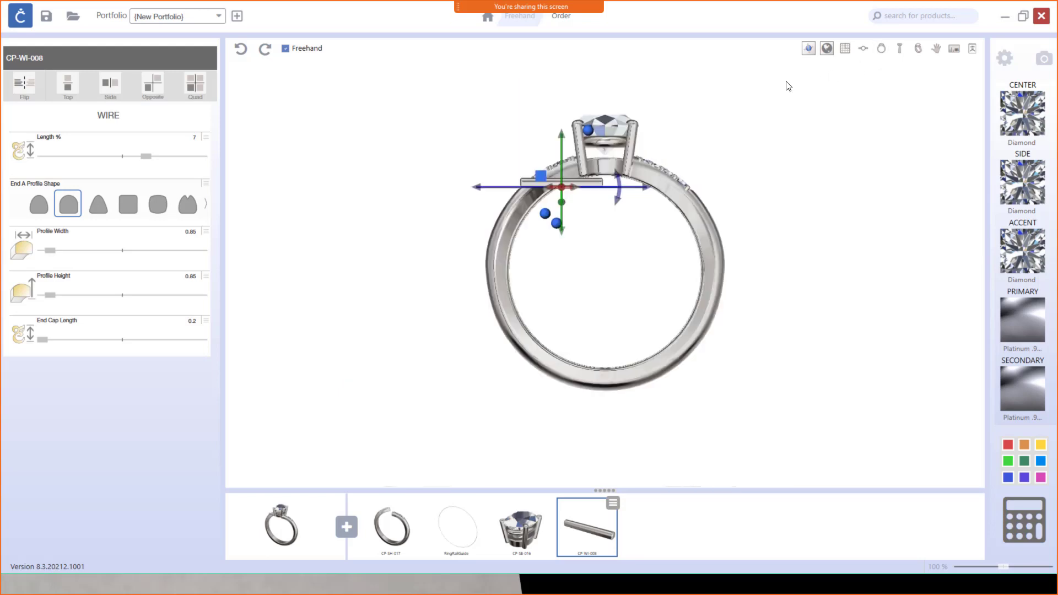
pyautogui.scroll(4, 575, 184)
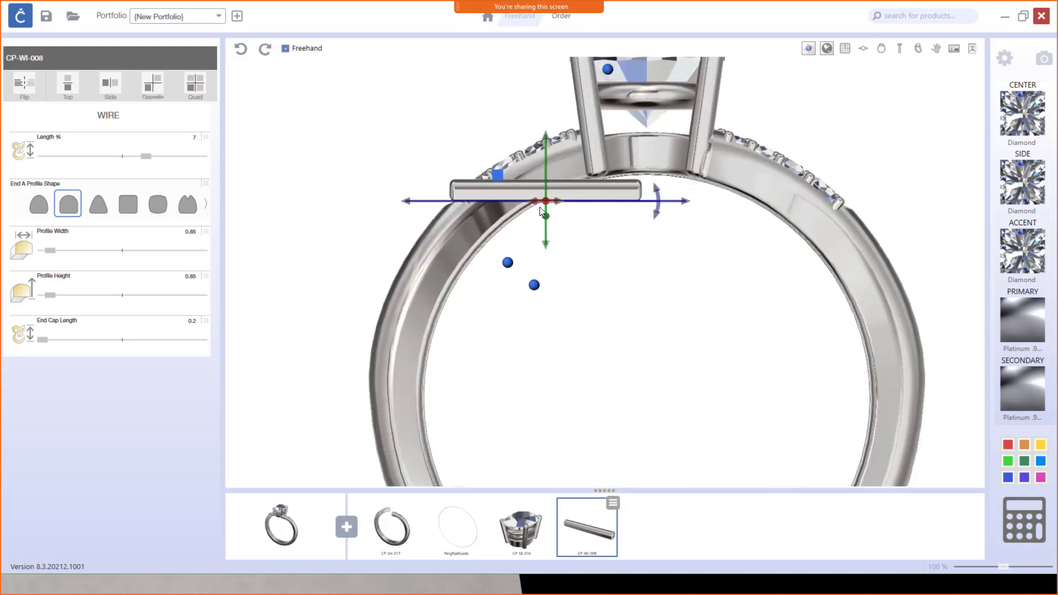
pyautogui.moveTo(658, 207); pyautogui.dragTo(646, 163)
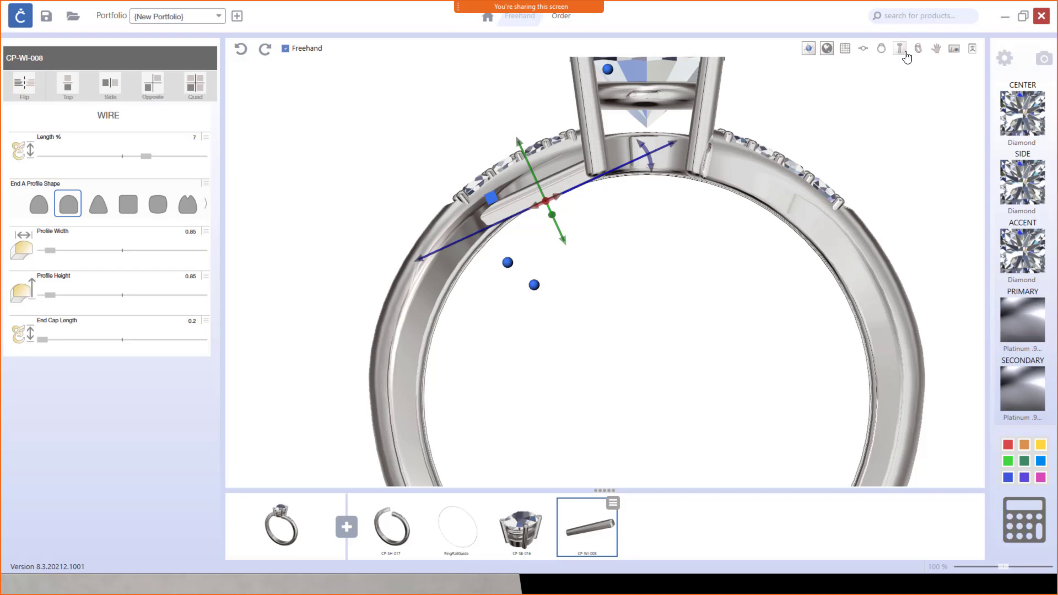
pyautogui.click(919, 48)
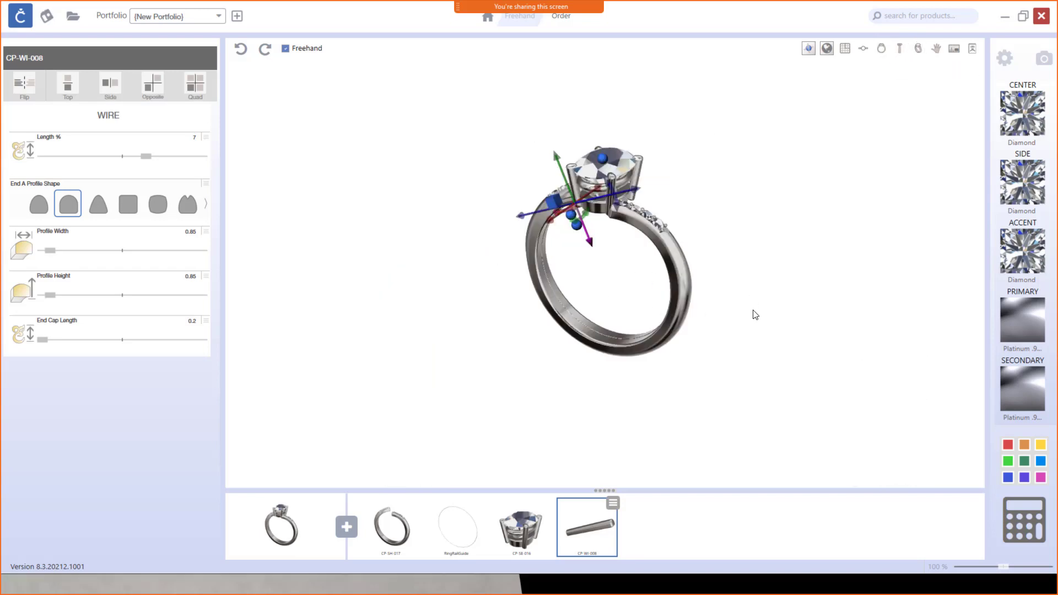
pyautogui.moveTo(753, 313); pyautogui.dragTo(673, 268, button='right')
pyautogui.scroll(5, 640, 262)
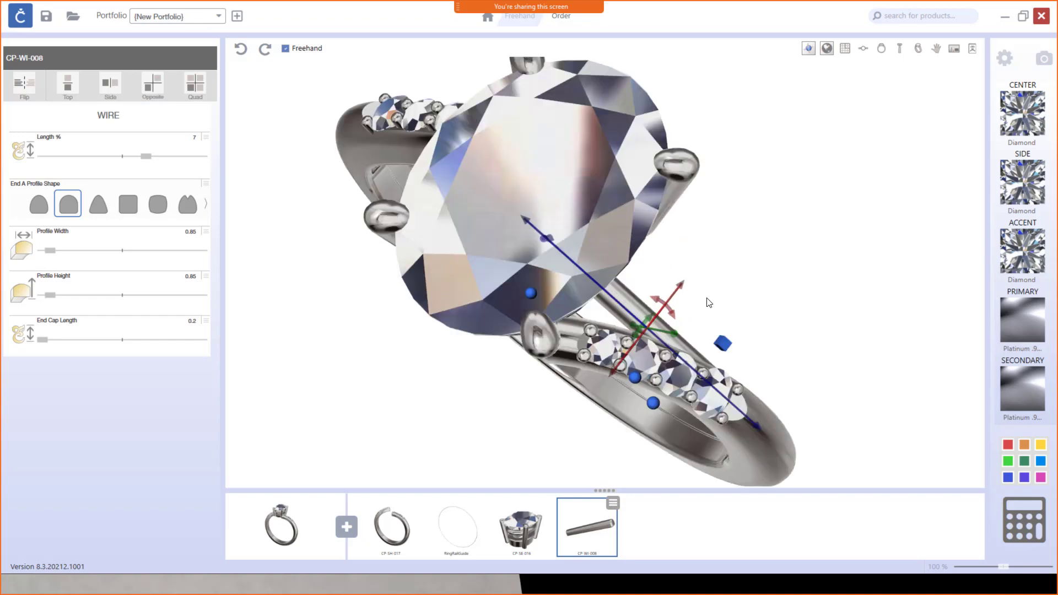
pyautogui.moveTo(669, 307); pyautogui.dragTo(734, 298)
# Nudge the wire slightly outward from the finger hole so it sits against the left shoulder beside the prong.
pyautogui.moveTo(787, 391); pyautogui.dragTo(567, 256, button='right')
pyautogui.scroll(-5, 592, 322)
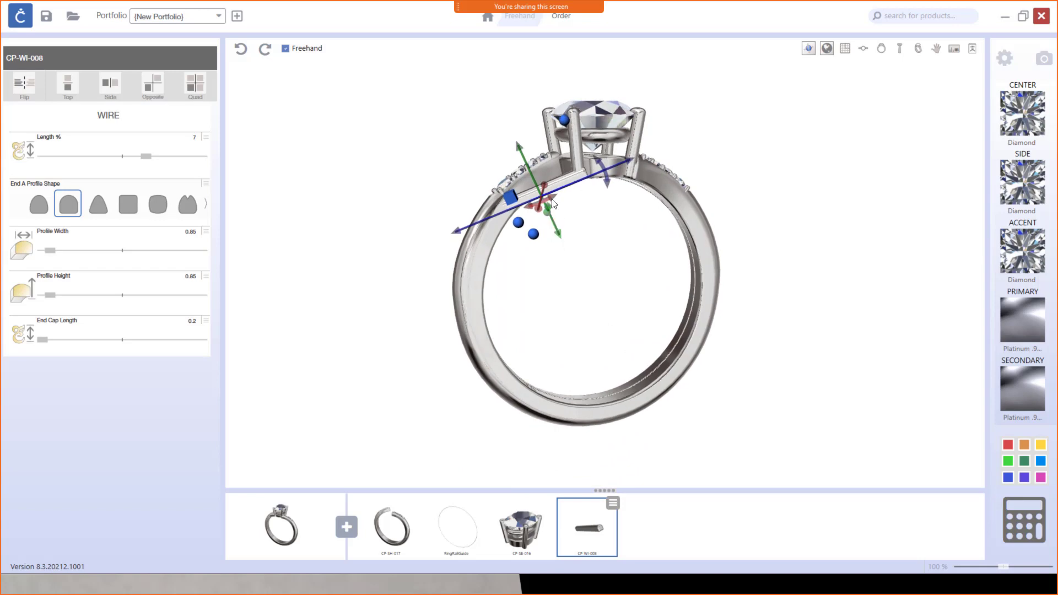
pyautogui.scroll(4, 552, 199)
pyautogui.moveTo(518, 144); pyautogui.dragTo(509, 136)
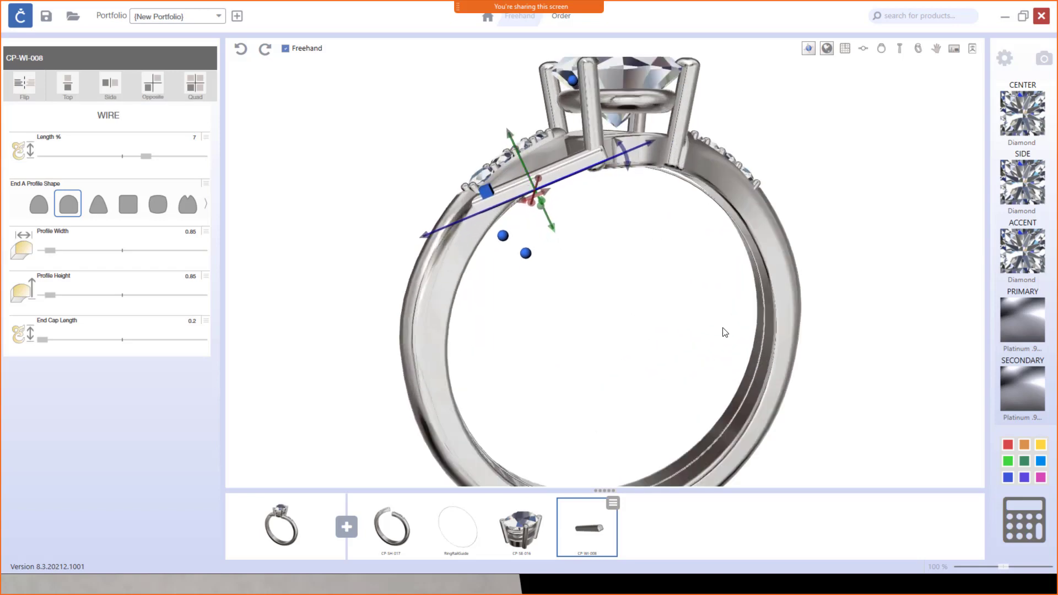
# Bend the wire into a gentle arc following the left shoulder's curve, and return to its move and rotate controls.
pyautogui.moveTo(723, 329); pyautogui.dragTo(679, 321, button='right')
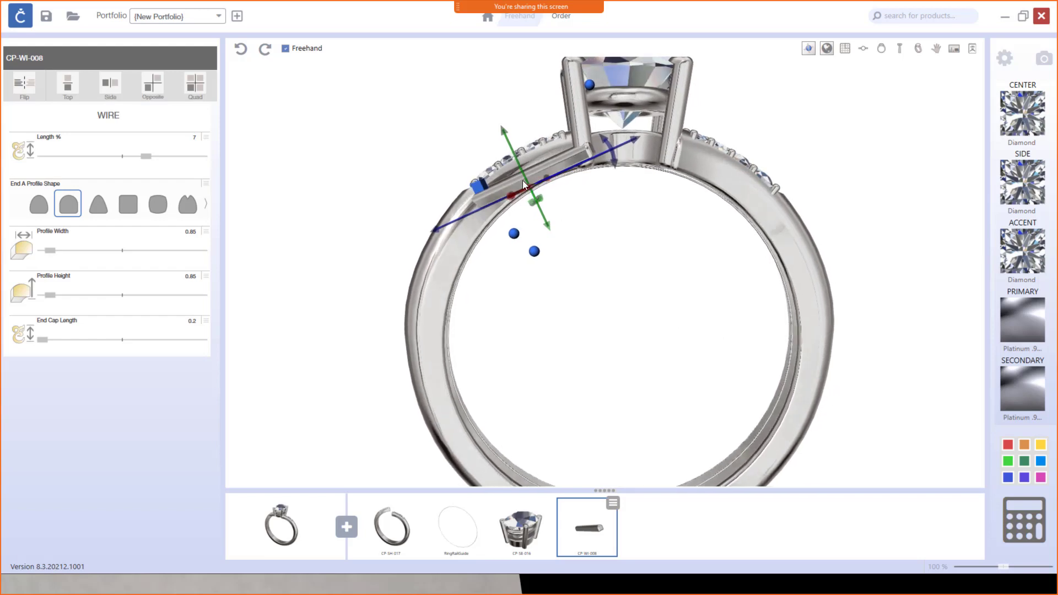
pyautogui.moveTo(480, 191); pyautogui.dragTo(477, 216)
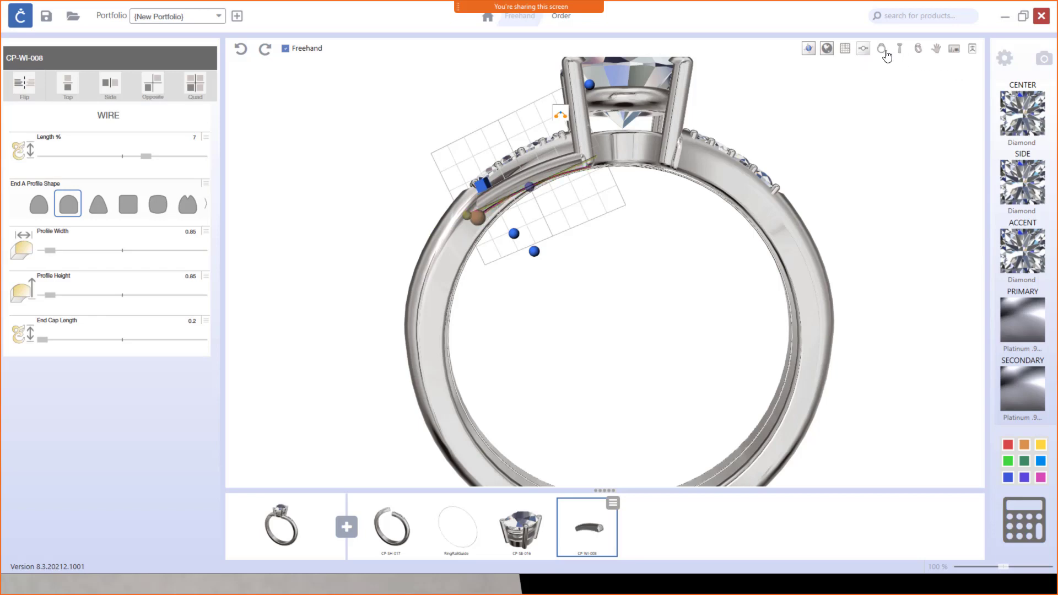
pyautogui.click(882, 53)
pyautogui.scroll(4, 558, 204)
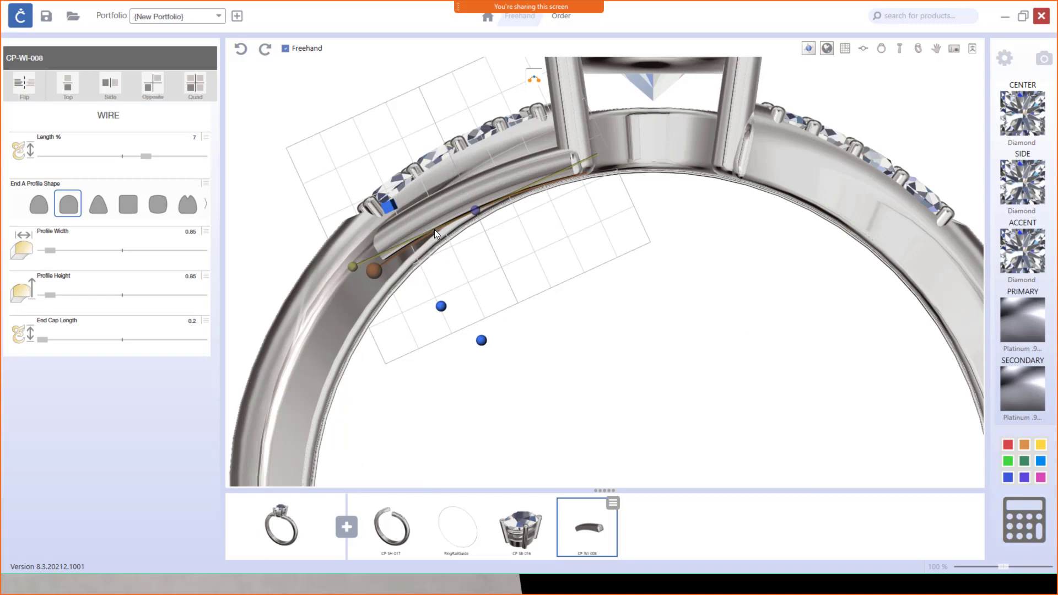
pyautogui.moveTo(375, 272); pyautogui.dragTo(371, 282)
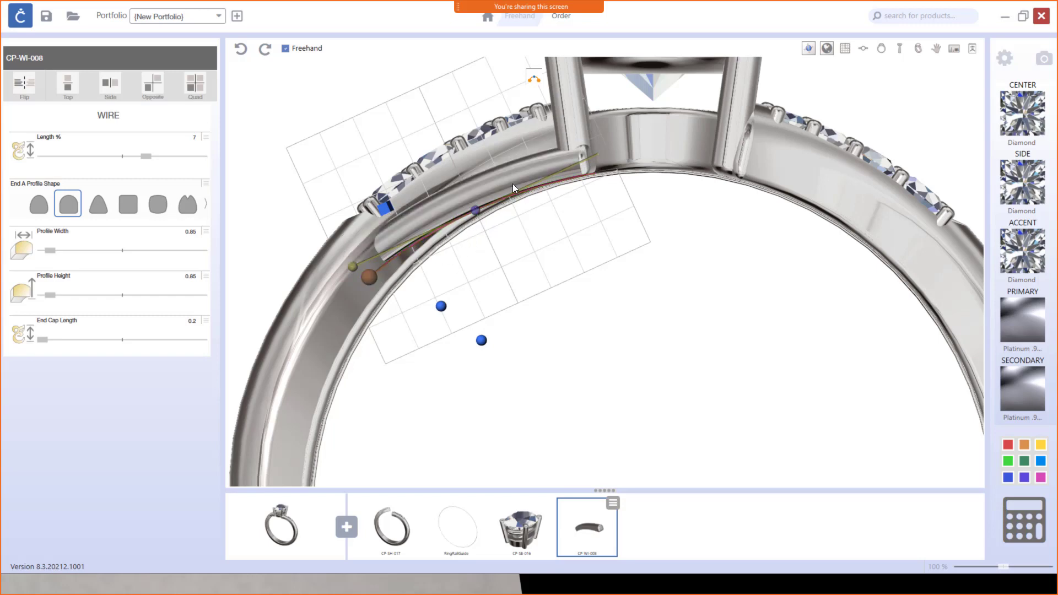
pyautogui.moveTo(544, 248); pyautogui.dragTo(549, 240, button='middle')
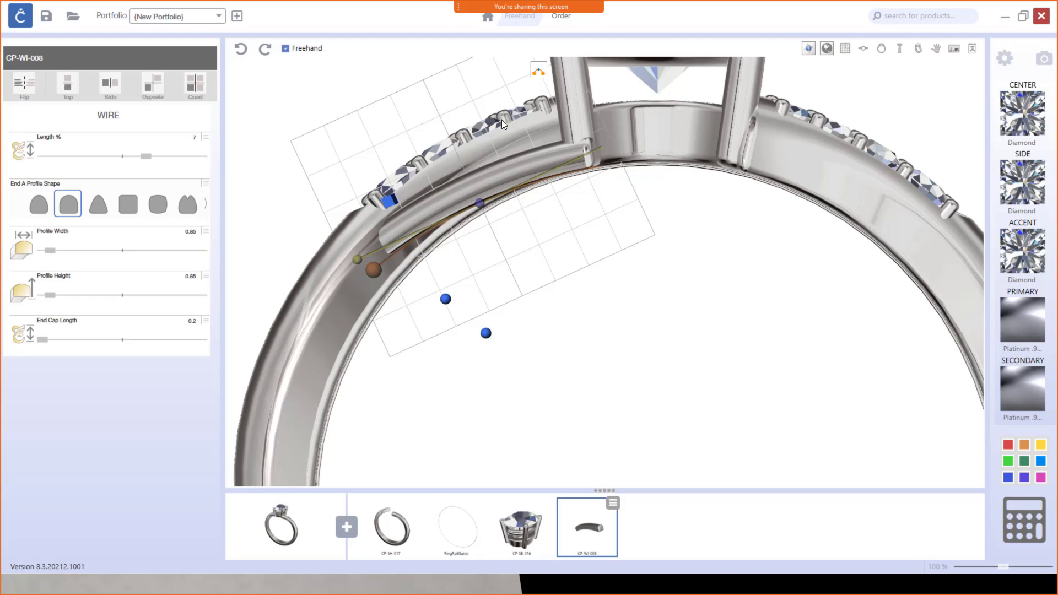
pyautogui.click(390, 205)
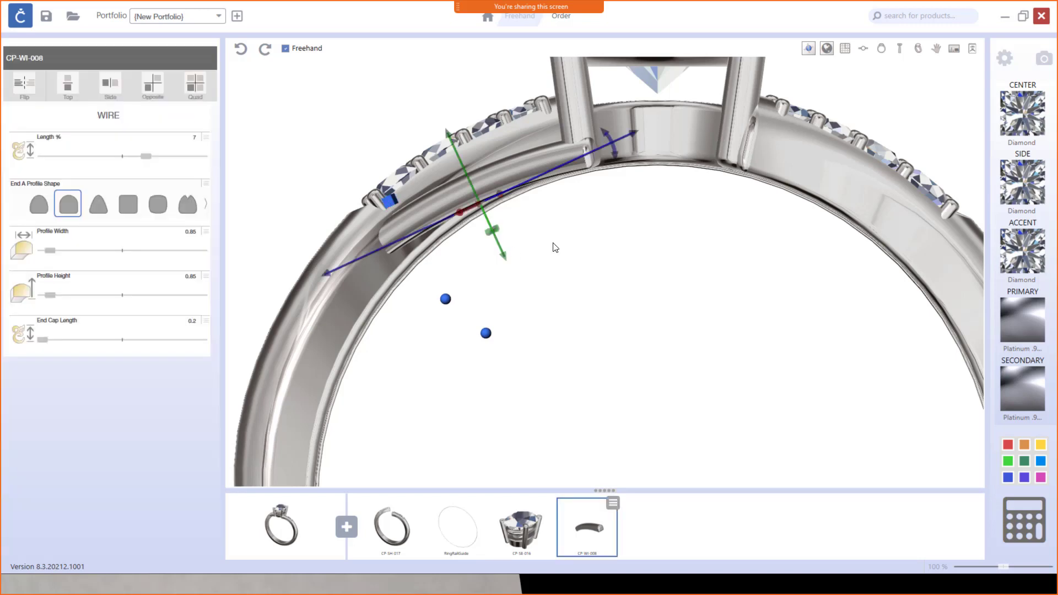
# Tilt the CP-WI-008 wire slightly and lower it toward the inner finger rail, checking its fit against the ring rail guide.
pyautogui.moveTo(611, 146); pyautogui.dragTo(604, 137)
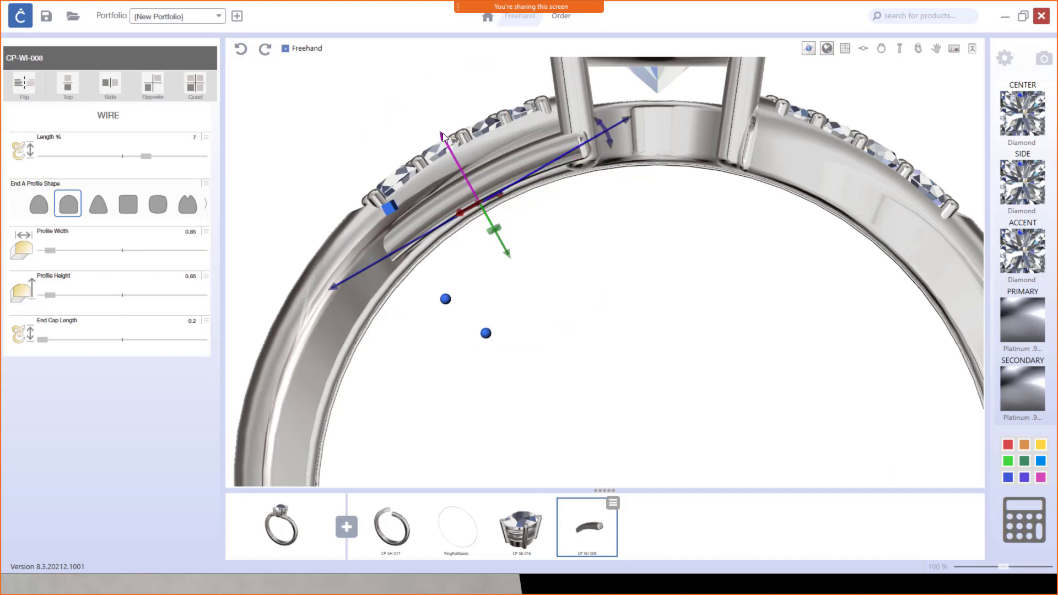
pyautogui.moveTo(444, 136); pyautogui.dragTo(452, 144)
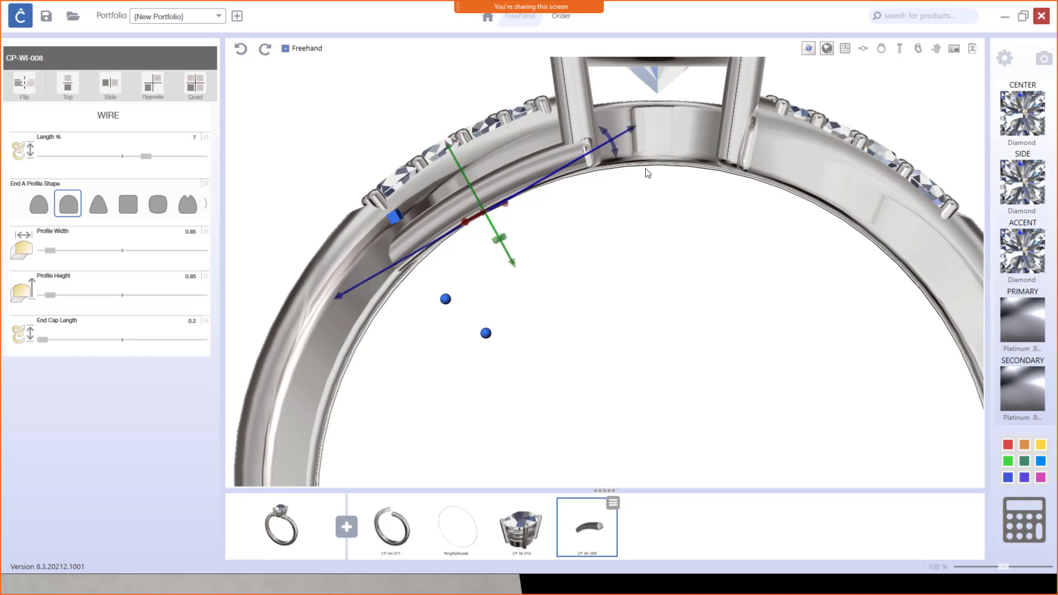
pyautogui.click(453, 526)
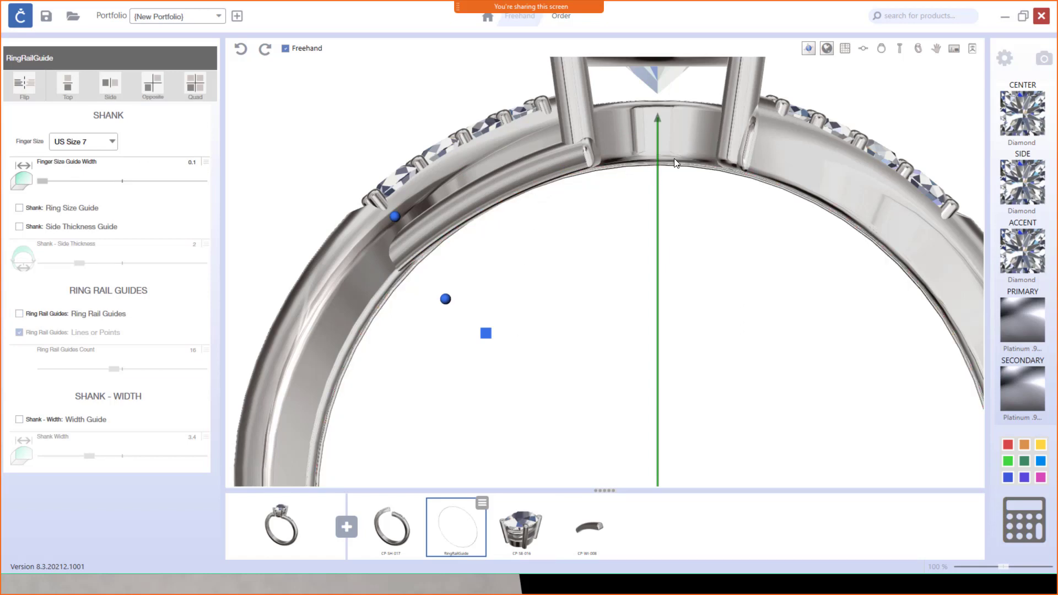
# Change the CP-WI-008 wire's End A profile shape to the first domed option.
pyautogui.click(918, 49)
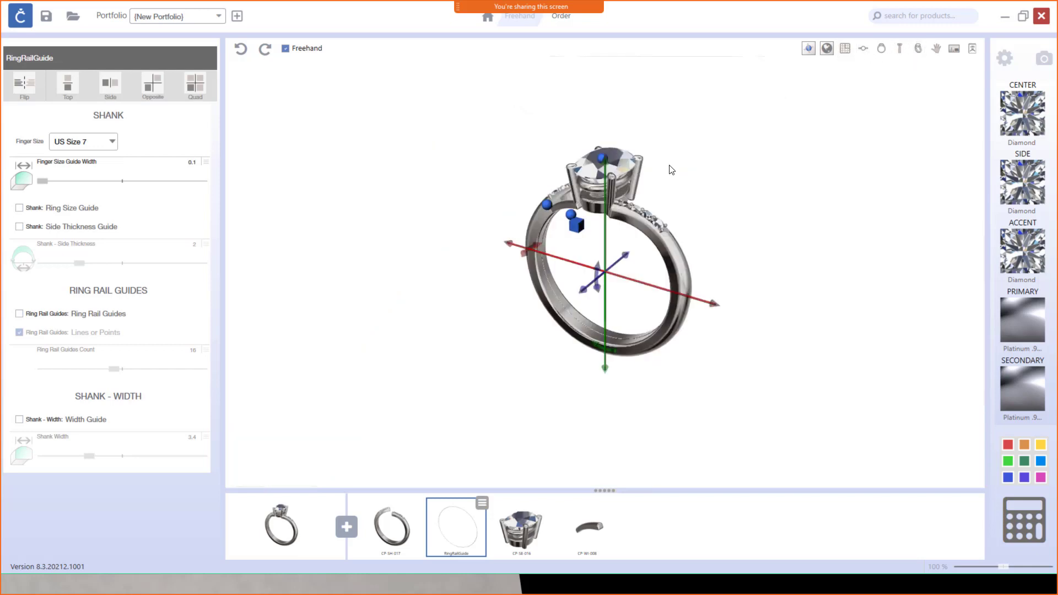
pyautogui.moveTo(671, 170); pyautogui.dragTo(689, 330)
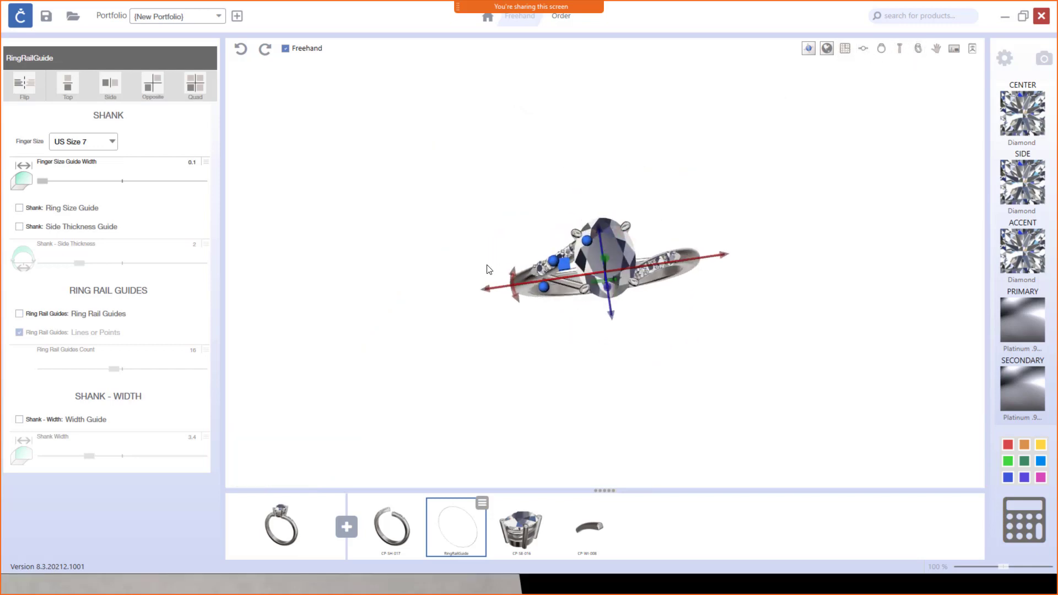
pyautogui.scroll(5, 525, 275)
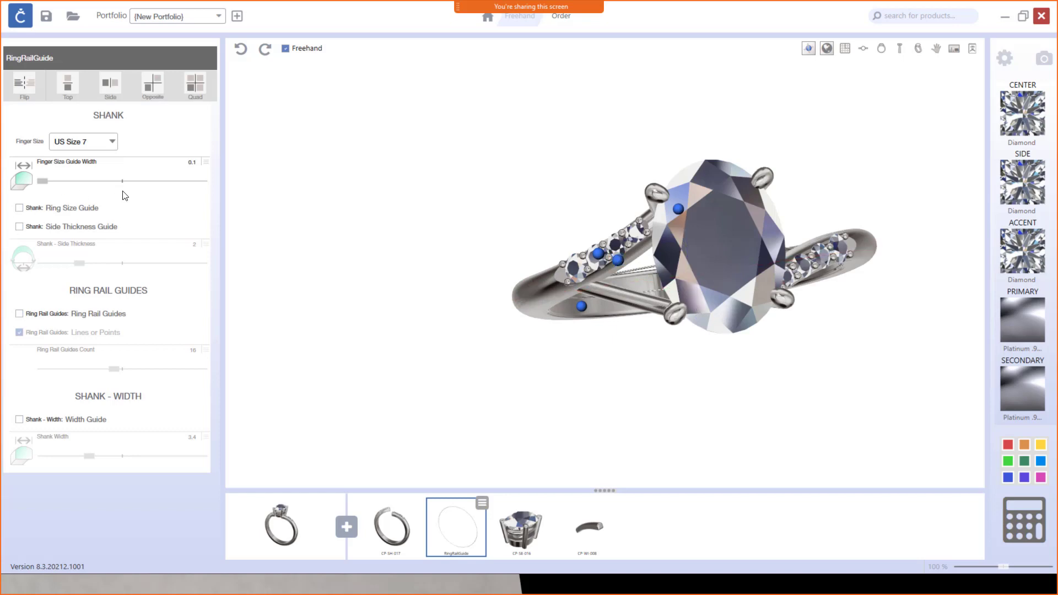
pyautogui.click(578, 530)
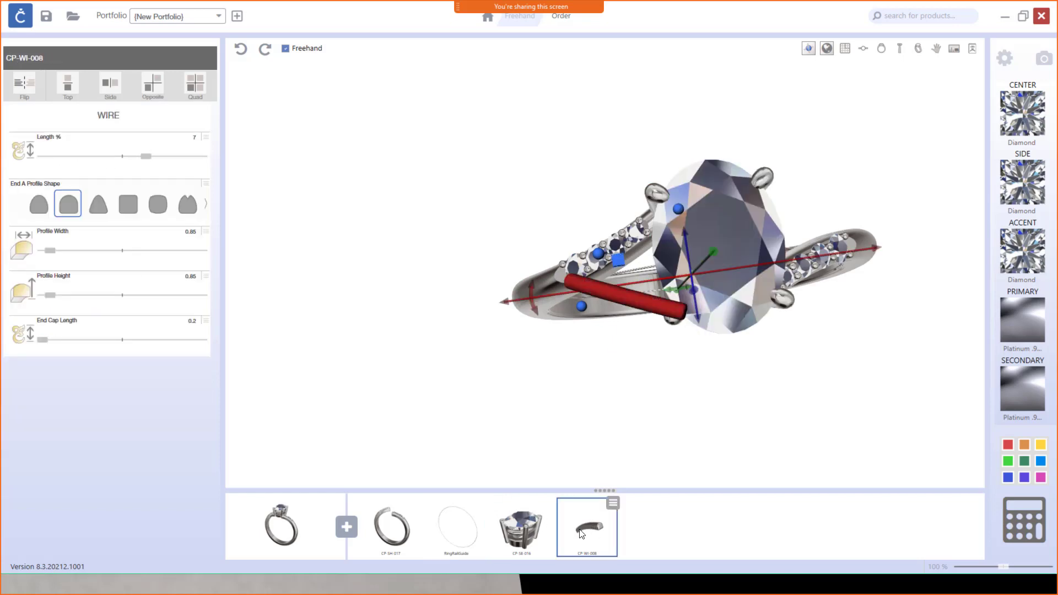
pyautogui.click(35, 207)
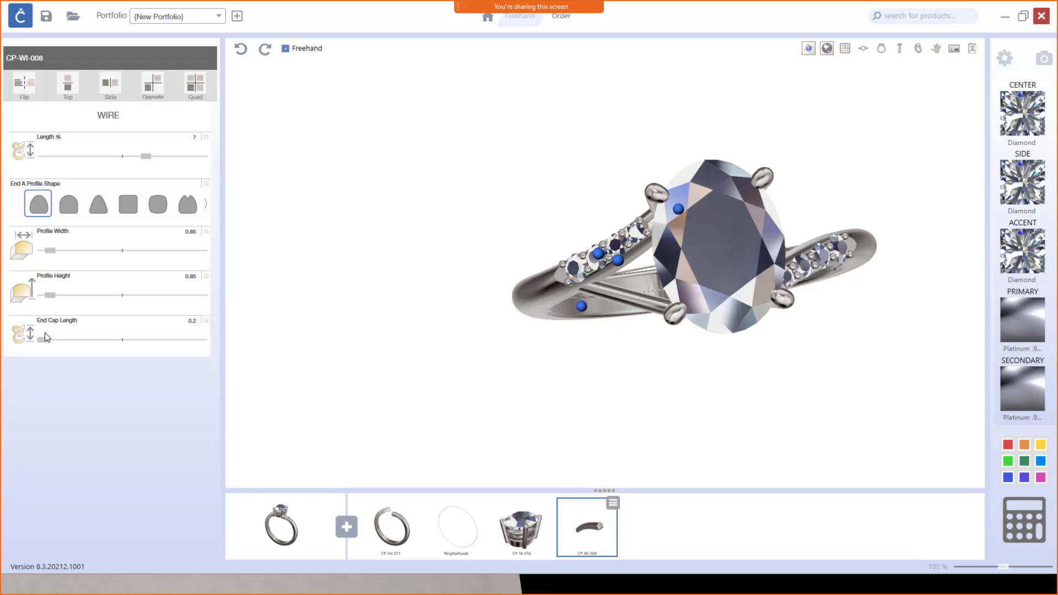
# Mirror the CP-WI-008 wire to the opposite side of the ring with the Opposite option.
pyautogui.click(581, 306)
pyautogui.moveTo(503, 354); pyautogui.dragTo(447, 342)
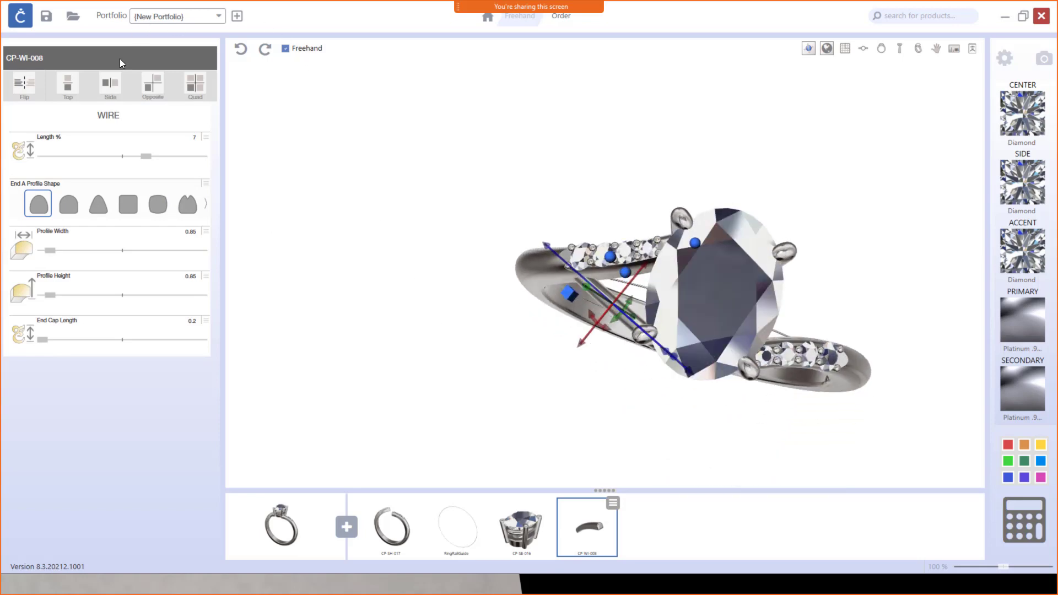
pyautogui.click(149, 86)
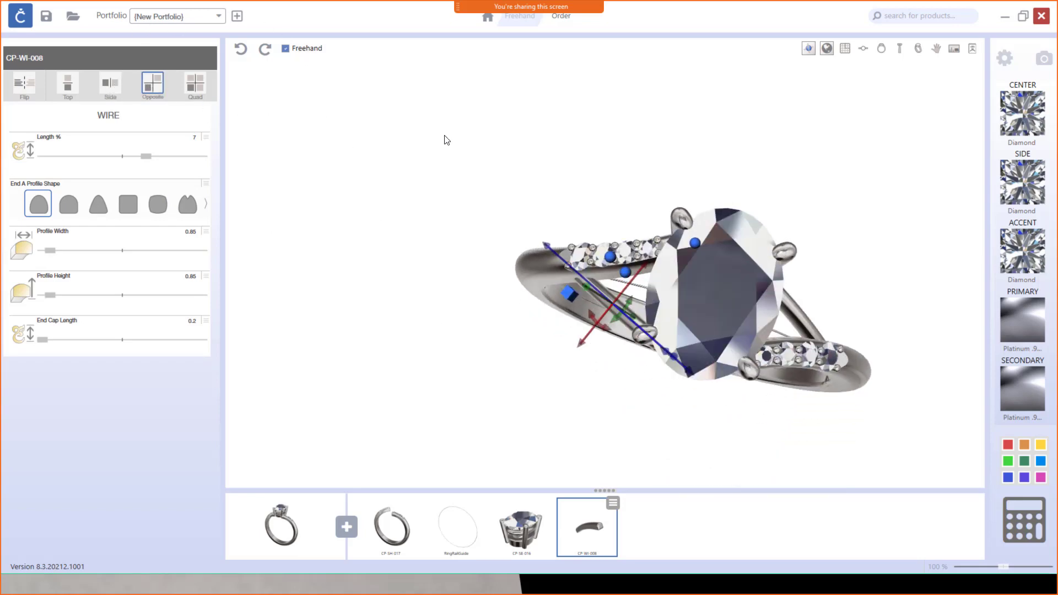
pyautogui.moveTo(804, 326); pyautogui.dragTo(406, 347)
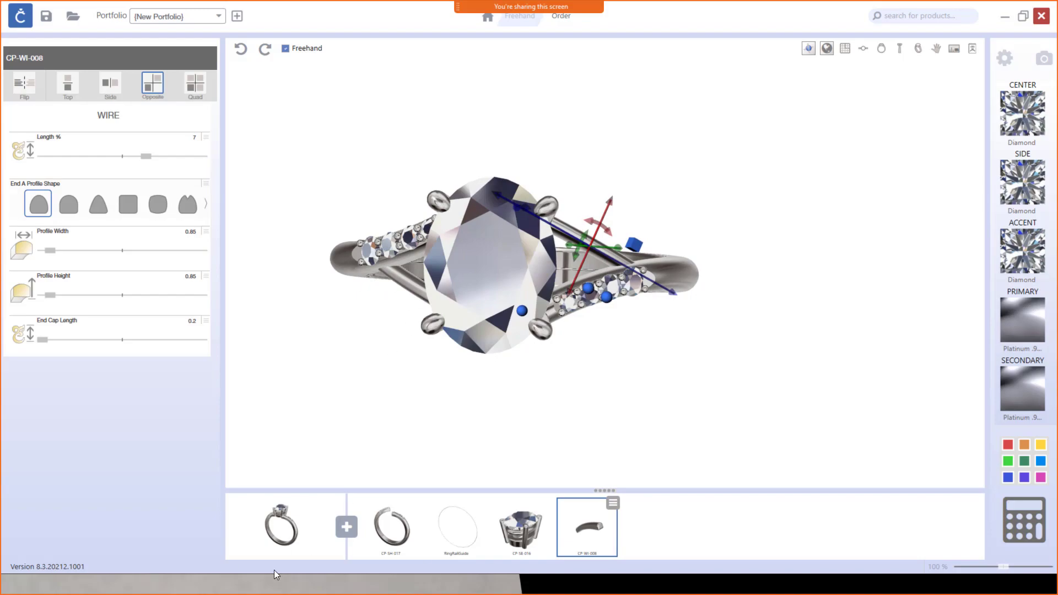
# Switch to the slide show to compare the ring with the bypass-style reference, and bring up the three-stone reference slide.
pyautogui.click(309, 584)
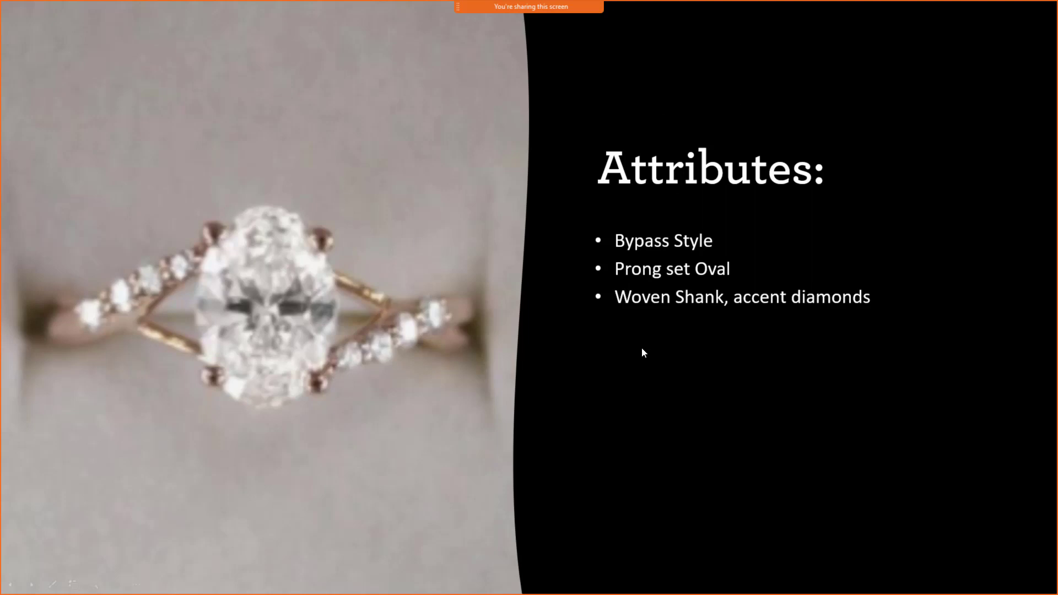
pyautogui.hotkey('alt', 'Tab')
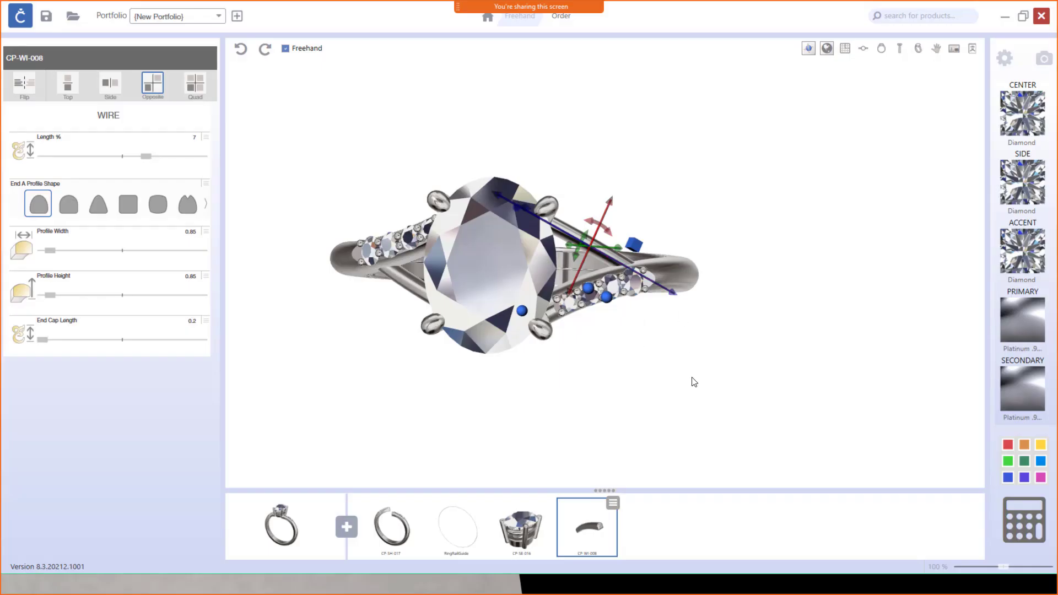
pyautogui.click(279, 585)
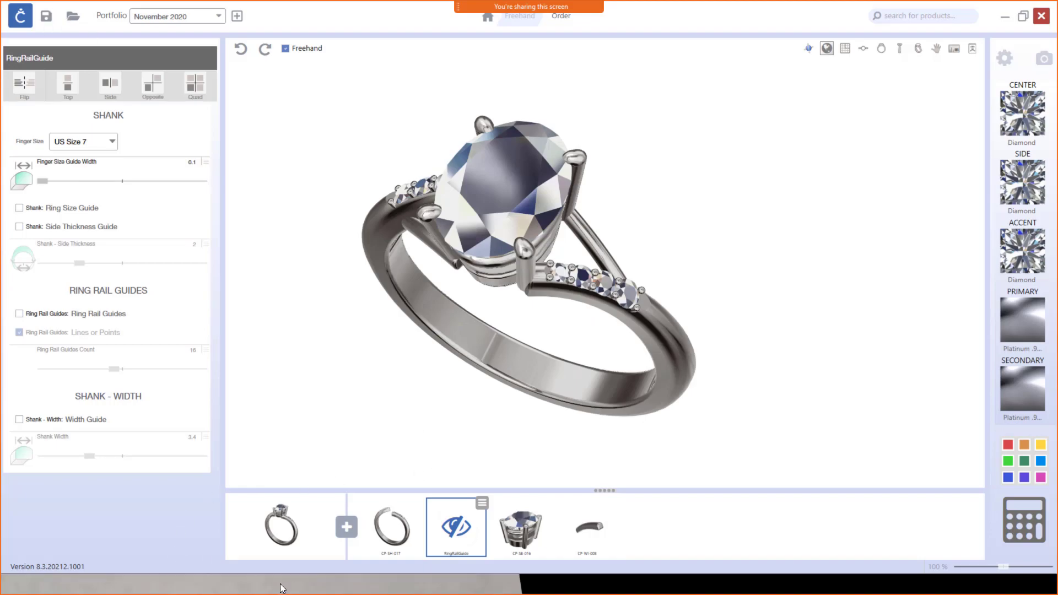
pyautogui.click(381, 526)
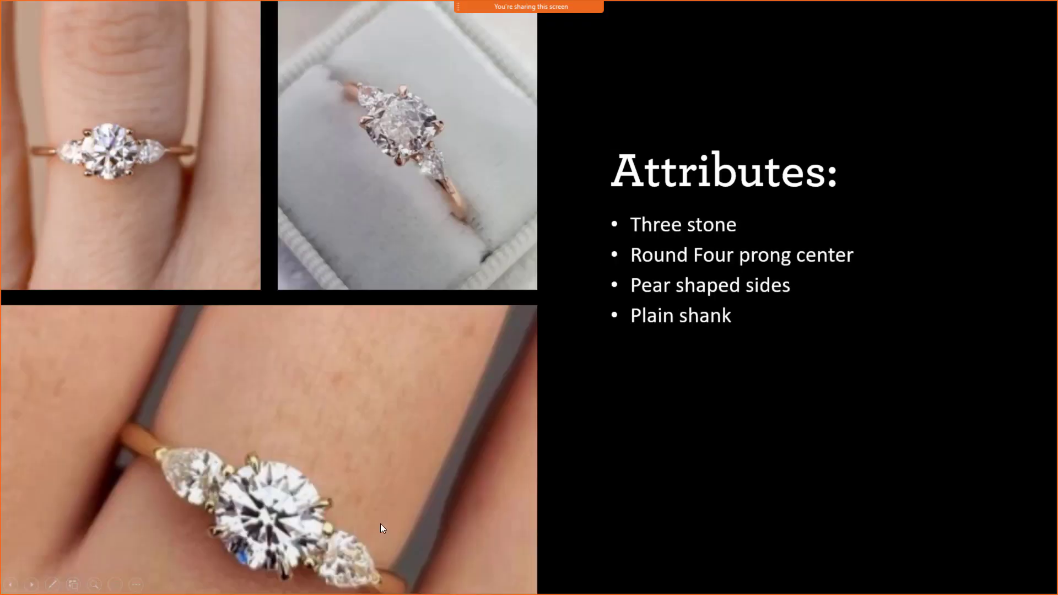
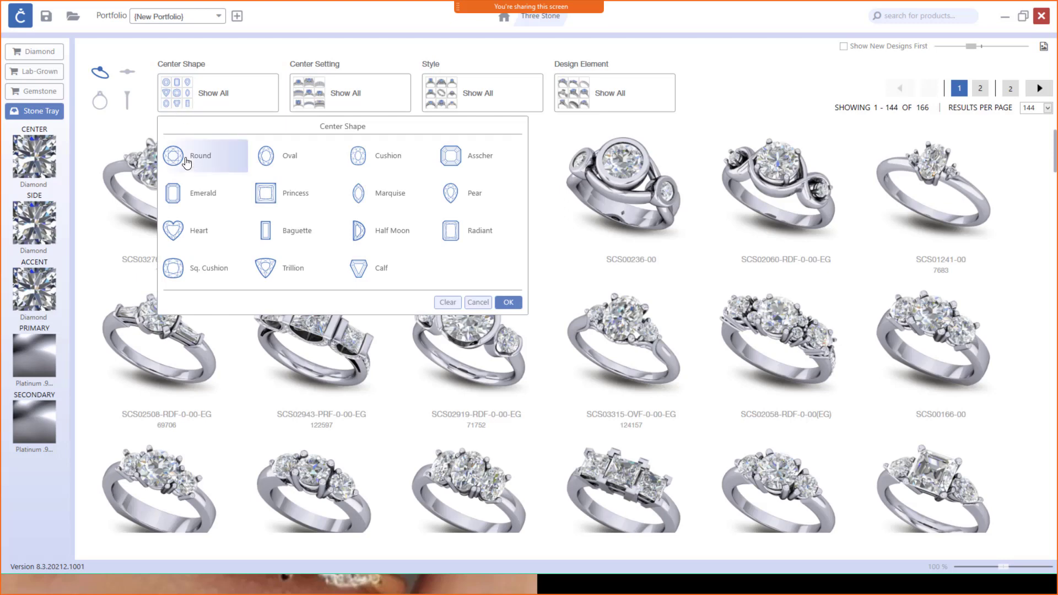
# Filter the three-stone designs to a Round center shape and a Prong center setting.
pyautogui.click(185, 161)
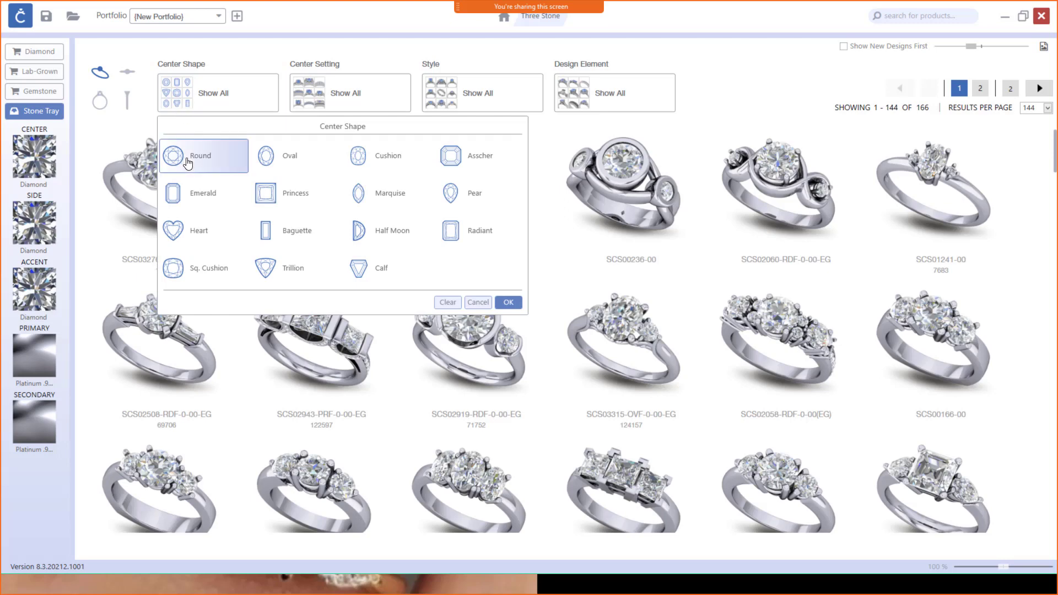
pyautogui.click(507, 302)
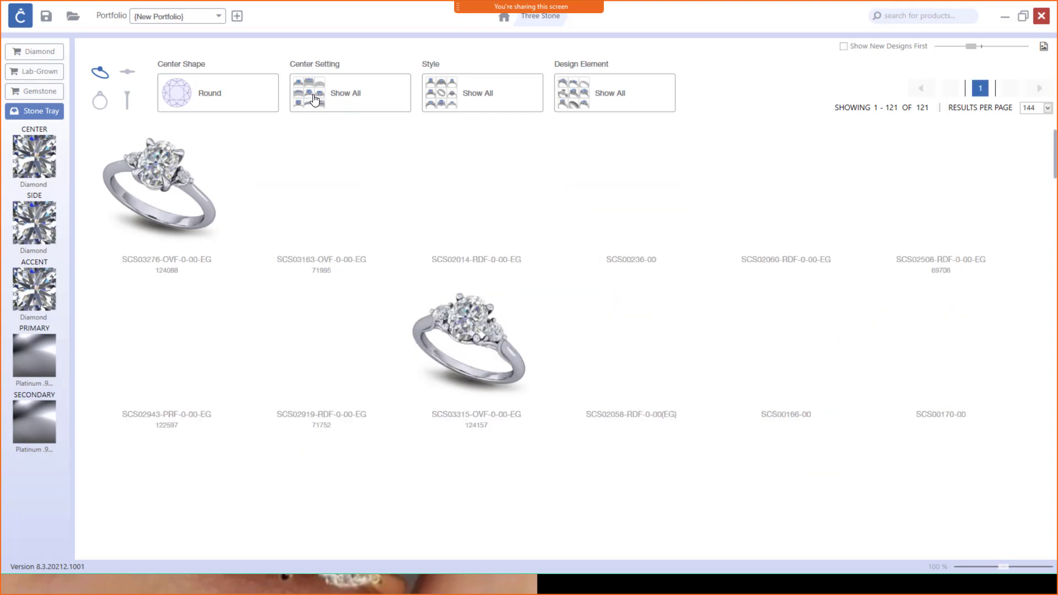
pyautogui.click(315, 99)
pyautogui.click(337, 156)
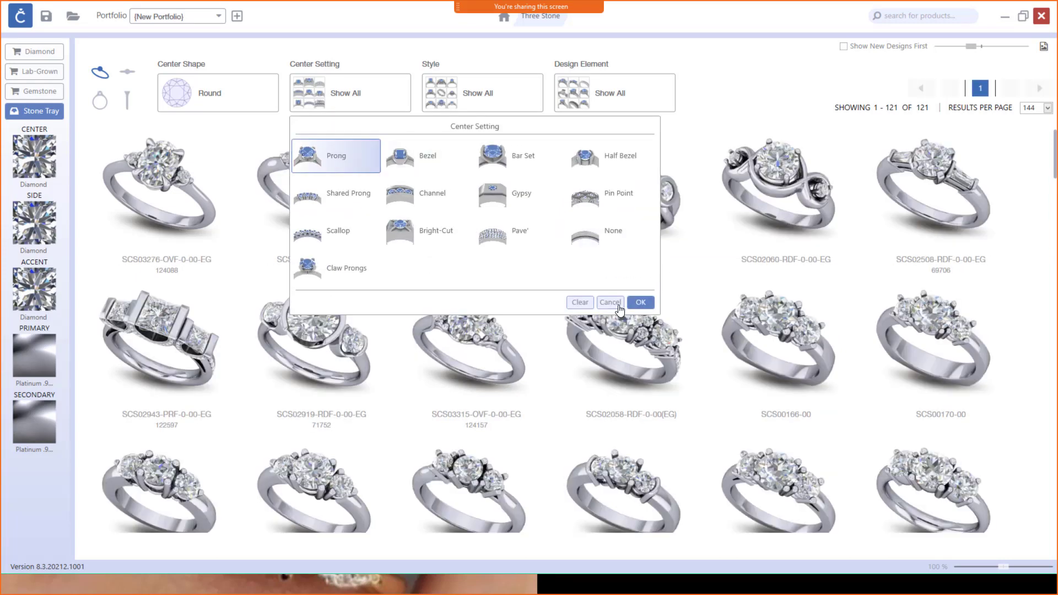
pyautogui.click(639, 304)
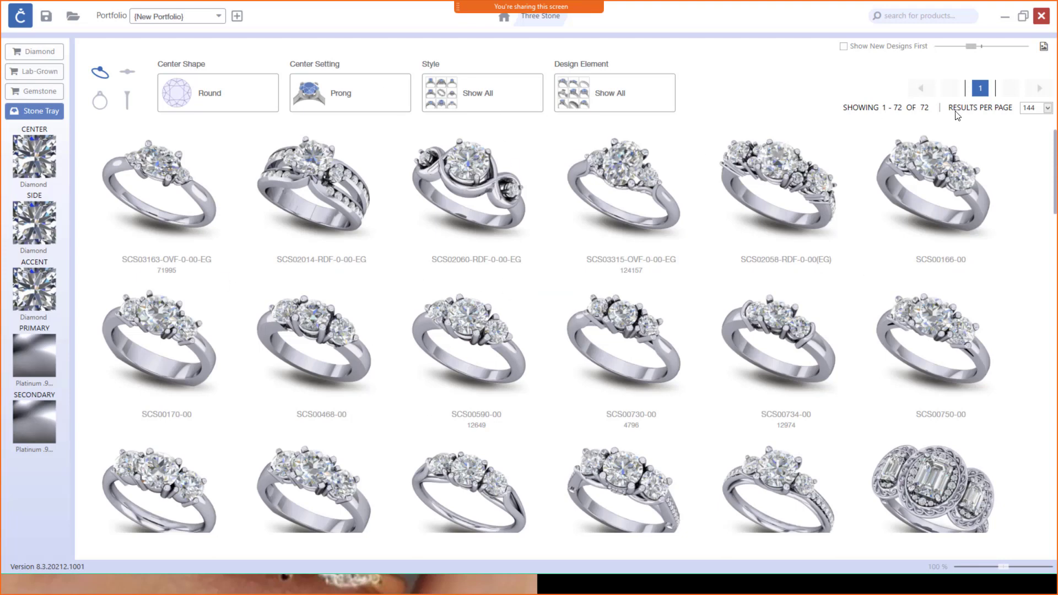
# Browse the filtered three-stone rings for a plain-shank base design suited to pear-shaped side stones.
pyautogui.scroll(-5, 667, 259)
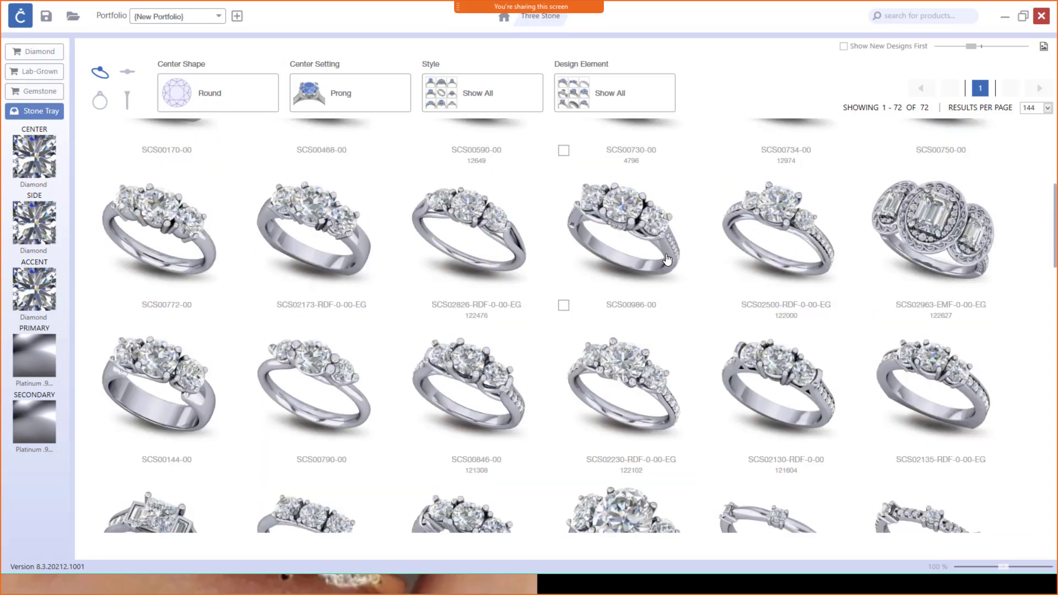
pyautogui.scroll(-10, 667, 259)
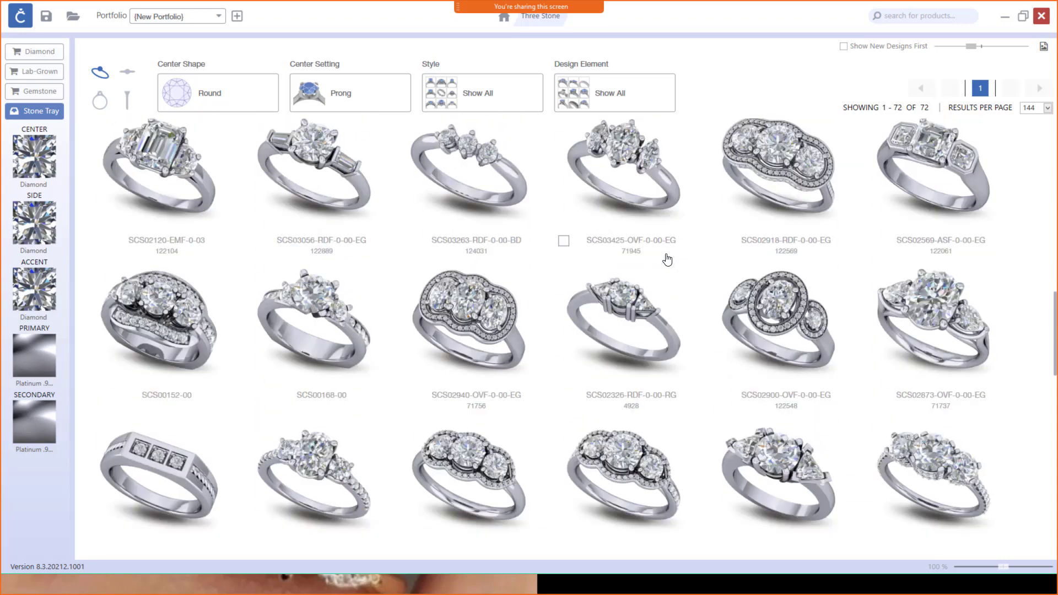
pyautogui.scroll(-15, 667, 259)
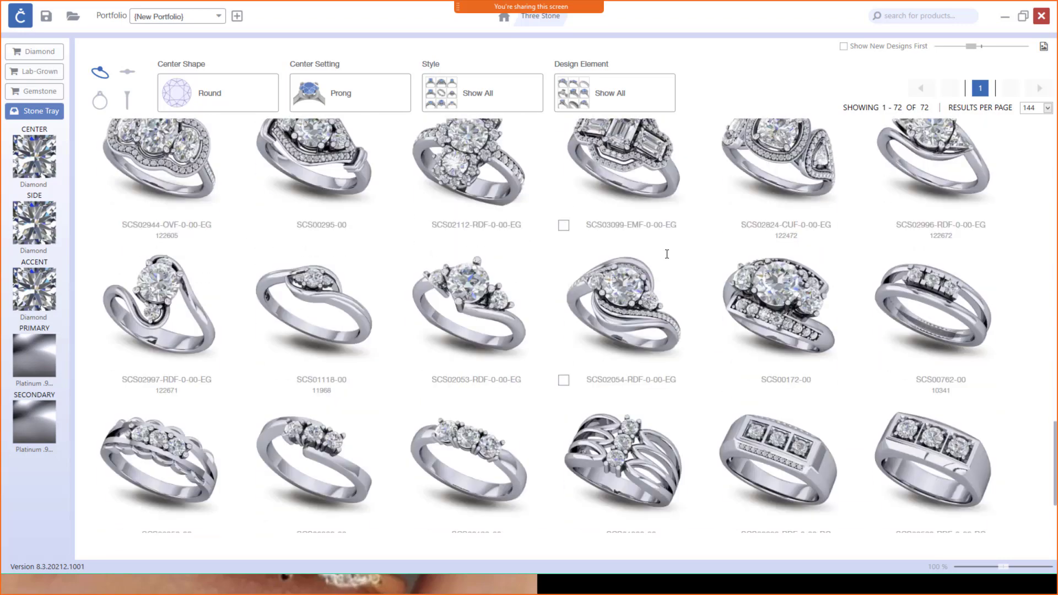
pyautogui.scroll(-3, 666, 256)
pyautogui.scroll(8, 667, 260)
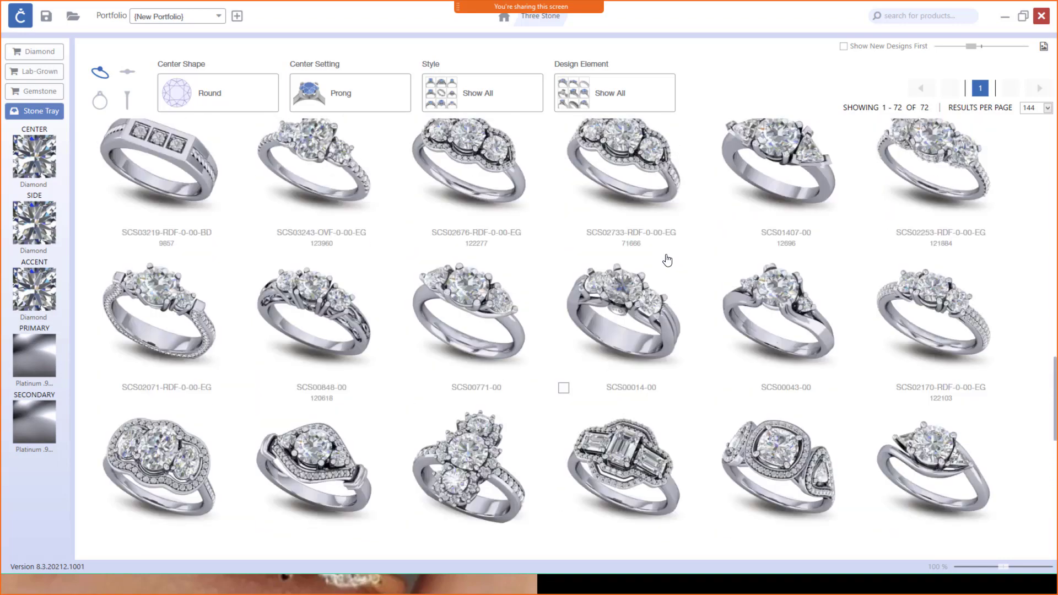
pyautogui.scroll(8, 667, 260)
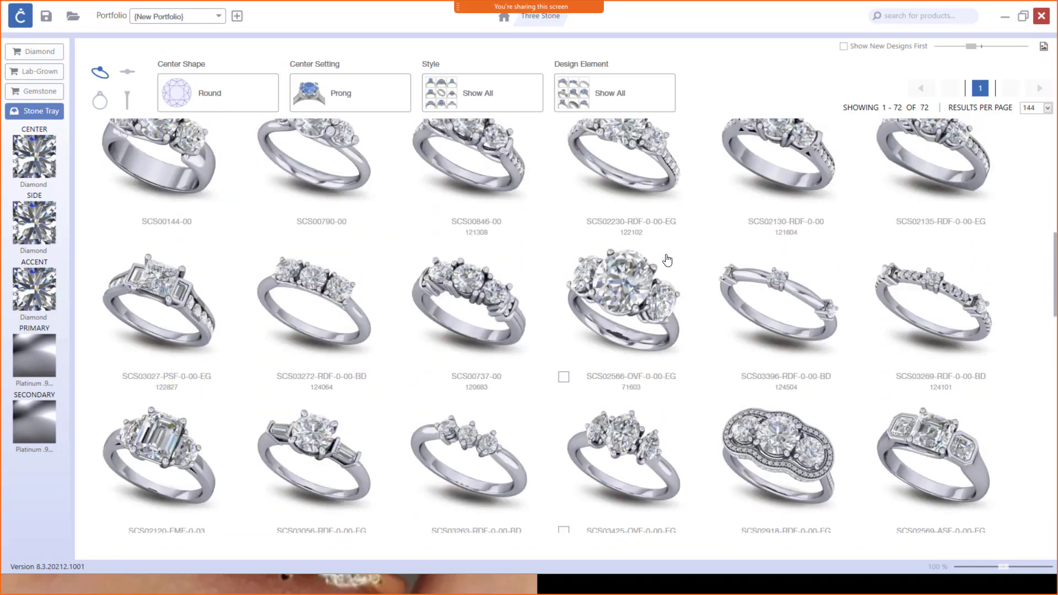
pyautogui.scroll(5, 667, 259)
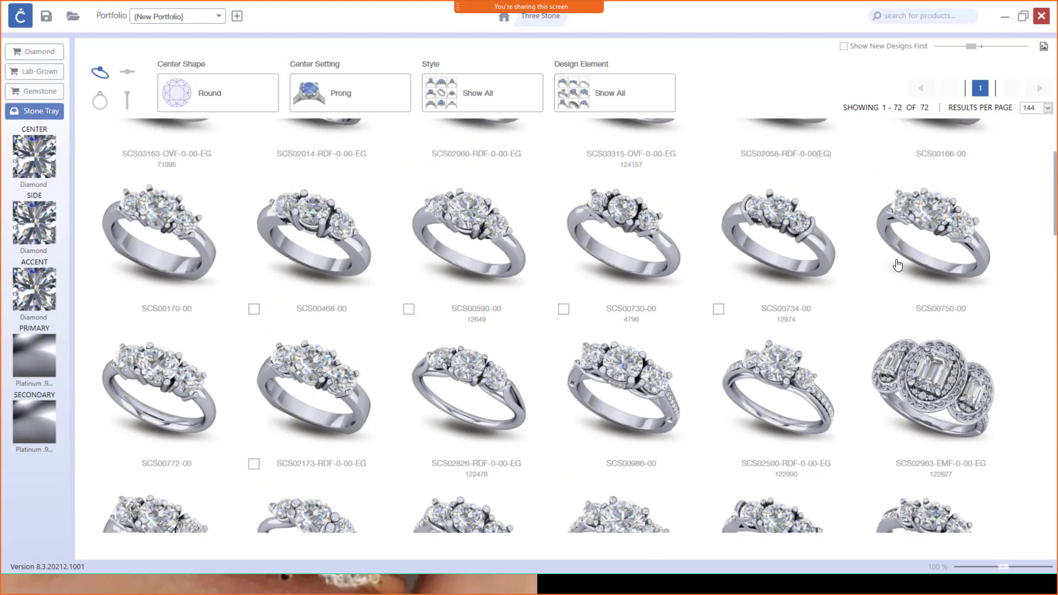
pyautogui.scroll(2, 432, 294)
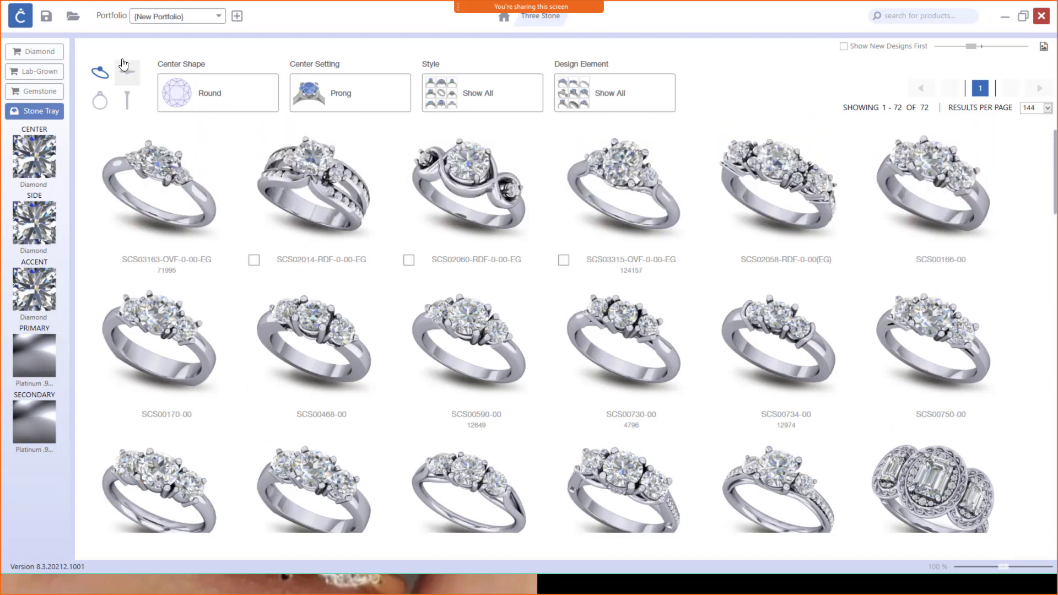
# Open the saved variation of SCS00772-00 from the November 2020-3stone portfolio and inspect its side stones and shank.
pyautogui.click(74, 18)
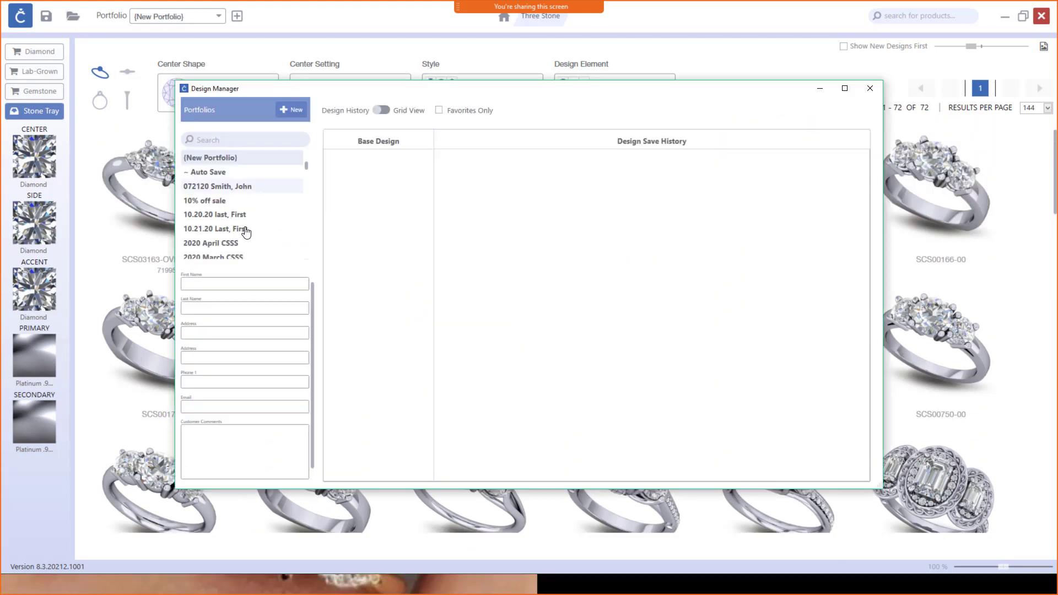
pyautogui.scroll(-6, 246, 232)
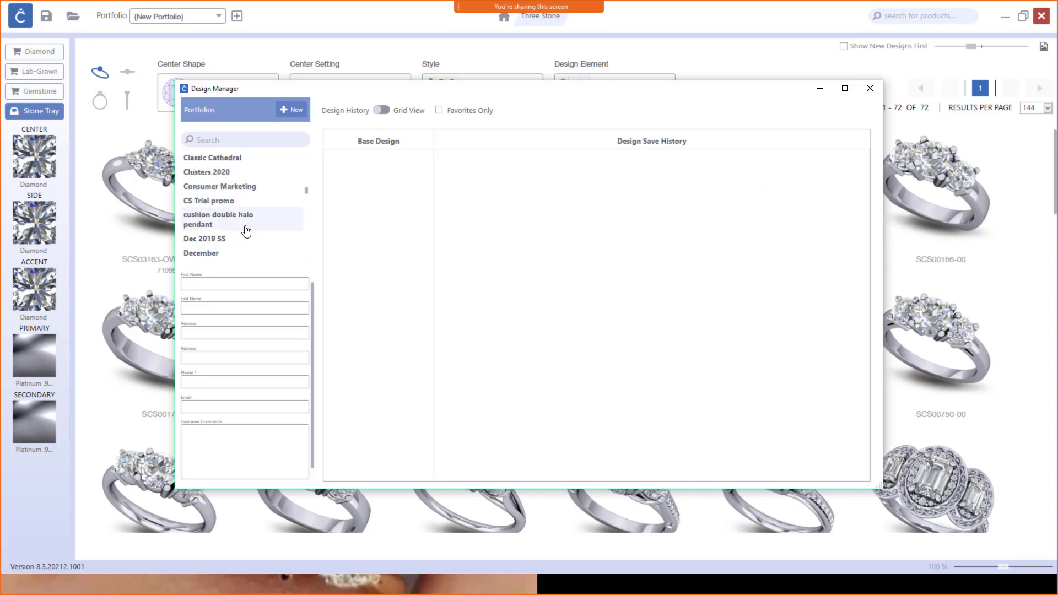
pyautogui.scroll(-6, 246, 232)
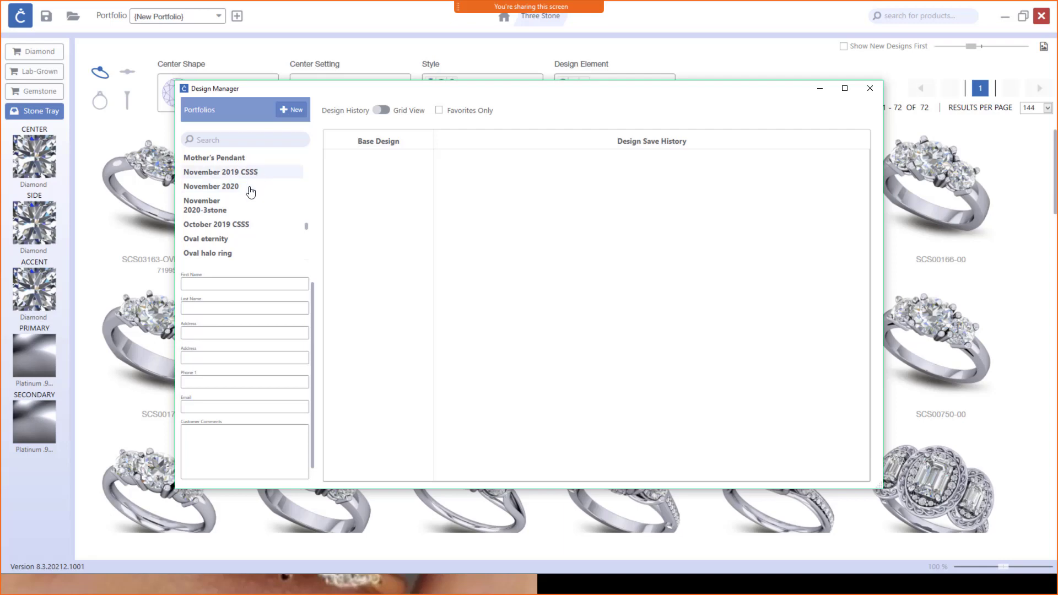
pyautogui.click(244, 209)
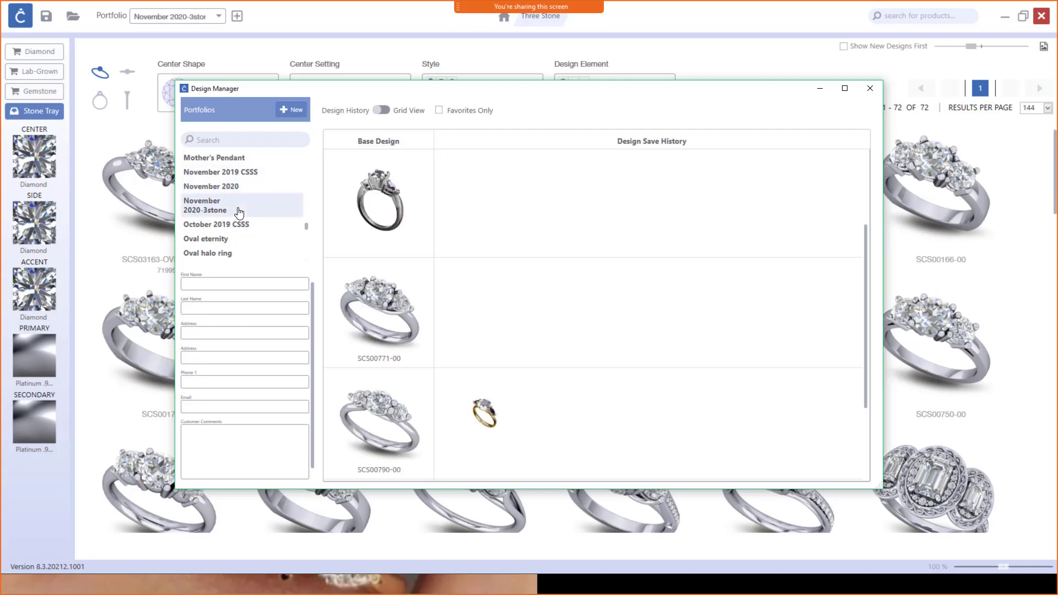
pyautogui.scroll(-2, 456, 309)
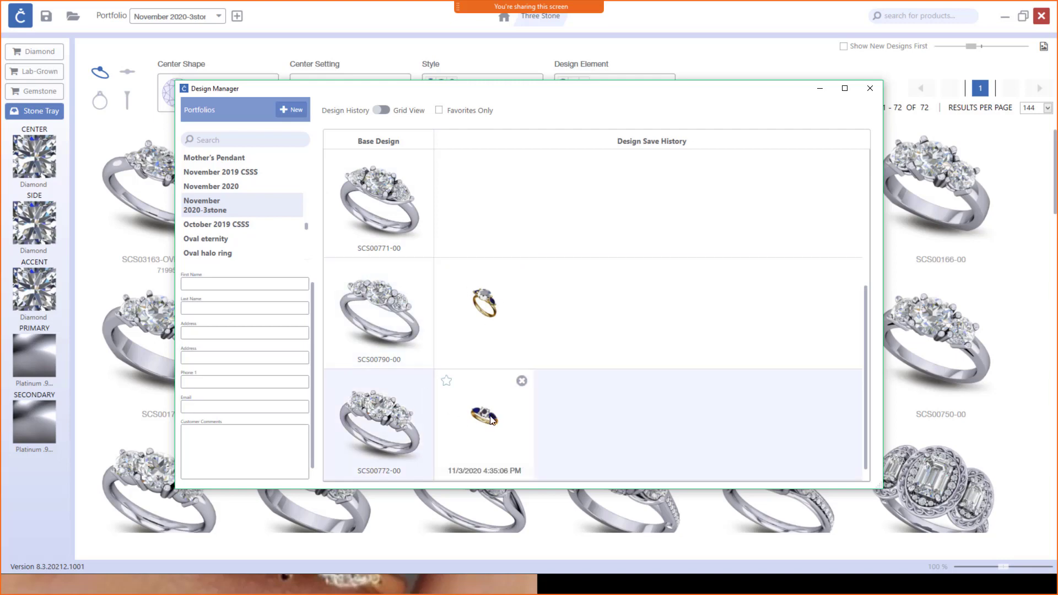
pyautogui.doubleClick(495, 417)
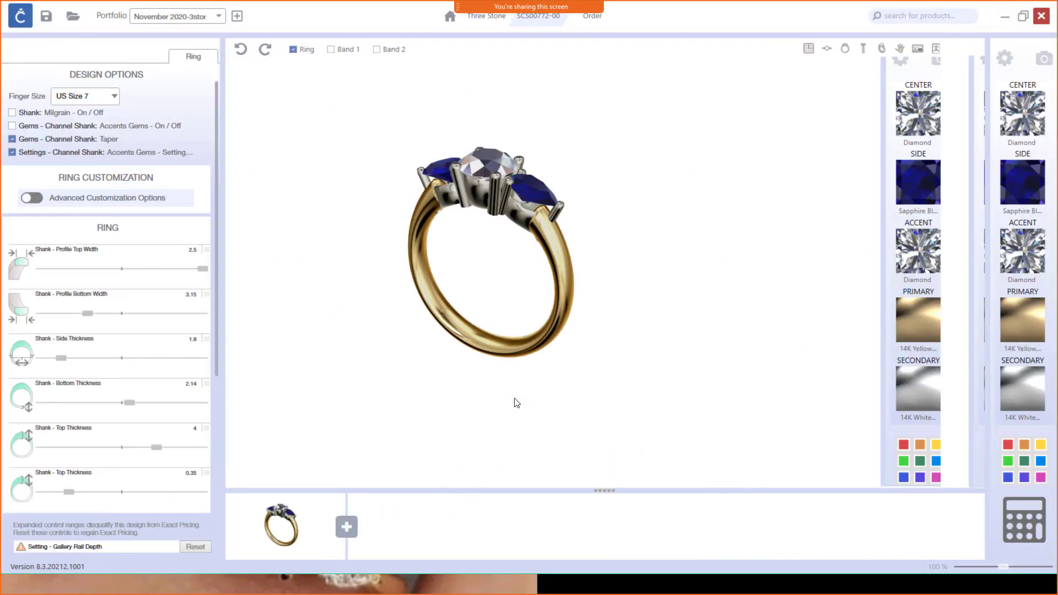
pyautogui.moveTo(519, 255); pyautogui.dragTo(272, 223)
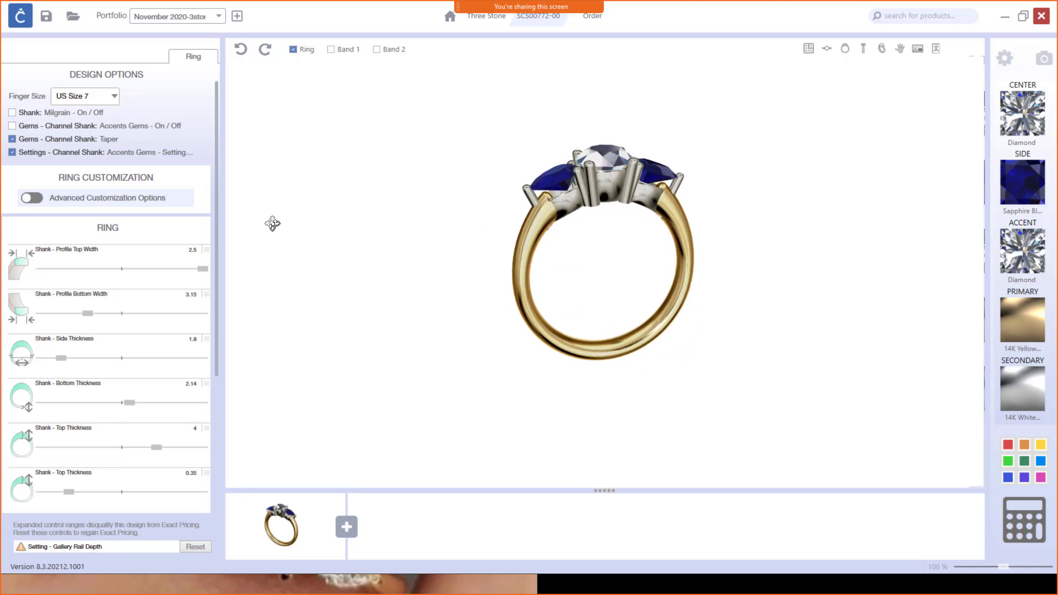
pyautogui.moveTo(596, 291); pyautogui.dragTo(574, 351)
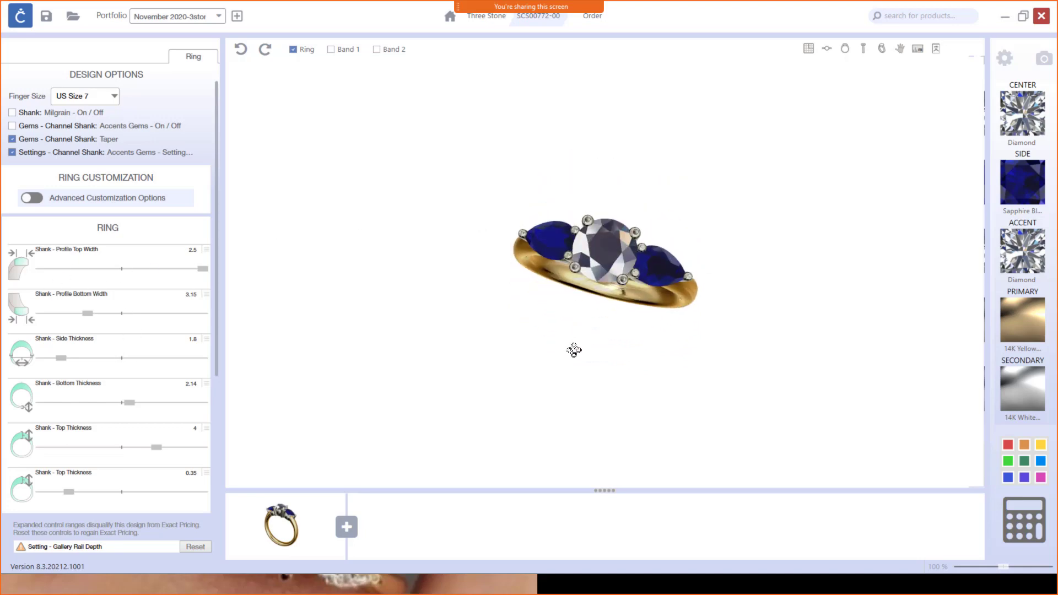
# Open the saved variation of SCS00790-00 and inspect its pear side stones, prongs and side setting options.
pyautogui.click(72, 19)
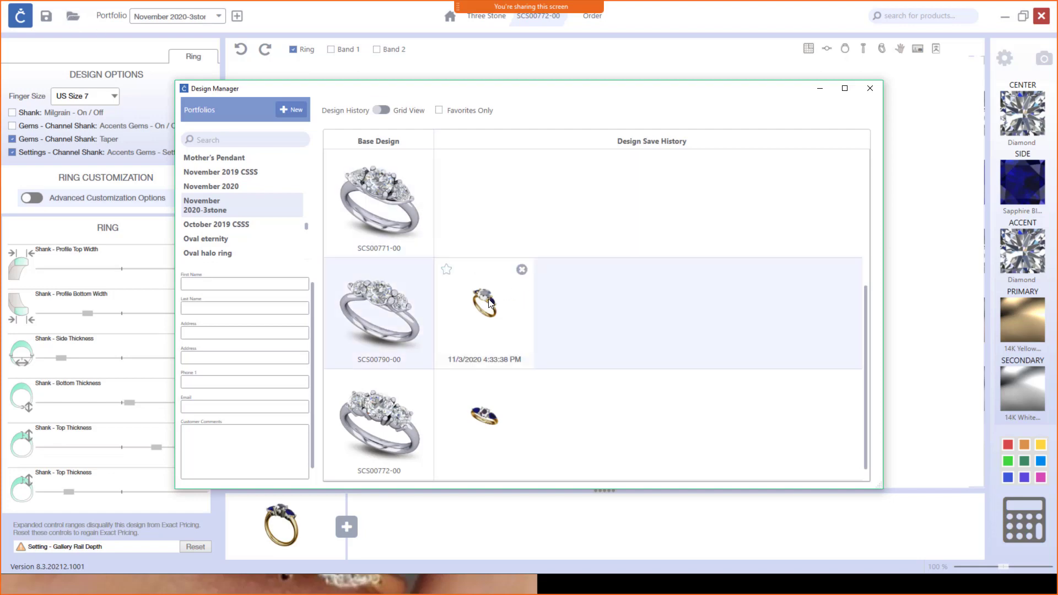
pyautogui.click(489, 302)
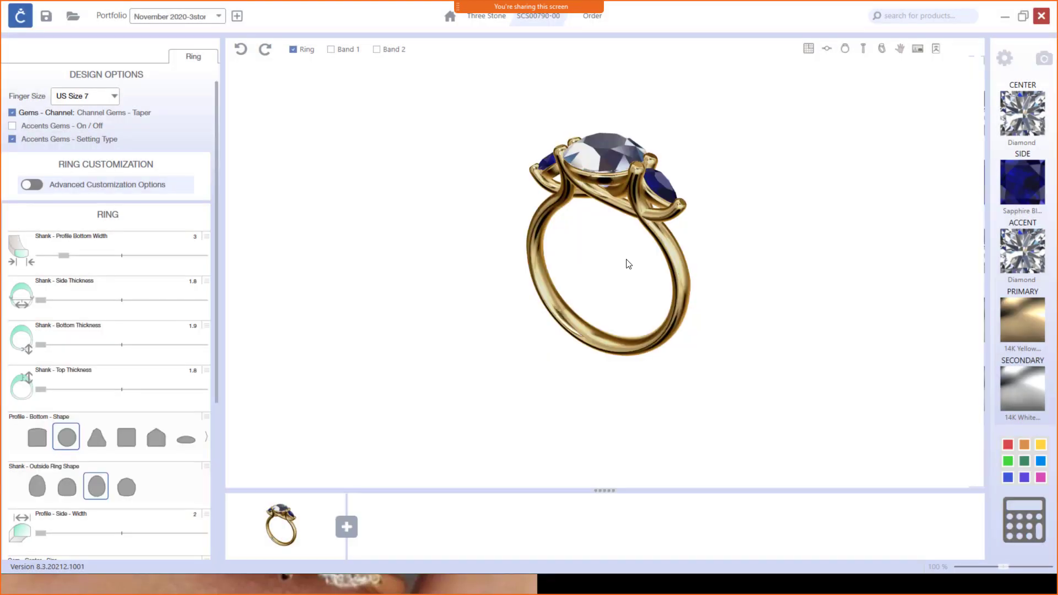
pyautogui.moveTo(625, 259); pyautogui.dragTo(651, 351, button='right')
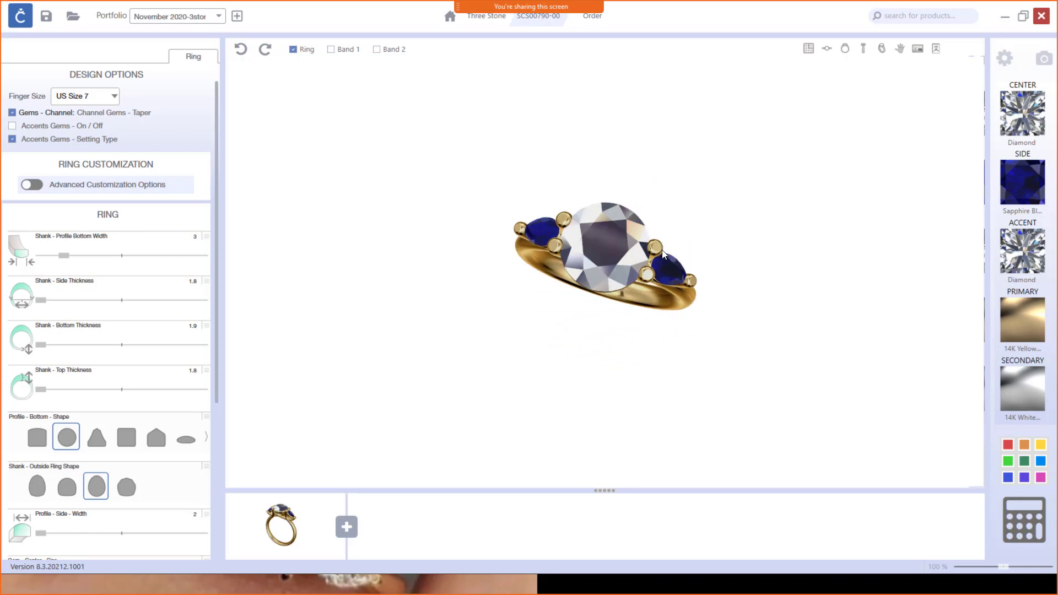
pyautogui.click(37, 185)
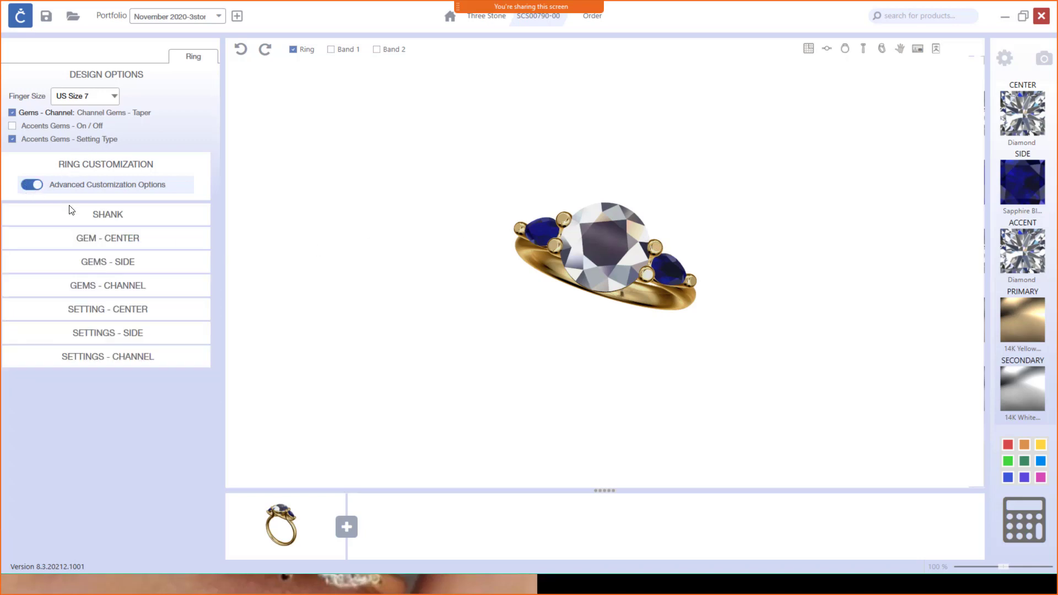
pyautogui.click(98, 338)
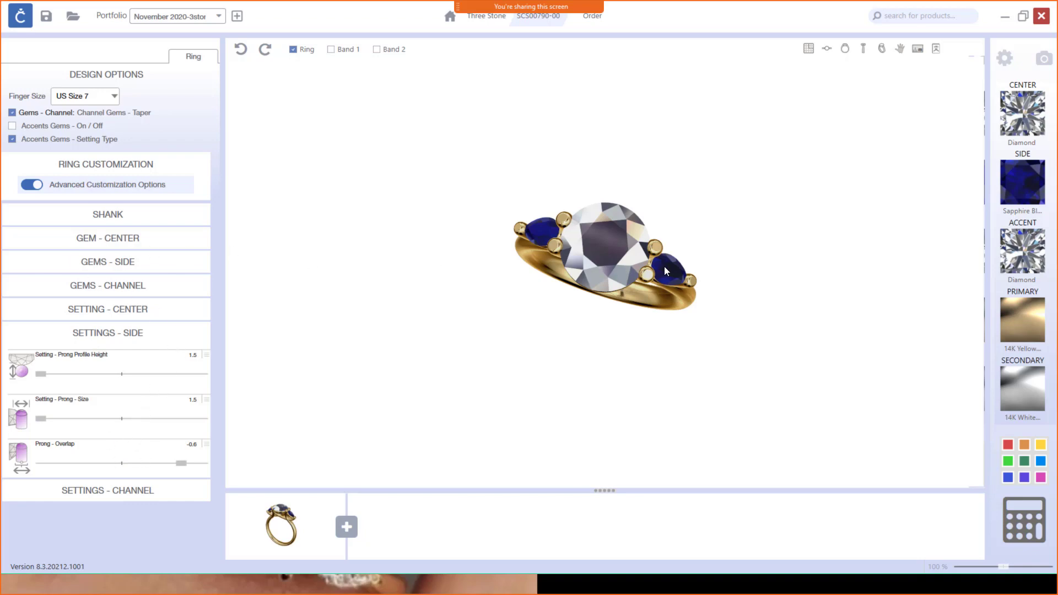
pyautogui.moveTo(691, 281); pyautogui.dragTo(665, 326)
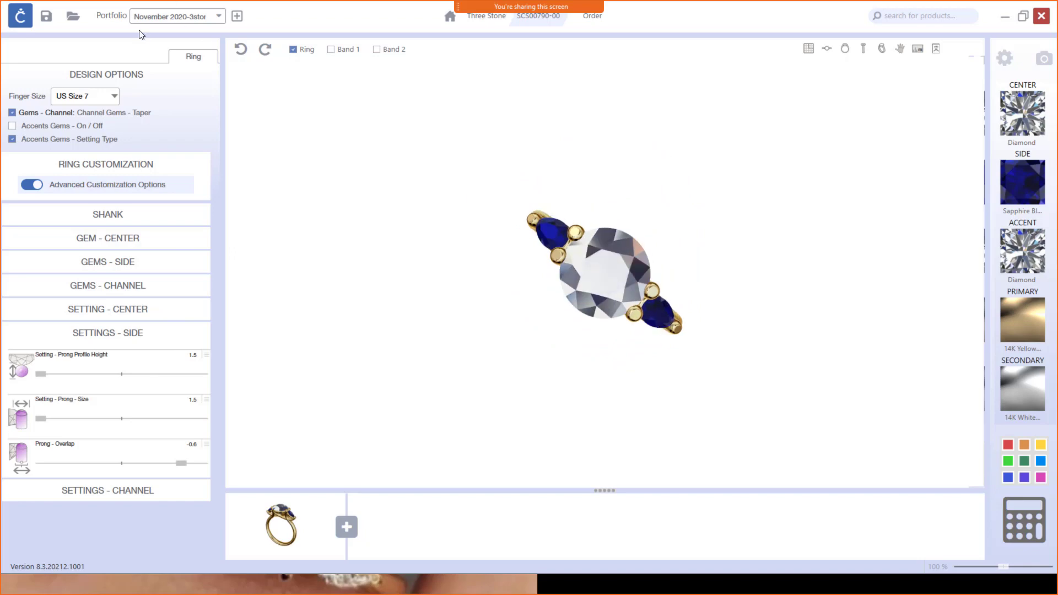
# Open the saved variation of SCS00771-00 and examine its center and side stones from above.
pyautogui.click(74, 16)
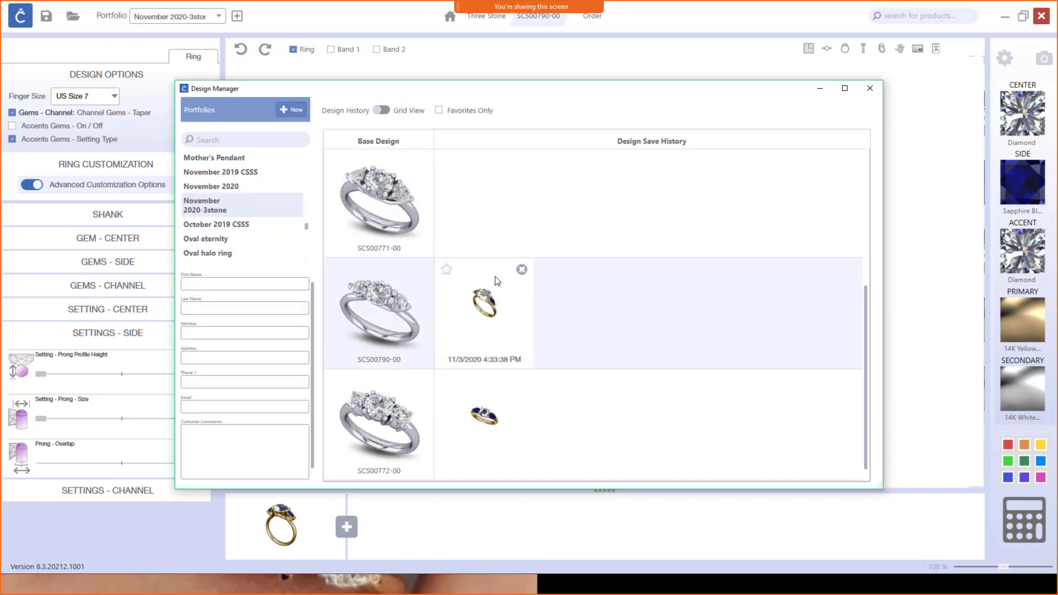
pyautogui.click(388, 186)
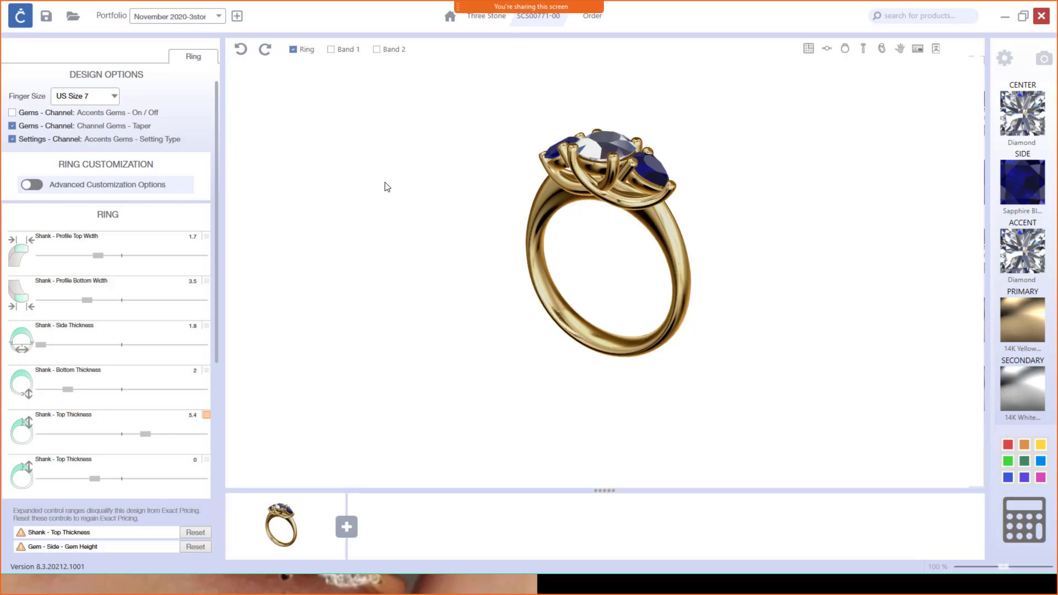
pyautogui.moveTo(623, 182); pyautogui.dragTo(630, 270, button='right')
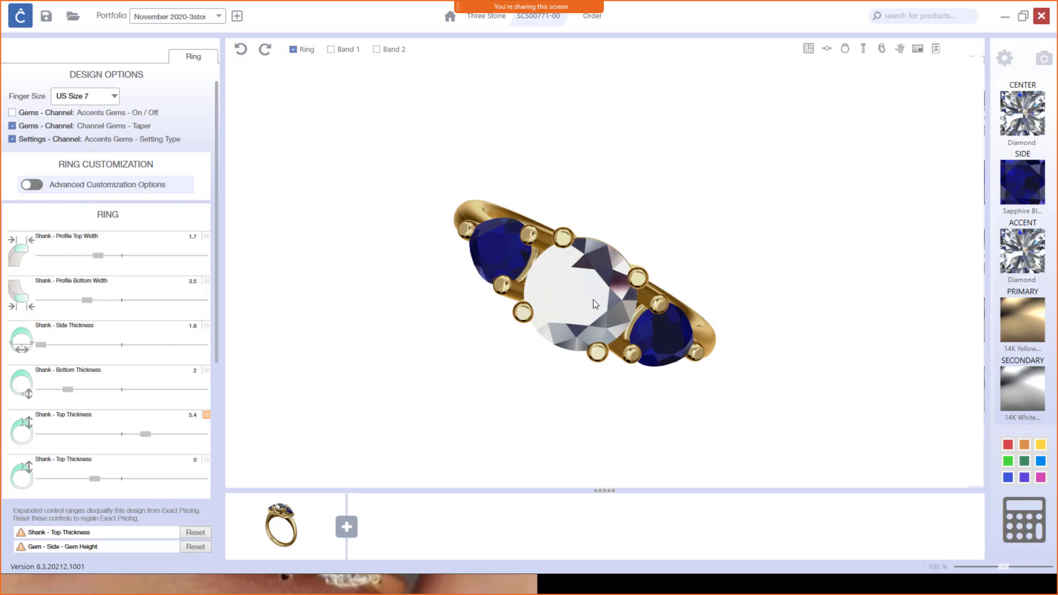
pyautogui.moveTo(568, 322); pyautogui.dragTo(538, 310)
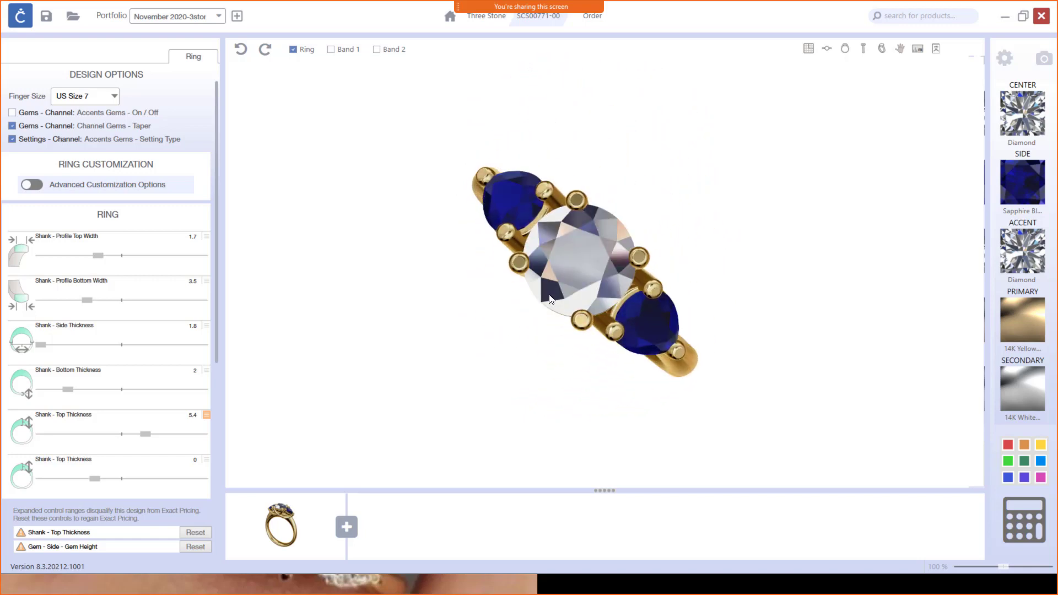
pyautogui.scroll(-3, 568, 313)
pyautogui.moveTo(623, 318); pyautogui.dragTo(640, 325)
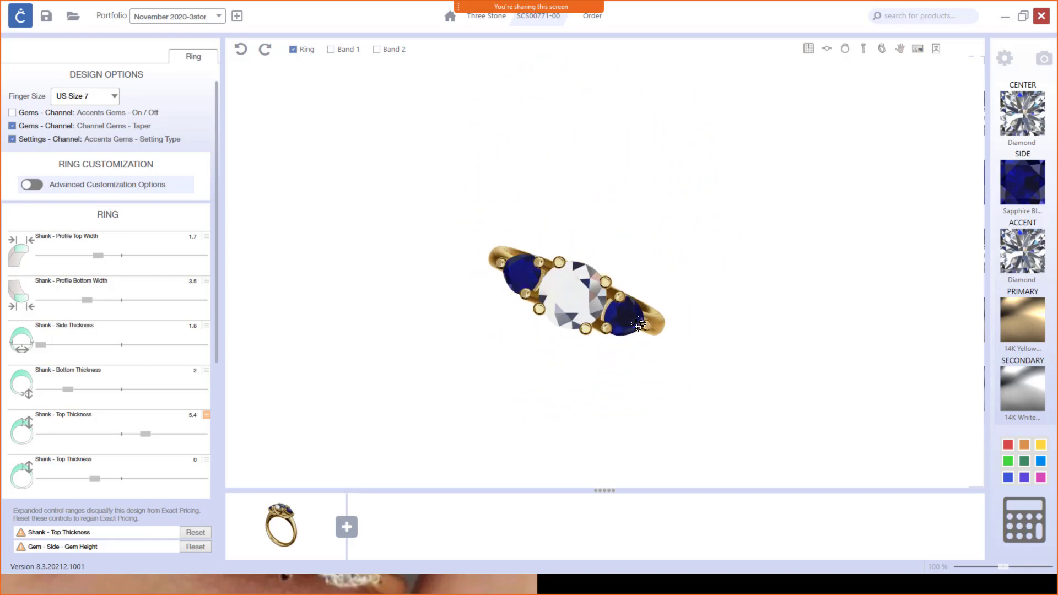
# Compare the ring with the three-stone reference slide, and examine its crossed prong gallery from the front in the design software.
pyautogui.click(444, 591)
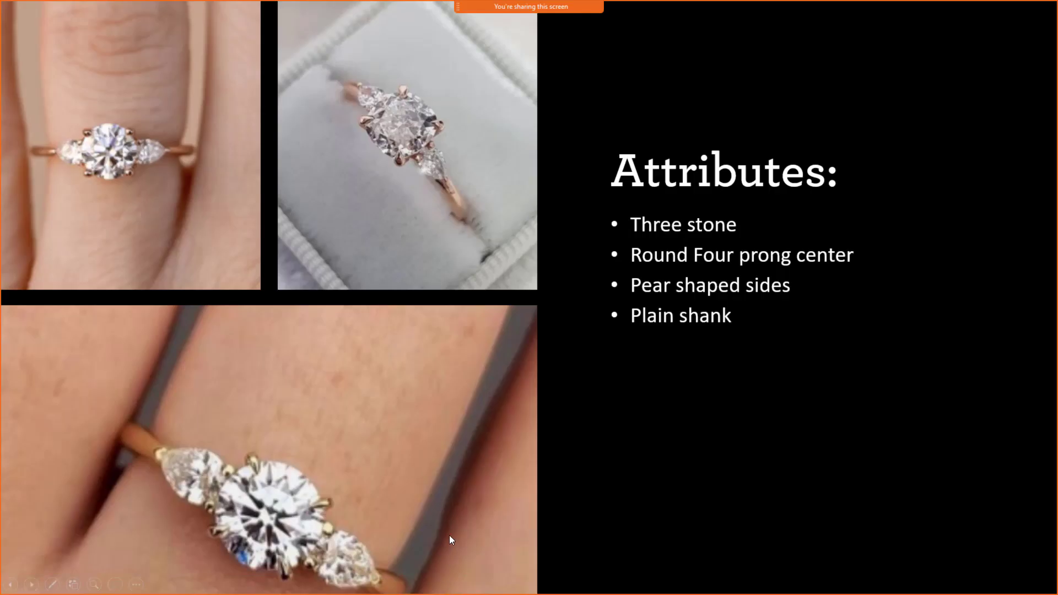
pyautogui.hotkey('alt', 'Tab')
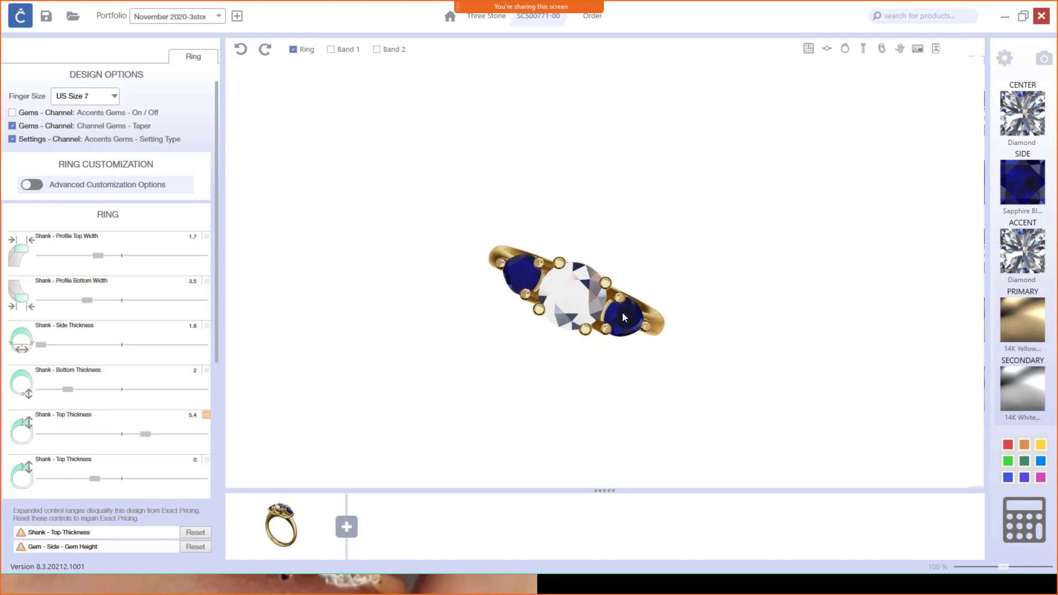
pyautogui.moveTo(622, 312); pyautogui.dragTo(632, 195)
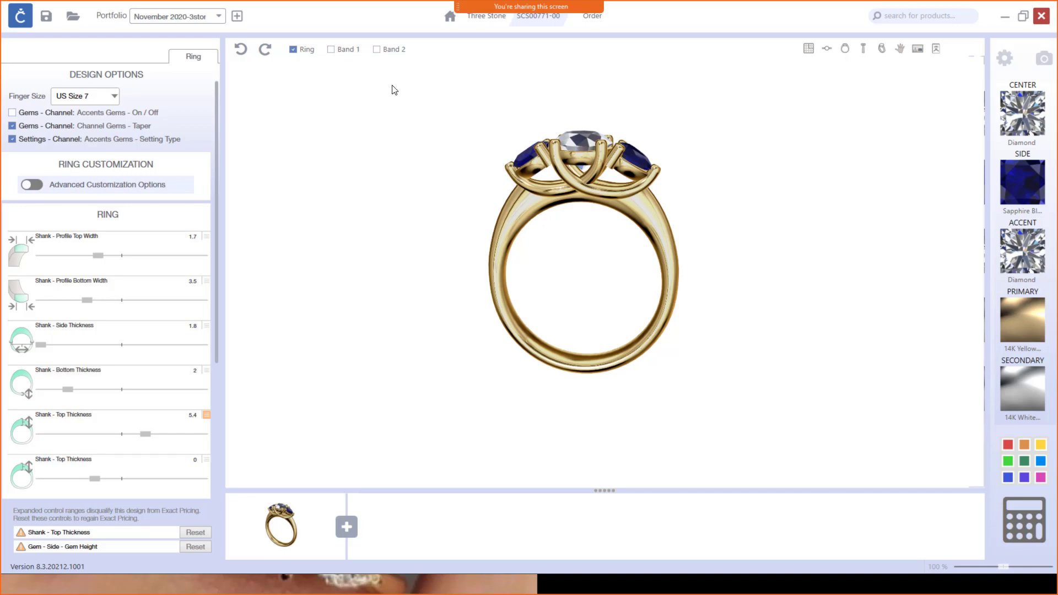
# Start a new freehand design and add the pinched bridge shank CP-SH-132 with pear-shaped side gems.
pyautogui.click(26, 23)
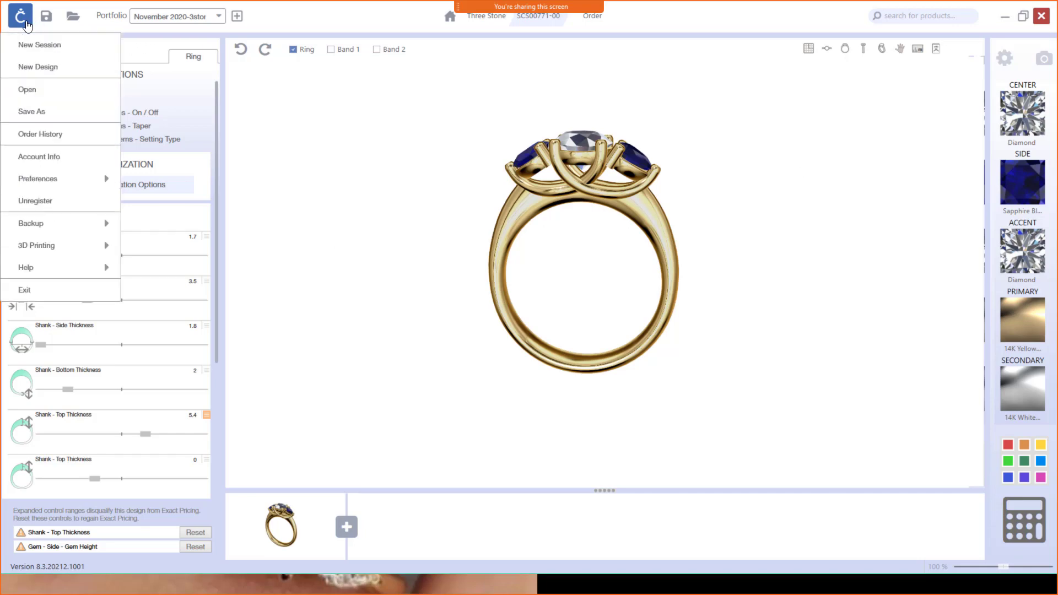
pyautogui.click(31, 69)
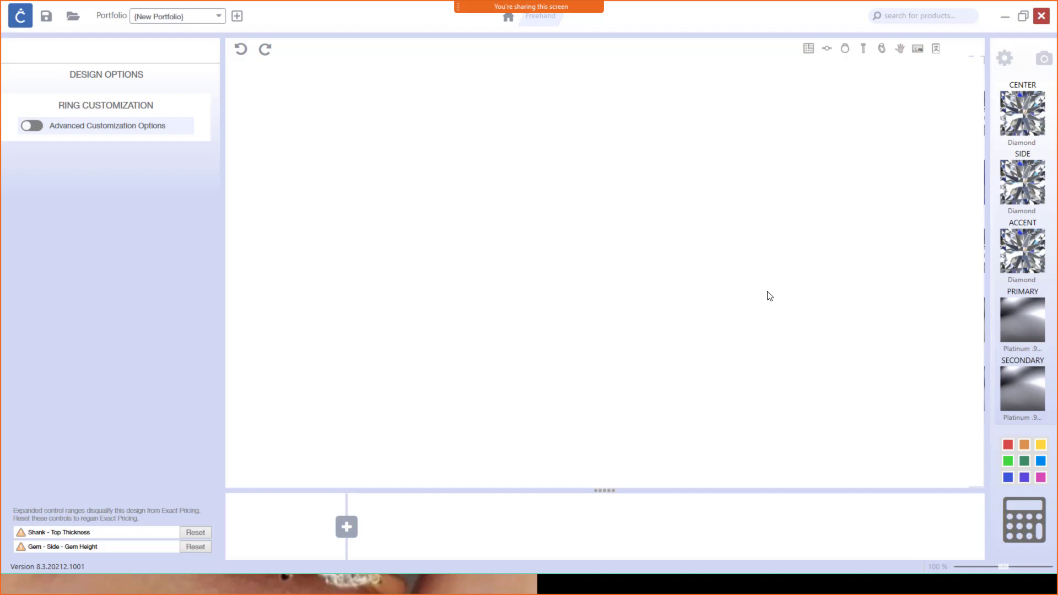
pyautogui.click(351, 528)
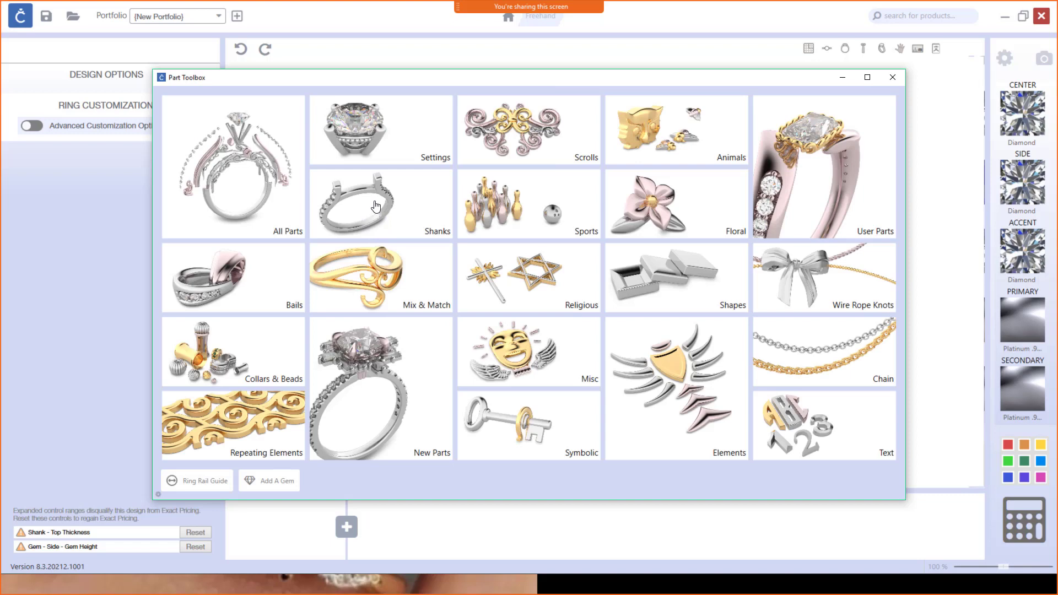
pyautogui.click(375, 213)
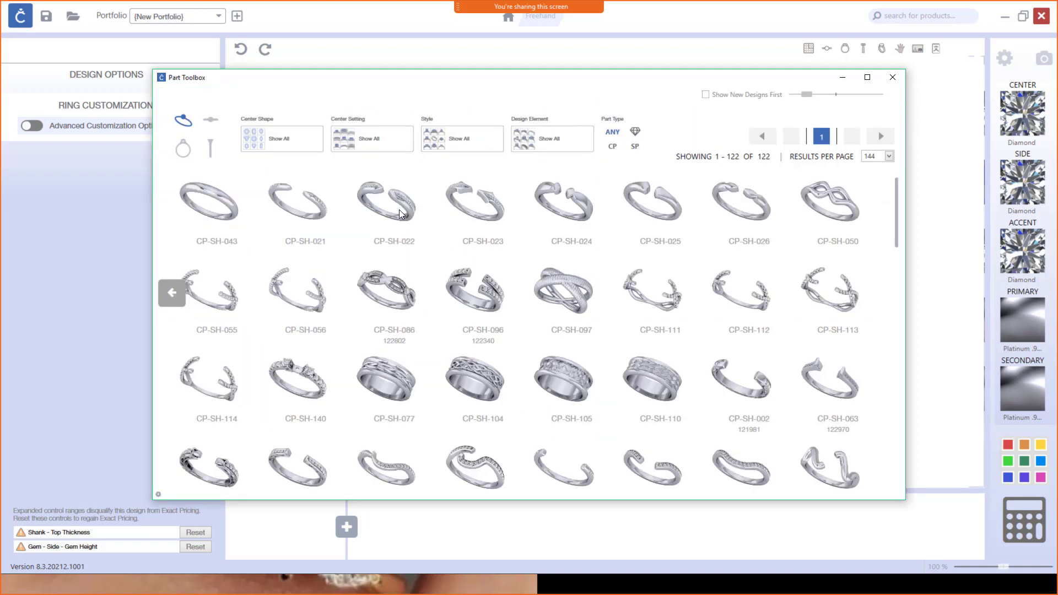
pyautogui.scroll(-3, 568, 309)
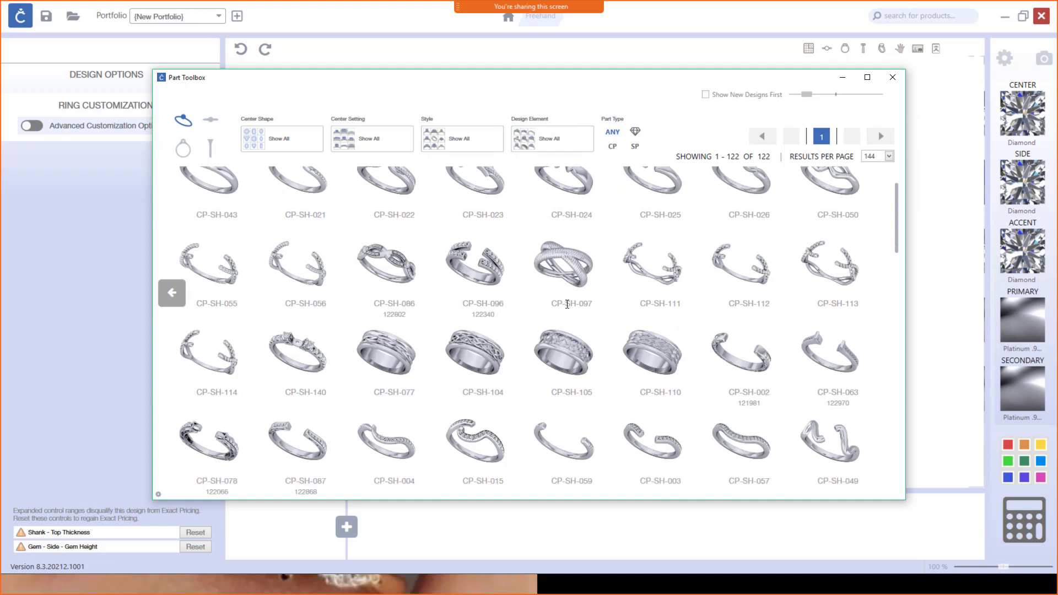
pyautogui.scroll(-3, 567, 304)
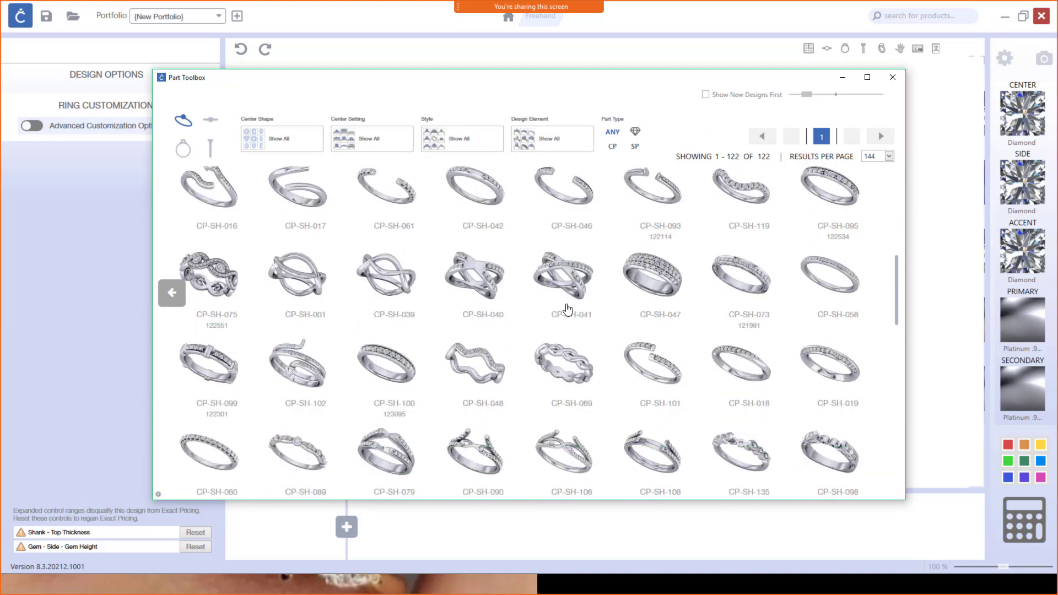
pyautogui.scroll(-6, 567, 309)
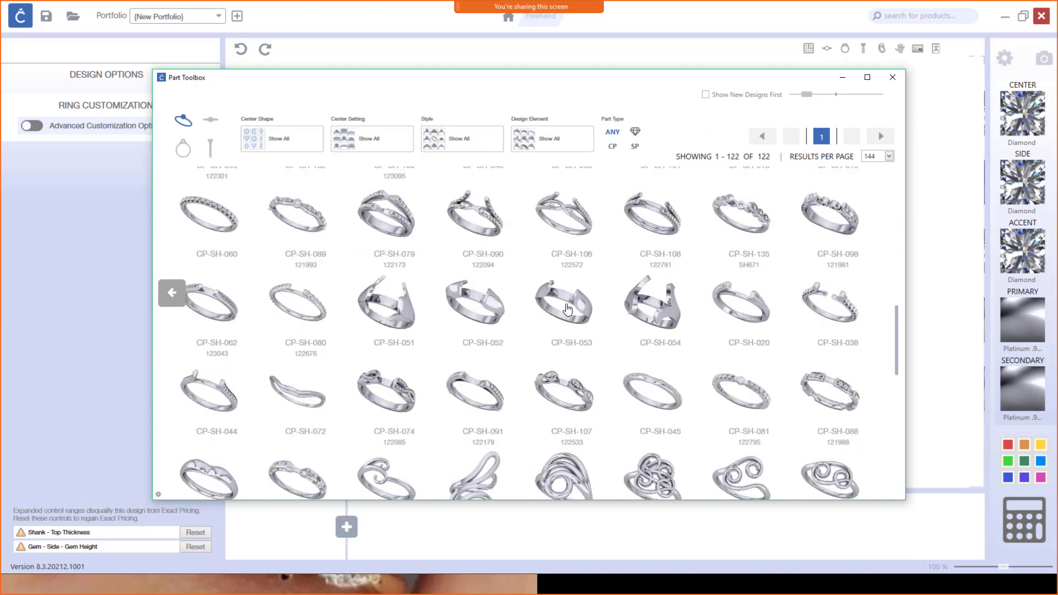
pyautogui.scroll(-2, 568, 310)
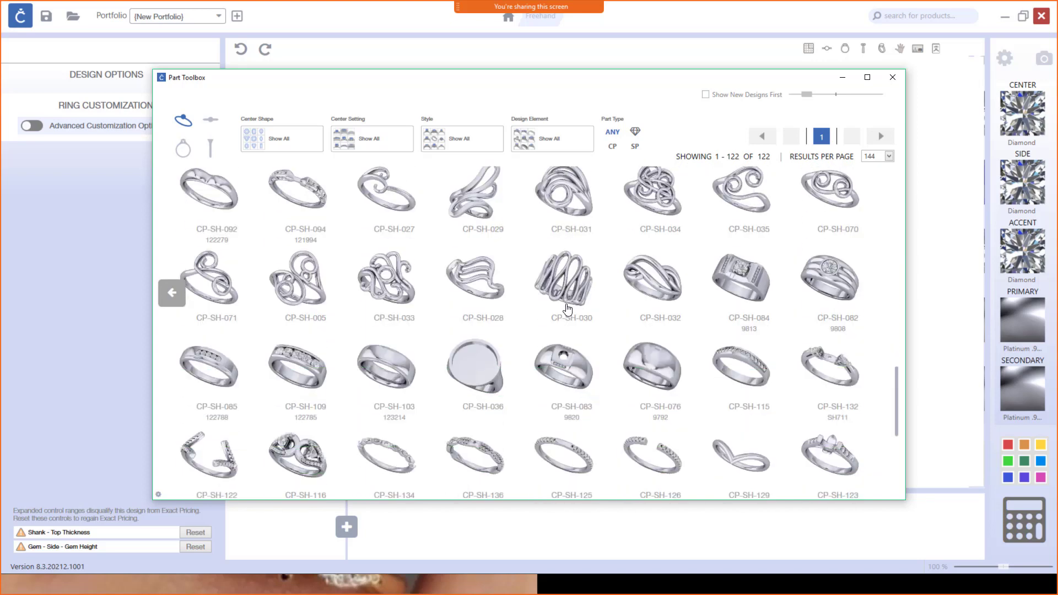
pyautogui.click(849, 377)
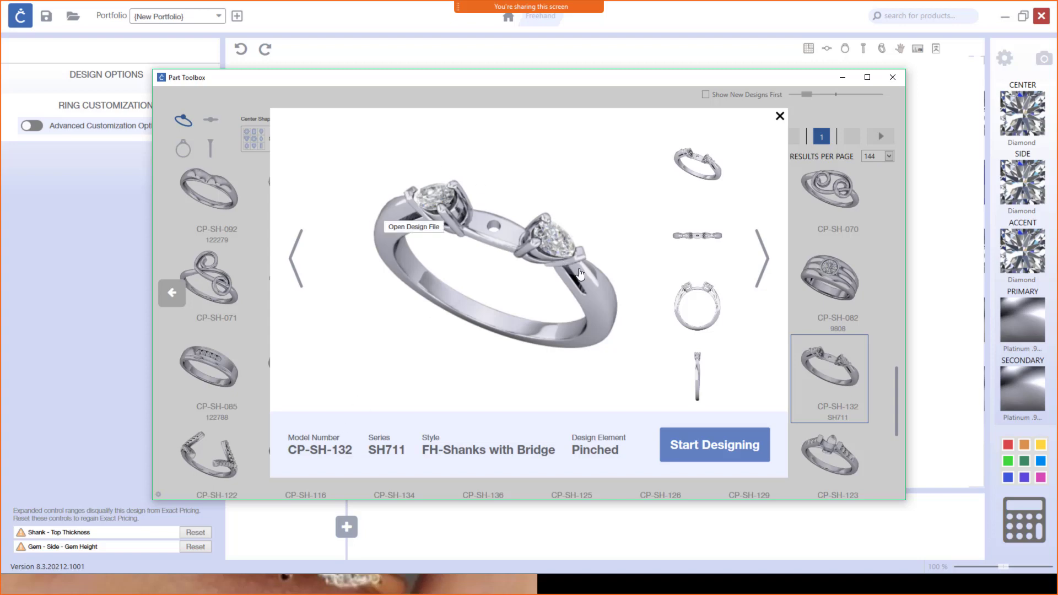
pyautogui.click(730, 441)
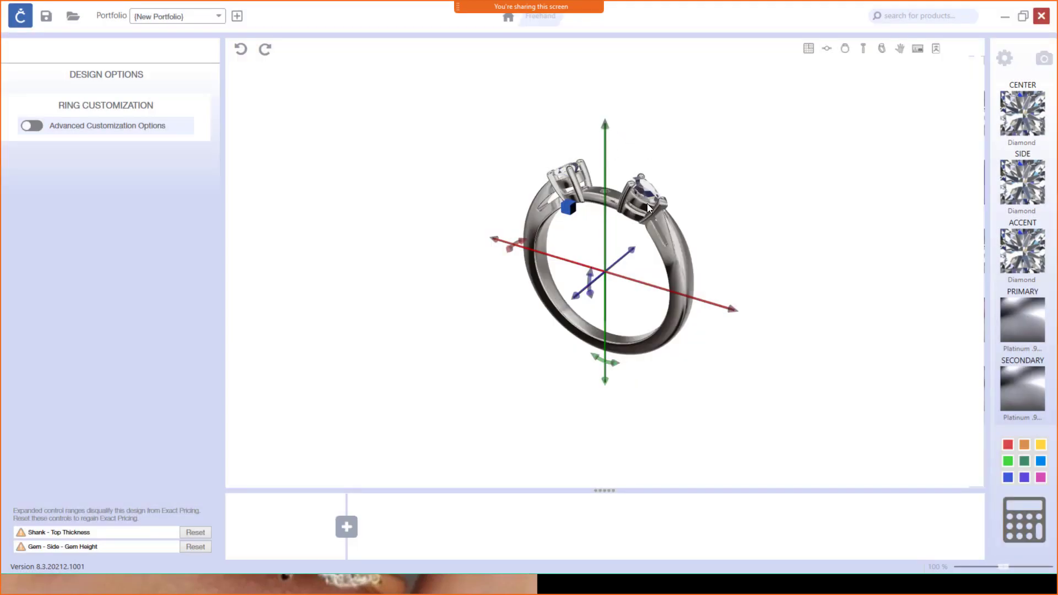
# Try an emerald shape for the side gems on shank CP-SH-132.
pyautogui.moveTo(647, 204); pyautogui.dragTo(655, 286)
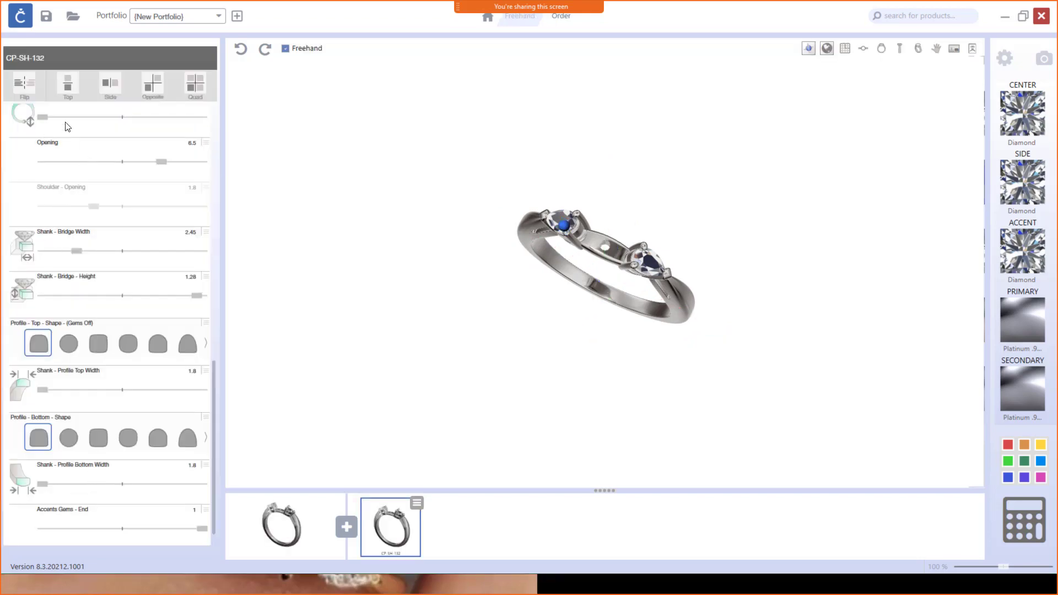
pyautogui.scroll(7, 39, 271)
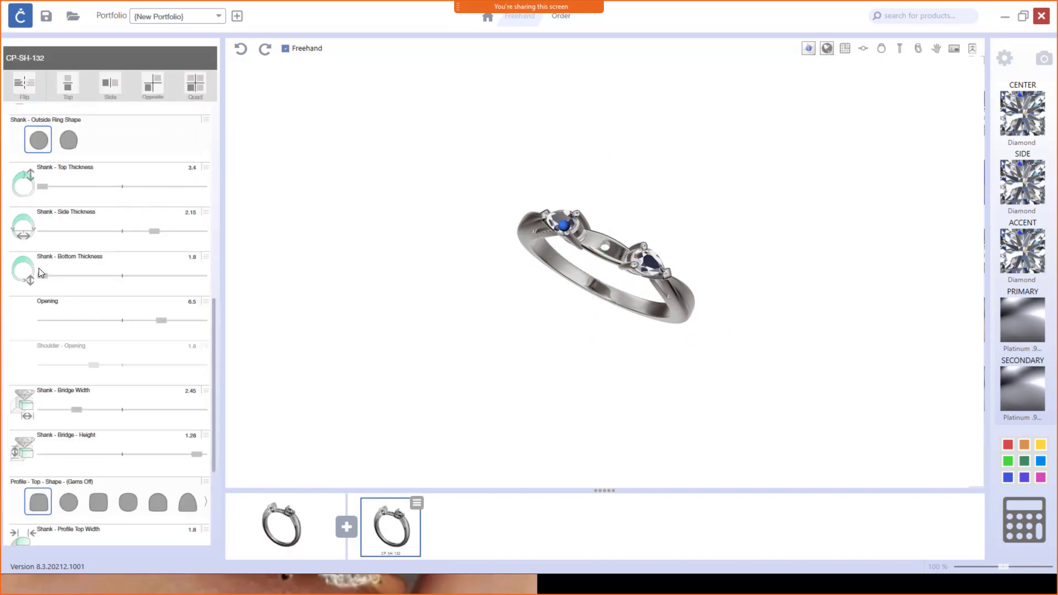
pyautogui.scroll(5, 40, 268)
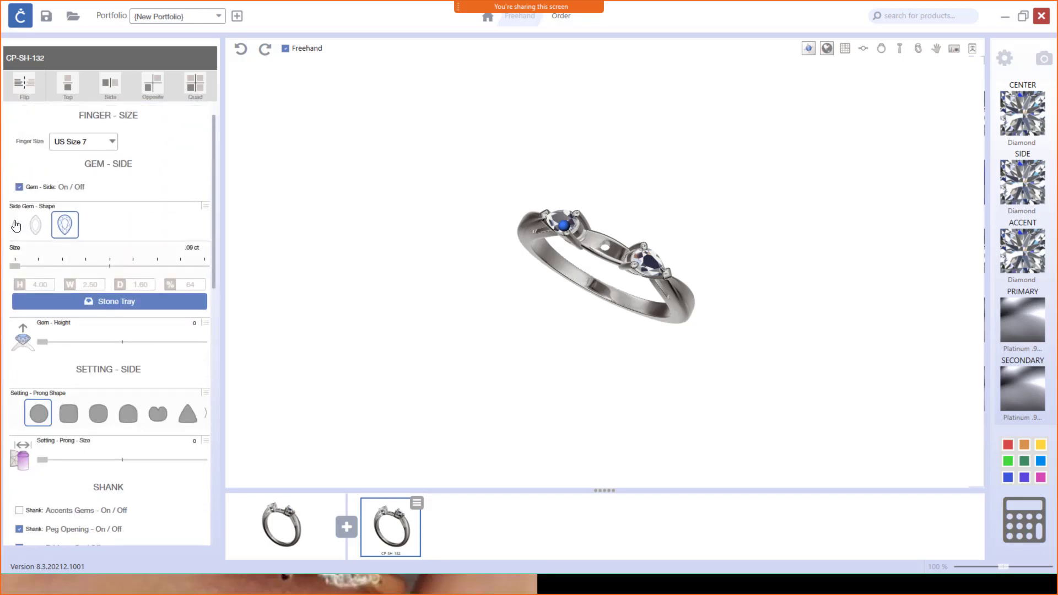
pyautogui.click(13, 224)
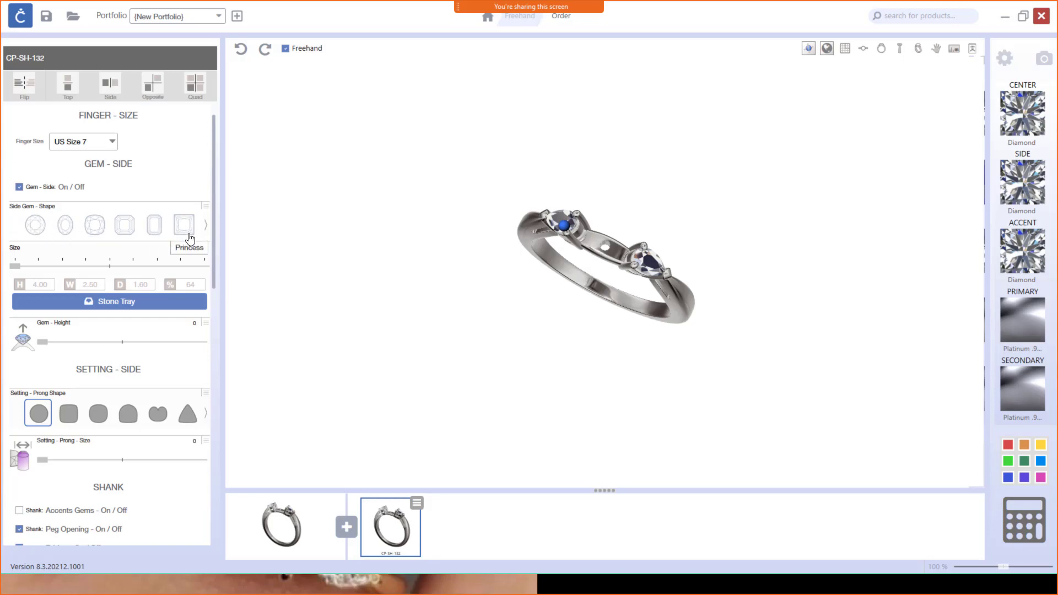
pyautogui.click(154, 225)
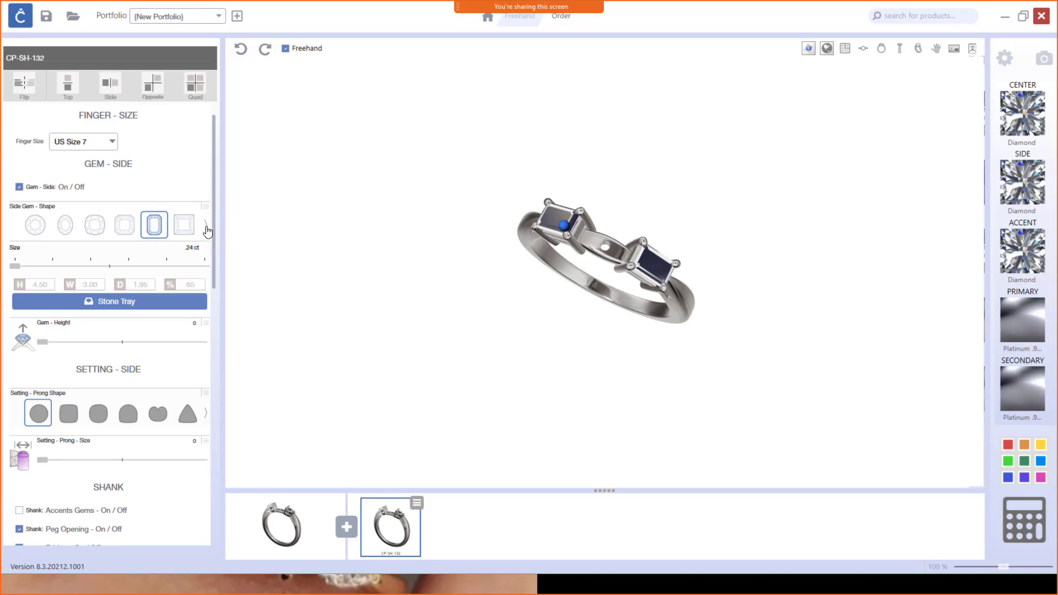
# Set the side gem shape to pear and enlarge the side gems to 6.00 × 4.00.
pyautogui.click(205, 225)
pyautogui.click(65, 226)
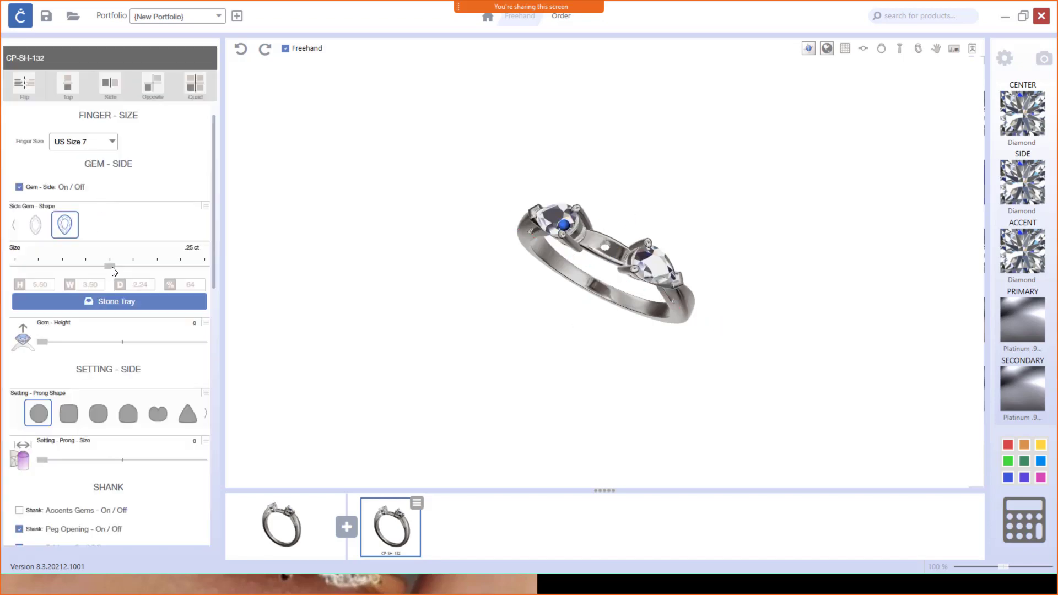
pyautogui.moveTo(109, 267); pyautogui.dragTo(156, 266)
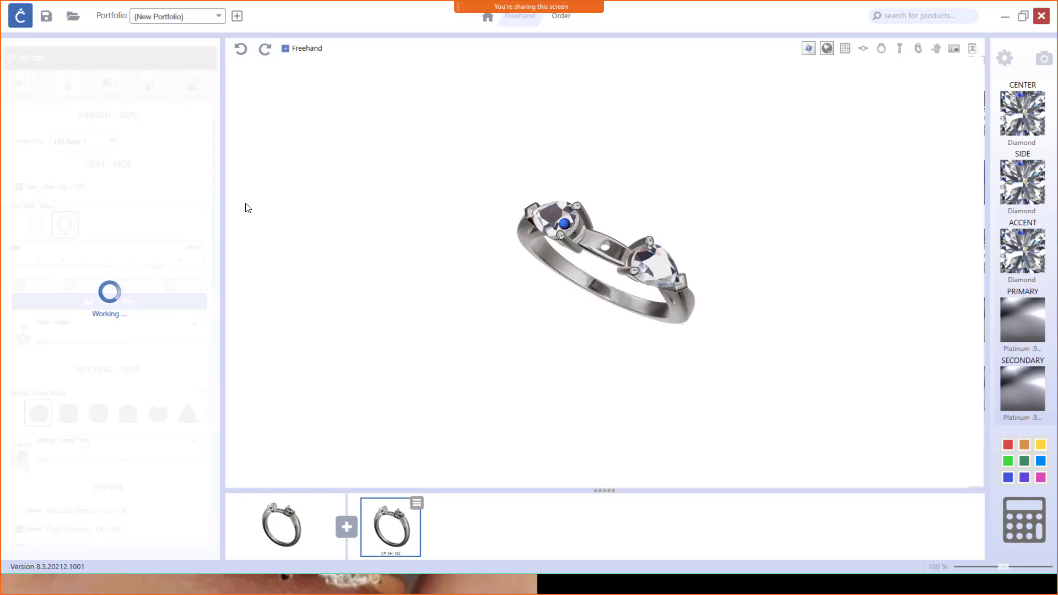
# Add the four-prong single-stone setting CP-SE-059 to the freehand design as the center setting.
pyautogui.click(347, 527)
pyautogui.click(371, 135)
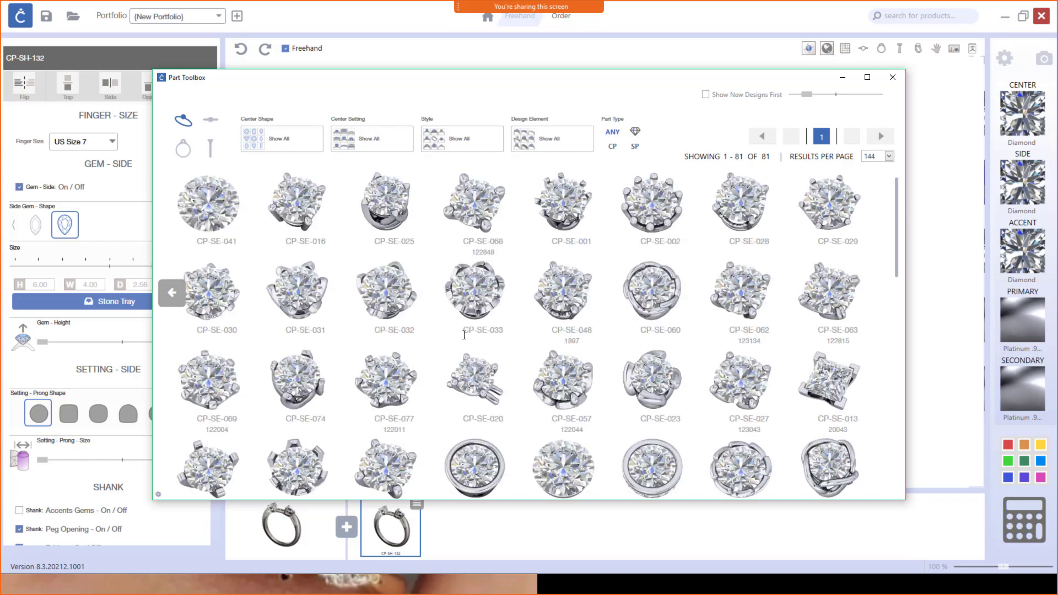
pyautogui.click(184, 153)
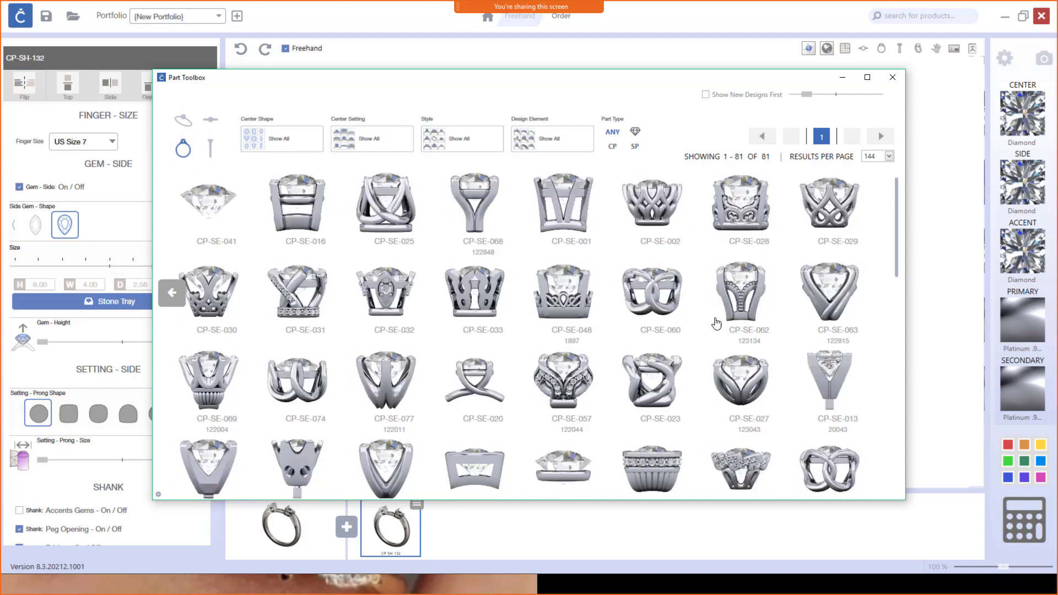
pyautogui.scroll(-3, 702, 329)
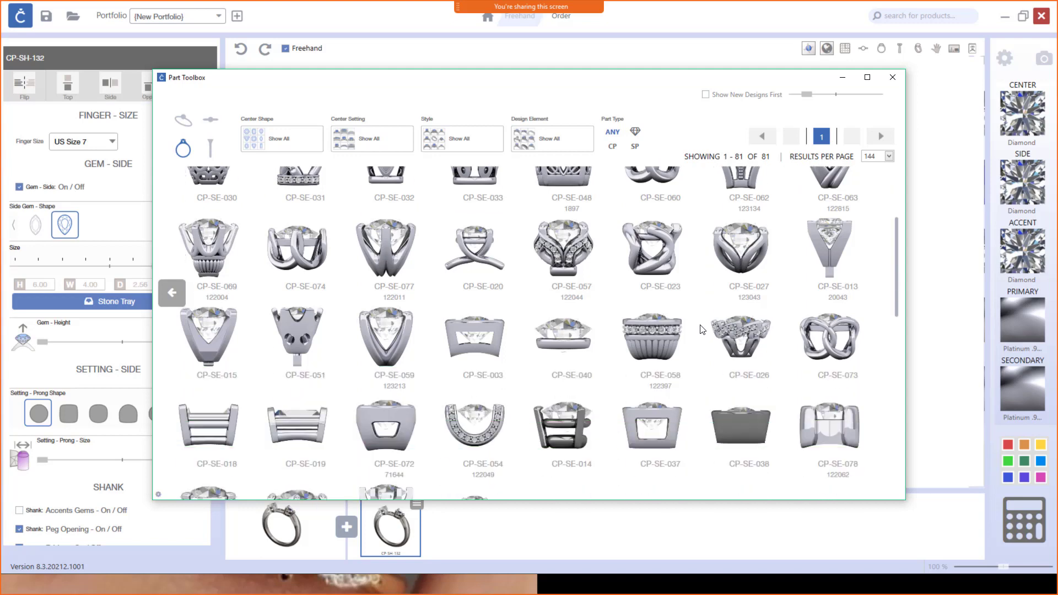
pyautogui.scroll(-1, 702, 329)
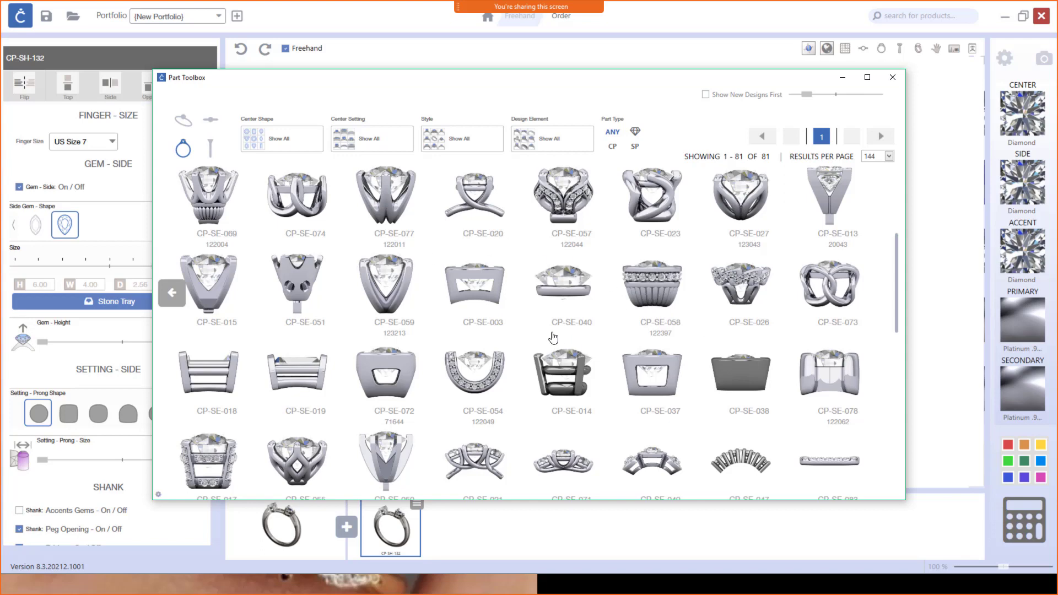
pyautogui.click(397, 284)
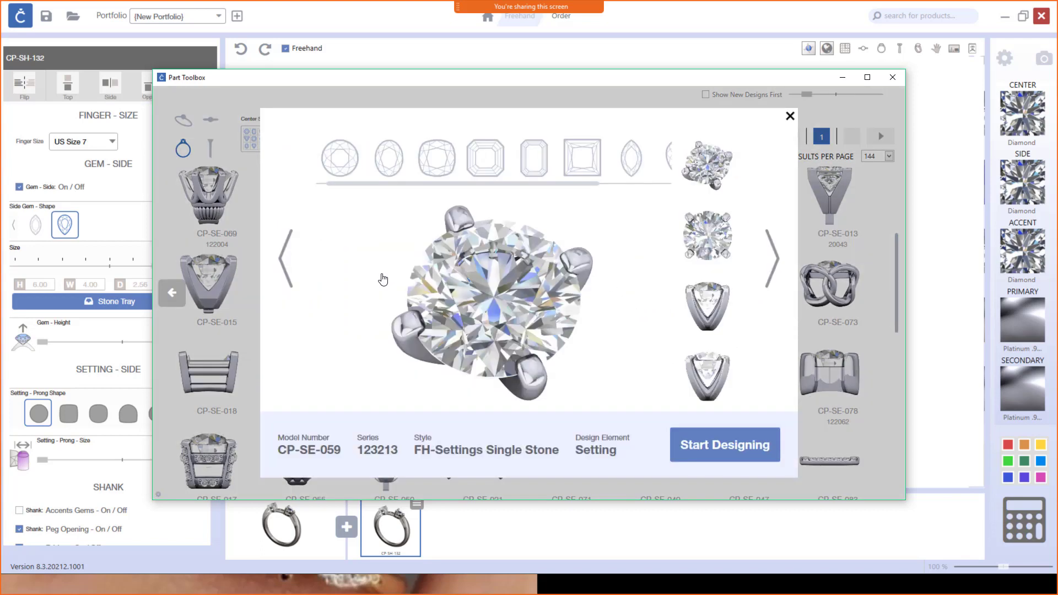
pyautogui.click(735, 441)
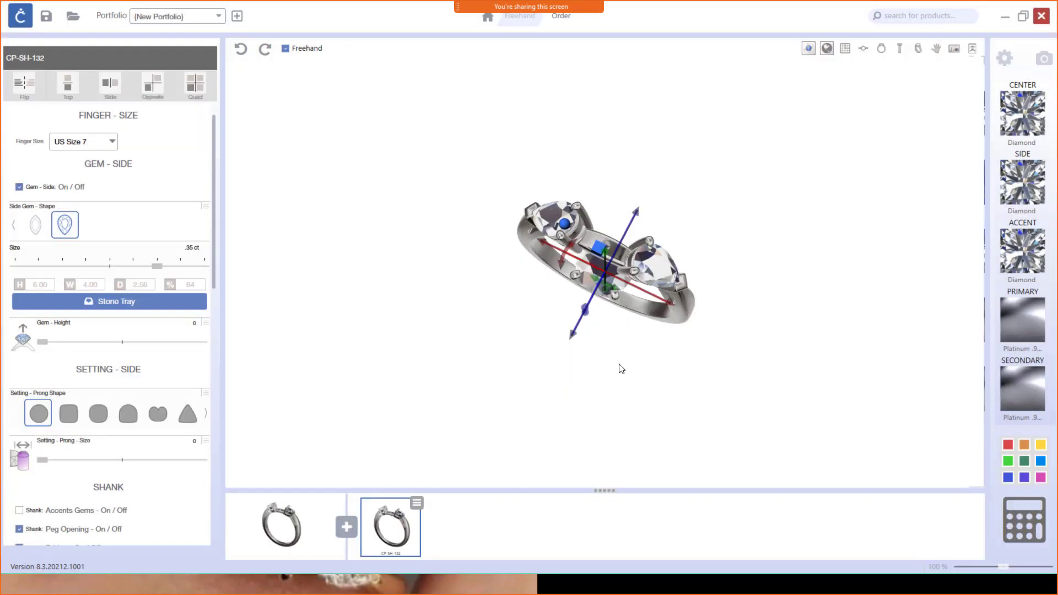
# Raise the center setting CP-SE-059 vertically from inside the ring onto the shank's bridge between the side gems.
pyautogui.moveTo(681, 375); pyautogui.dragTo(726, 225, button='right')
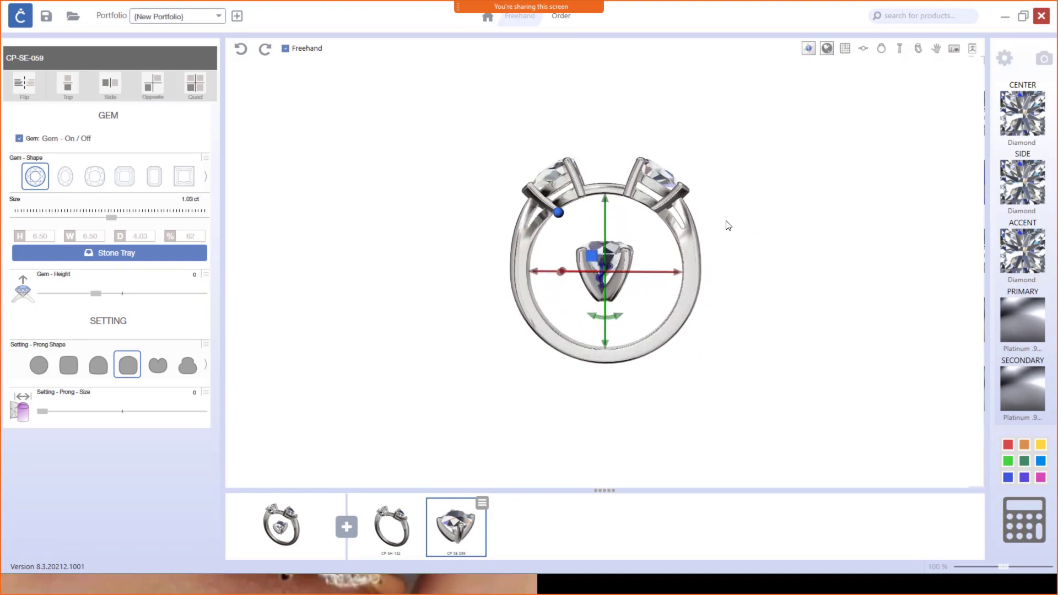
pyautogui.click(882, 50)
pyautogui.moveTo(607, 359); pyautogui.dragTo(584, 227)
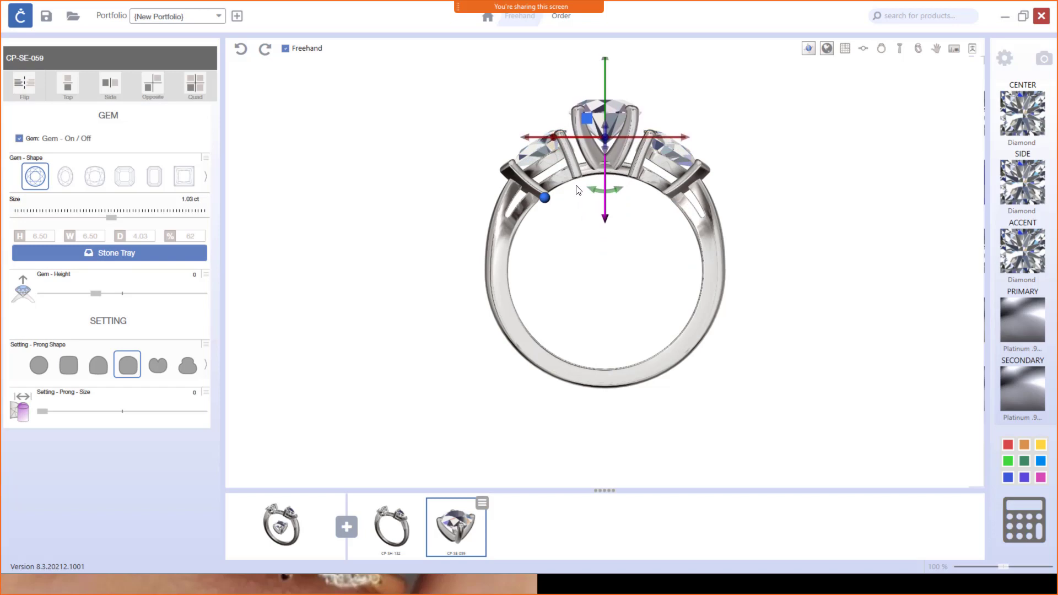
# Enlarge the round center gem to 7.40 × 7.40 (1.51 ct) and raise its setting slightly to sit on the bridge.
pyautogui.scroll(3, 623, 140)
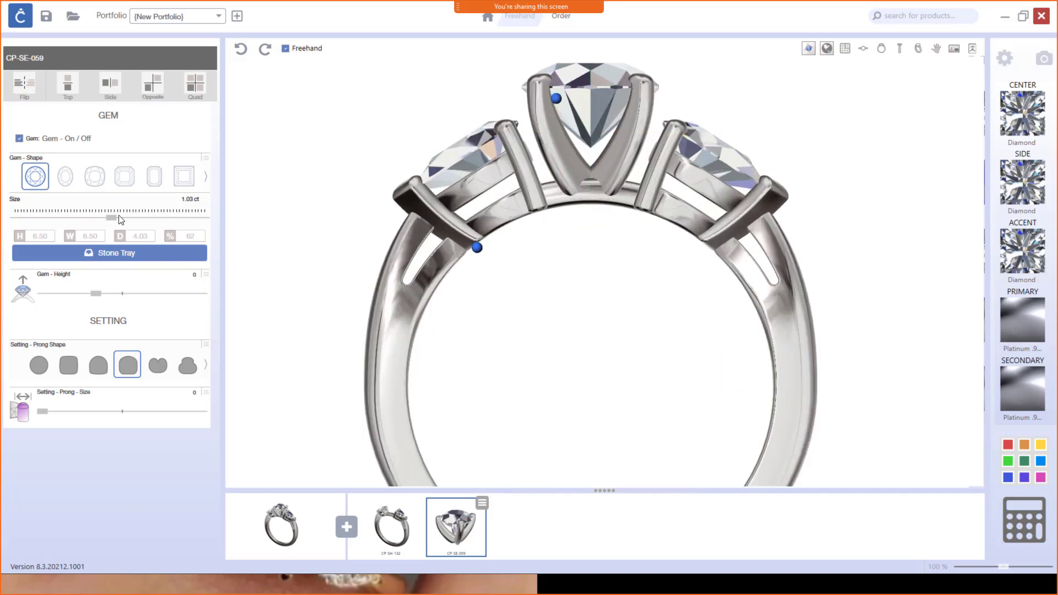
pyautogui.moveTo(110, 216); pyautogui.dragTo(125, 216)
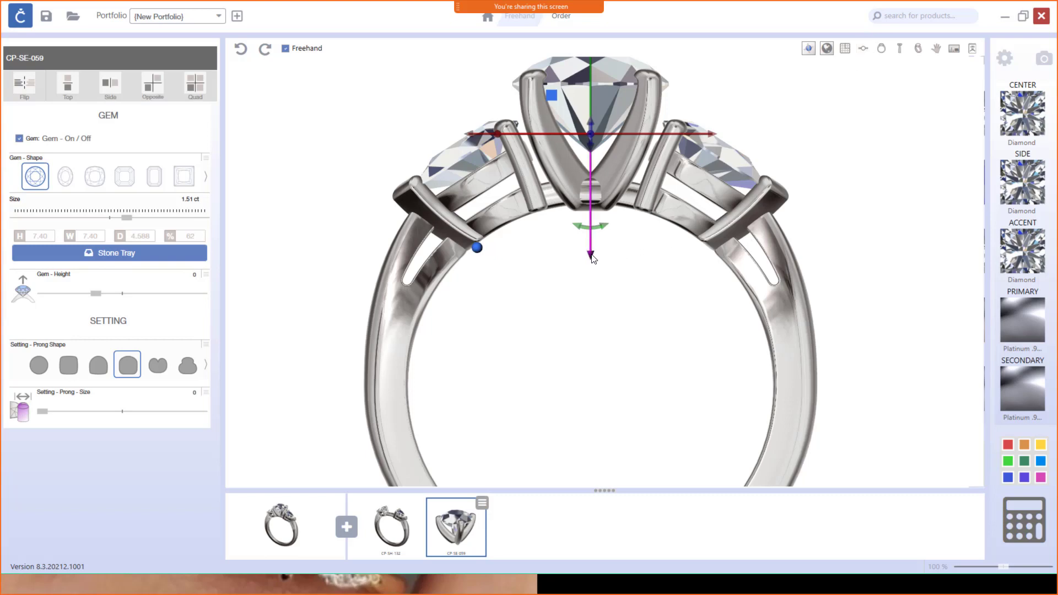
pyautogui.moveTo(591, 254); pyautogui.dragTo(591, 250)
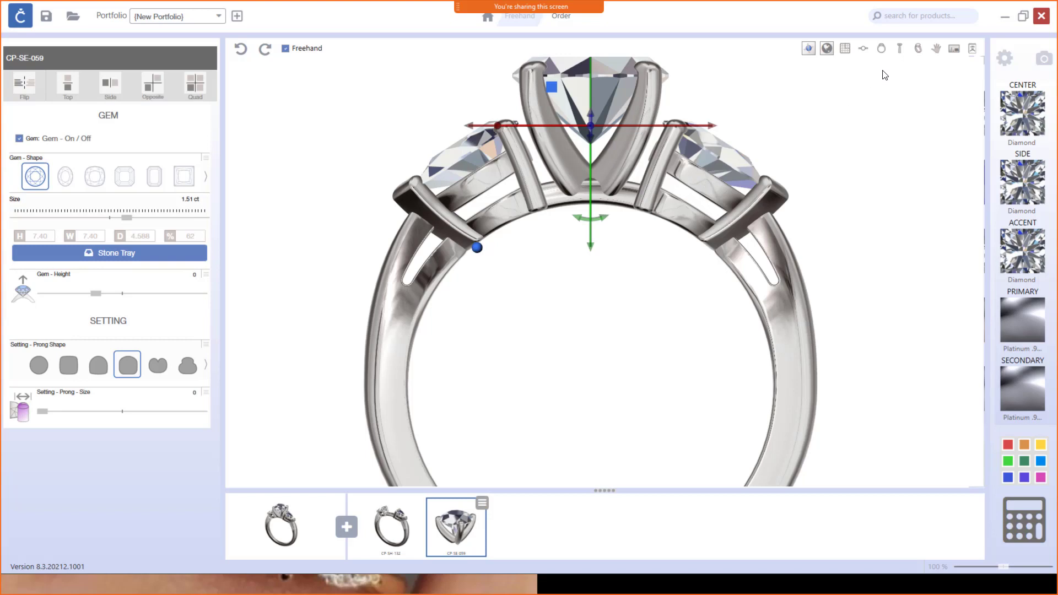
# Examine from above and from the front how the center setting fits between the pear-shaped side gems.
pyautogui.click(864, 49)
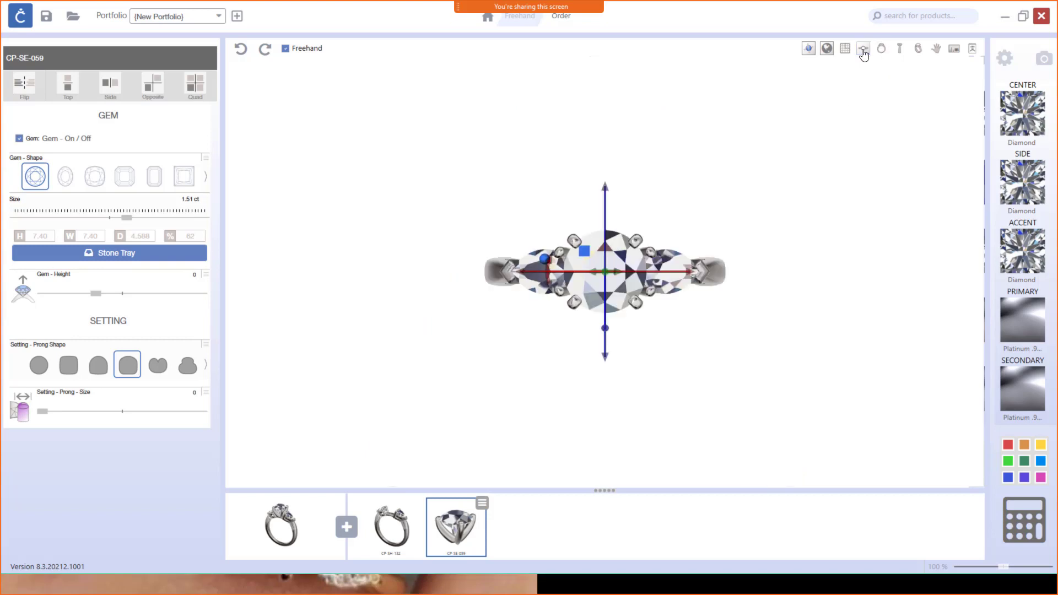
pyautogui.scroll(3, 635, 298)
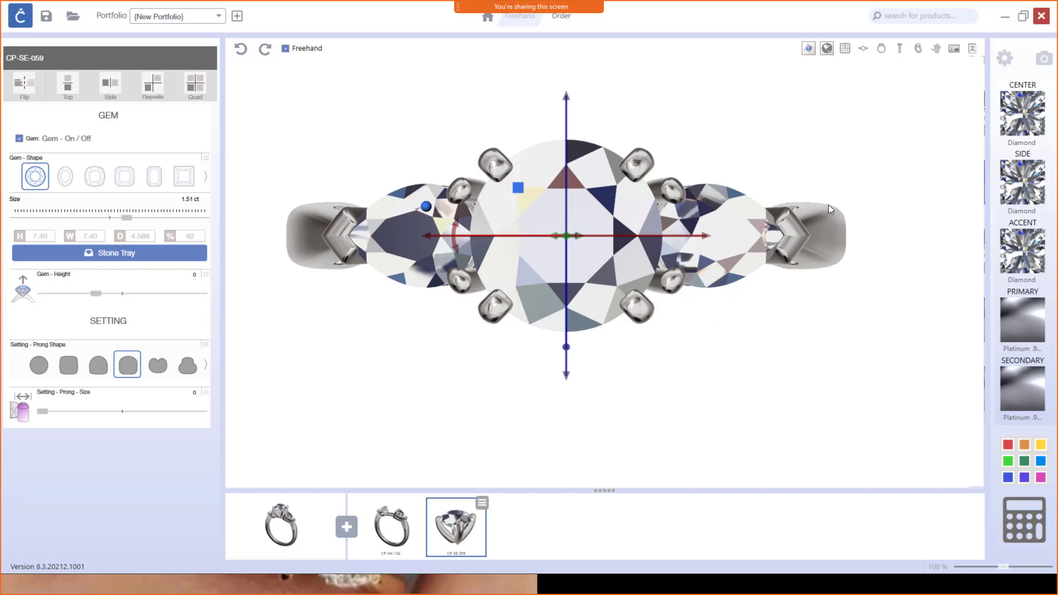
pyautogui.click(881, 49)
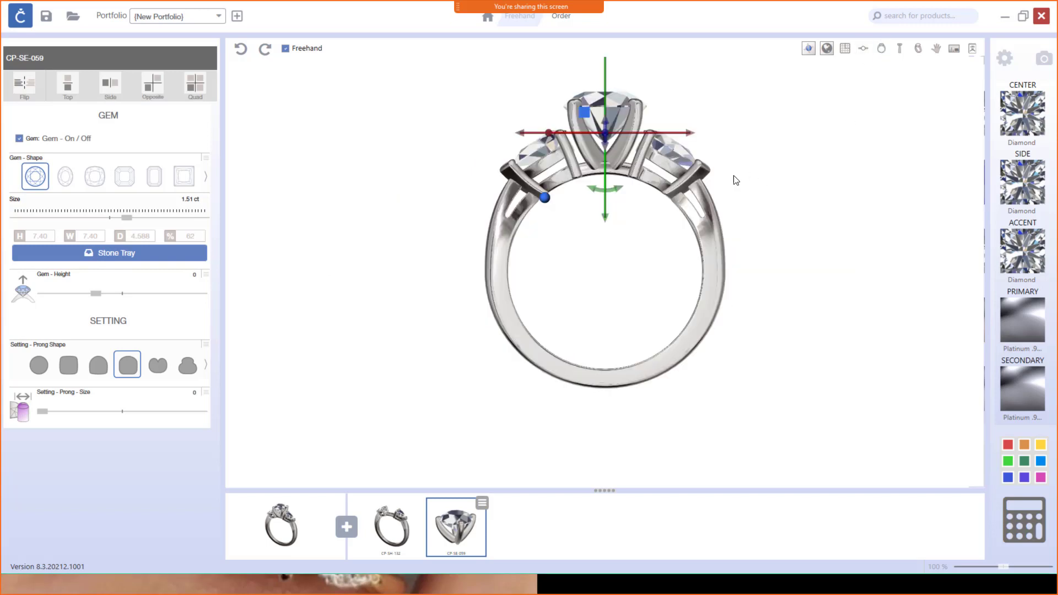
pyautogui.scroll(3, 630, 147)
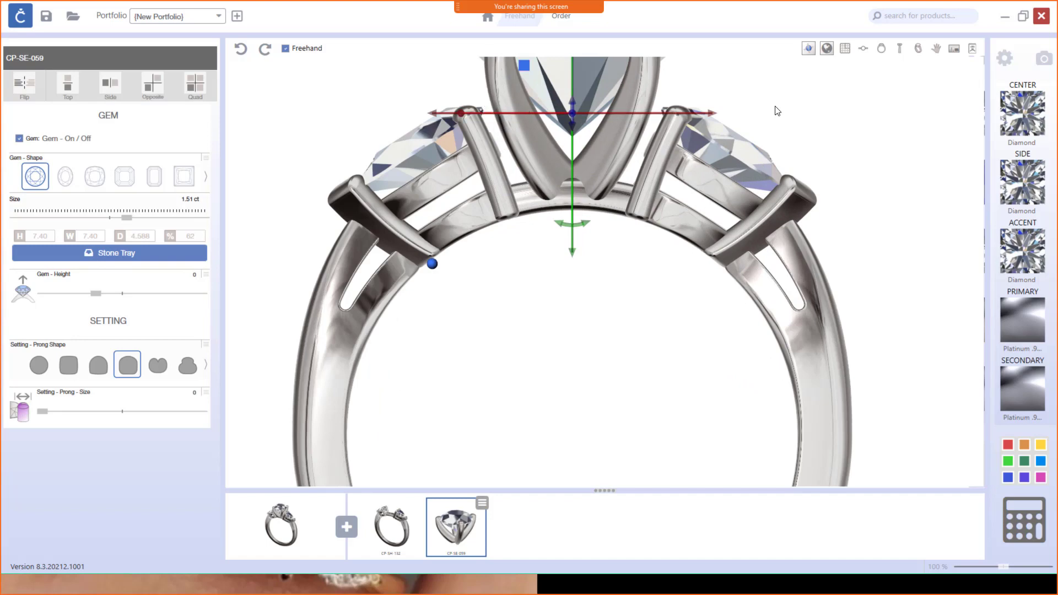
pyautogui.click(867, 57)
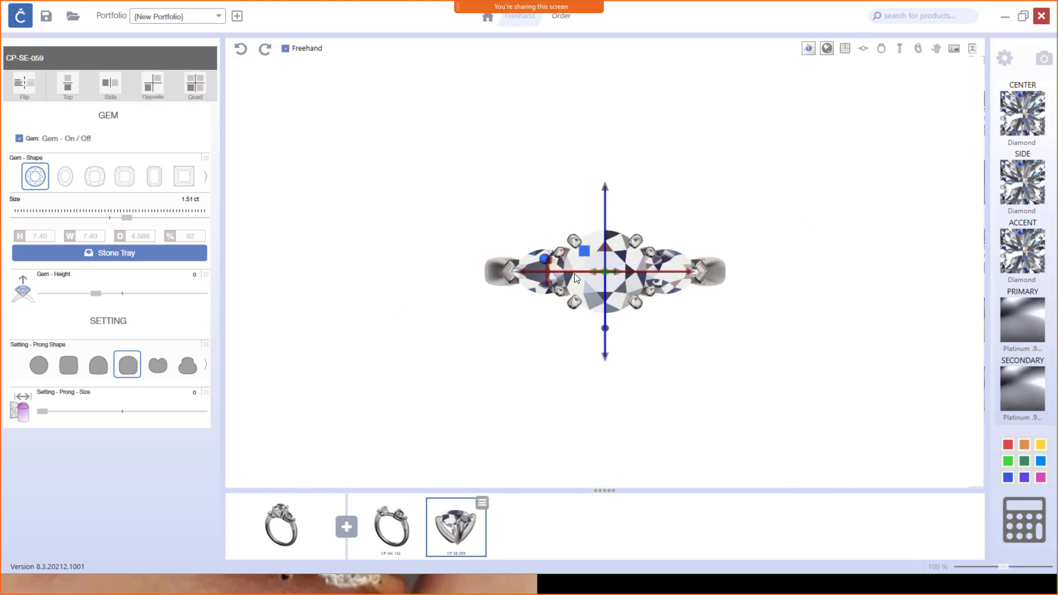
pyautogui.click(917, 49)
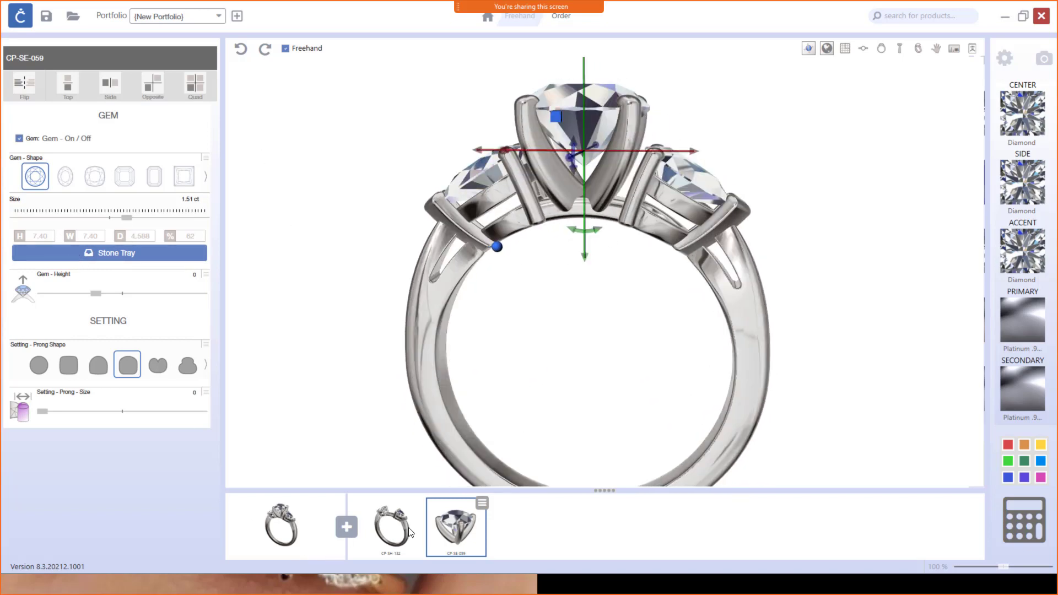
# Turn off the peg opening under the bridge of shank CP-SH-132.
pyautogui.click(395, 530)
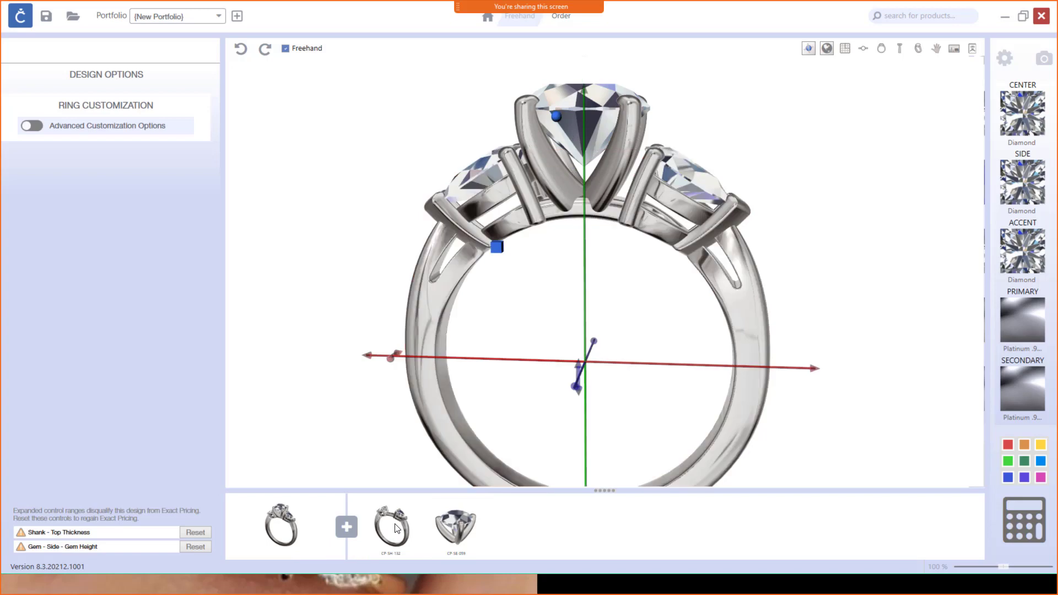
pyautogui.moveTo(647, 144); pyautogui.dragTo(639, 263)
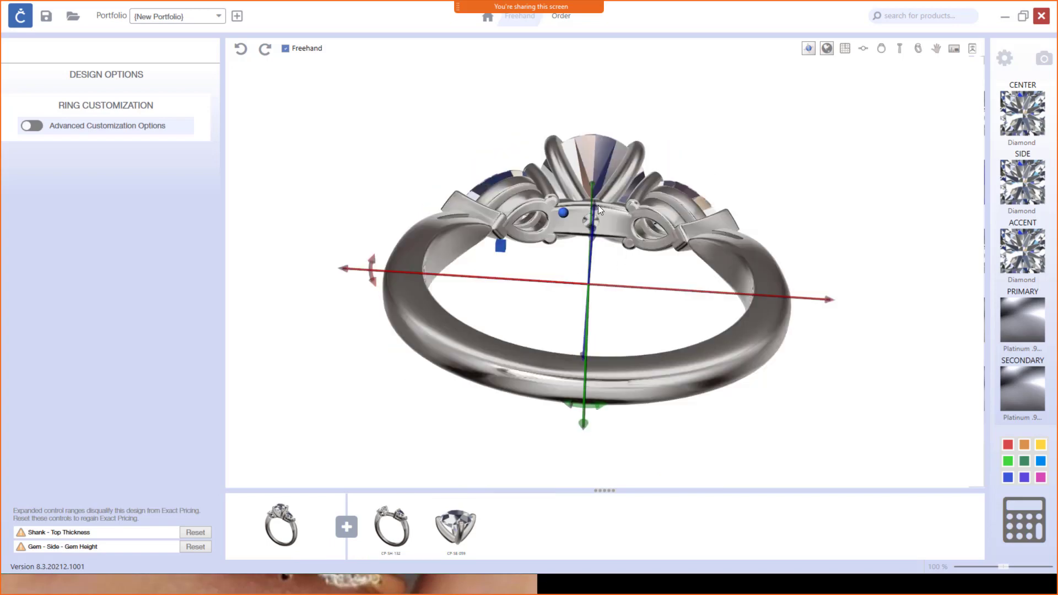
pyautogui.scroll(5, 581, 212)
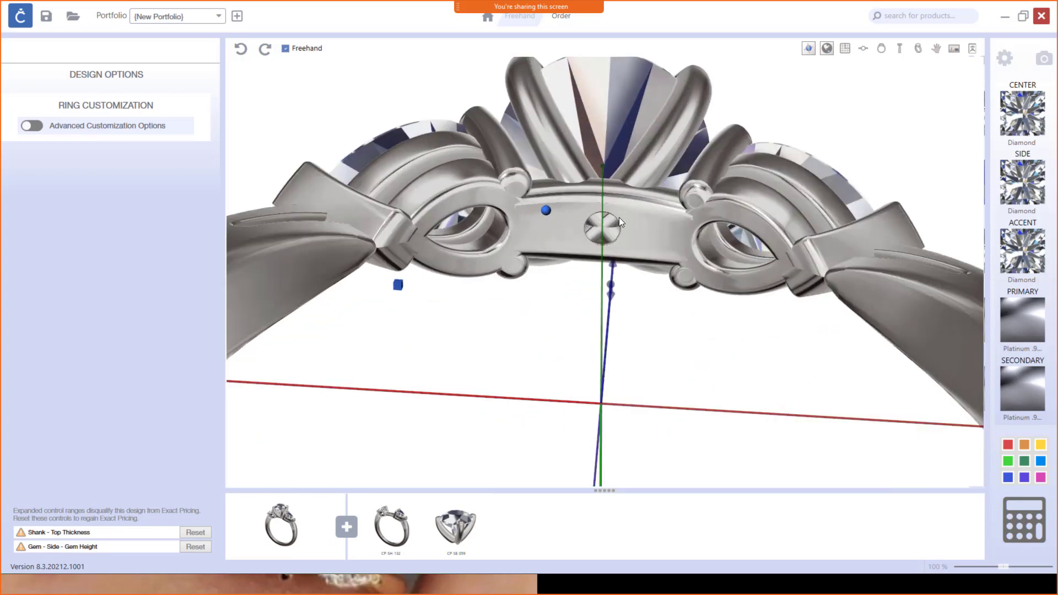
pyautogui.click(403, 527)
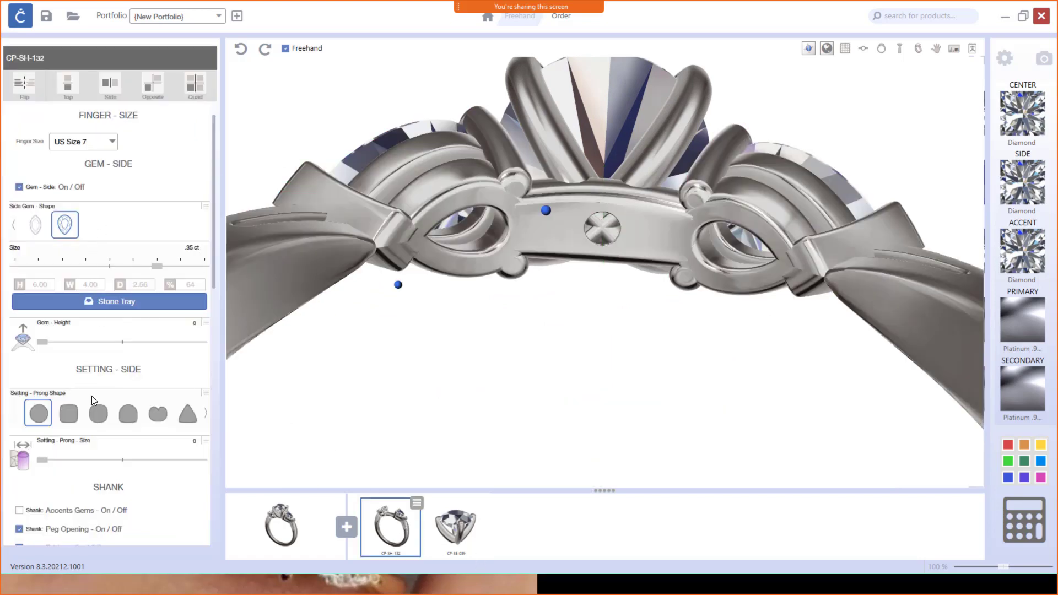
pyautogui.scroll(-3, 88, 480)
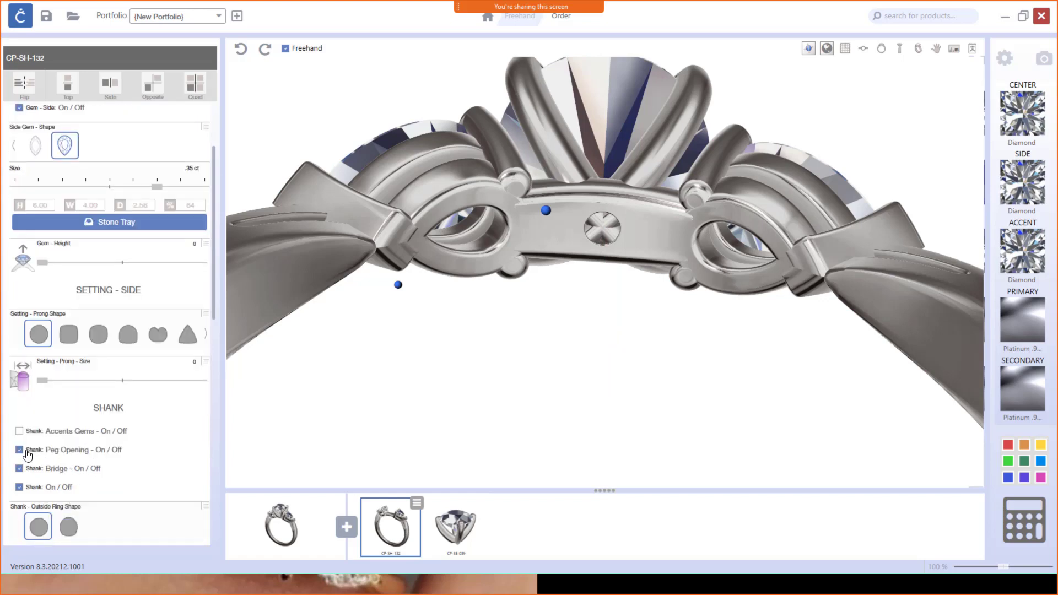
pyautogui.click(21, 450)
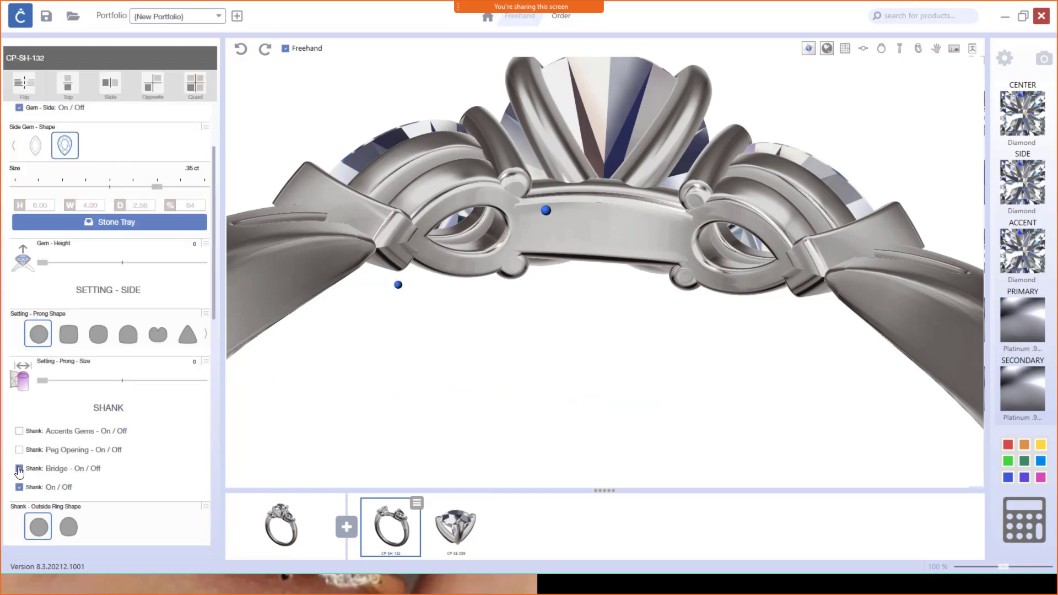
# Try shank CP-SH-132 without its bridge, and restore the bridge.
pyautogui.click(20, 469)
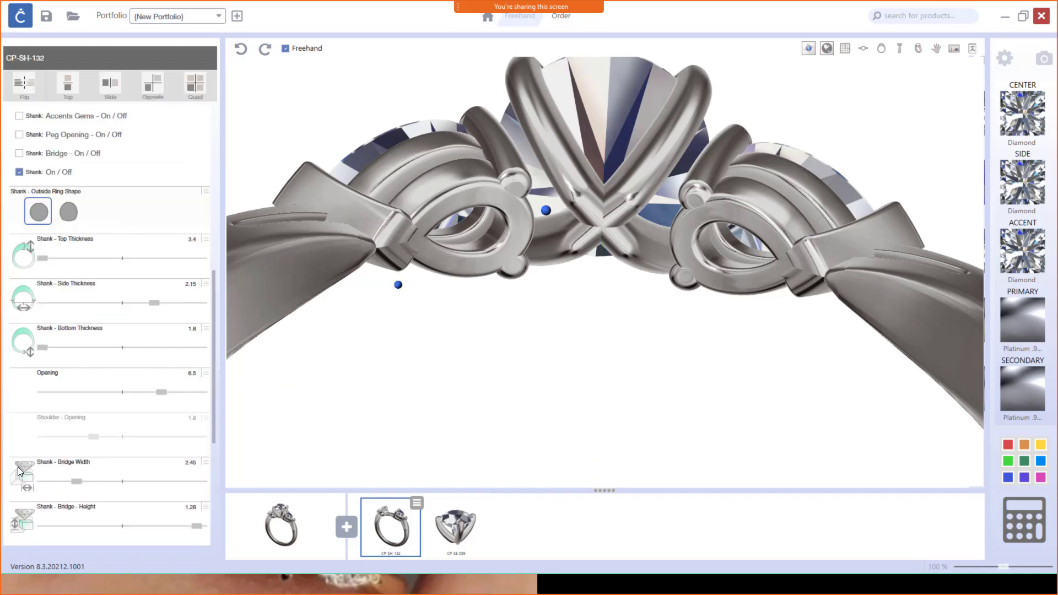
pyautogui.click(20, 153)
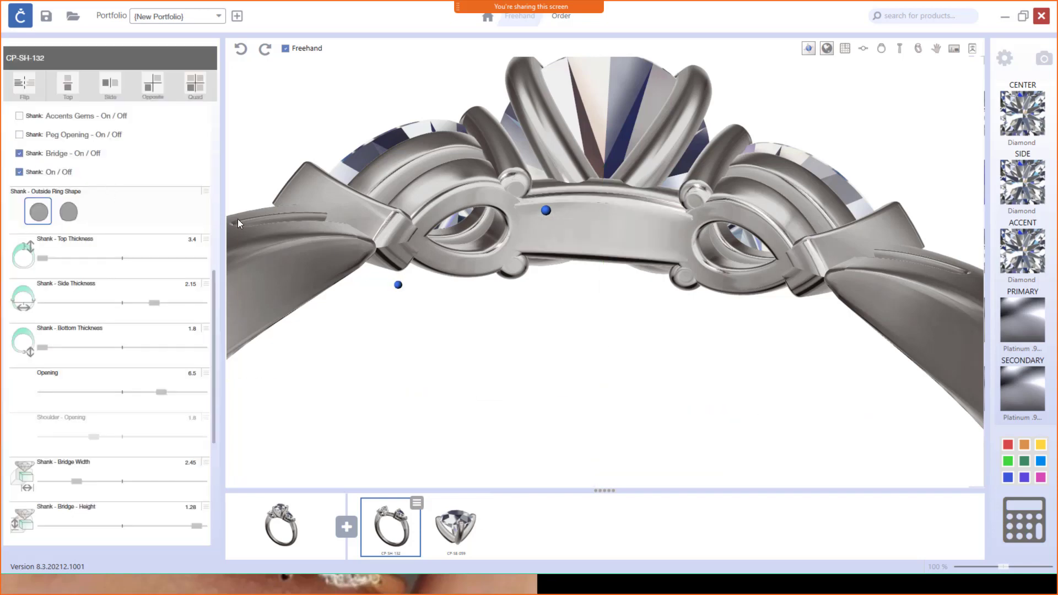
# Turn off the shank body of CP-SH-132, keeping its bridge and side-stone settings.
pyautogui.scroll(-6, 543, 257)
pyautogui.moveTo(541, 258); pyautogui.dragTo(522, 373, button='right')
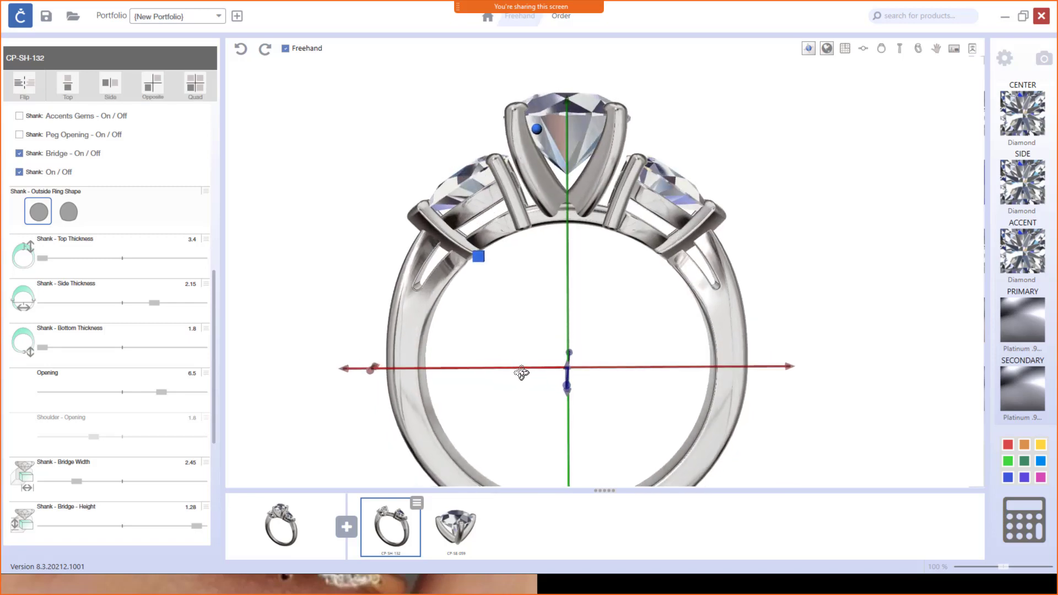
pyautogui.click(20, 172)
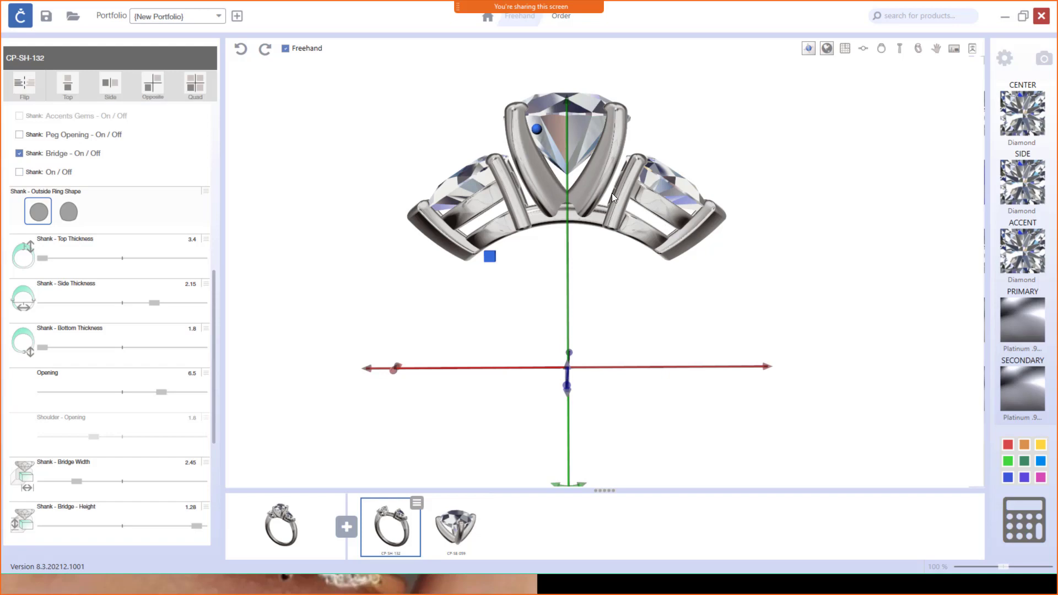
pyautogui.scroll(-5, 567, 243)
pyautogui.moveTo(595, 225)
pyautogui.mouseDown(button='right')
pyautogui.moveTo(598, 362)
pyautogui.moveTo(545, 276)
pyautogui.moveTo(456, 220)
pyautogui.moveTo(355, 215)
pyautogui.moveTo(595, 265)
pyautogui.moveTo(604, 234)
pyautogui.mouseUp(button='right')
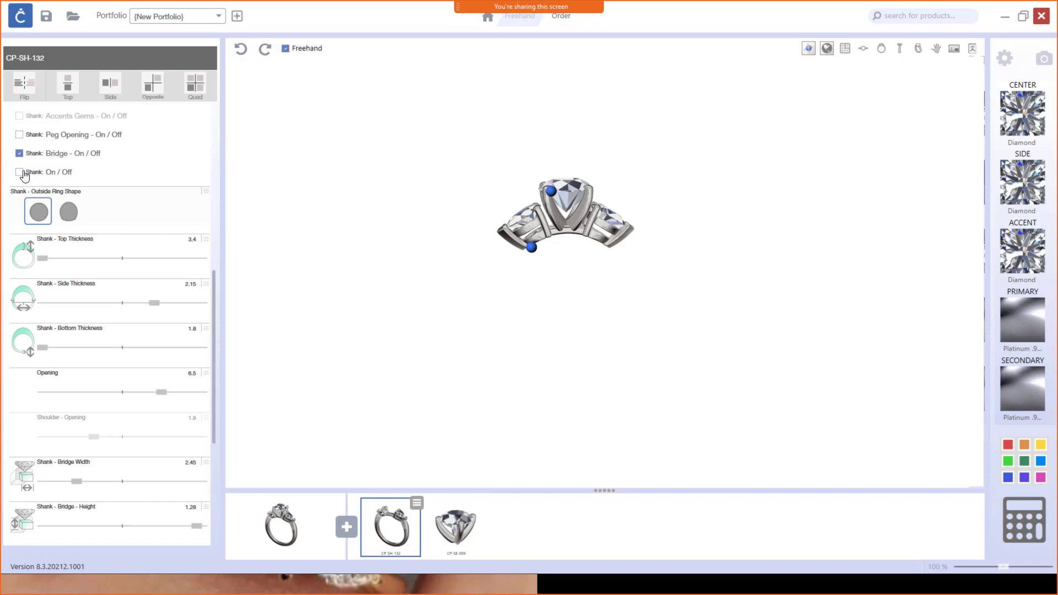
# Add the open band shank CP-SH-059 to the design beneath the three-stone head.
pyautogui.click(347, 527)
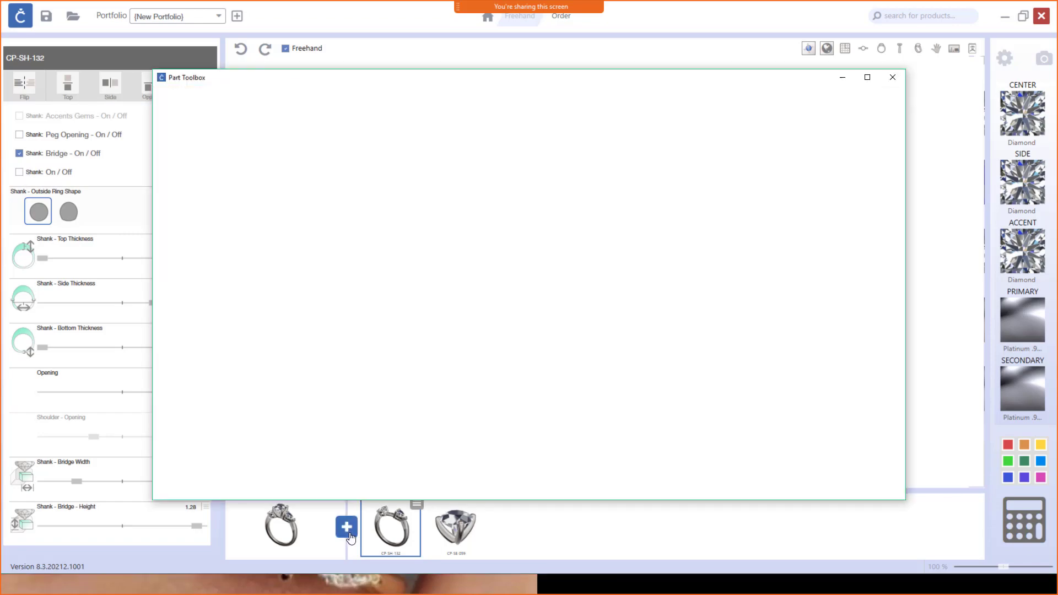
pyautogui.click(399, 199)
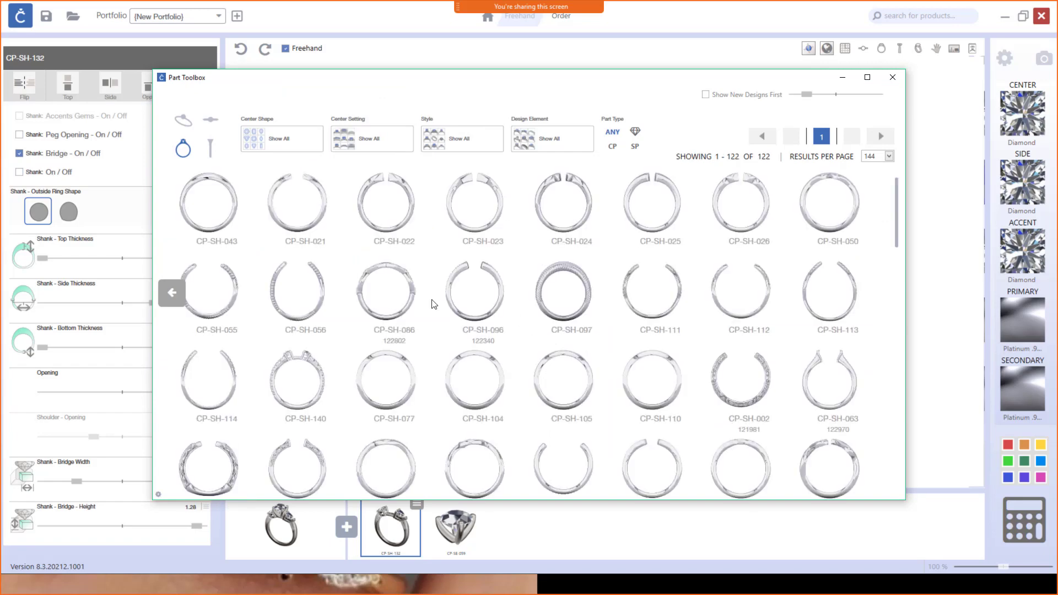
pyautogui.click(186, 122)
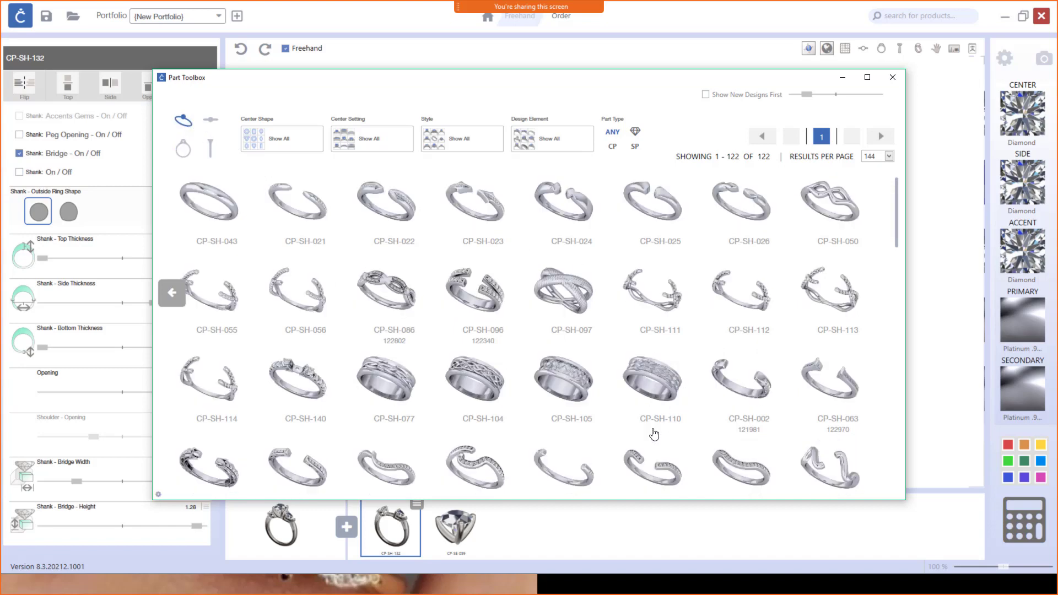
pyautogui.click(580, 465)
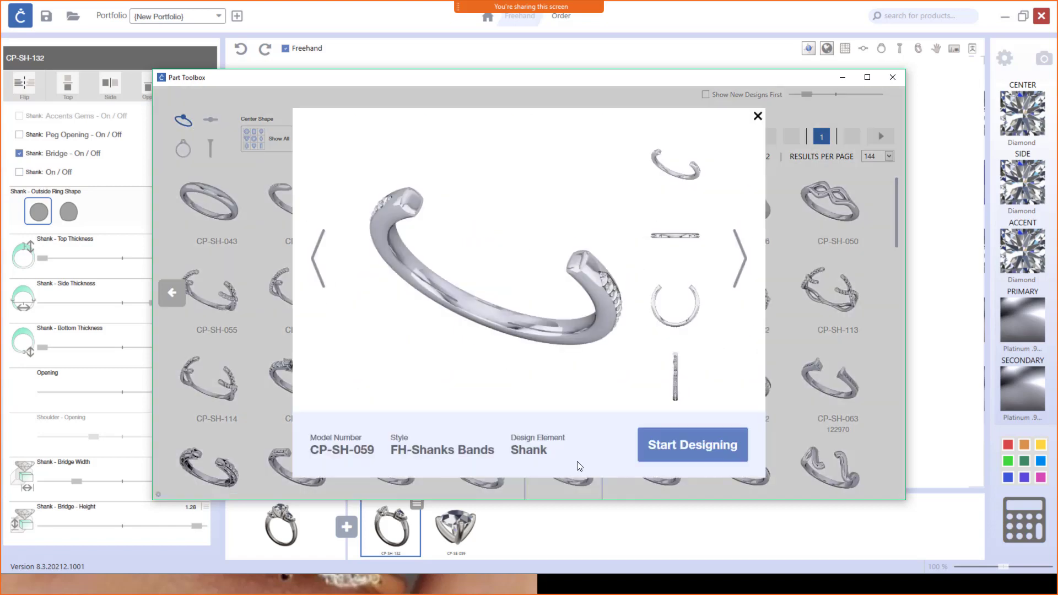
pyautogui.click(670, 461)
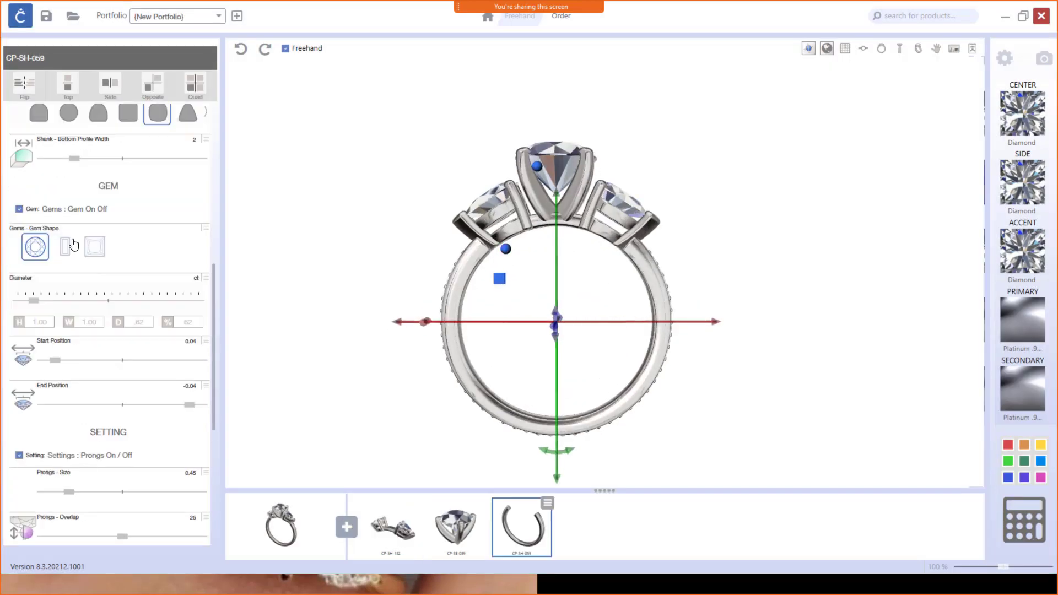
# Turn off the accent gems on shank CP-SH-059, and inspect where the band meets the side settings.
pyautogui.click(19, 210)
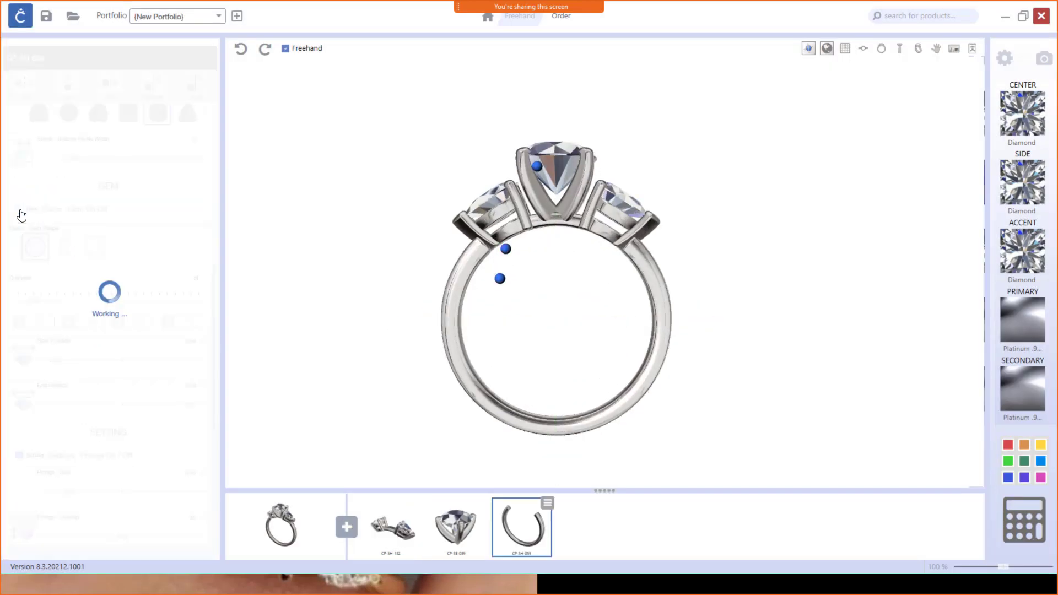
pyautogui.moveTo(535, 329); pyautogui.dragTo(798, 333)
pyautogui.scroll(3, 722, 232)
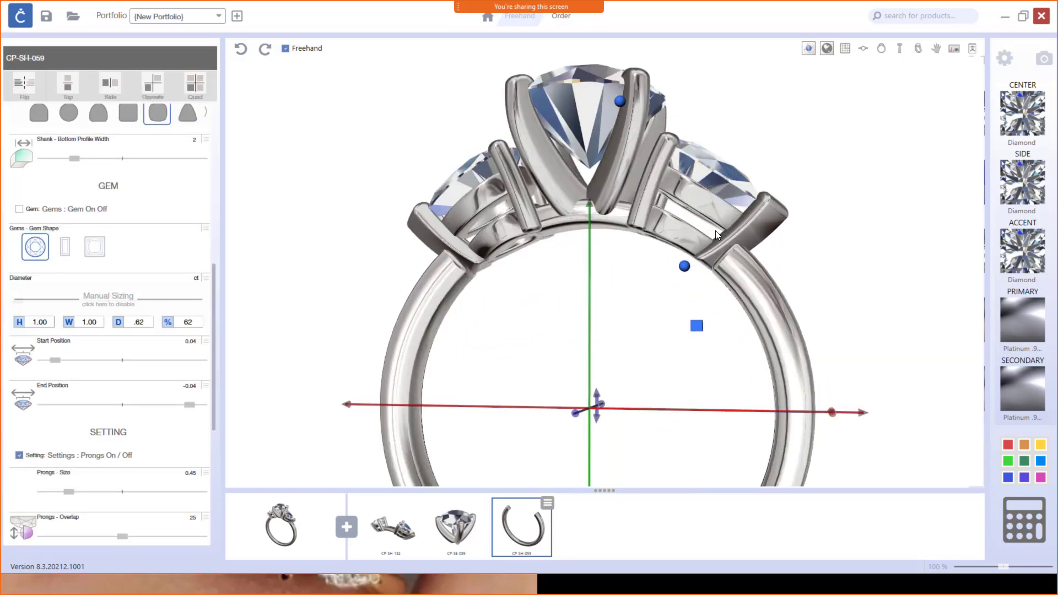
# Try a top profile span of 0.14 and a side thickness of 1.69 on shank CP-SH-059, and undo the thickness change.
pyautogui.click(58, 363)
pyautogui.scroll(5, 88, 235)
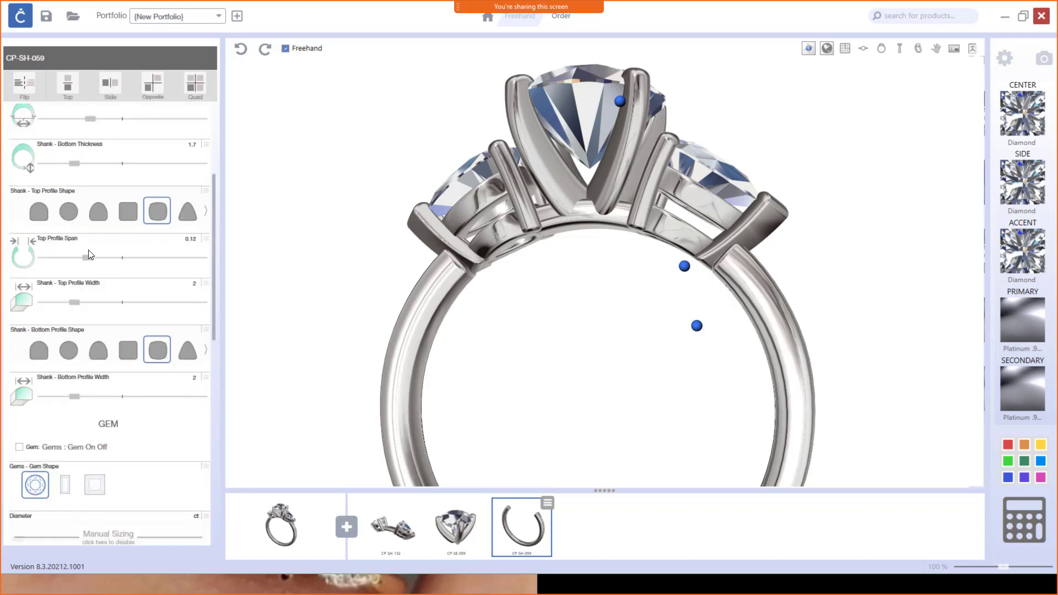
pyautogui.moveTo(92, 259); pyautogui.dragTo(98, 260)
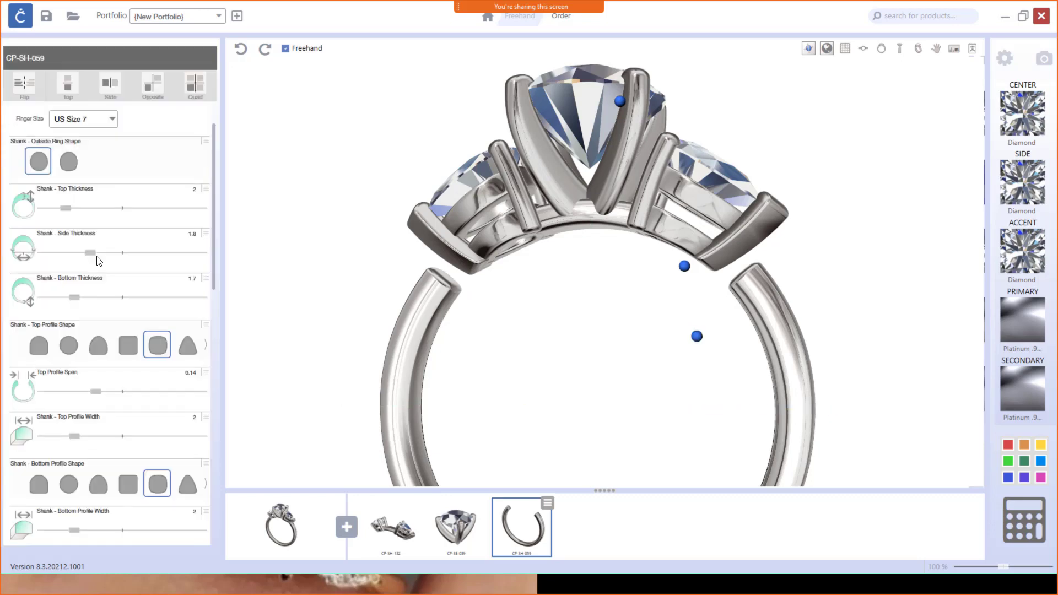
pyautogui.moveTo(80, 253); pyautogui.dragTo(71, 253)
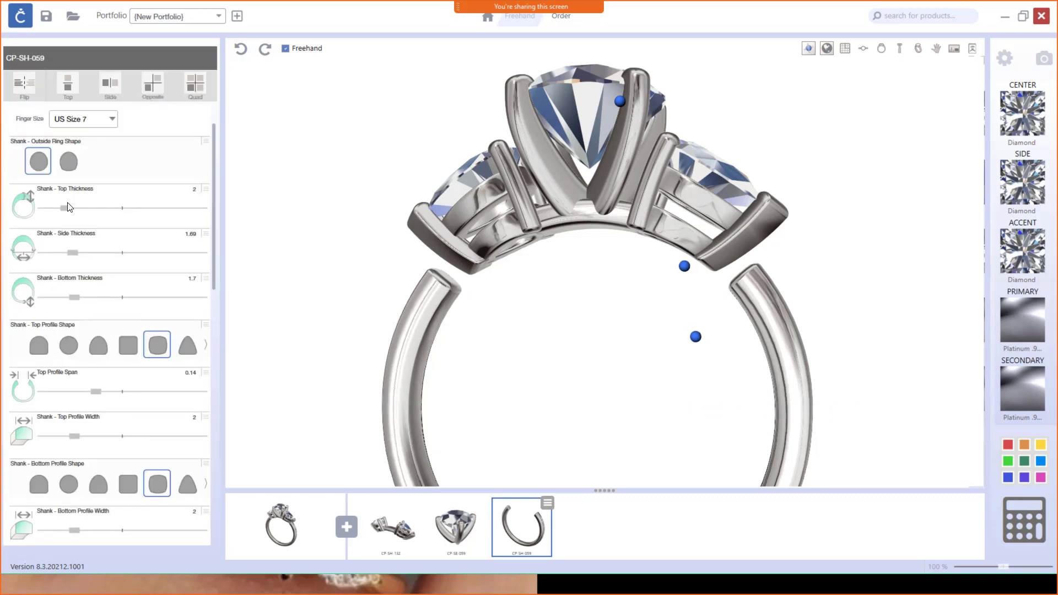
pyautogui.click(242, 48)
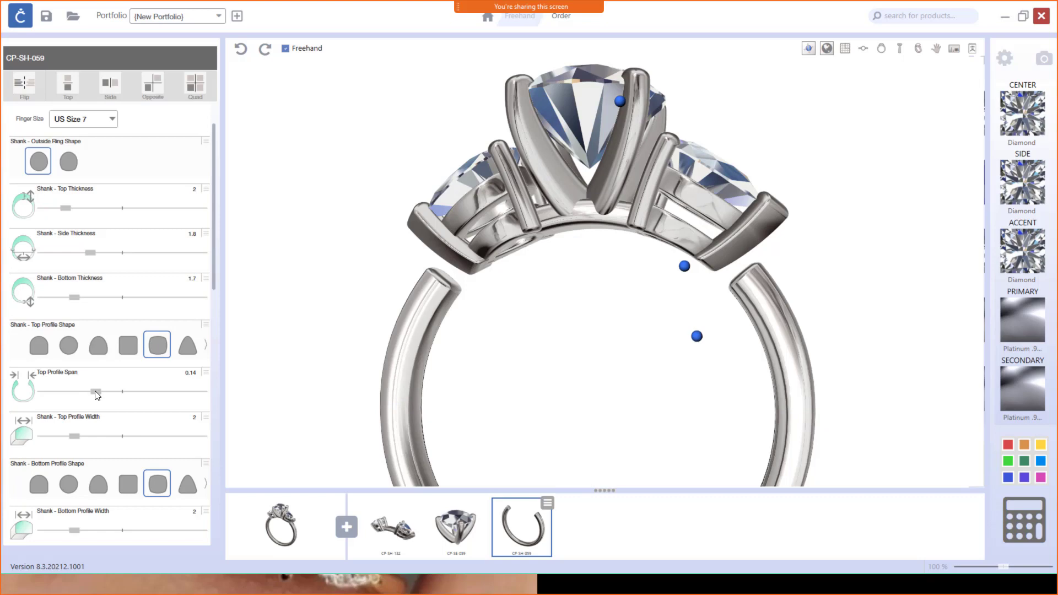
# Set the top profile span of shank CP-SH-059 to 0.11, and inspect the whole three-stone ring.
pyautogui.moveTo(95, 391); pyautogui.dragTo(85, 394)
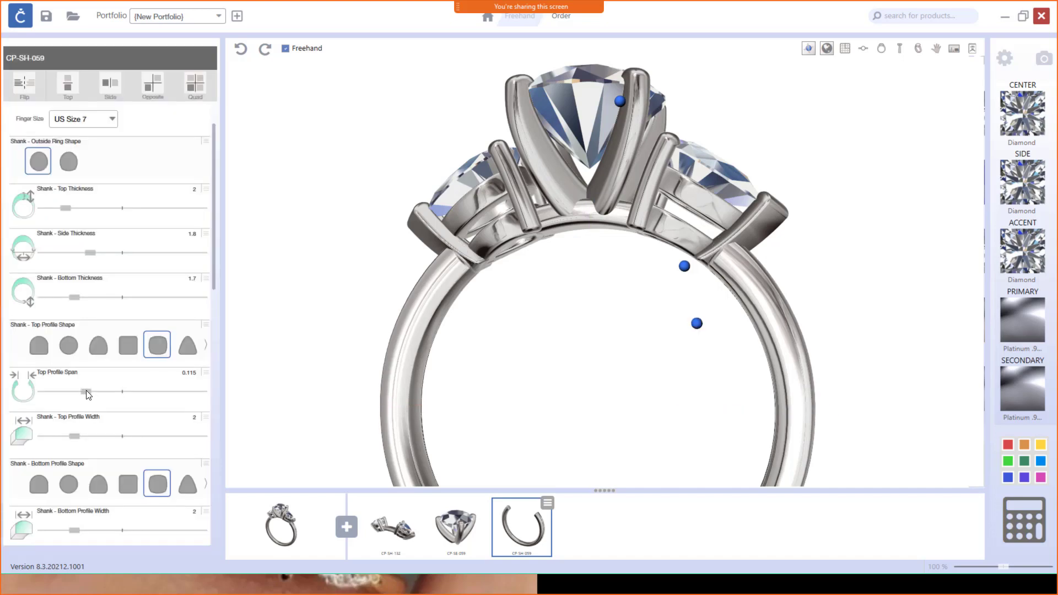
pyautogui.moveTo(86, 391); pyautogui.dragTo(89, 391)
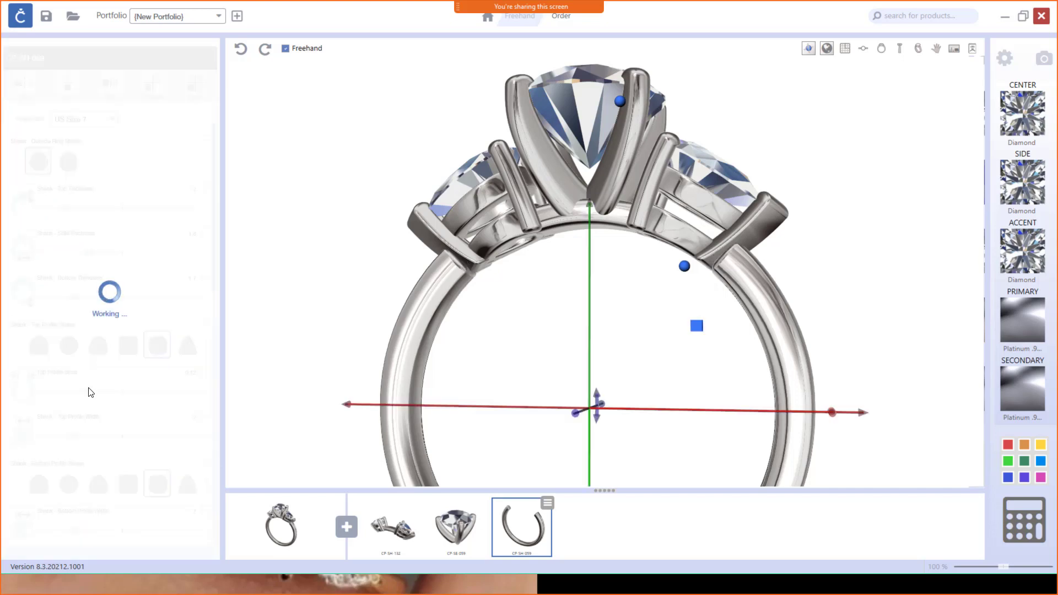
pyautogui.moveTo(87, 391); pyautogui.dragTo(85, 392)
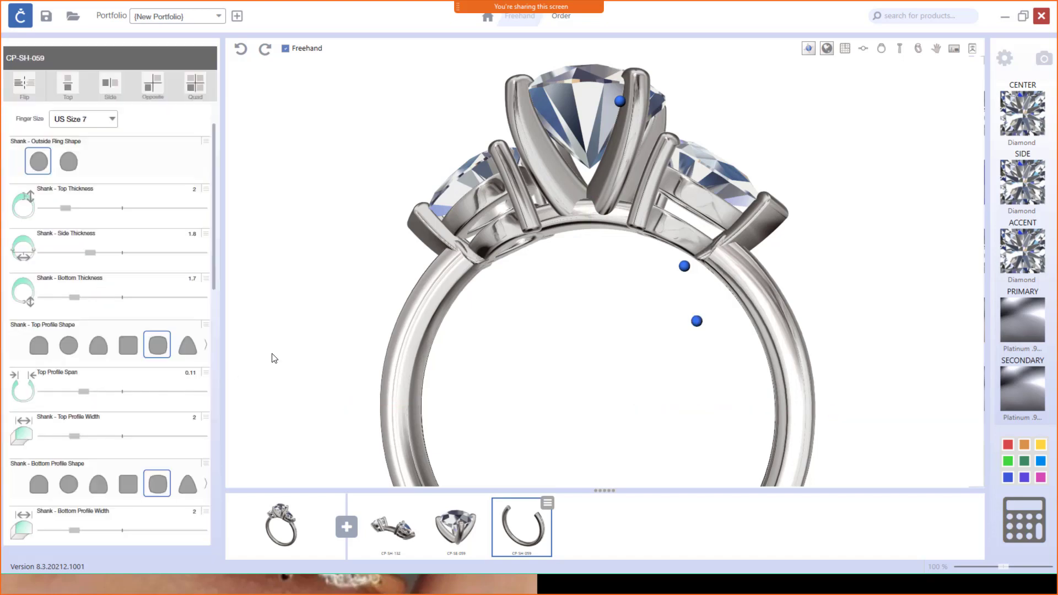
pyautogui.scroll(-6, 572, 324)
pyautogui.moveTo(635, 281); pyautogui.dragTo(643, 389, button='right')
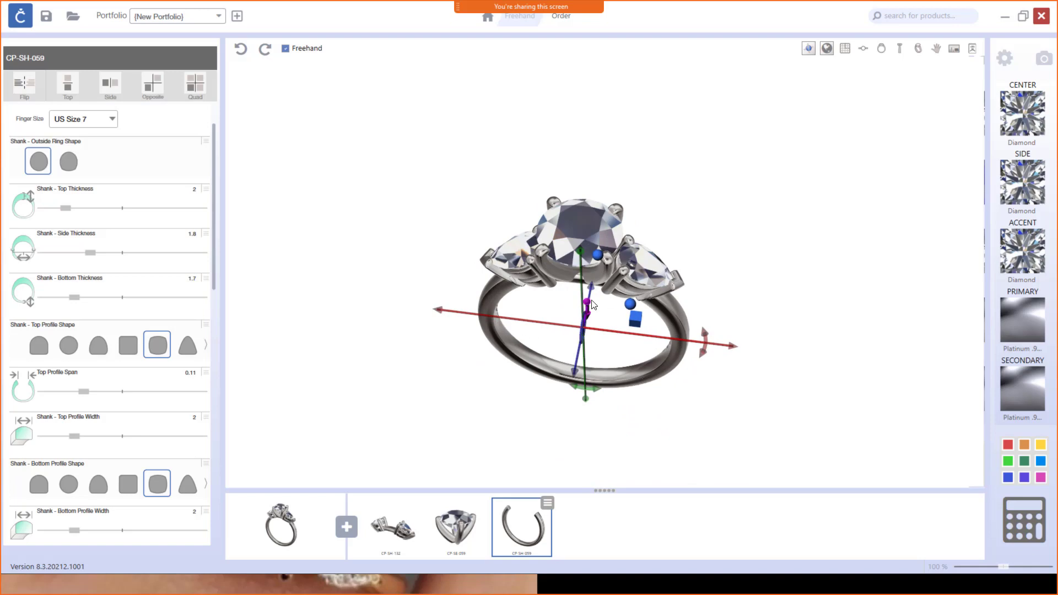
pyautogui.scroll(1, 585, 324)
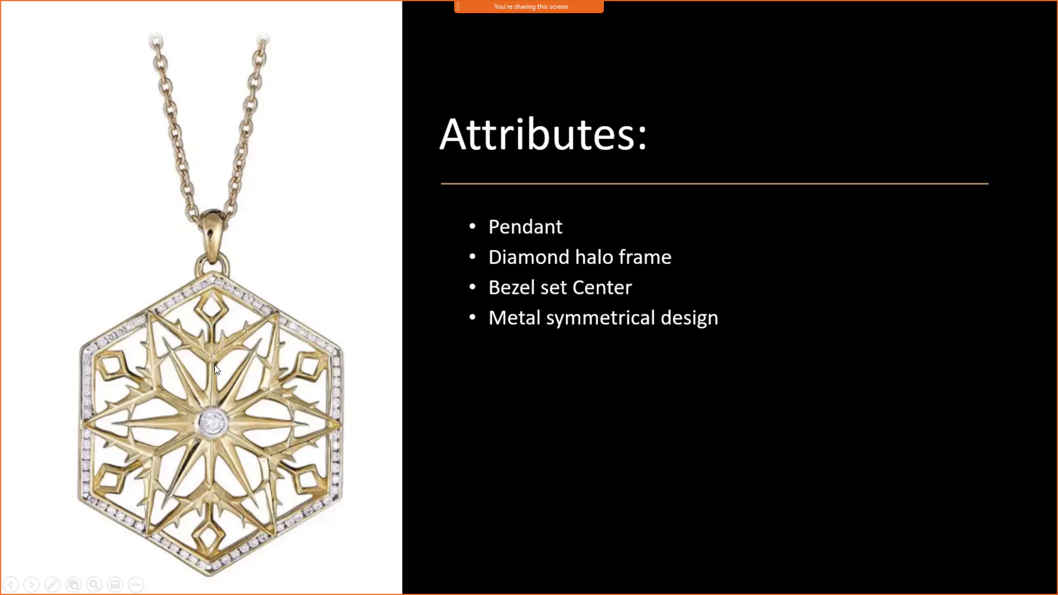
# Switch from the pendant slide to CounterSketch, and start a new design.
pyautogui.hotkey('alt', 'Tab')
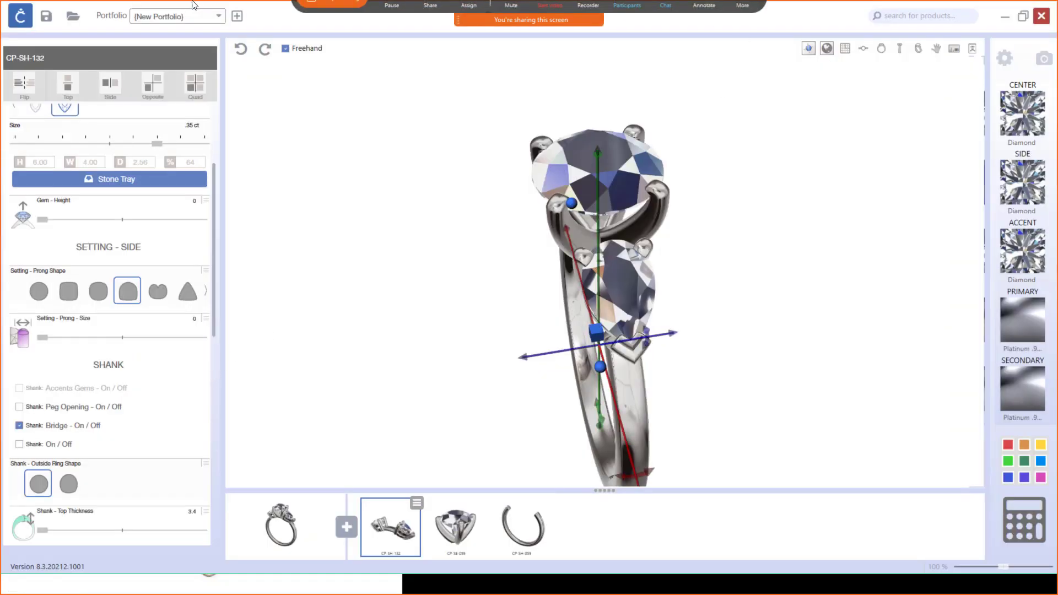
pyautogui.click(21, 17)
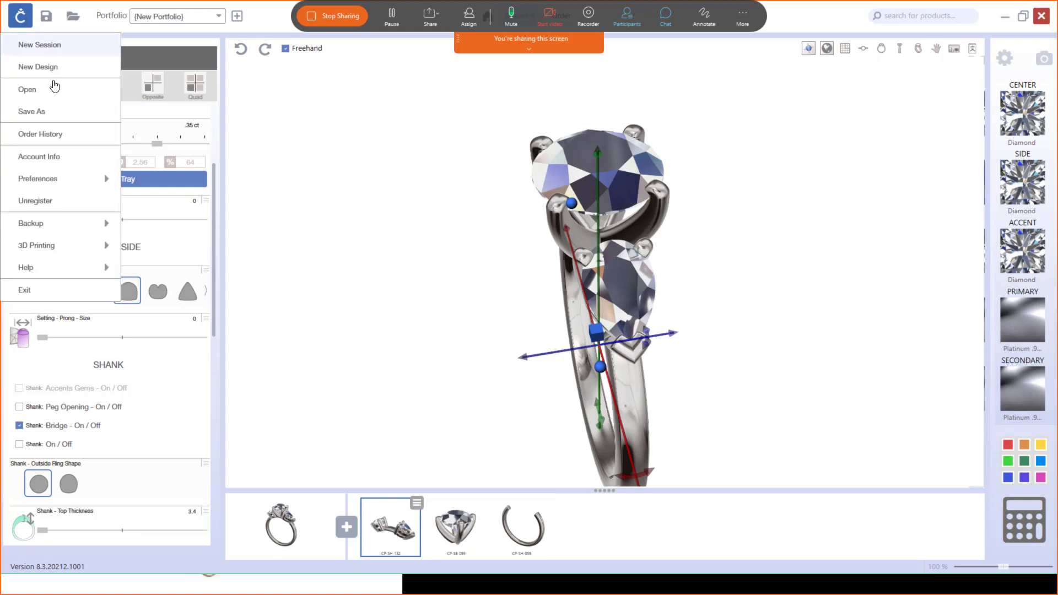
pyautogui.click(54, 67)
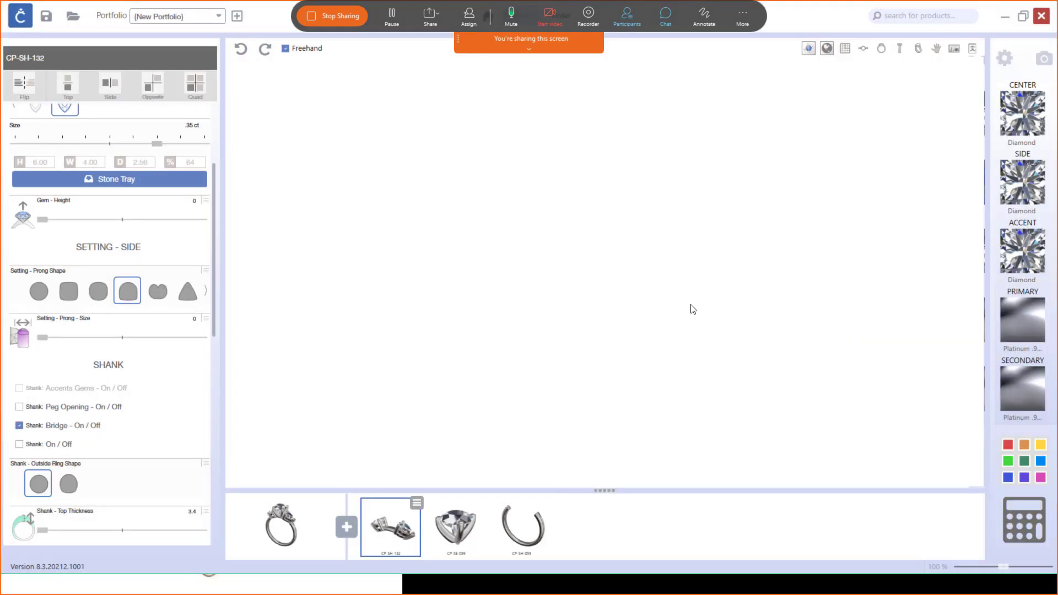
# Filter the setting parts to the Halo design element, and add the halo CP-SE-006 to the design.
pyautogui.click(347, 528)
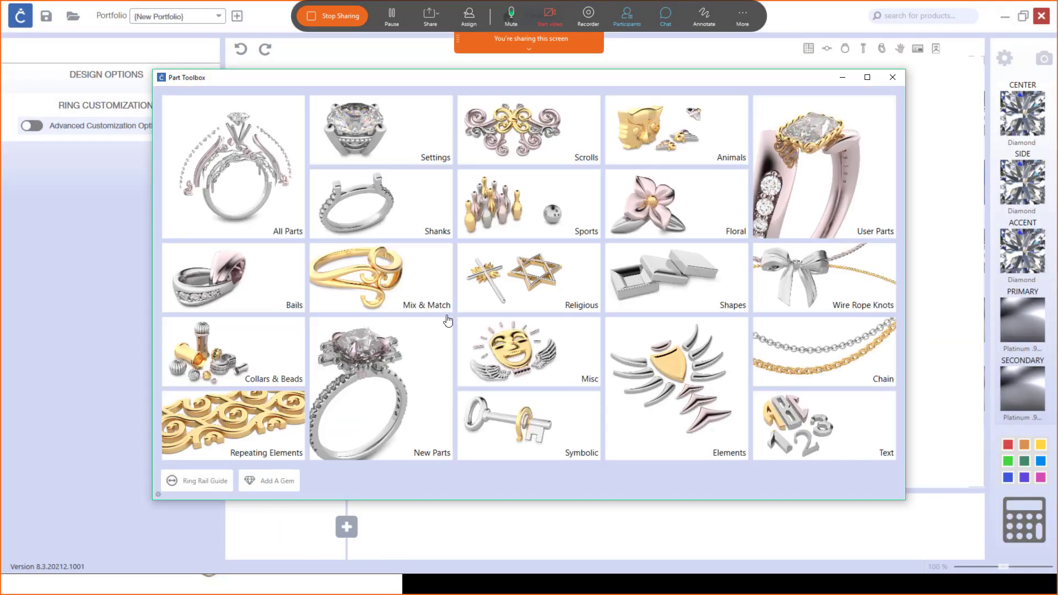
pyautogui.click(383, 142)
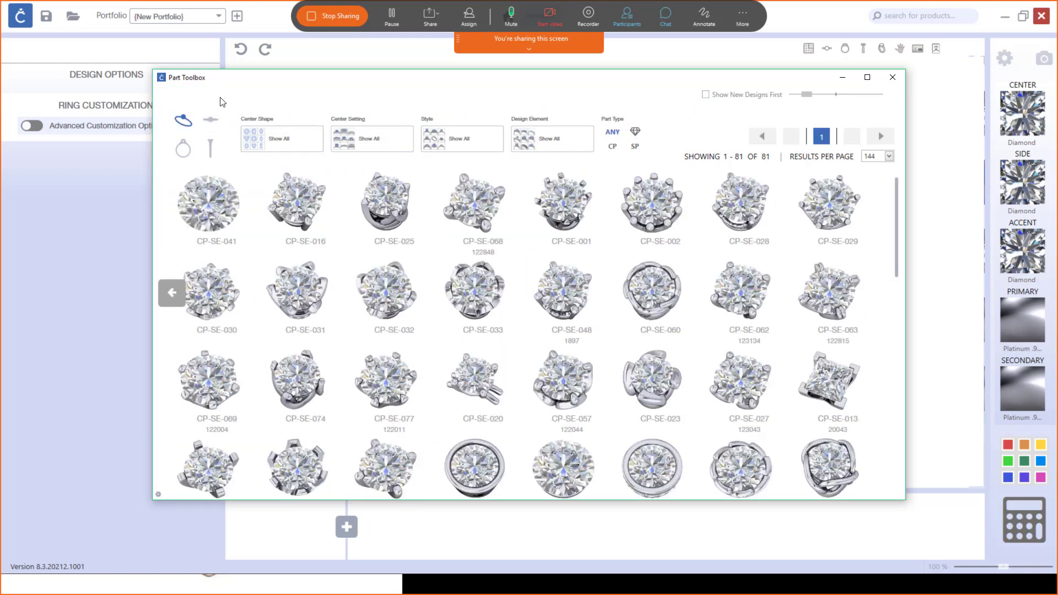
pyautogui.click(278, 143)
pyautogui.click(540, 149)
pyautogui.click(539, 149)
pyautogui.click(808, 240)
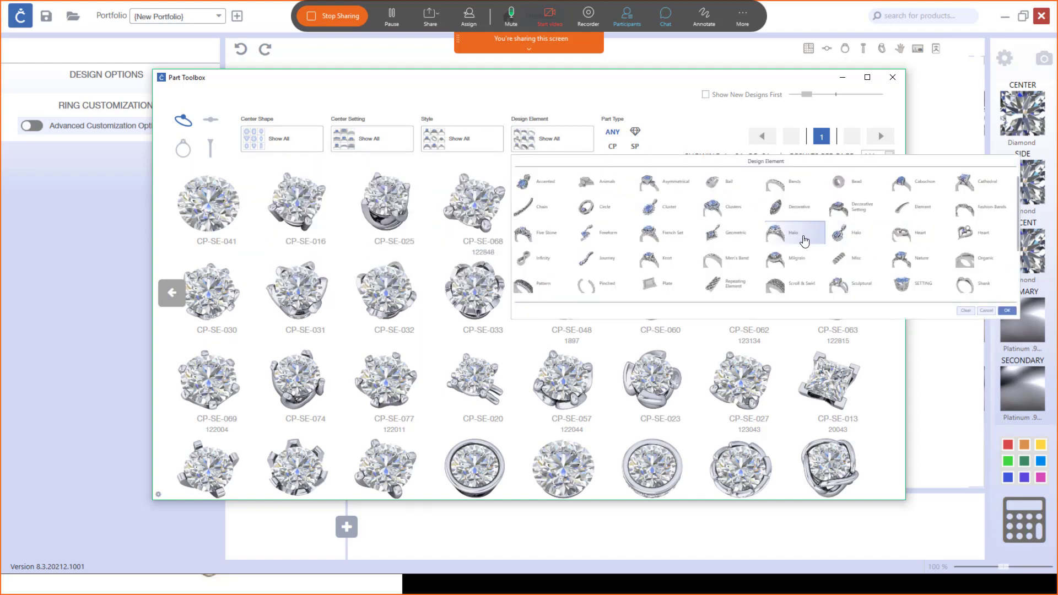
pyautogui.click(1006, 312)
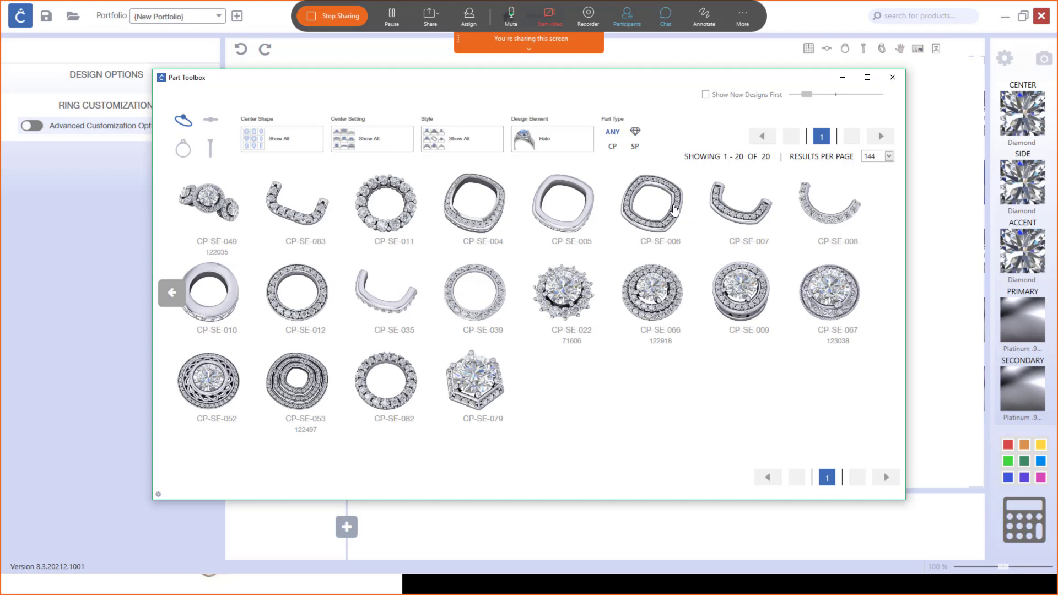
pyautogui.click(674, 210)
pyautogui.click(735, 446)
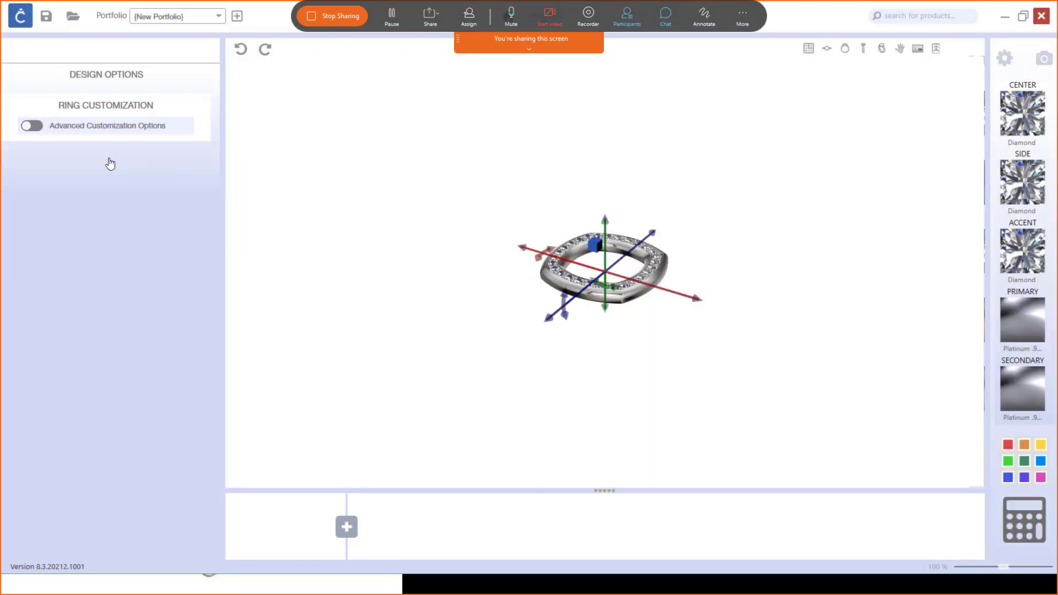
# Try several outline shapes for halo CP-SE-006, ending with the square shape with cut corners.
pyautogui.scroll(2, 66, 163)
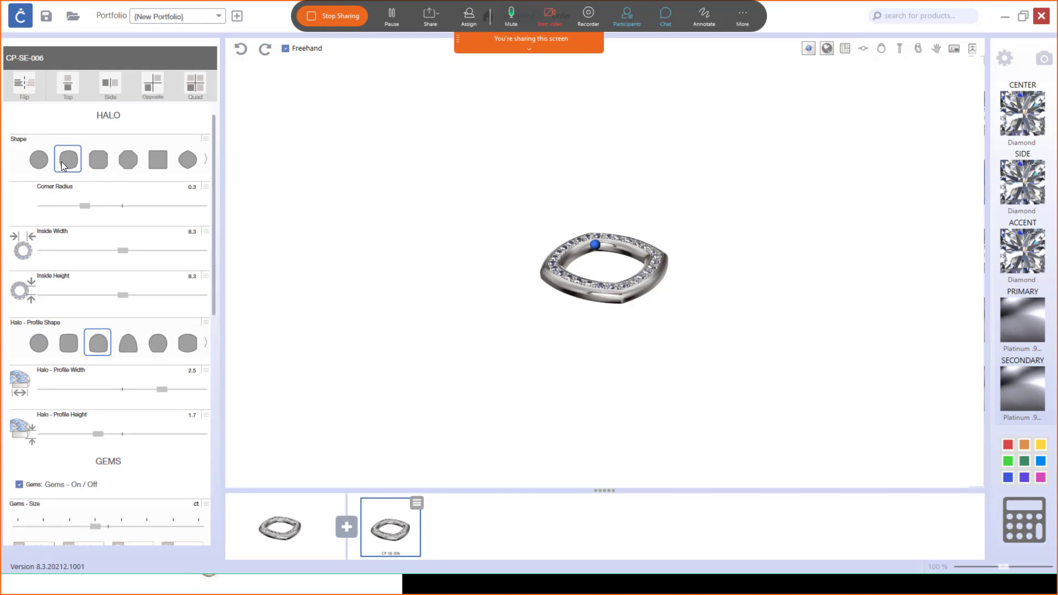
pyautogui.click(97, 162)
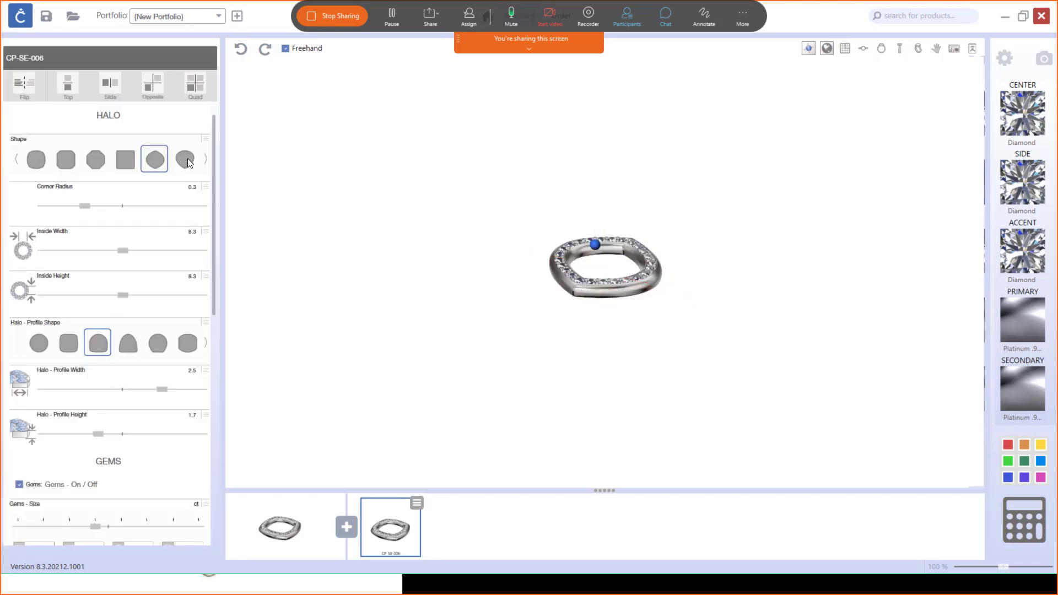
pyautogui.click(193, 165)
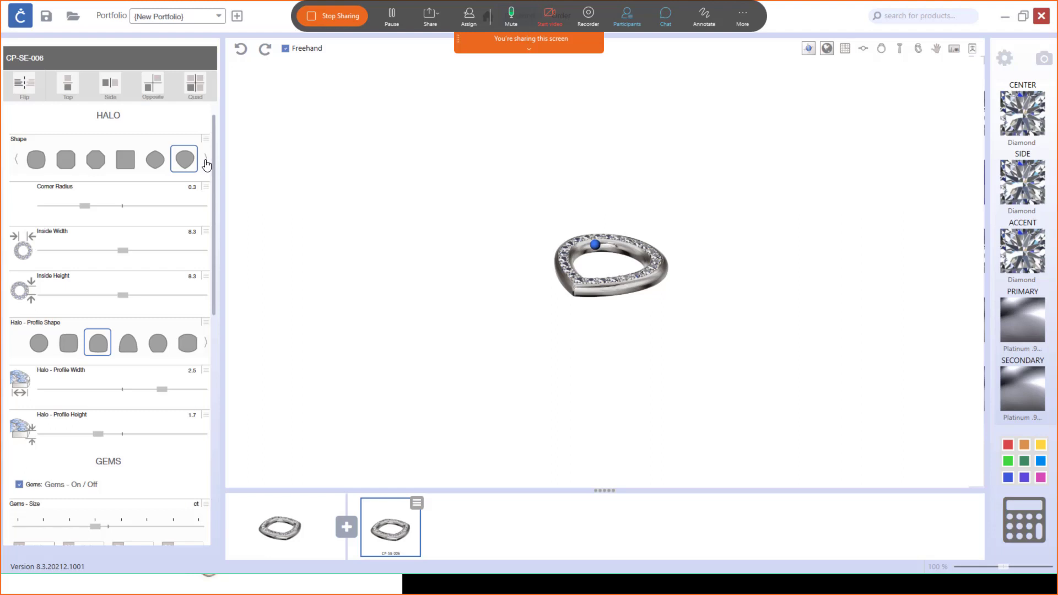
pyautogui.click(68, 164)
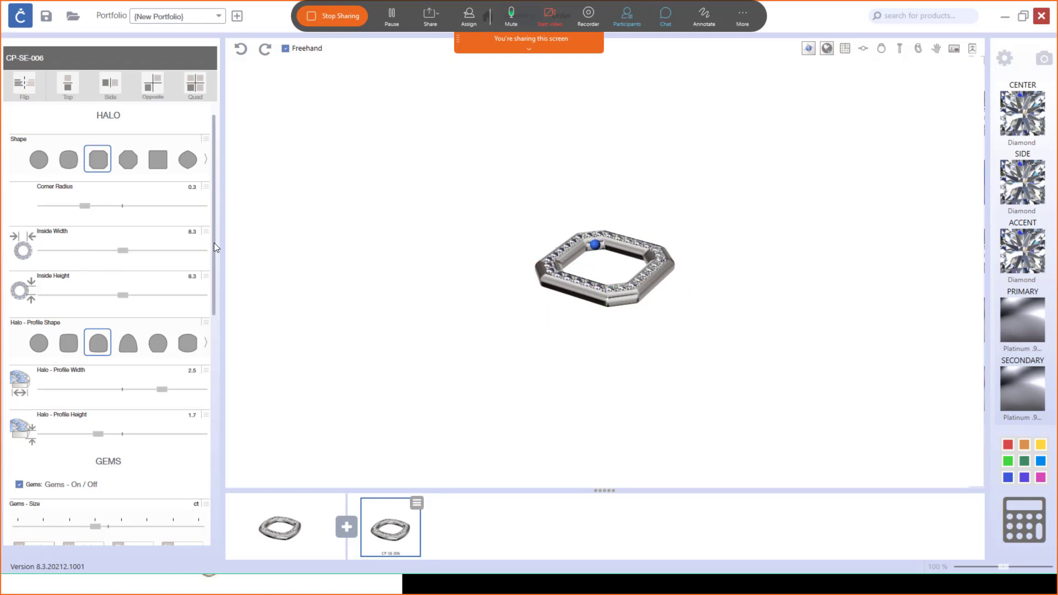
# Set the halo's inside width and inside height to 15, and show the grid beneath it.
pyautogui.moveTo(514, 279); pyautogui.dragTo(550, 351)
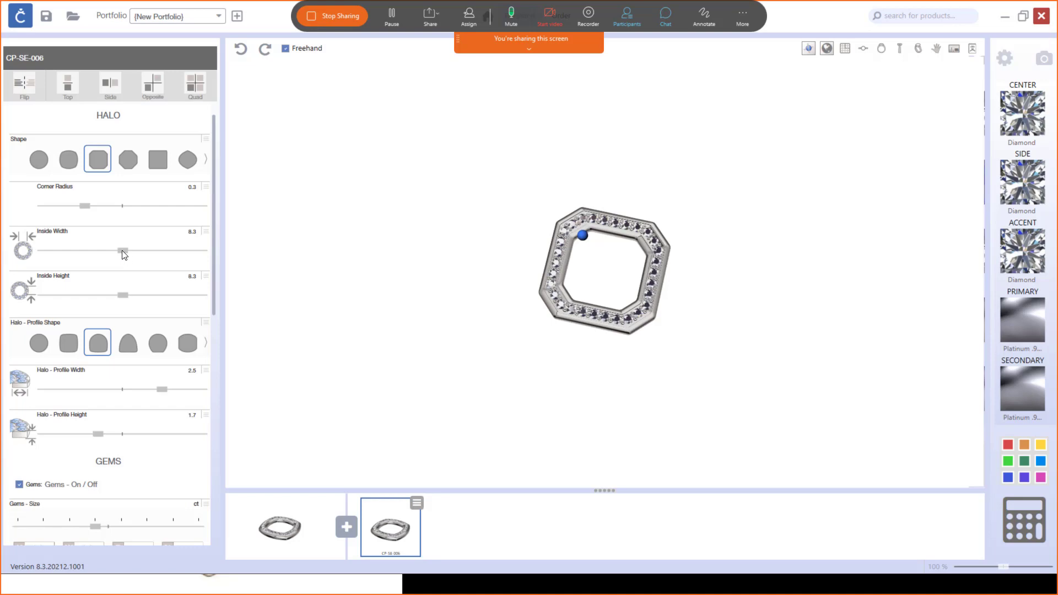
pyautogui.moveTo(122, 252); pyautogui.dragTo(142, 251)
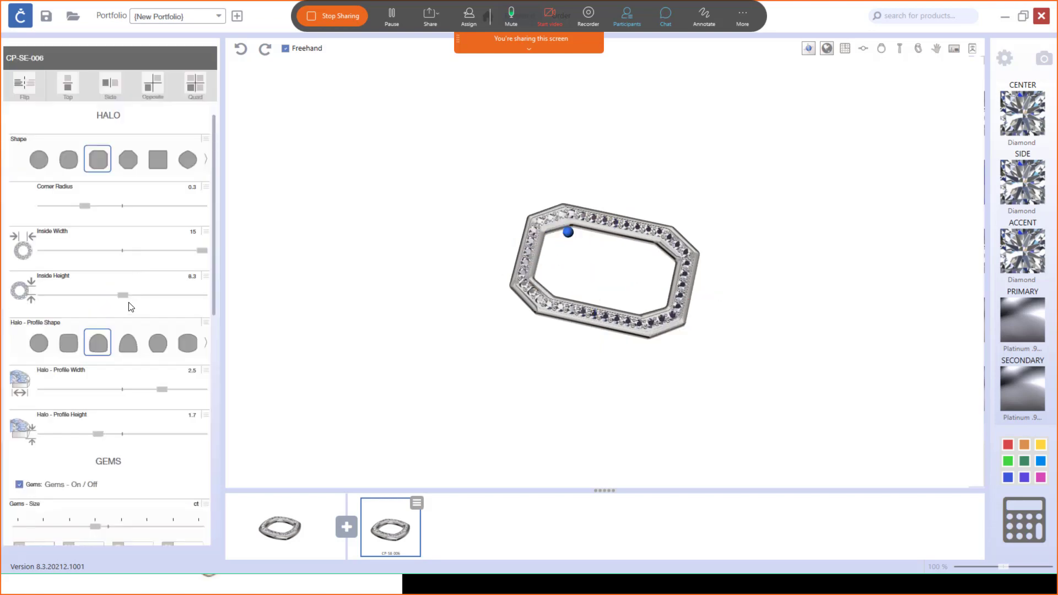
pyautogui.moveTo(125, 298); pyautogui.dragTo(236, 299)
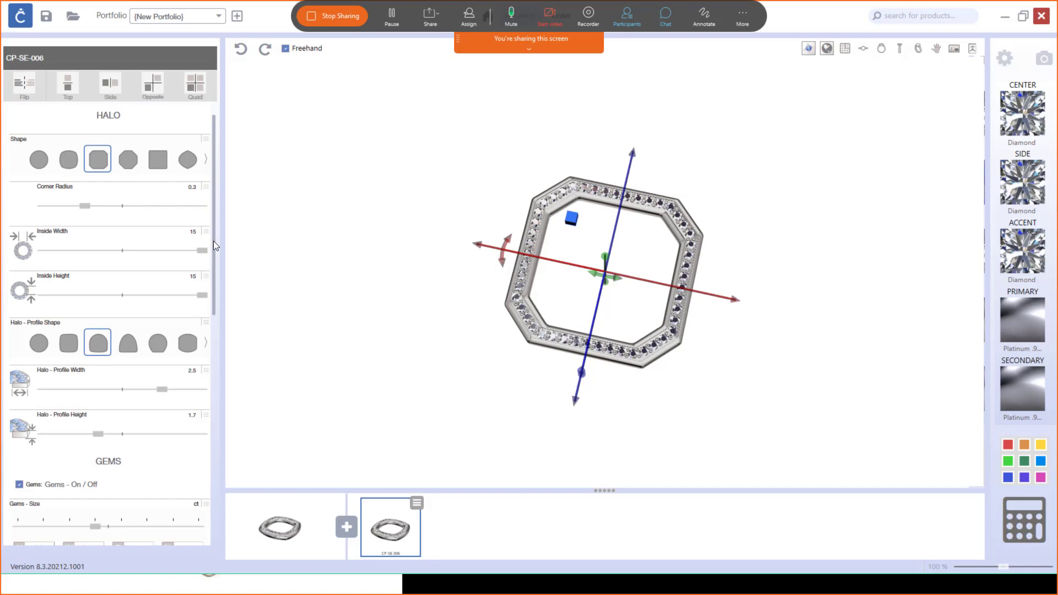
pyautogui.click(845, 48)
pyautogui.moveTo(720, 217); pyautogui.dragTo(741, 245, button='right')
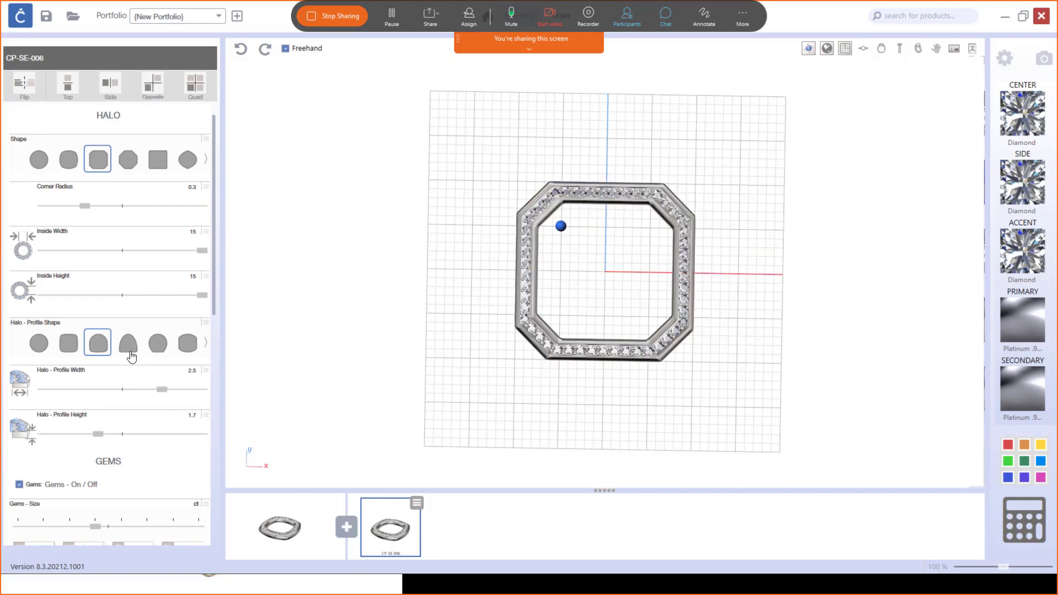
# Set the halo's profile height to 2.2 while viewing the frame from the side.
pyautogui.scroll(-1, 109, 350)
pyautogui.click(508, 355)
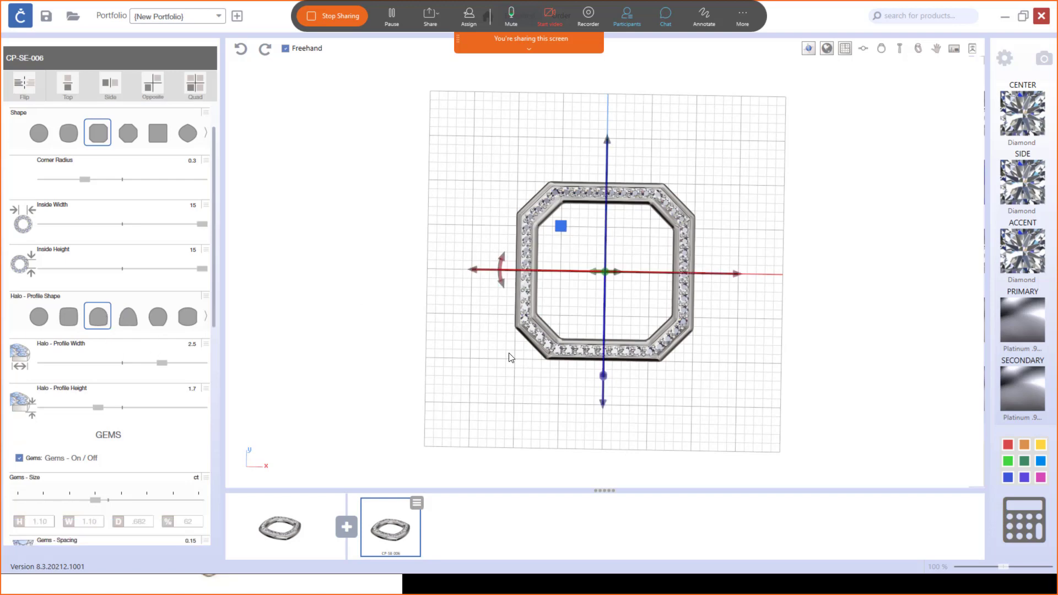
pyautogui.moveTo(508, 354); pyautogui.dragTo(566, 249, button='right')
pyautogui.scroll(5, 563, 256)
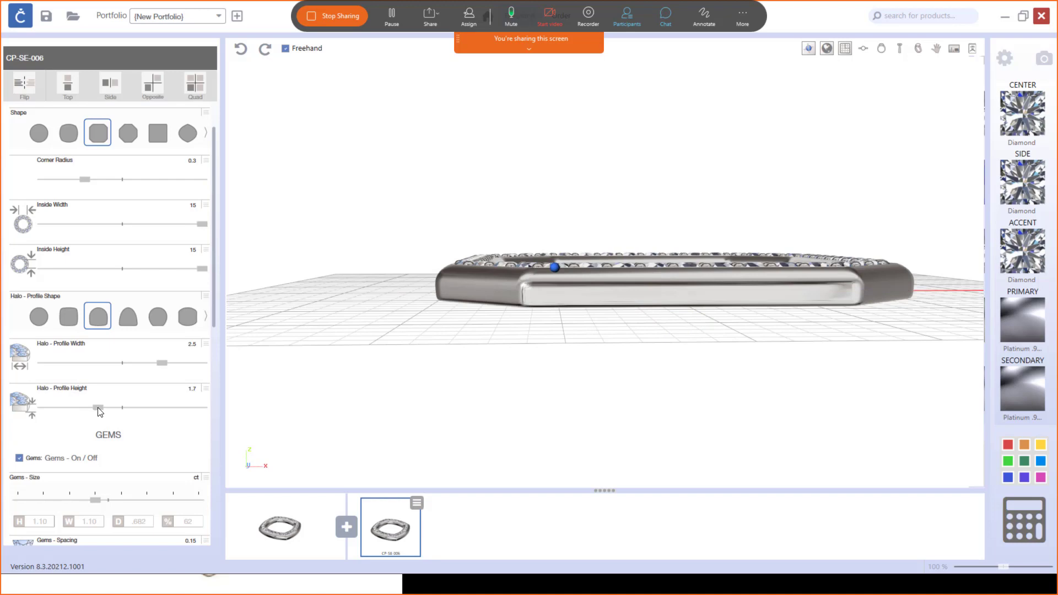
pyautogui.moveTo(99, 409); pyautogui.dragTo(140, 410)
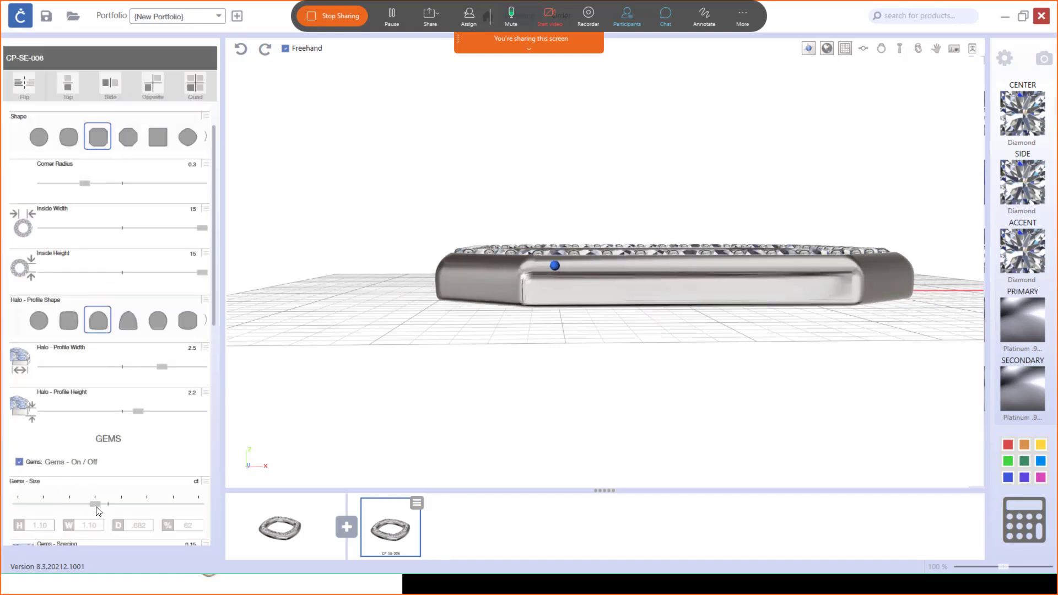
# Set the halo's gem size to .01 ct (1.50 by 1.50), and inspect the gem row from above.
pyautogui.moveTo(121, 508); pyautogui.dragTo(197, 508)
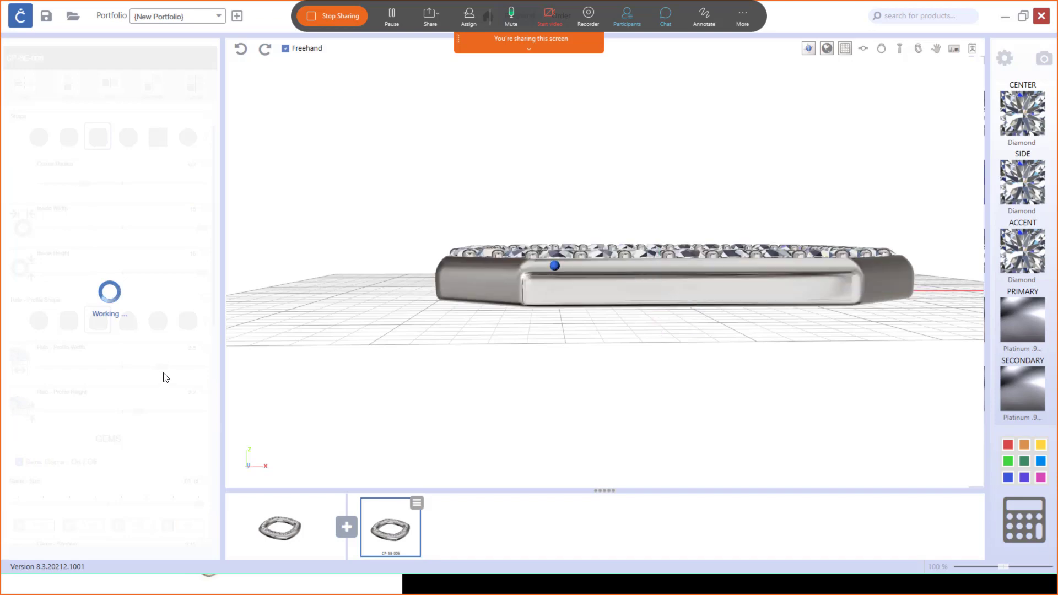
pyautogui.scroll(-2, 161, 394)
pyautogui.scroll(-2, 162, 399)
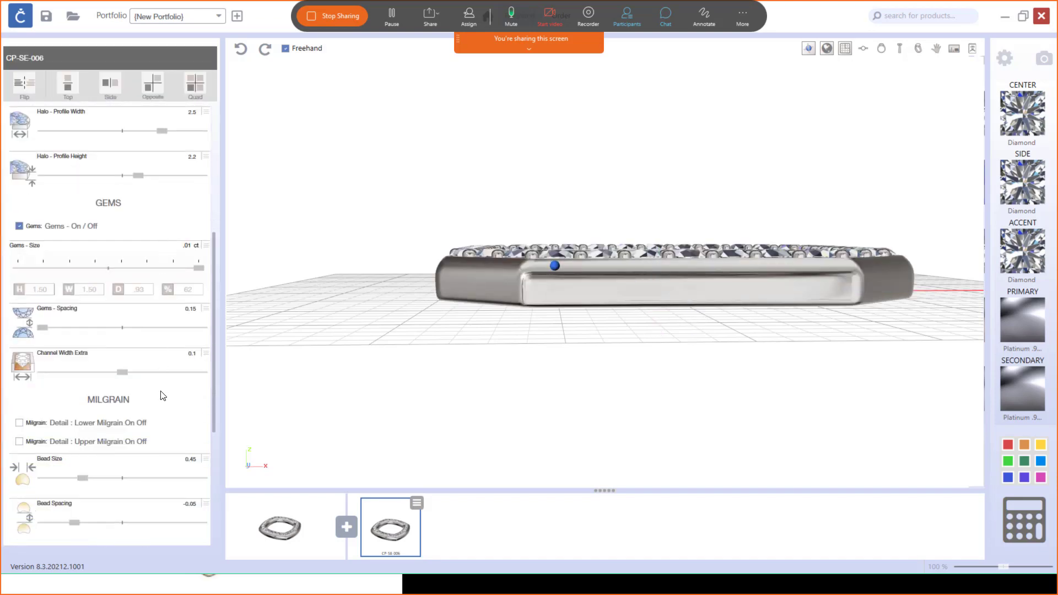
pyautogui.moveTo(441, 359); pyautogui.dragTo(407, 416)
pyautogui.moveTo(406, 416); pyautogui.dragTo(390, 449, button='right')
pyautogui.scroll(-5, 406, 436)
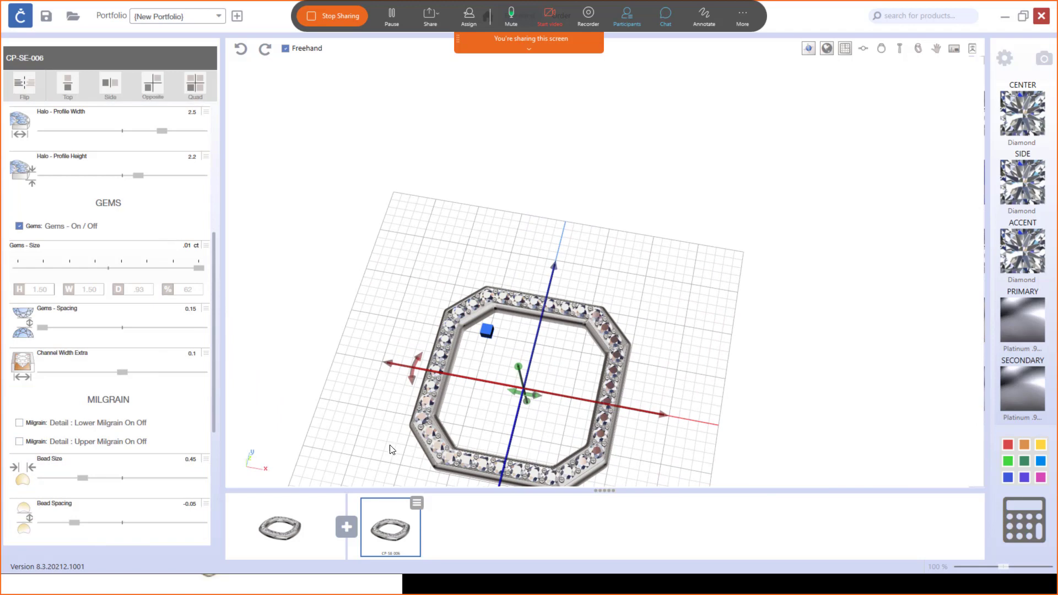
# Turn on the halo's upper milgrain detail, and review the remaining milgrain, rope and bead options.
pyautogui.click(20, 441)
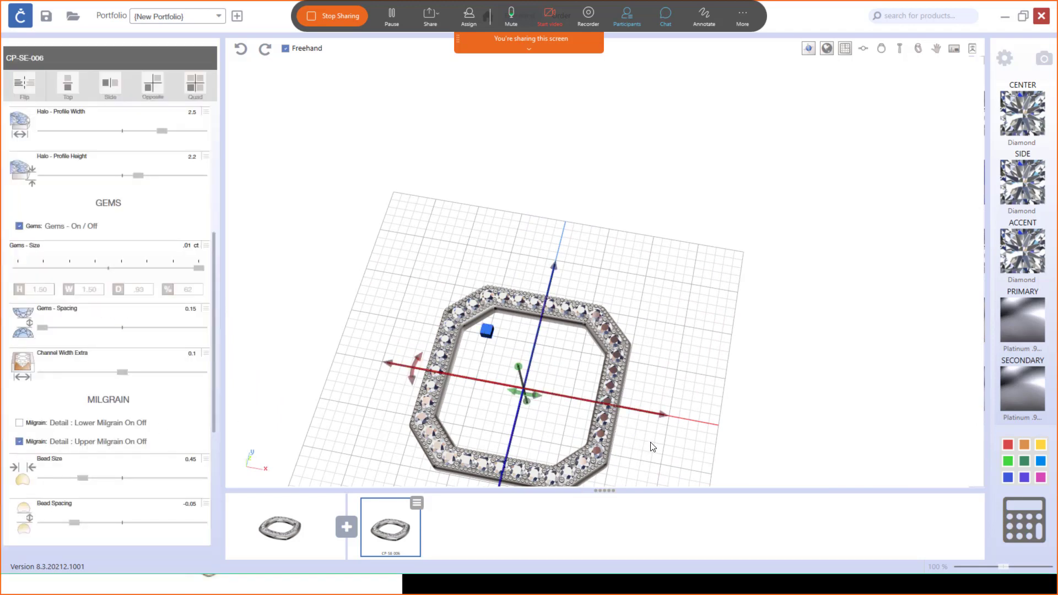
pyautogui.keyDown('shift'); pyautogui.moveTo(646, 438); pyautogui.dragTo(656, 325, button='right'); pyautogui.keyUp('shift')
pyautogui.moveTo(607, 383); pyautogui.dragTo(625, 413, button='right')
pyautogui.scroll(-5, 91, 408)
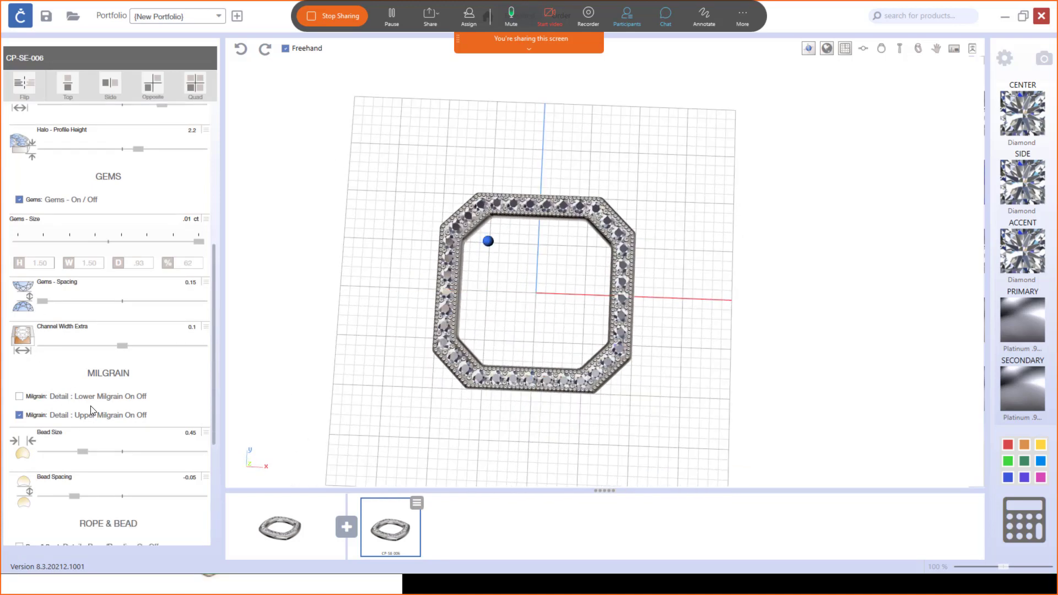
pyautogui.scroll(-2, 90, 408)
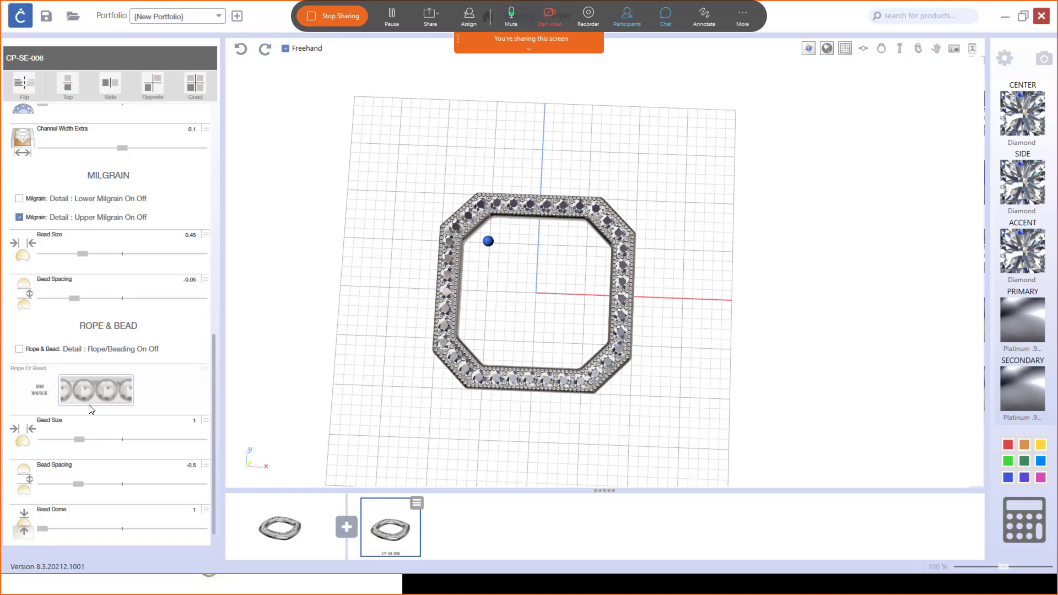
pyautogui.scroll(4, 91, 409)
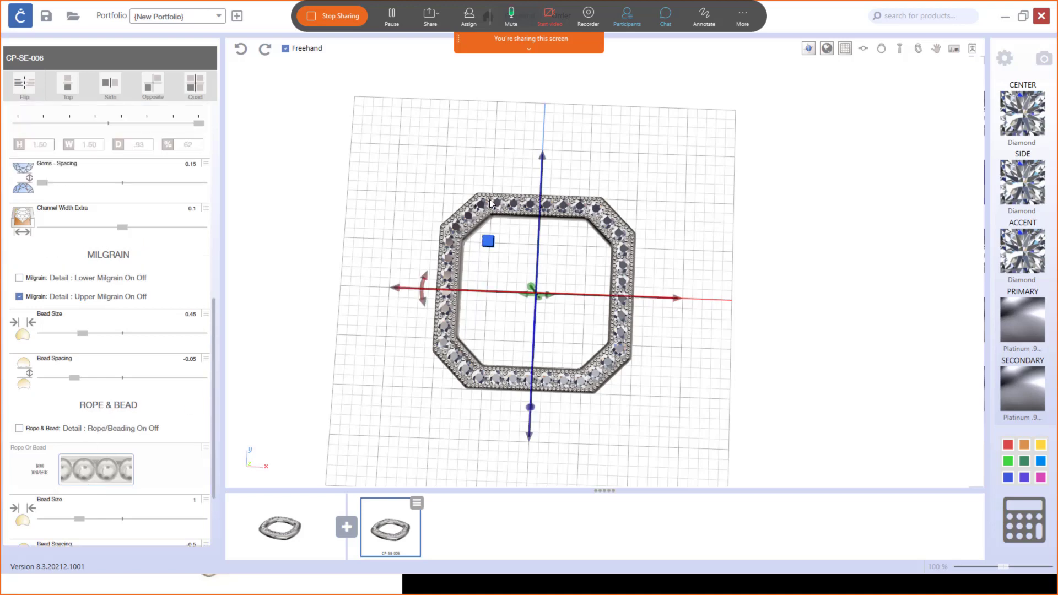
# Add the round bezel setting CP-SE-038 from the Settings parts at the center of the halo.
pyautogui.click(346, 527)
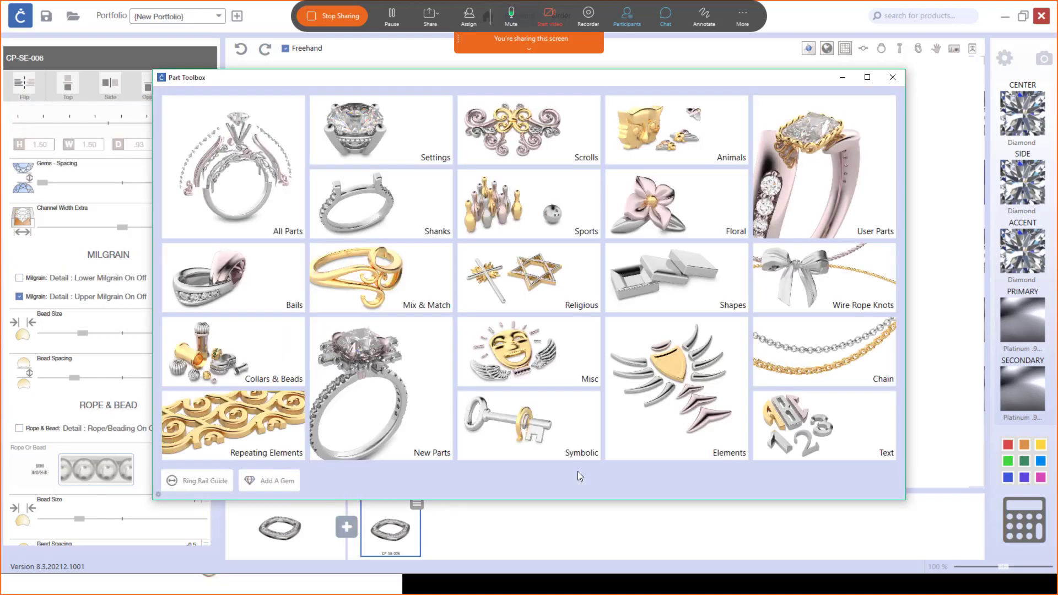
pyautogui.click(432, 159)
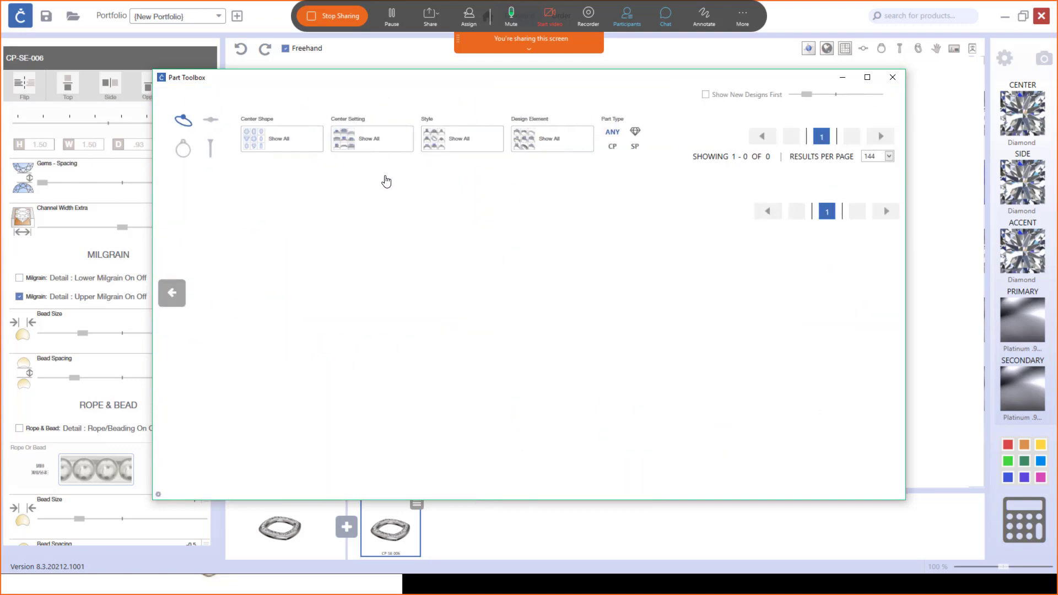
pyautogui.scroll(-2, 627, 347)
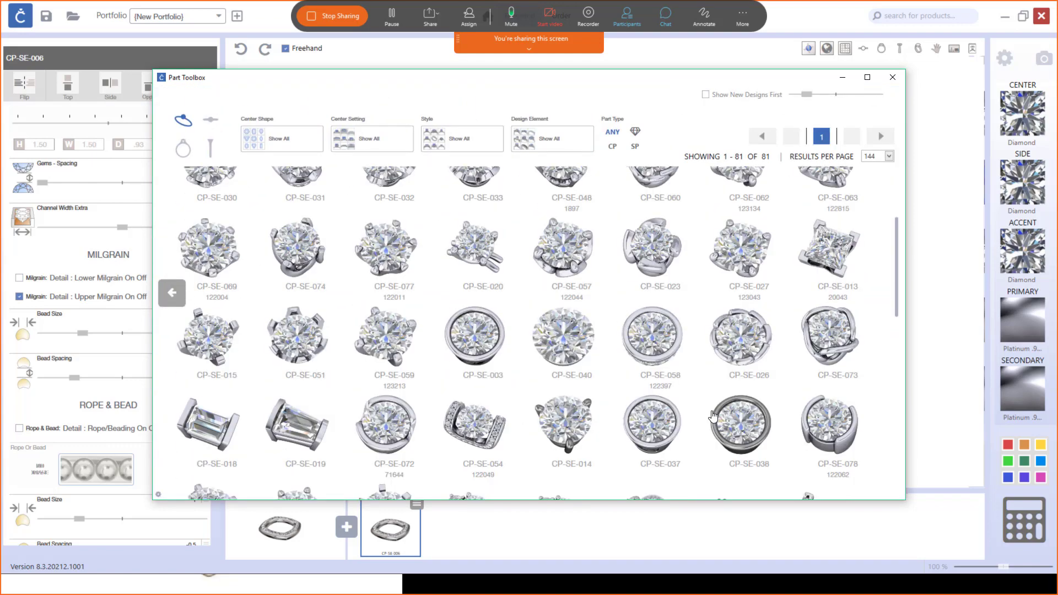
pyautogui.click(746, 435)
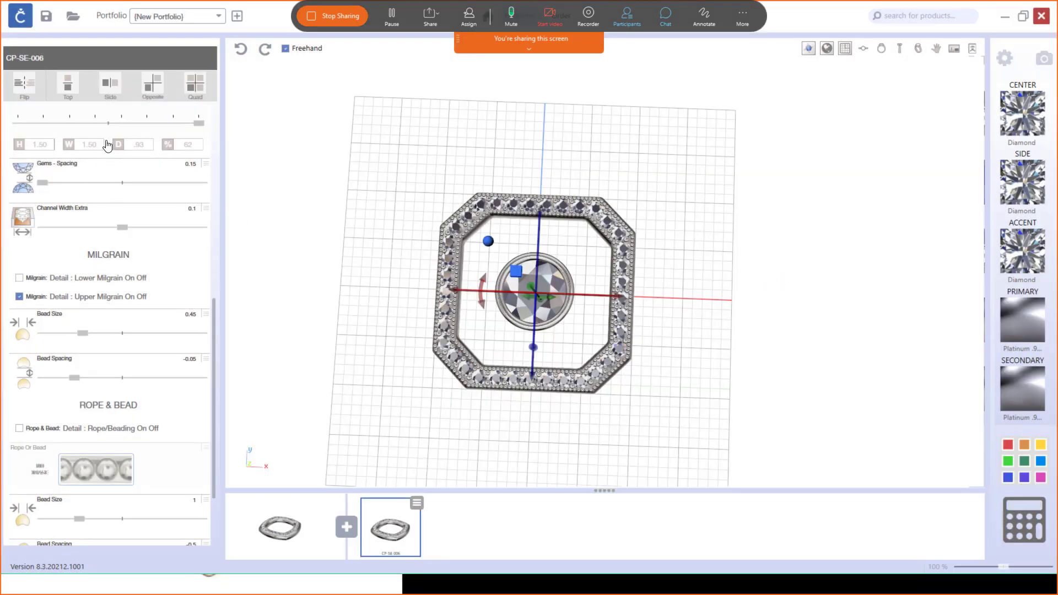
# Set the bezel's round center gem size to .1 ct (3.00 by 3.00).
pyautogui.scroll(5, 168, 136)
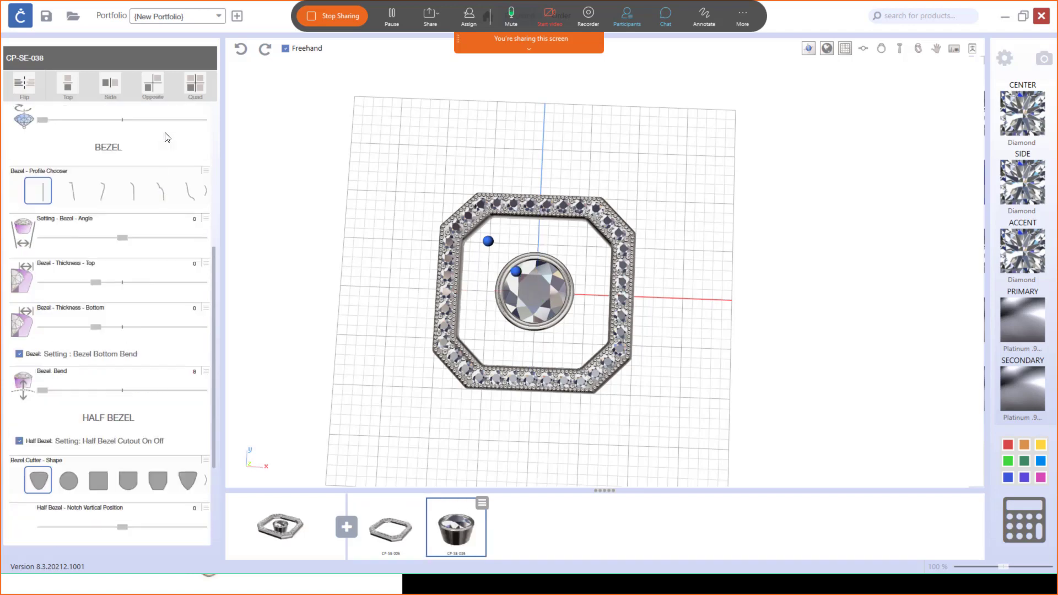
pyautogui.scroll(5, 168, 137)
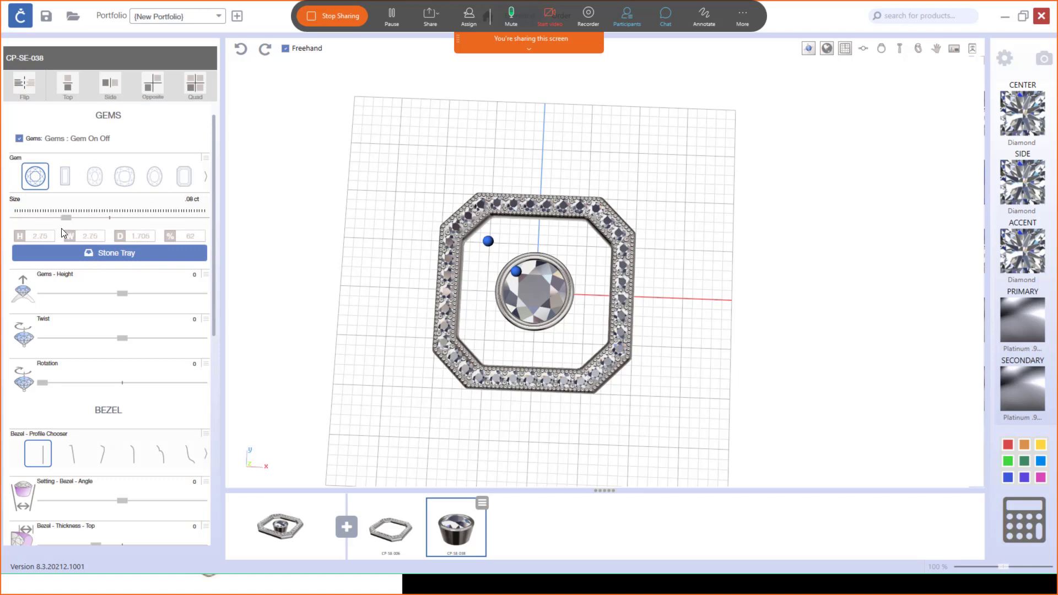
pyautogui.moveTo(61, 229)
pyautogui.mouseDown()
pyautogui.moveTo(39, 233)
pyautogui.moveTo(65, 238)
pyautogui.mouseUp()
pyautogui.moveTo(72, 235); pyautogui.dragTo(75, 236)
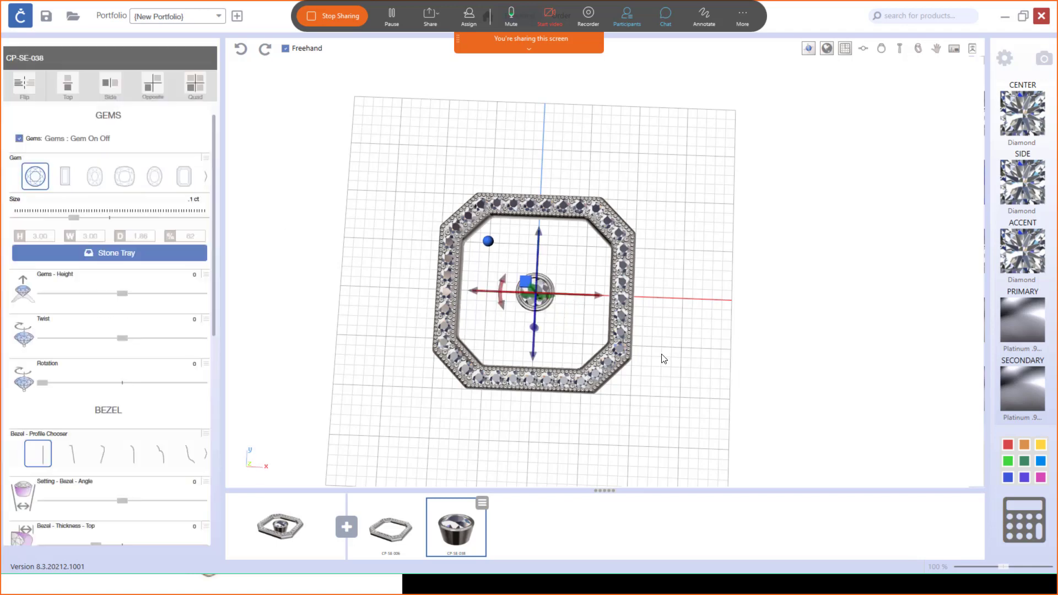
# Add the pointed, diamond-shaped SP-EL-105 part from the Elements library to the pendant design.
pyautogui.moveTo(693, 364); pyautogui.dragTo(696, 217)
pyautogui.moveTo(536, 236); pyautogui.dragTo(576, 432)
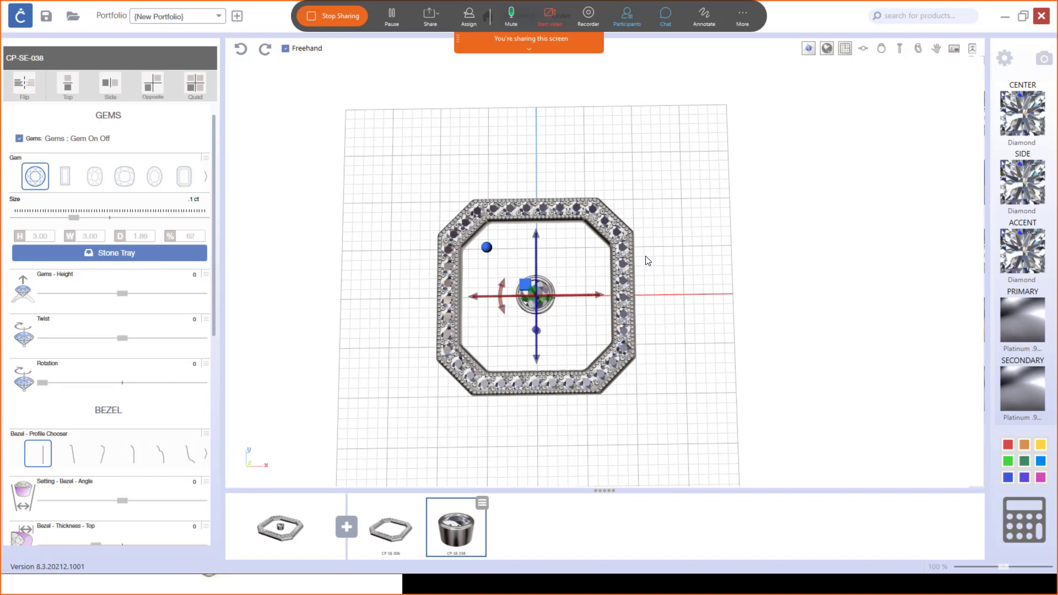
pyautogui.click(346, 527)
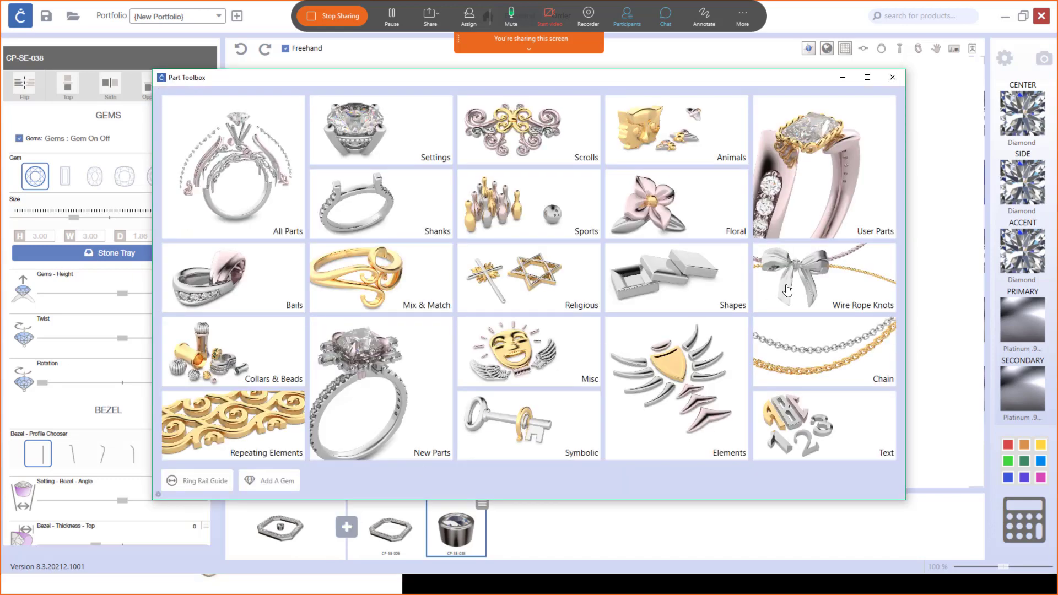
pyautogui.click(641, 369)
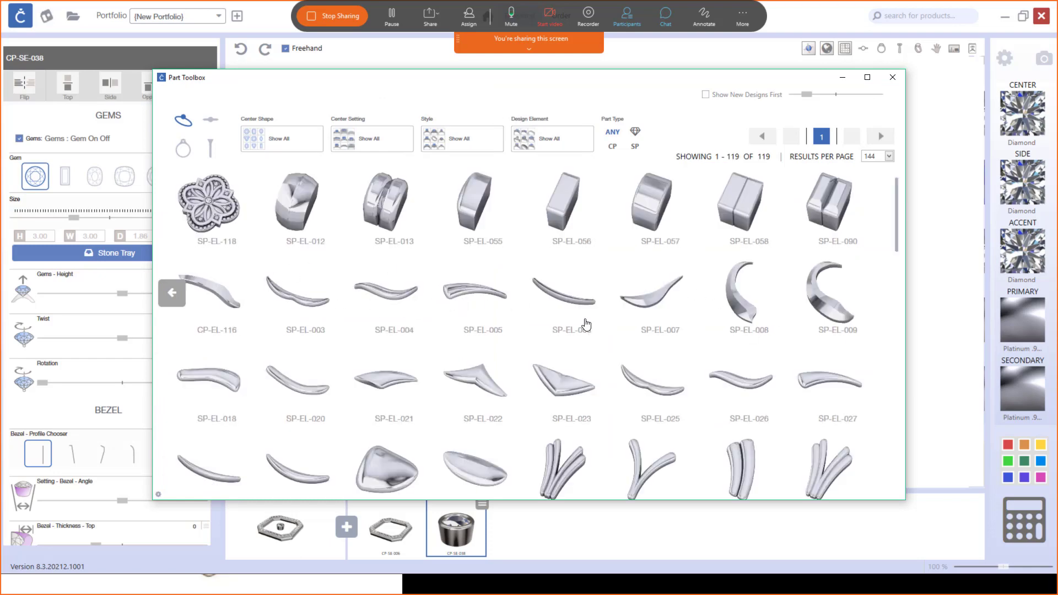
pyautogui.scroll(-2, 585, 324)
pyautogui.scroll(-2, 587, 324)
pyautogui.scroll(-3, 587, 321)
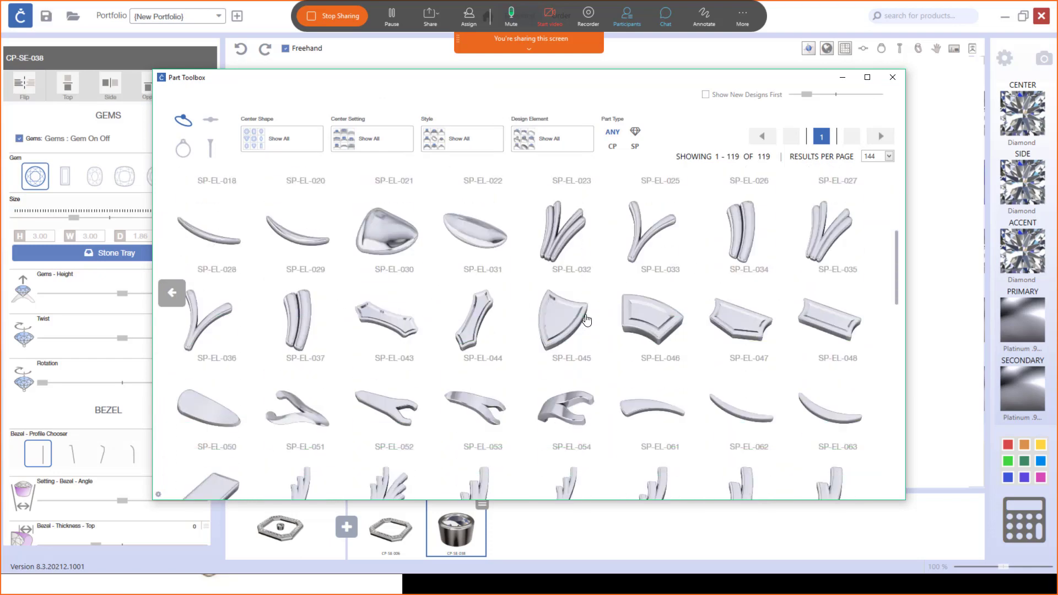
pyautogui.scroll(-3, 583, 314)
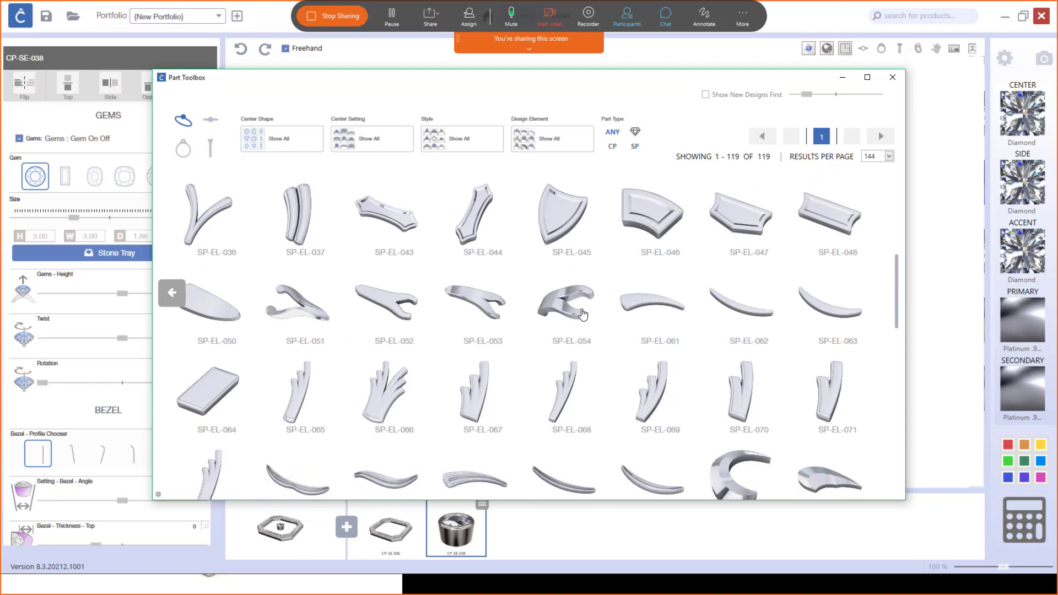
pyautogui.scroll(-3, 582, 312)
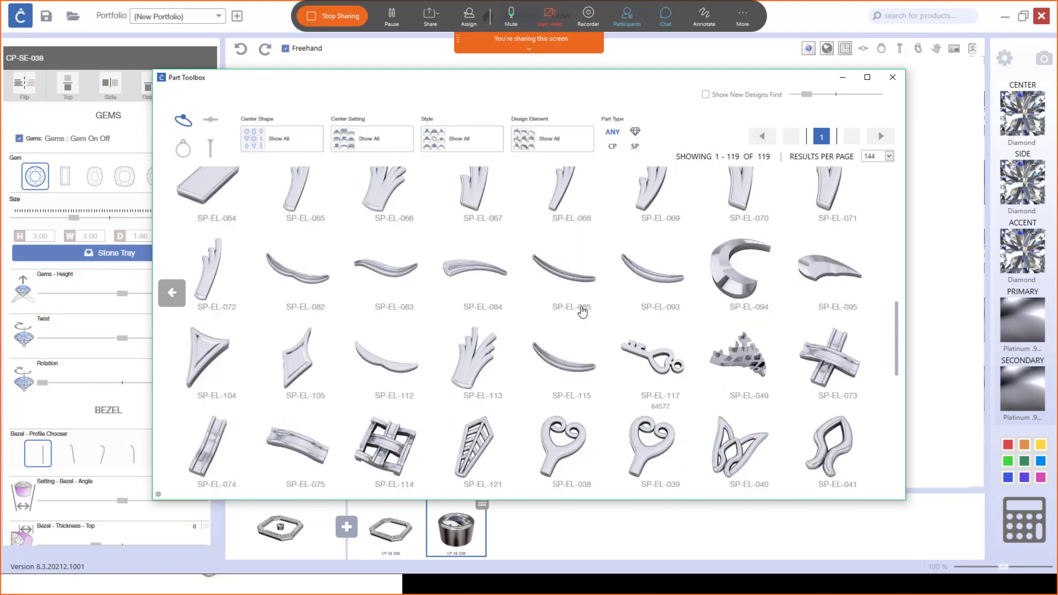
pyautogui.click(301, 344)
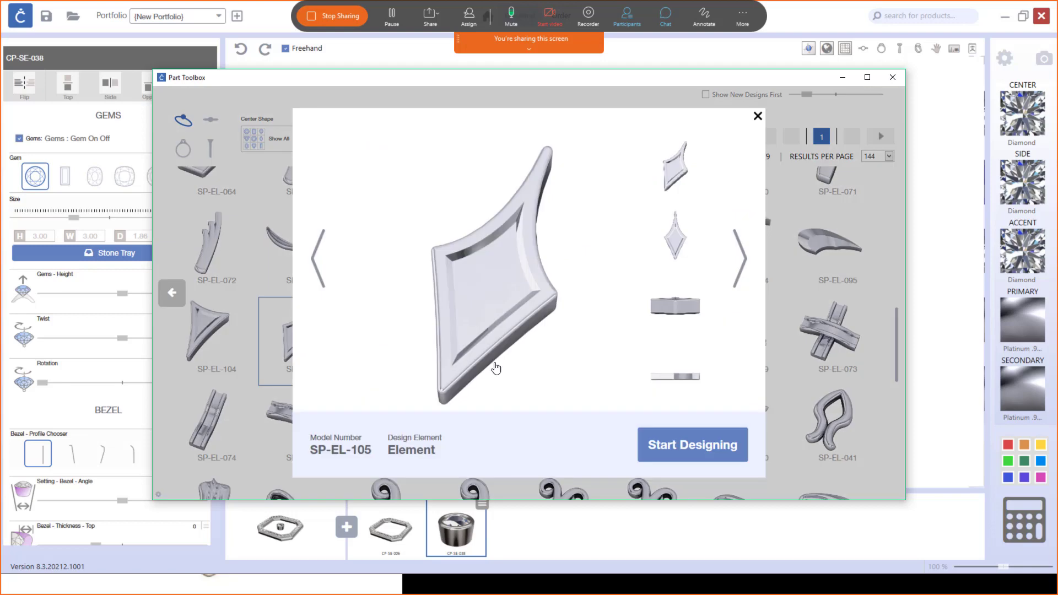
pyautogui.click(716, 446)
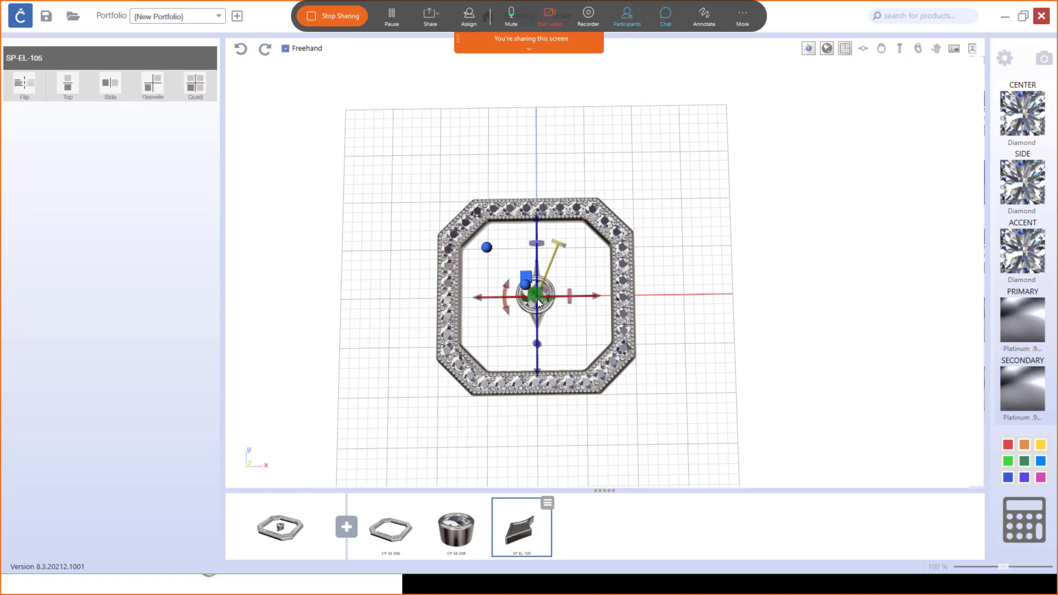
# Move the SP-EL-105 element below the bezel and scale it down so it spans from the bezel to the halo's inner edge.
pyautogui.moveTo(539, 377); pyautogui.dragTo(530, 418)
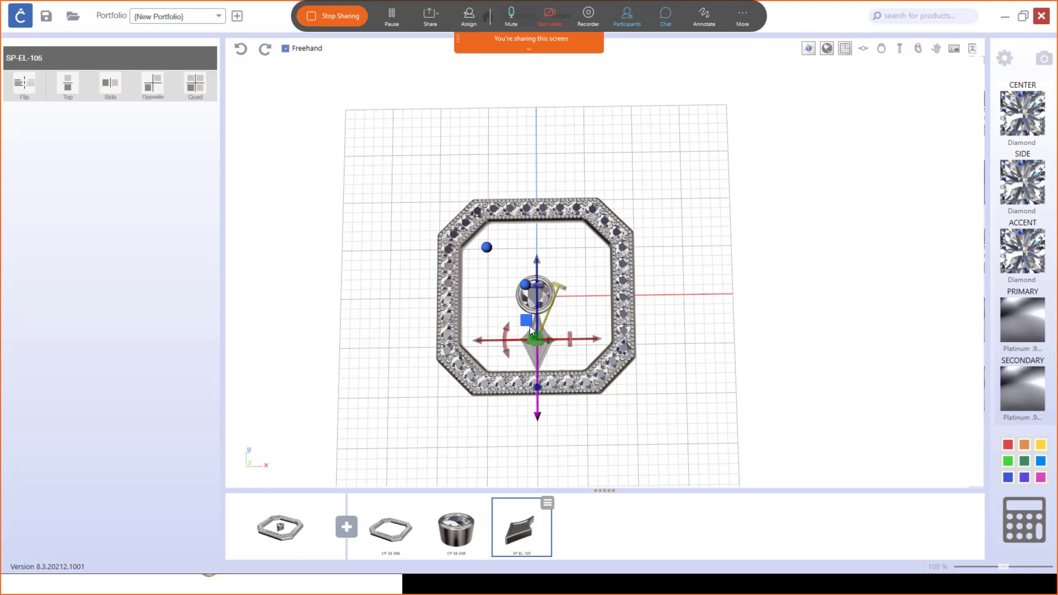
pyautogui.scroll(5, 530, 328)
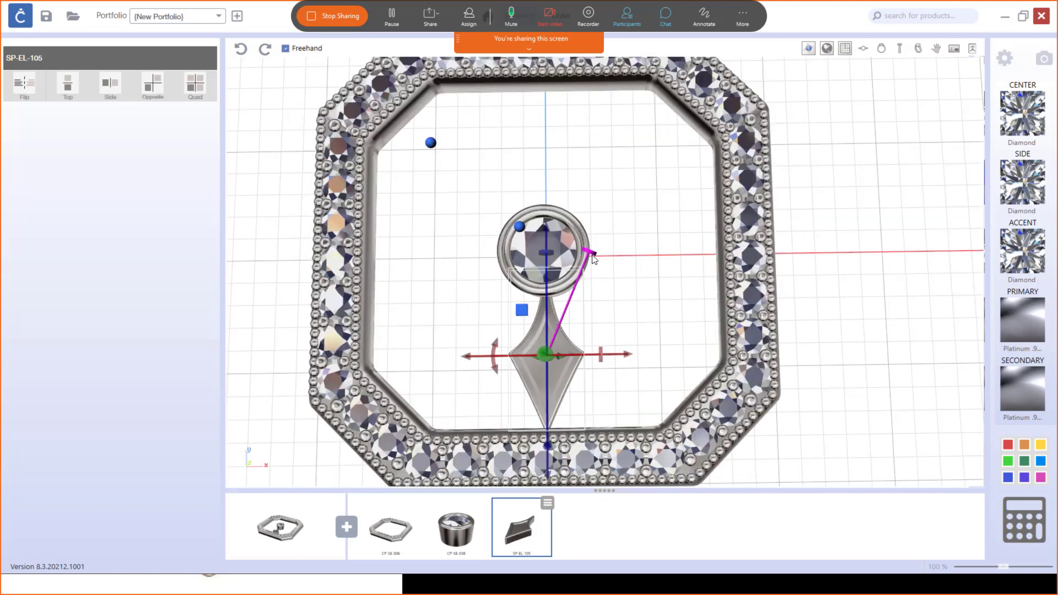
pyautogui.moveTo(593, 258); pyautogui.dragTo(589, 283)
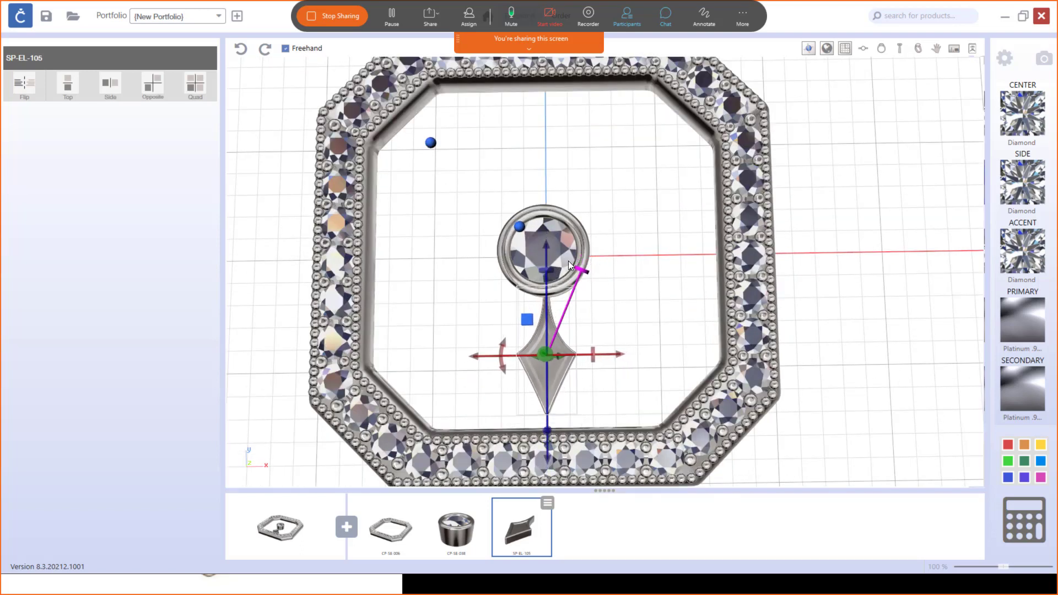
pyautogui.moveTo(548, 246); pyautogui.dragTo(544, 272)
# Lower the halo frame and the bezel in side view, leaving the bezel's rim slightly above the halo's milgrain.
pyautogui.moveTo(628, 422); pyautogui.dragTo(522, 253, button='right')
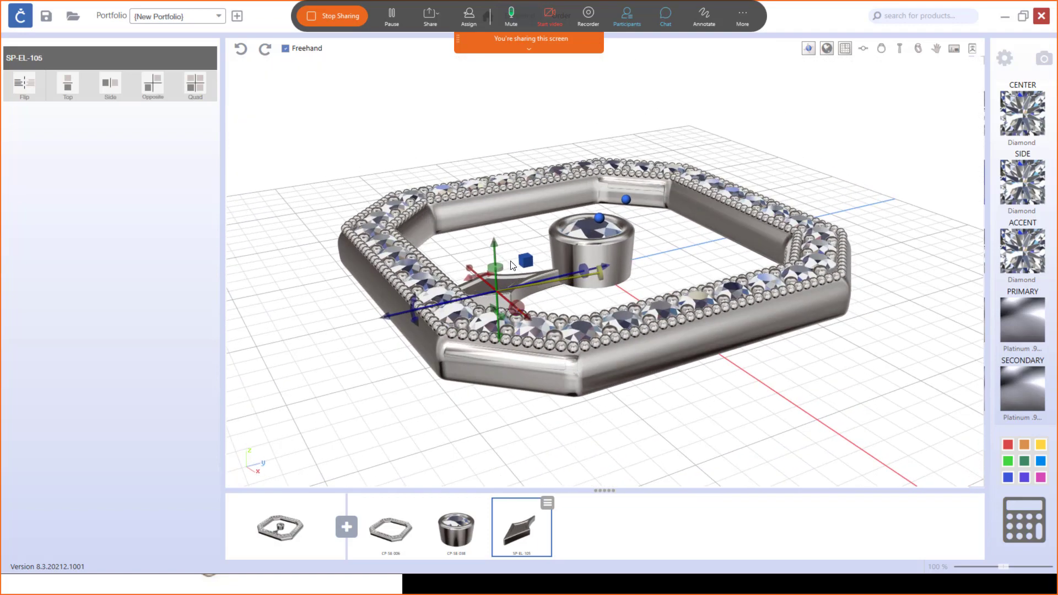
pyautogui.click(619, 245)
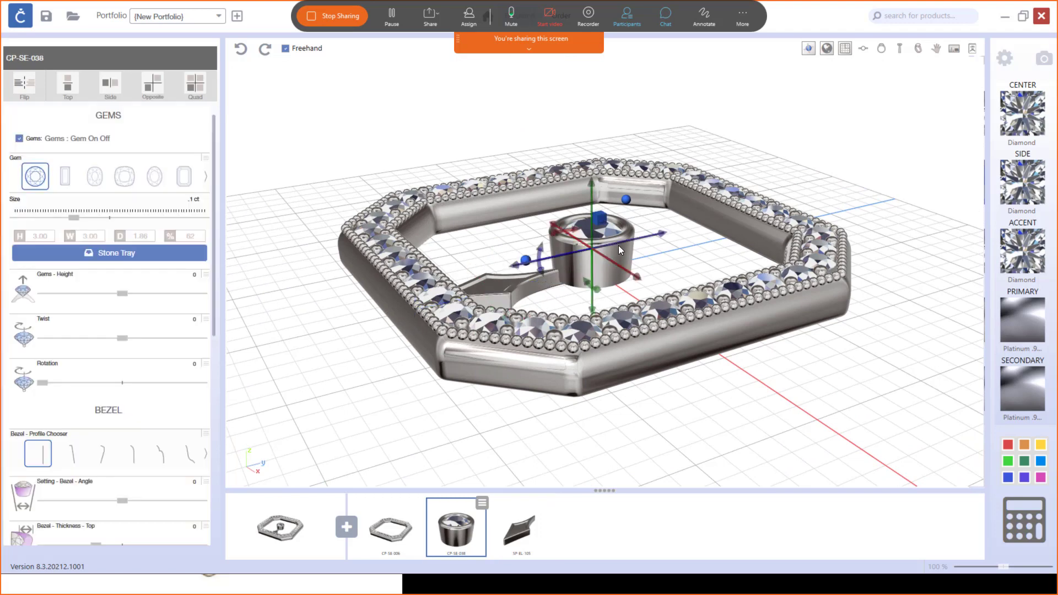
pyautogui.click(570, 354)
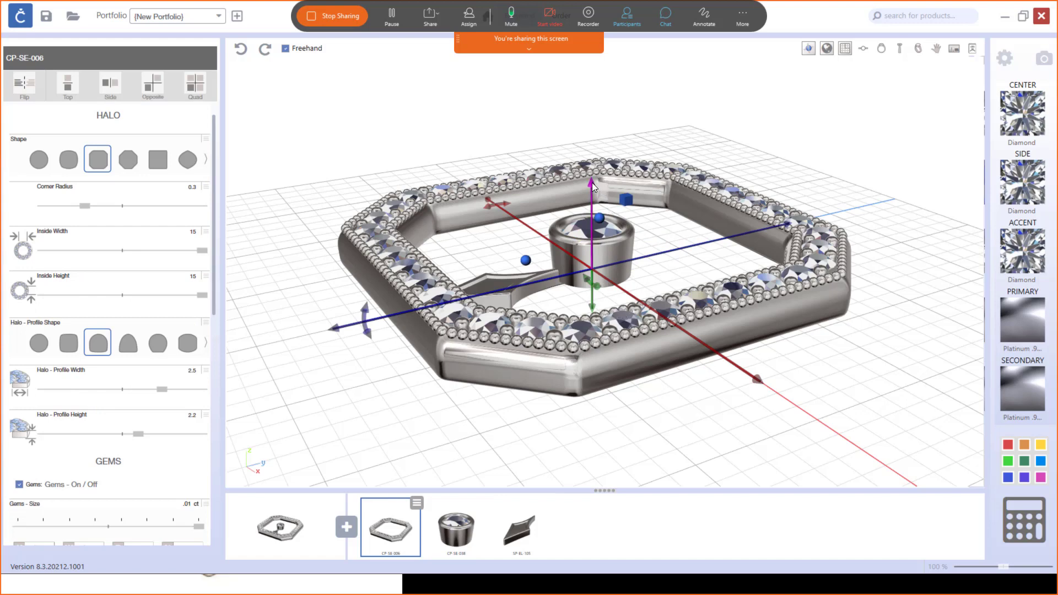
pyautogui.click(882, 50)
pyautogui.scroll(5, 587, 263)
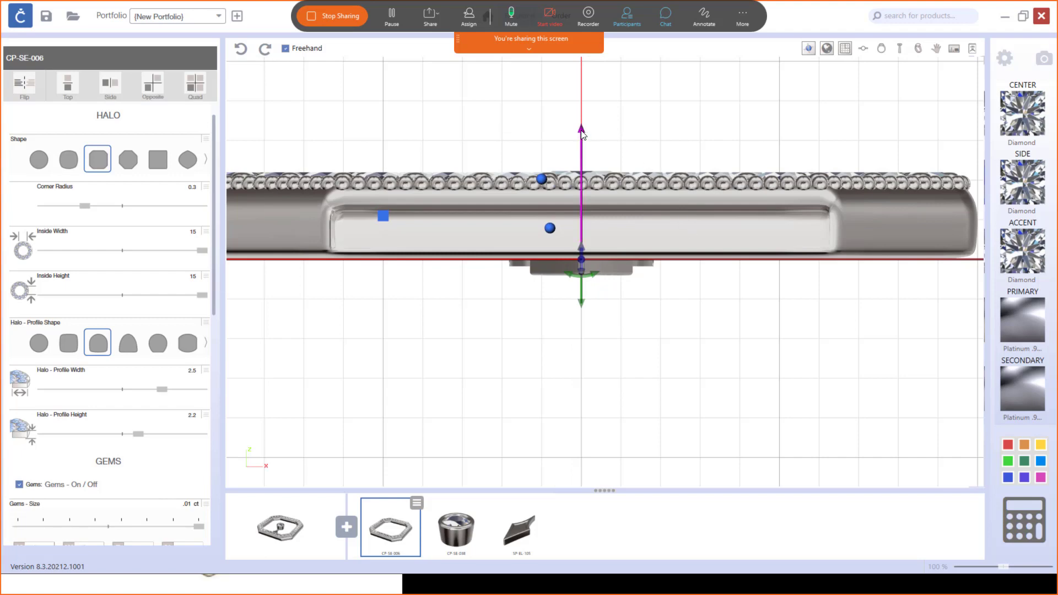
pyautogui.moveTo(582, 132); pyautogui.dragTo(580, 149)
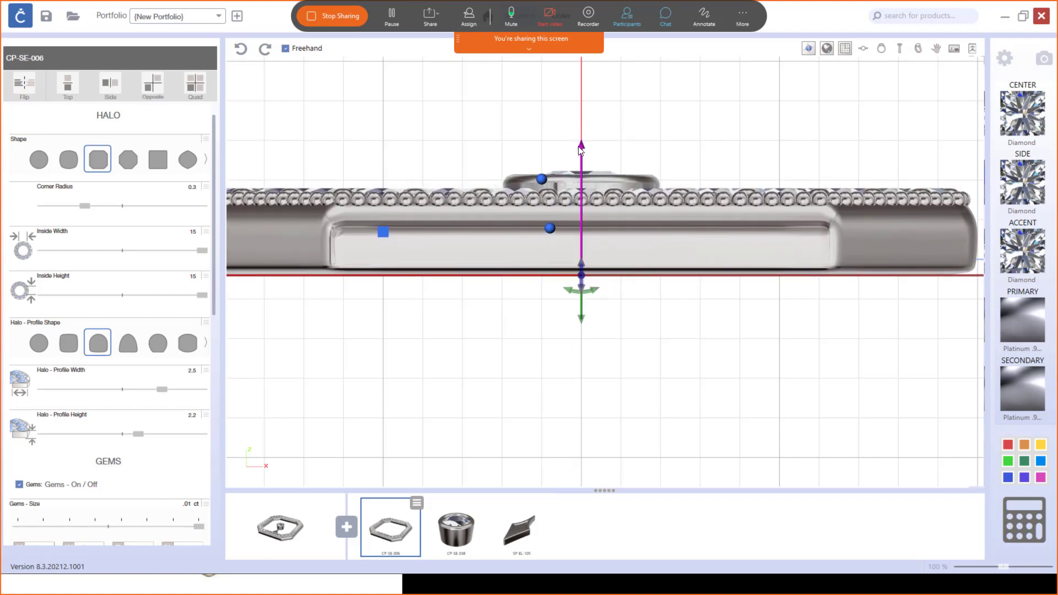
pyautogui.click(635, 178)
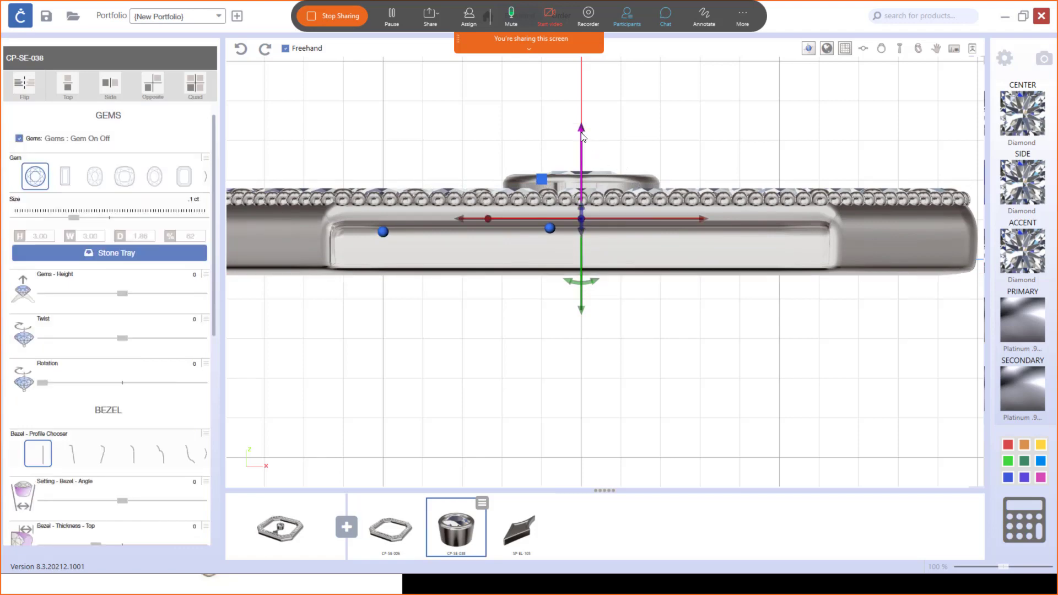
pyautogui.moveTo(579, 133); pyautogui.dragTo(580, 143)
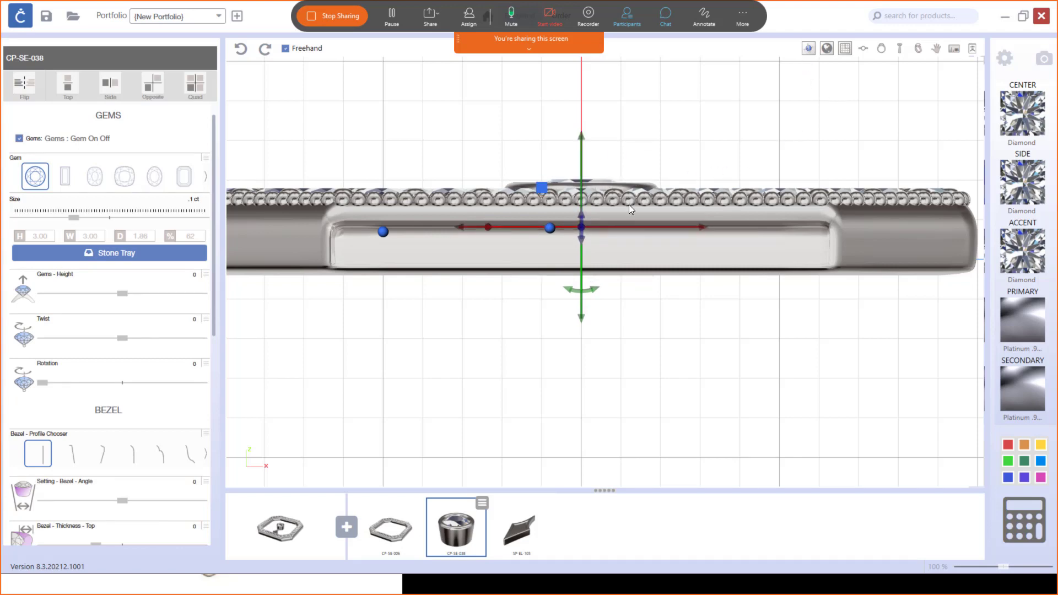
# Array the SP-EL-105 element around the center bezel through a 360° angle with a count of 13.
pyautogui.click(916, 51)
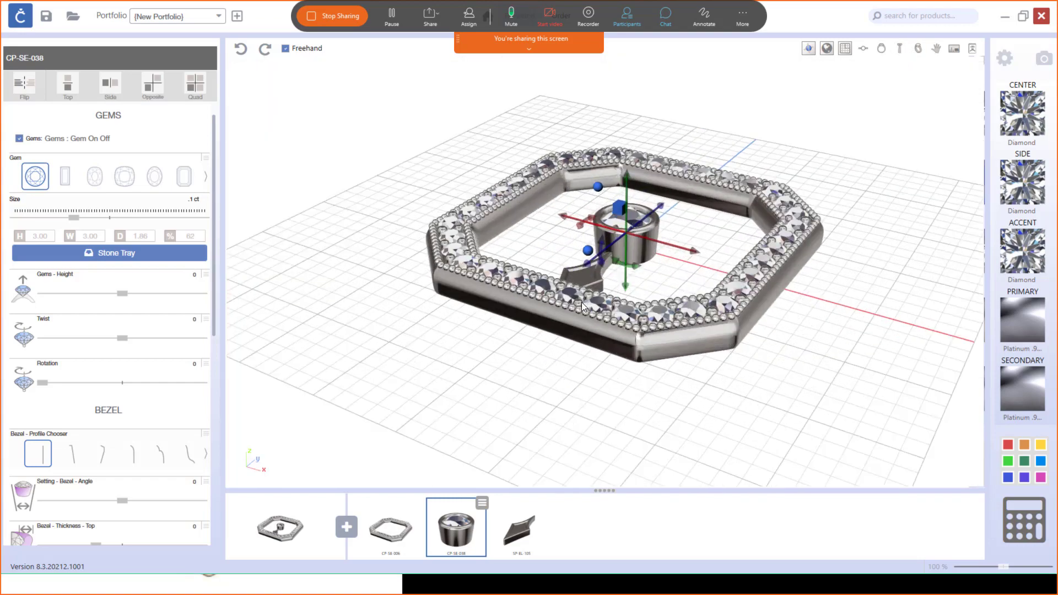
pyautogui.moveTo(482, 365); pyautogui.dragTo(552, 399, button='right')
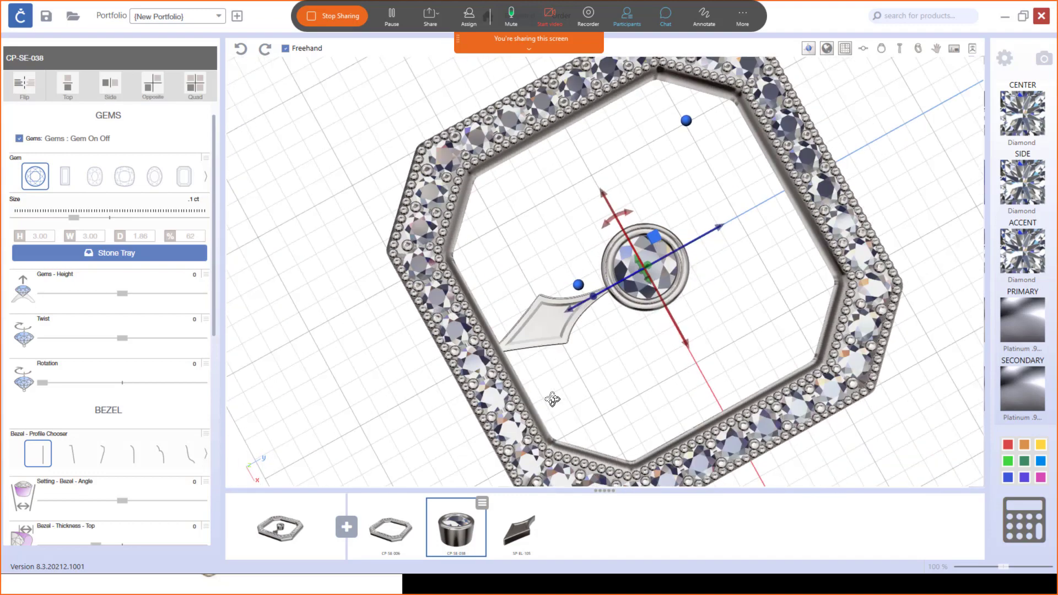
pyautogui.click(527, 335)
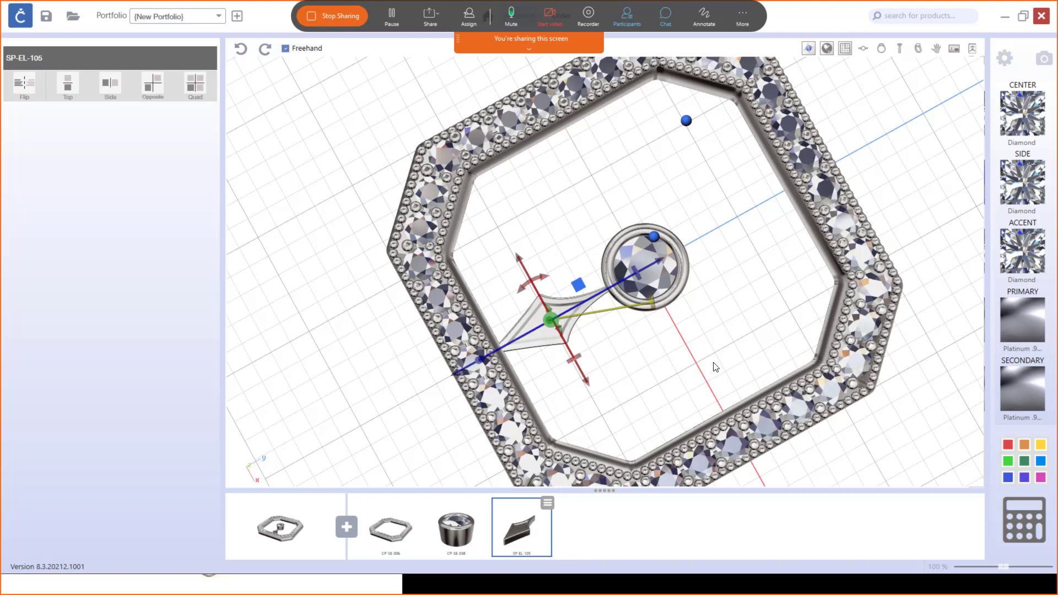
pyautogui.click(578, 286)
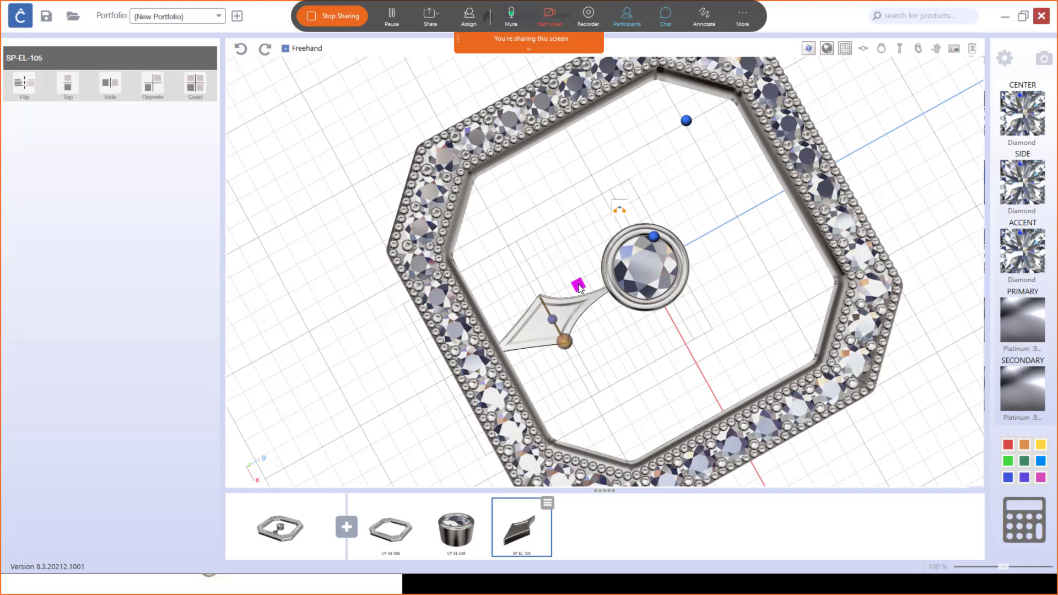
pyautogui.click(578, 286)
pyautogui.click(620, 208)
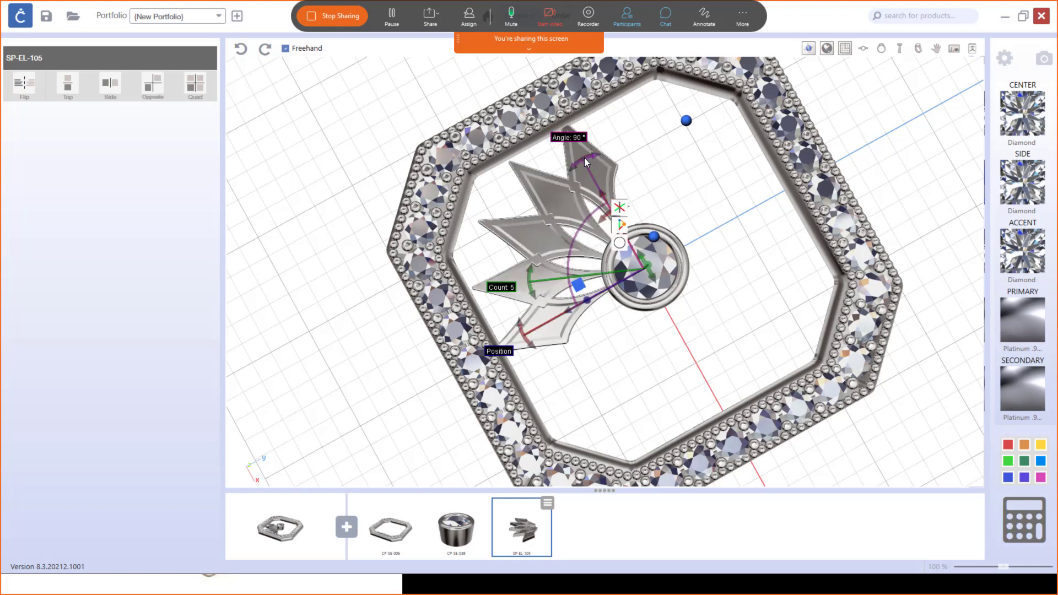
pyautogui.moveTo(587, 157); pyautogui.dragTo(573, 310)
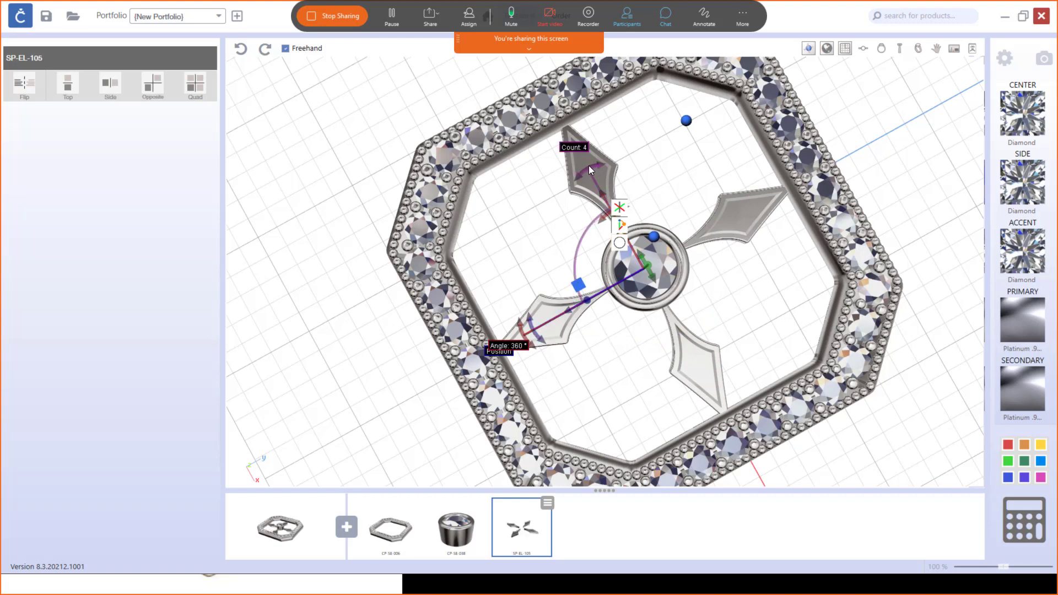
pyautogui.moveTo(588, 165); pyautogui.dragTo(533, 269)
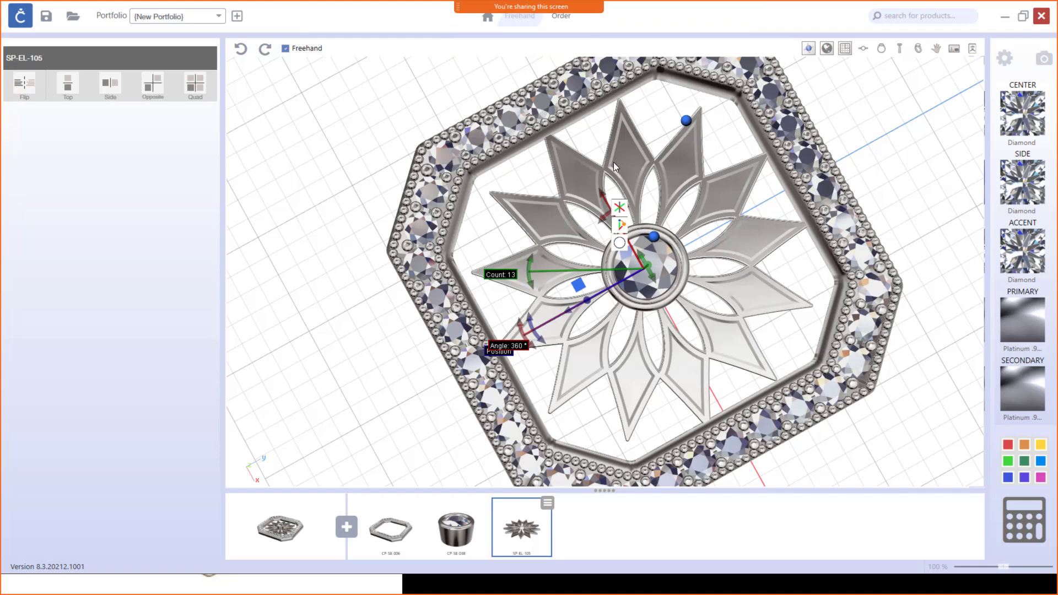
# Cycle the array's path shape from a circle through the alternatives to the rounded square.
pyautogui.click(620, 244)
pyautogui.click(620, 245)
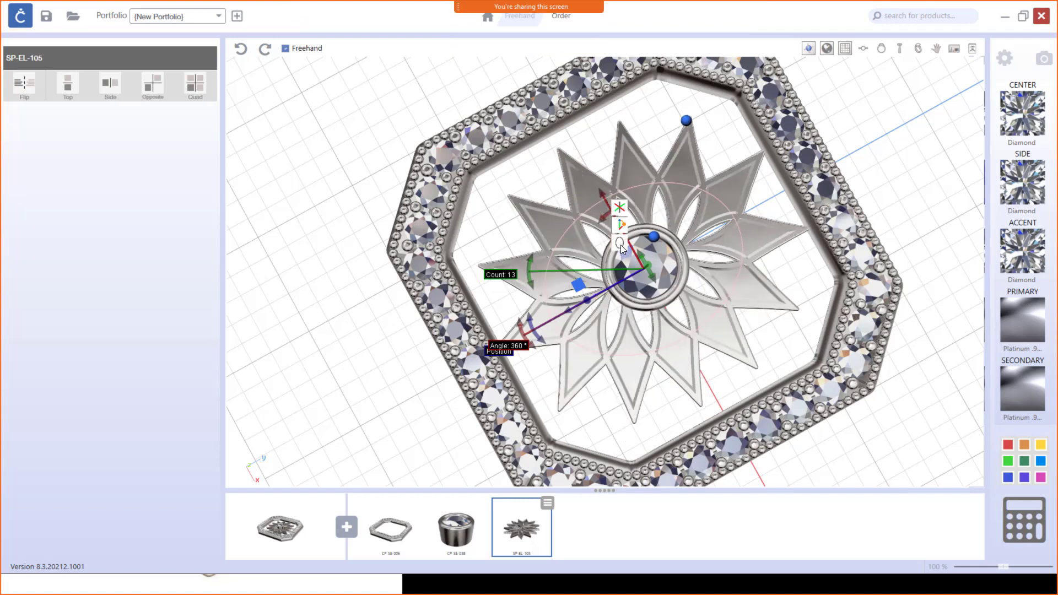
pyautogui.click(620, 244)
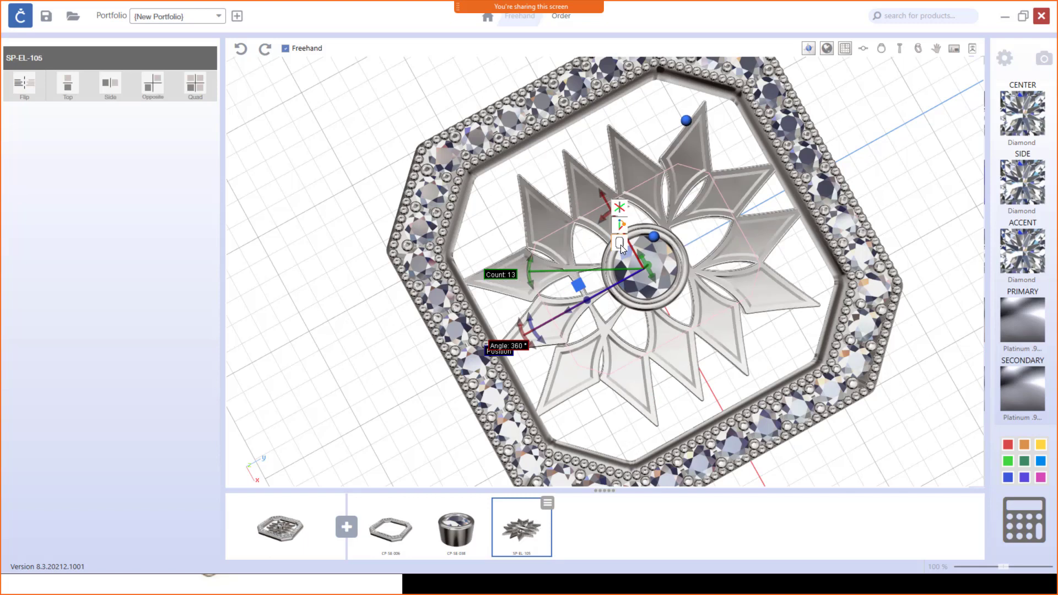
pyautogui.click(620, 245)
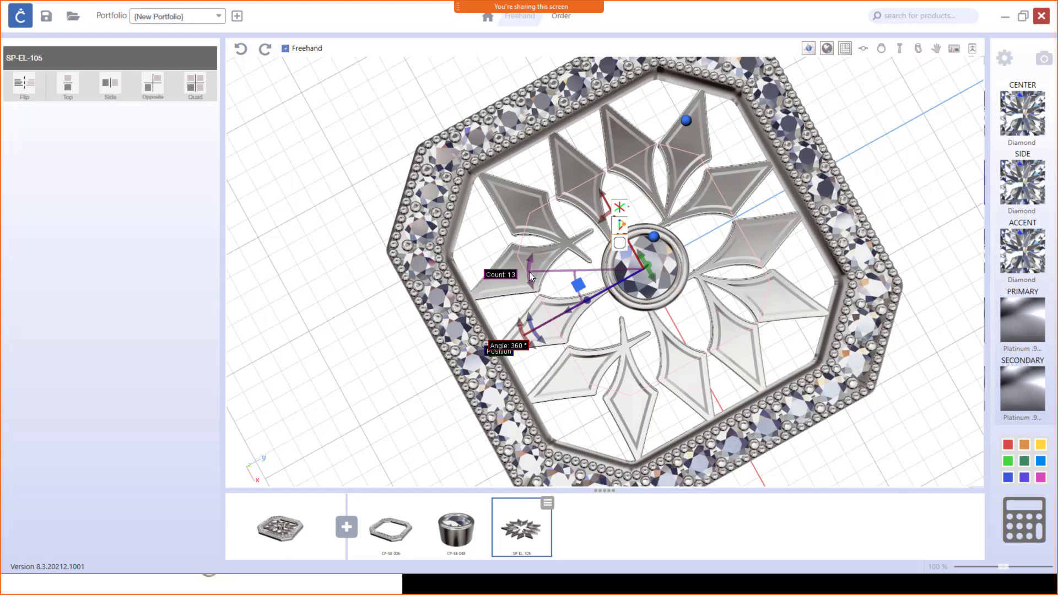
# Set the SP-EL-105 array's count to 14 and deselect the elements to view the whole pendant.
pyautogui.moveTo(529, 273); pyautogui.dragTo(523, 253)
pyautogui.moveTo(523, 244); pyautogui.dragTo(527, 232)
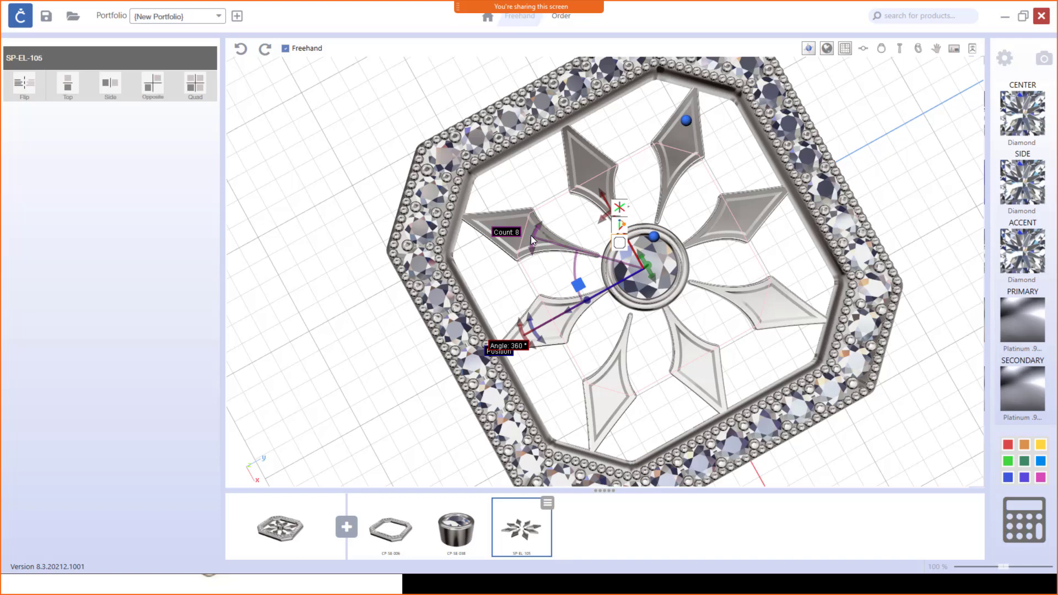
pyautogui.moveTo(532, 236); pyautogui.dragTo(536, 282)
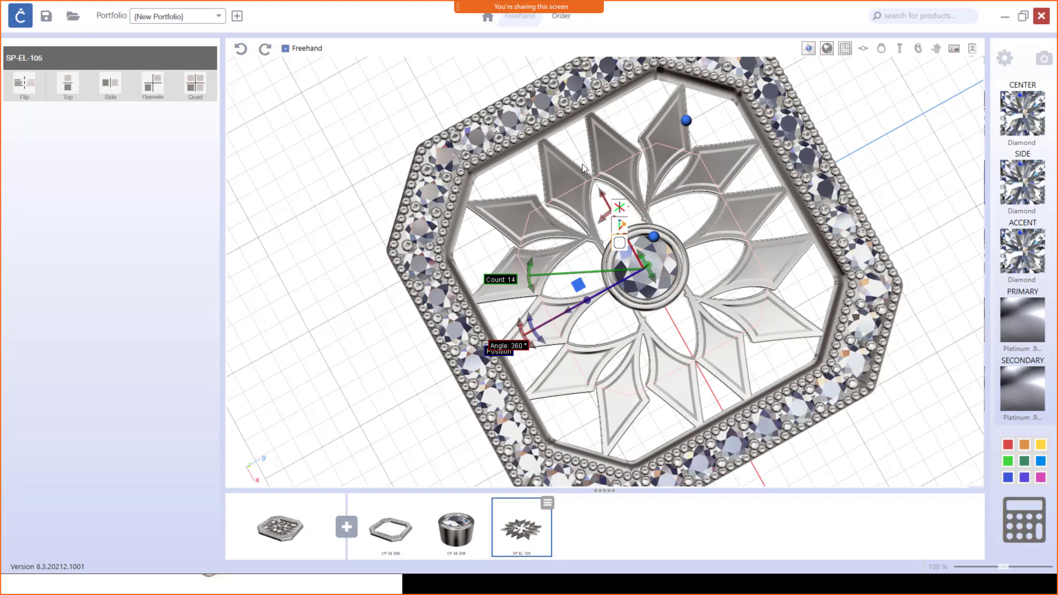
pyautogui.click(582, 281)
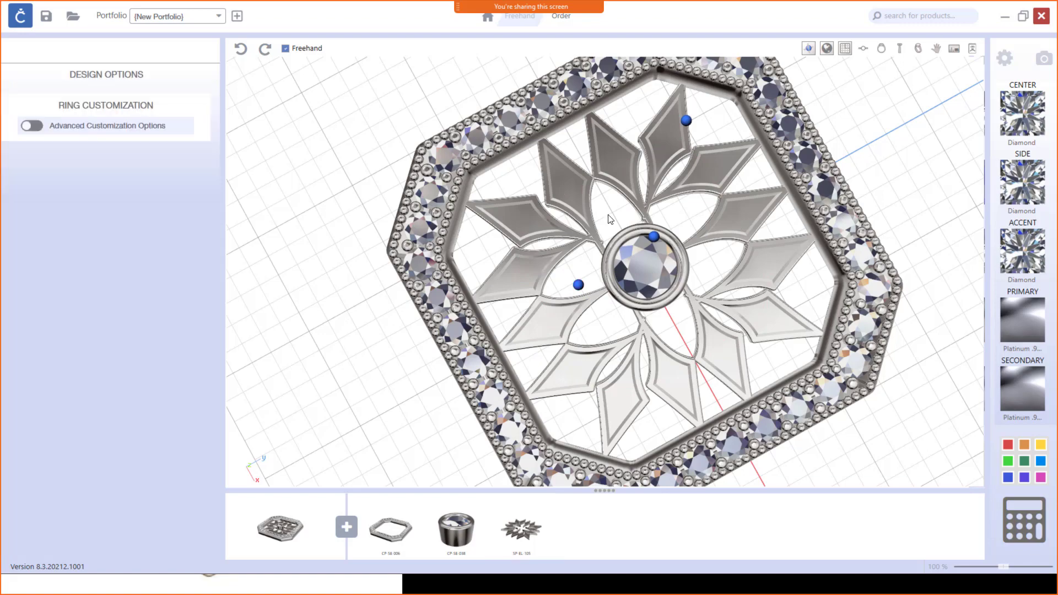
pyautogui.moveTo(651, 310); pyautogui.dragTo(706, 269, button='right')
pyautogui.scroll(-4, 705, 307)
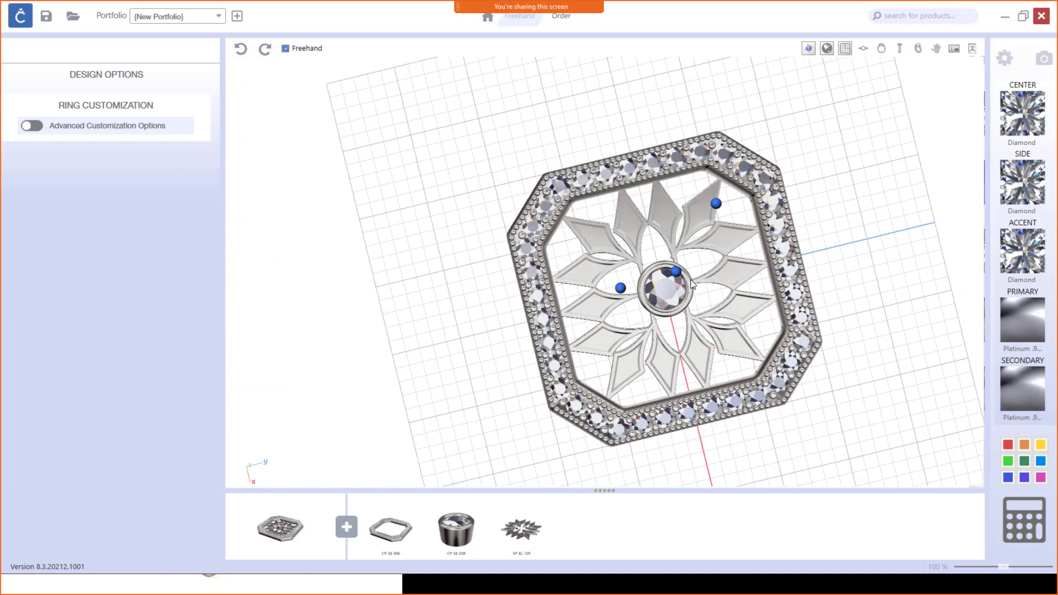
# Find the curved element SP-EL-085 in the part library and add it to the design.
pyautogui.click(677, 273)
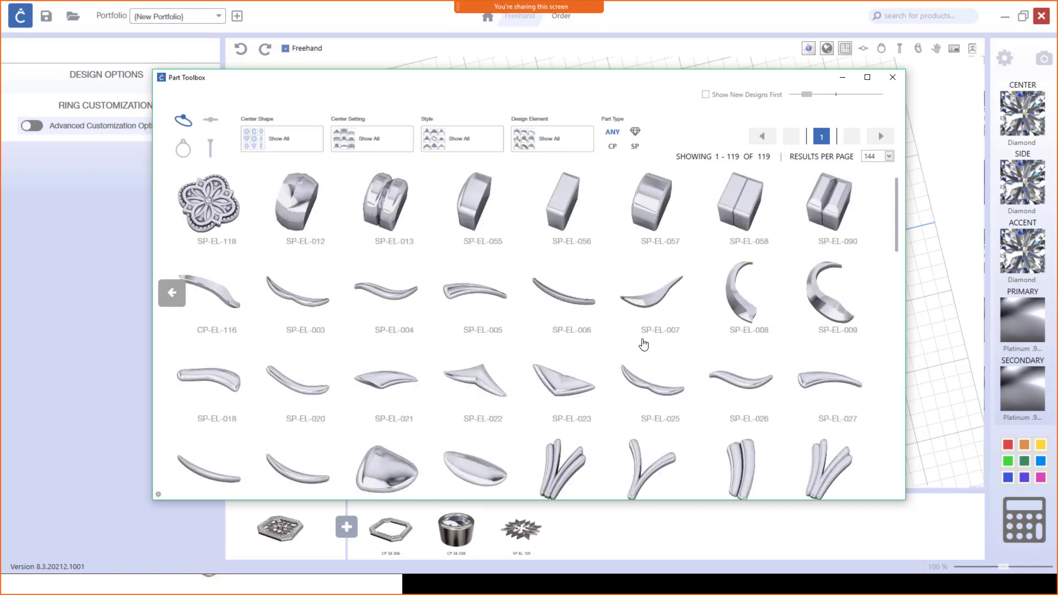
pyautogui.scroll(-1, 644, 344)
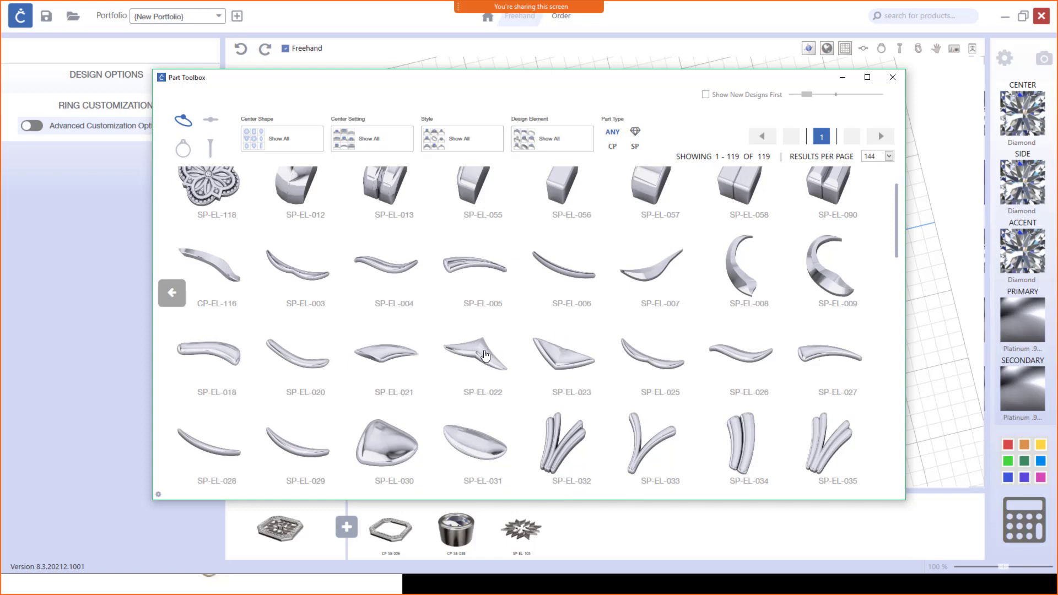
pyautogui.scroll(-3, 491, 354)
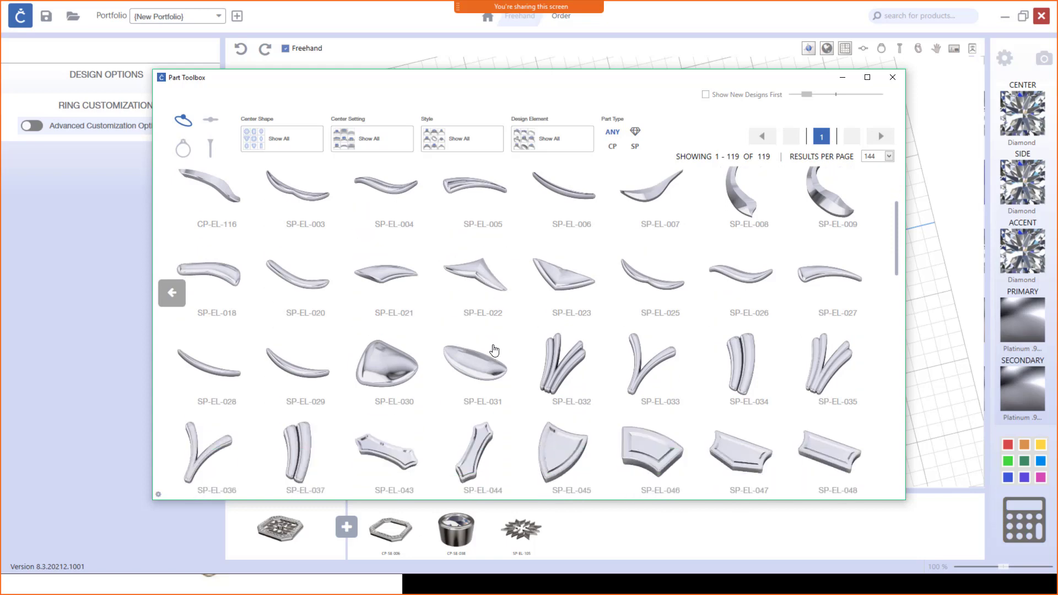
pyautogui.scroll(-1, 494, 351)
pyautogui.scroll(-3, 493, 351)
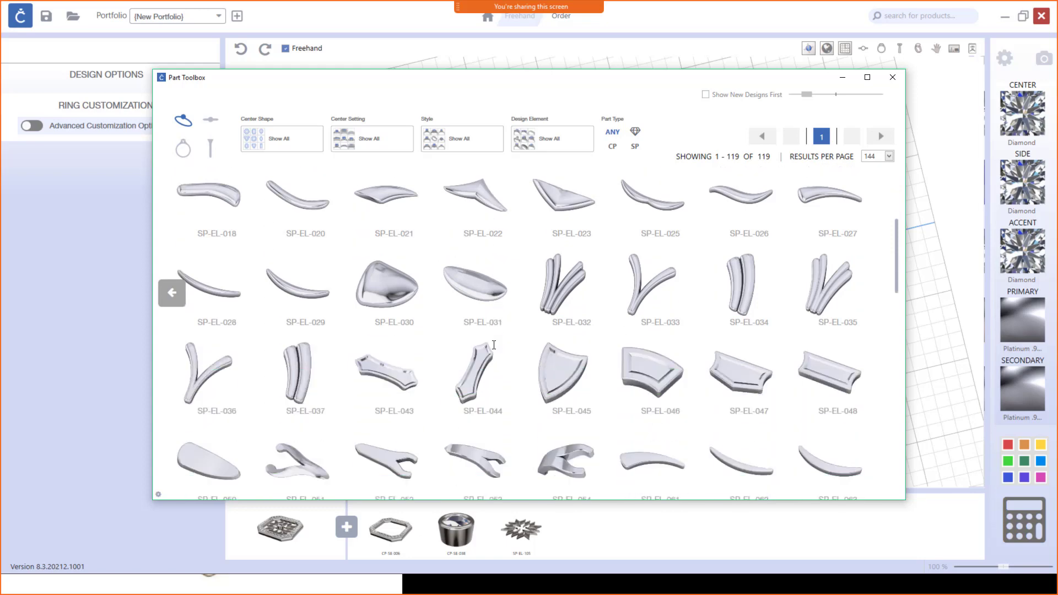
pyautogui.scroll(-5, 493, 351)
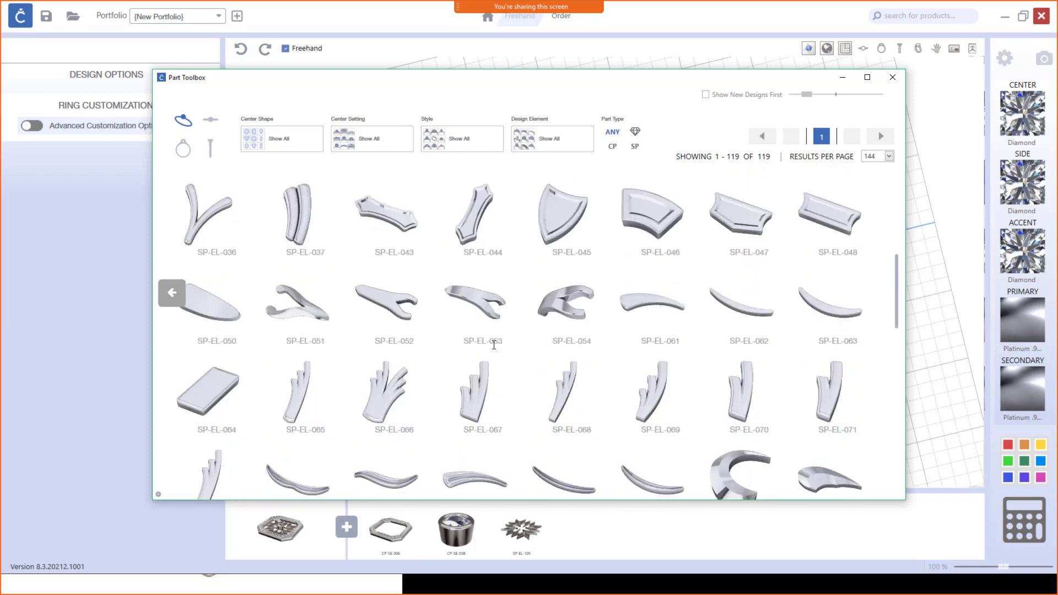
pyautogui.scroll(-5, 494, 351)
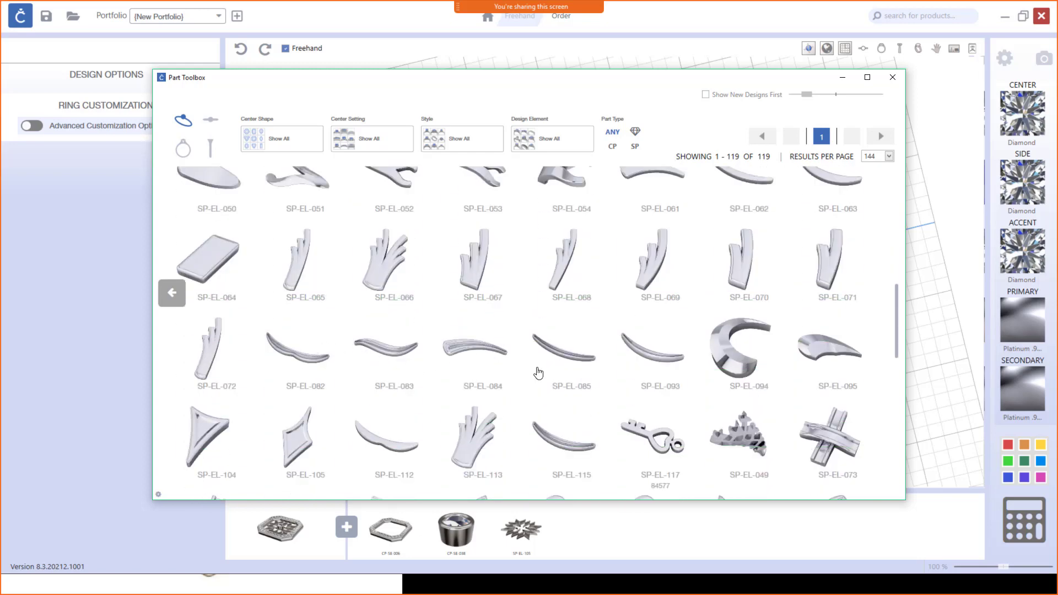
pyautogui.click(573, 355)
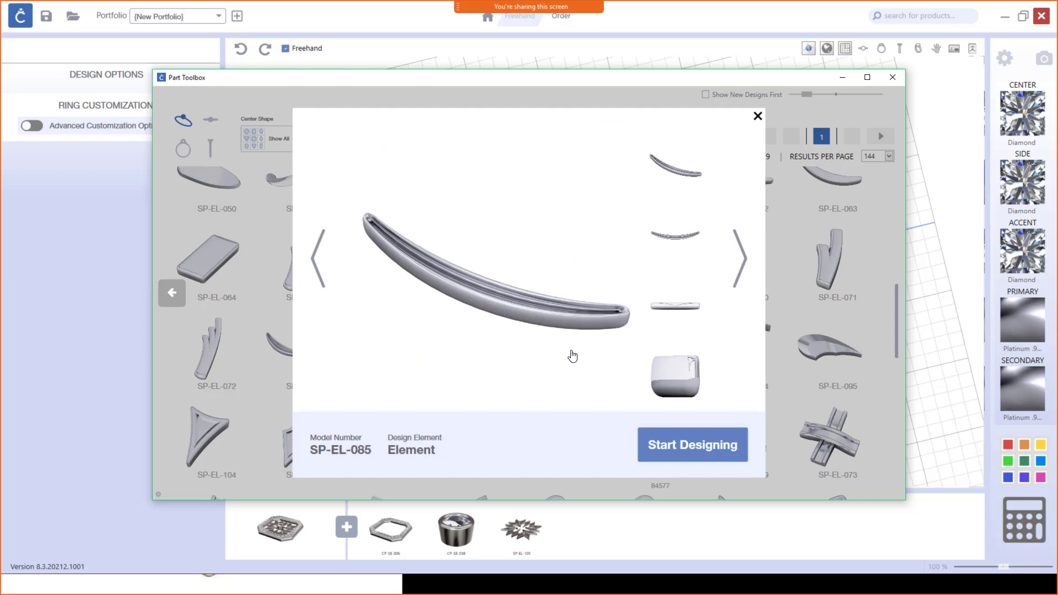
pyautogui.click(685, 441)
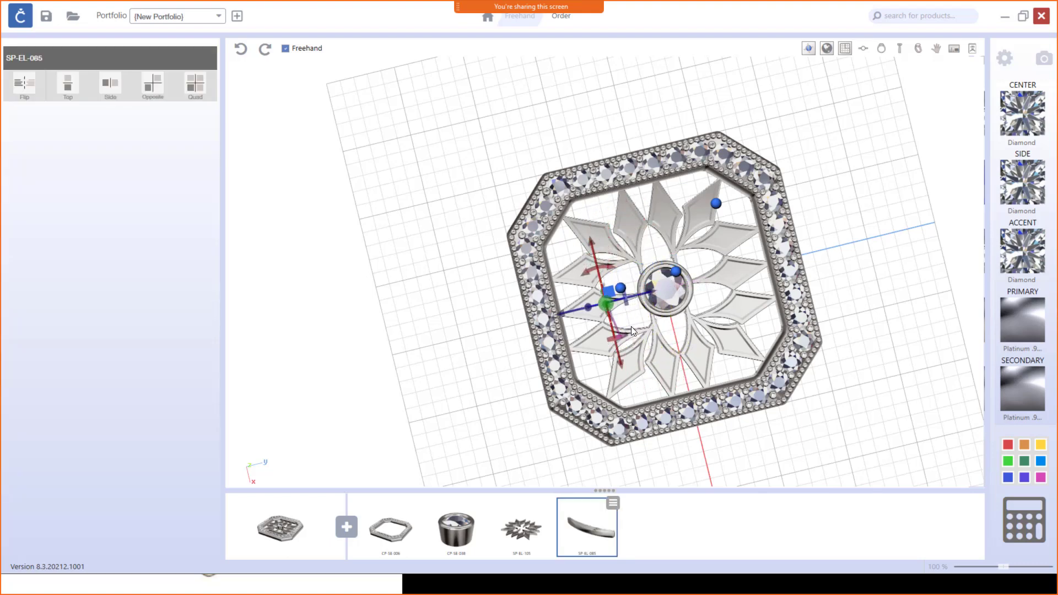
# Move the SP-EL-085 element close to the bezel, rotate it diagonally and resize it to span the gap between neighboring pointed elements.
pyautogui.moveTo(594, 243)
pyautogui.mouseDown()
pyautogui.moveTo(614, 245)
pyautogui.moveTo(610, 257)
pyautogui.mouseUp()
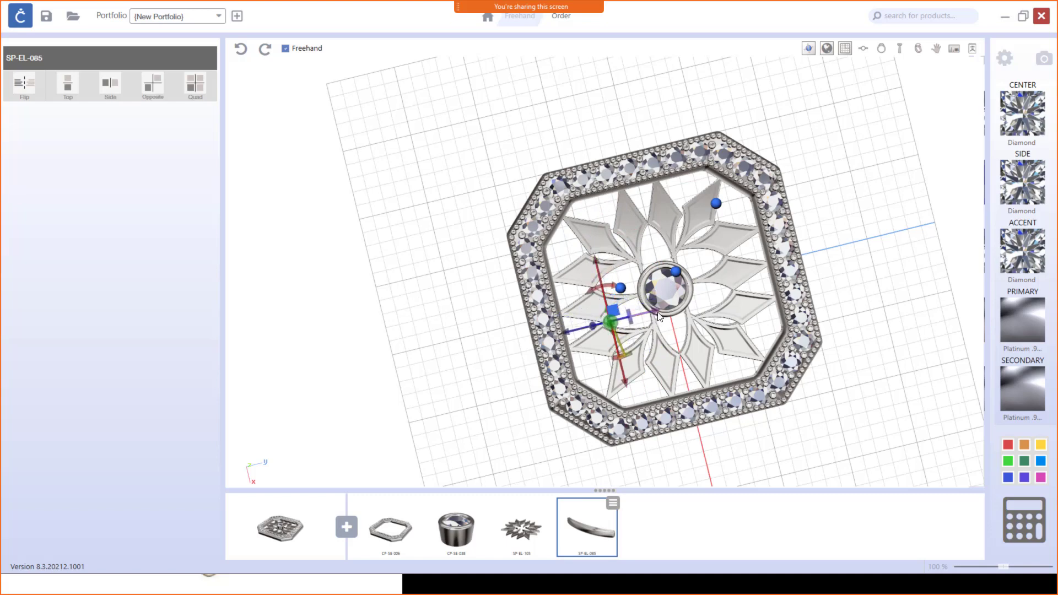
pyautogui.moveTo(656, 313); pyautogui.dragTo(675, 312)
pyautogui.scroll(3, 657, 317)
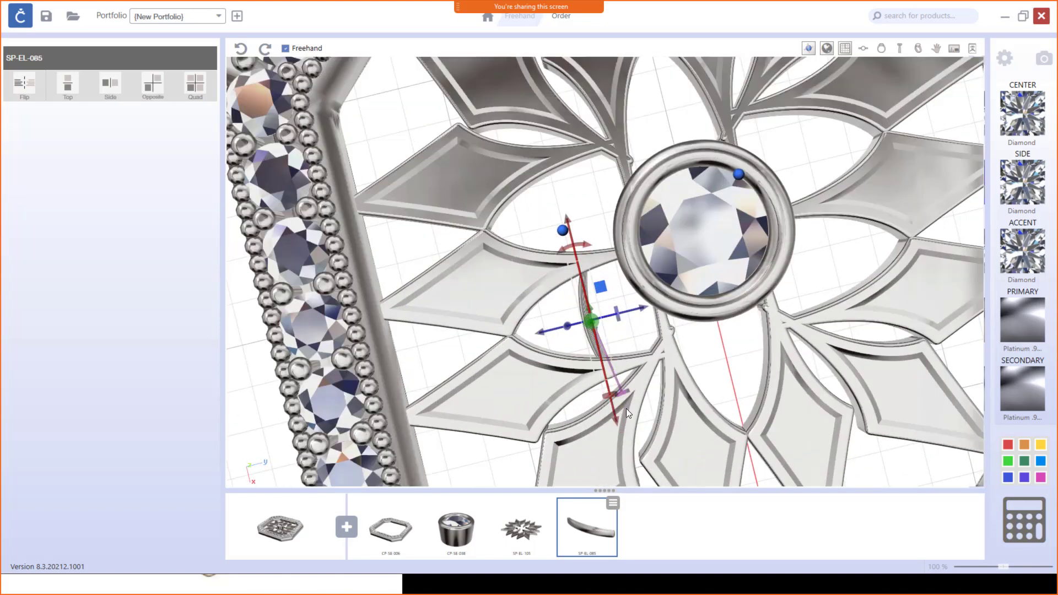
pyautogui.moveTo(620, 396); pyautogui.dragTo(515, 273)
pyautogui.scroll(-5, 606, 325)
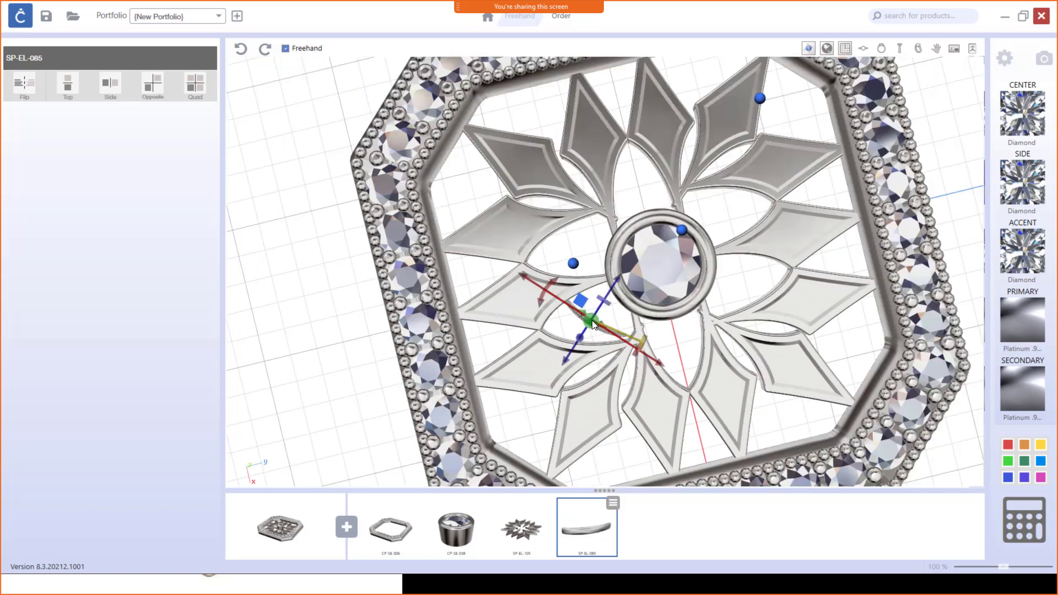
pyautogui.scroll(3, 629, 334)
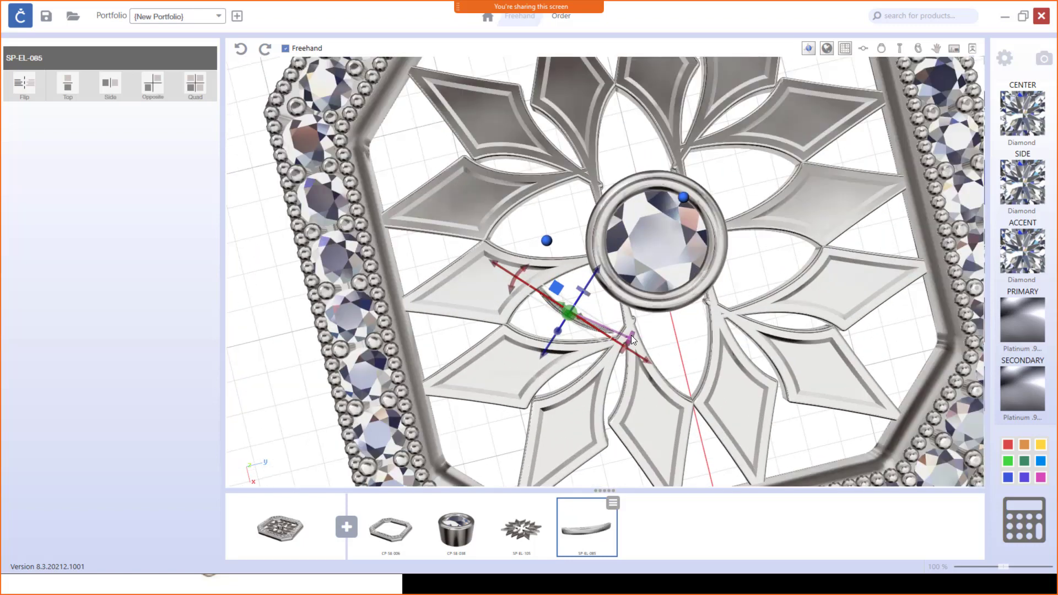
pyautogui.moveTo(631, 335); pyautogui.dragTo(636, 336)
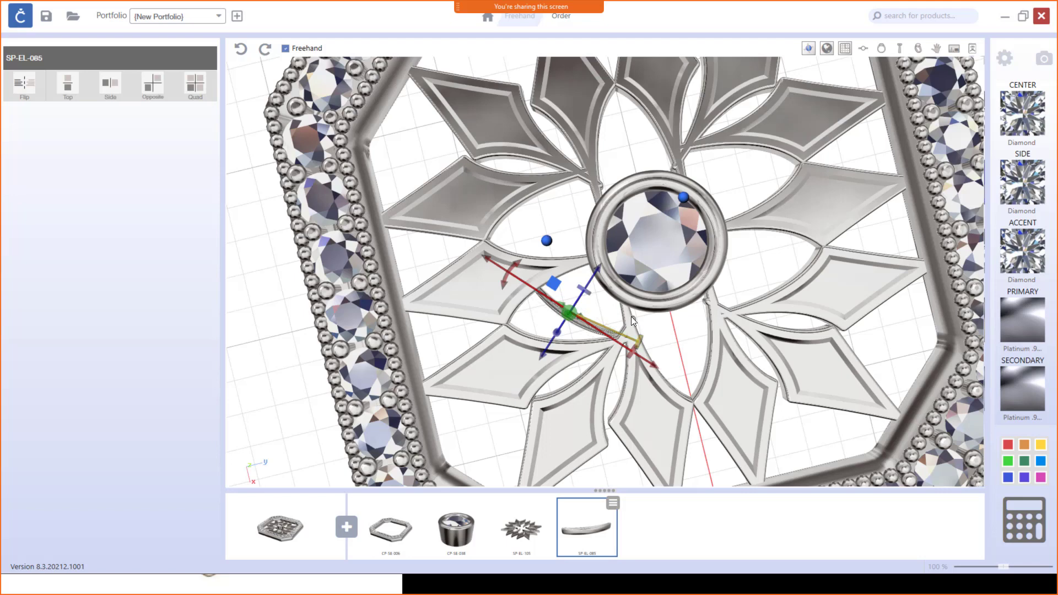
# Array the SP-EL-085 element around the center bezel through a 360° angle with a count of 12.
pyautogui.click(557, 283)
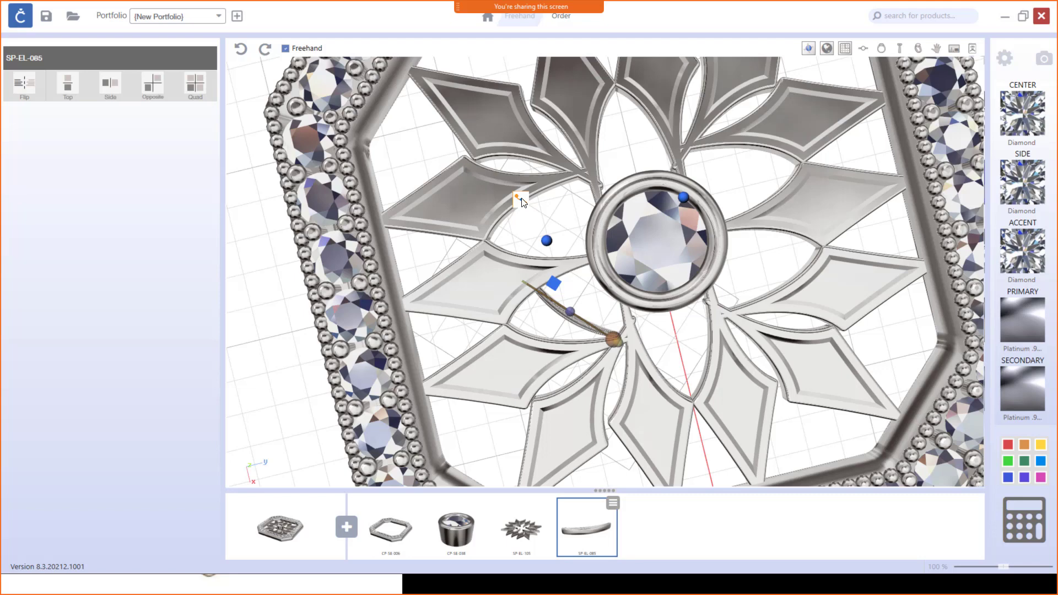
pyautogui.click(556, 284)
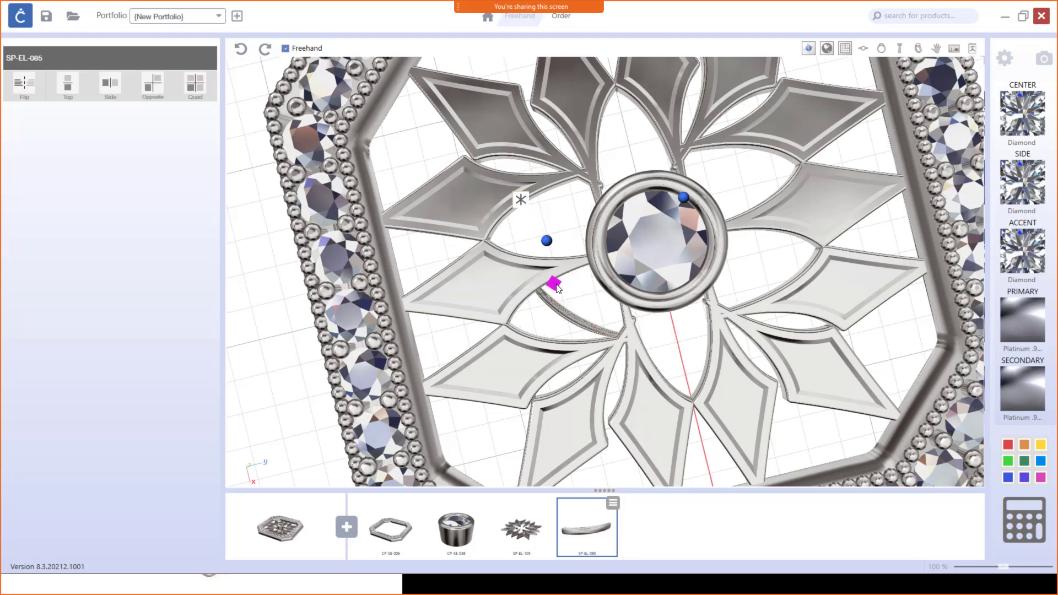
pyautogui.click(522, 200)
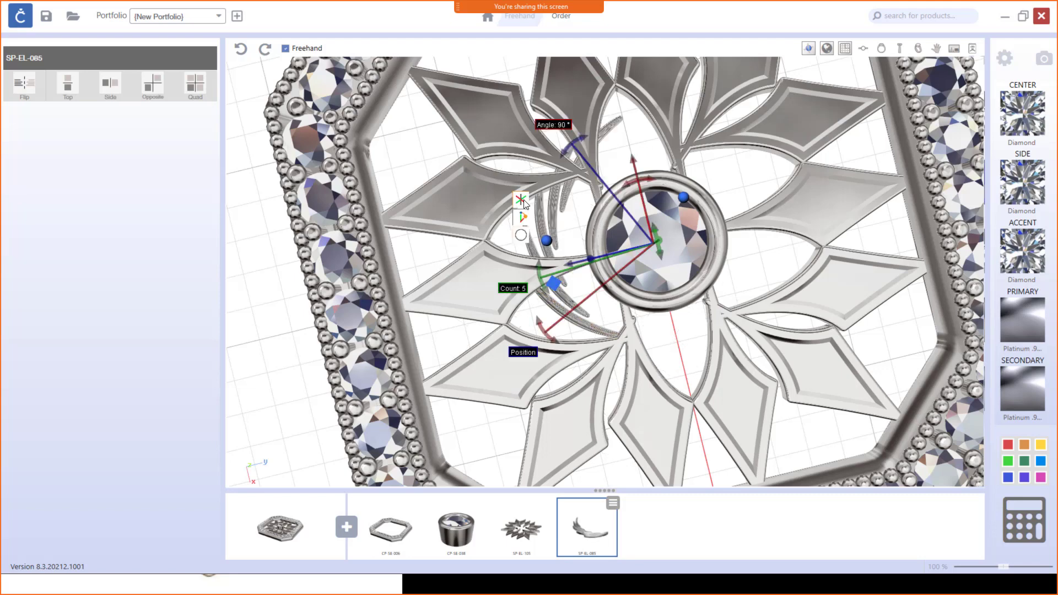
pyautogui.moveTo(586, 140); pyautogui.dragTo(580, 310)
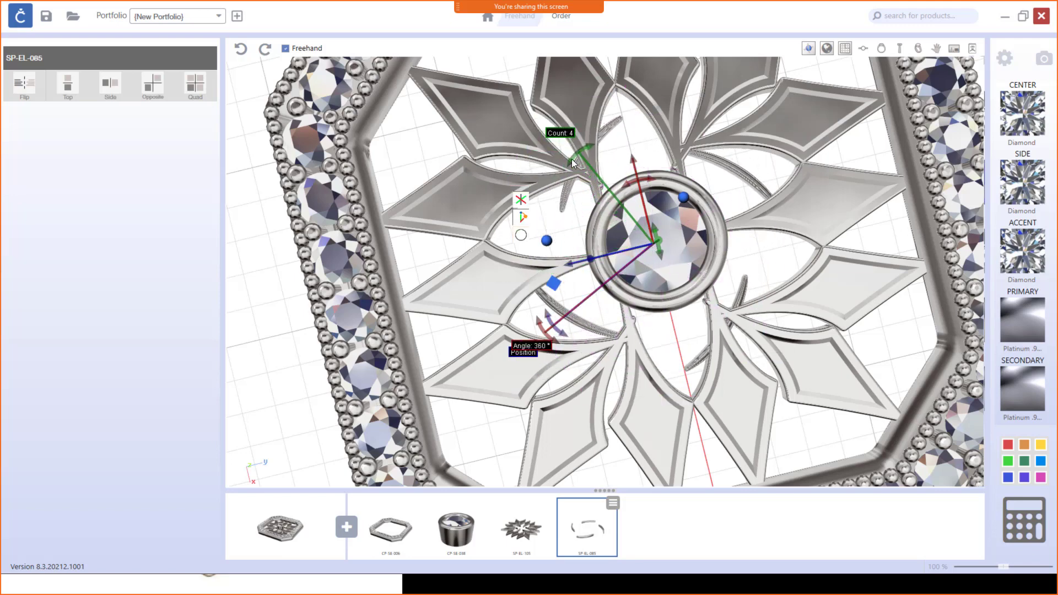
pyautogui.moveTo(573, 157); pyautogui.dragTo(536, 265)
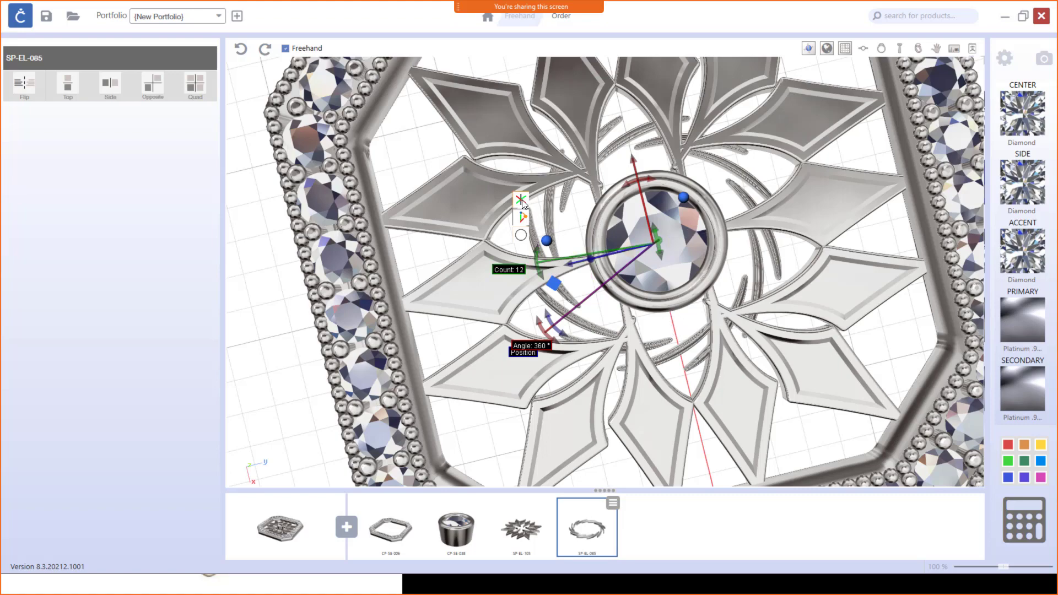
pyautogui.click(556, 281)
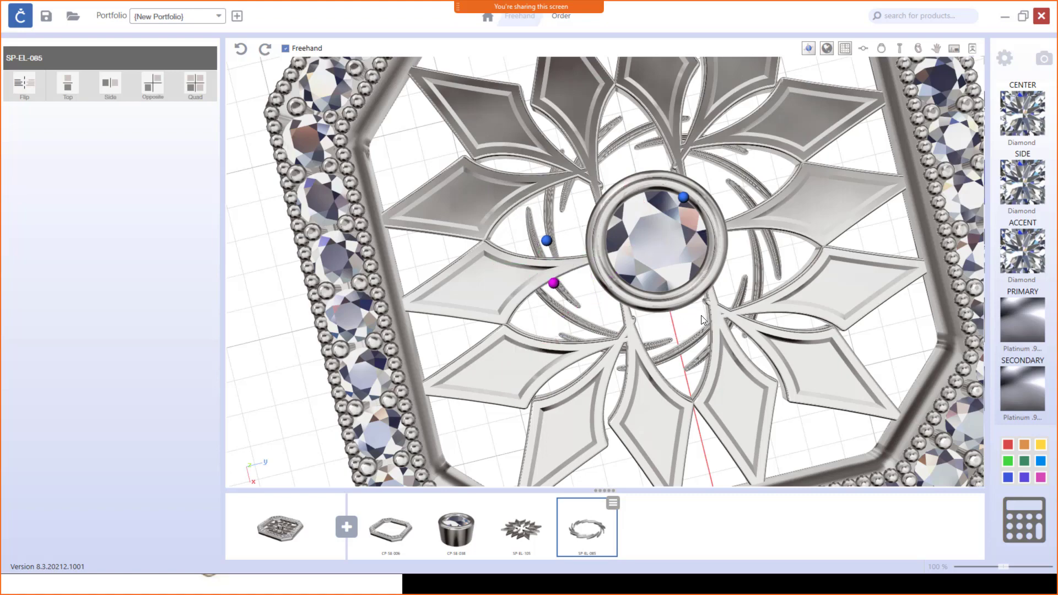
pyautogui.scroll(-1, 701, 315)
pyautogui.click(693, 296)
pyautogui.scroll(-1, 693, 293)
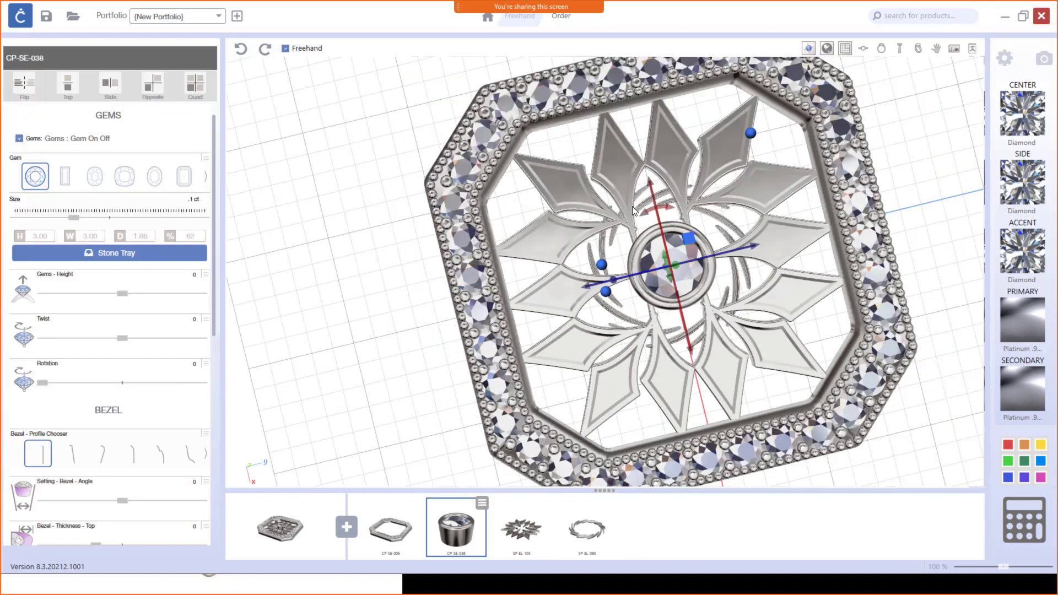
# Add the bail SP-BA-014 from the Bails part category to the design.
pyautogui.scroll(-4, 759, 208)
pyautogui.moveTo(779, 223); pyautogui.dragTo(726, 233, button='right')
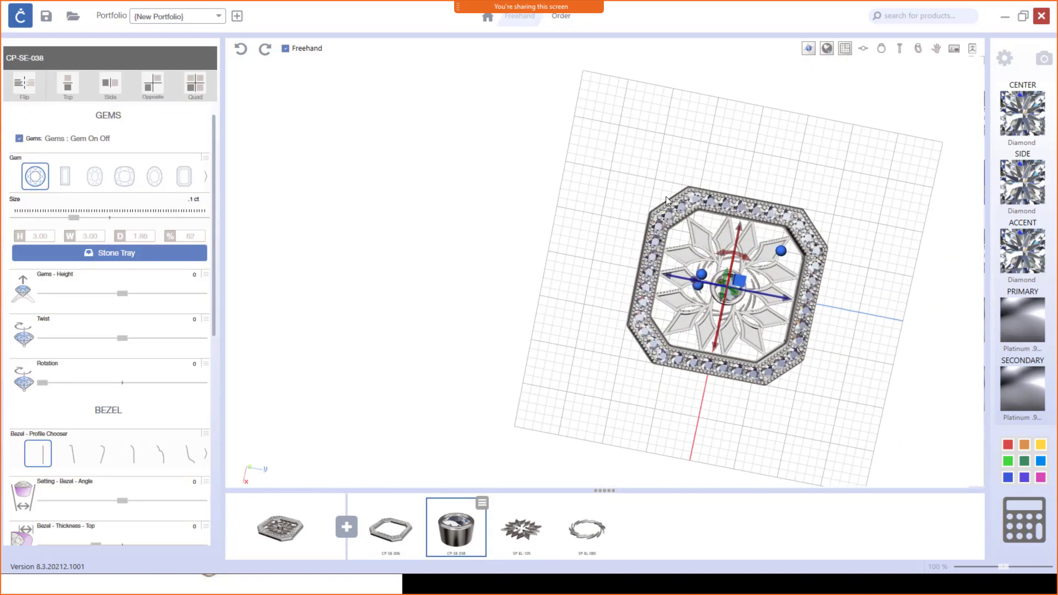
pyautogui.click(347, 528)
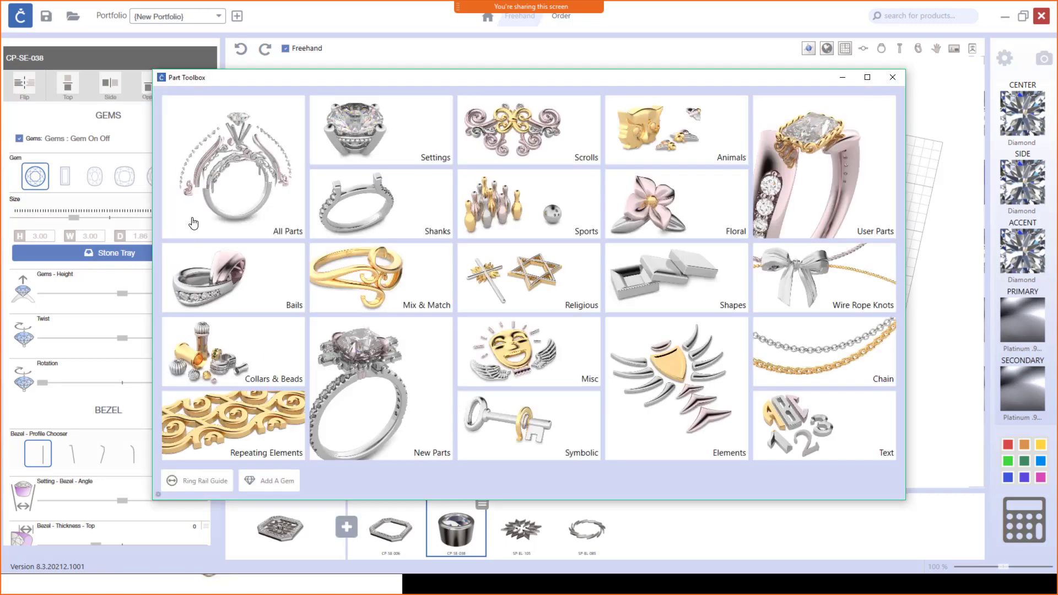
pyautogui.click(264, 305)
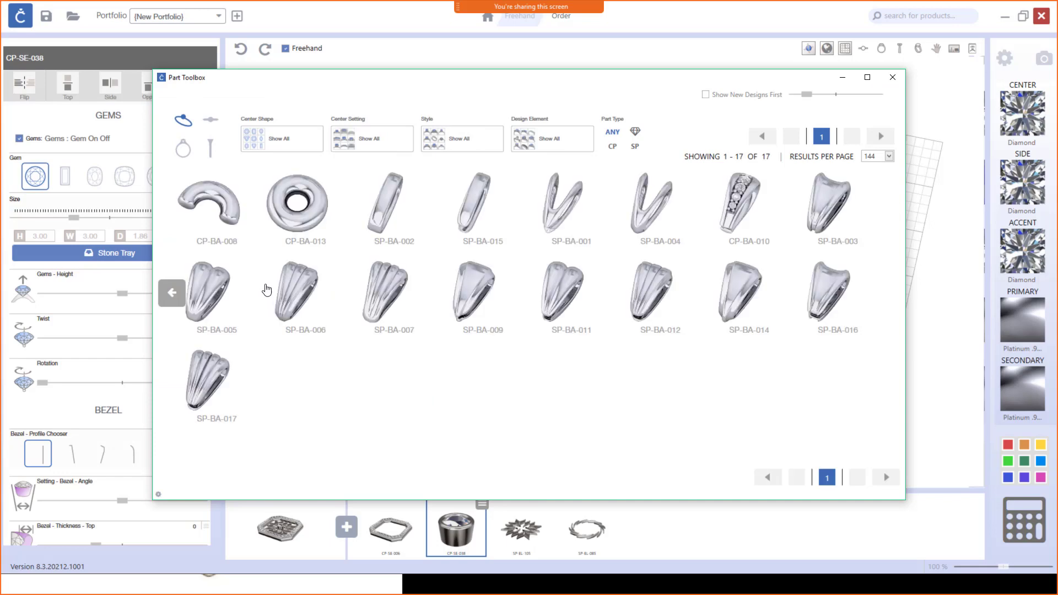
pyautogui.click(736, 295)
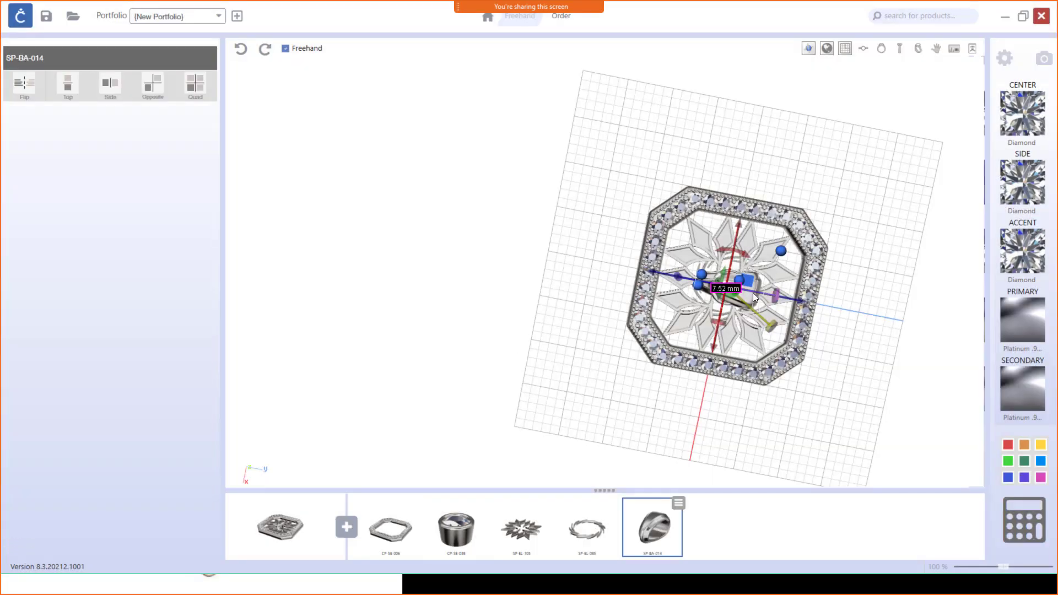
# Move the SP-BA-014 bail out to the middle of the halo frame's outer edge, scale it down and shift it against the frame.
pyautogui.moveTo(801, 299); pyautogui.dragTo(911, 330)
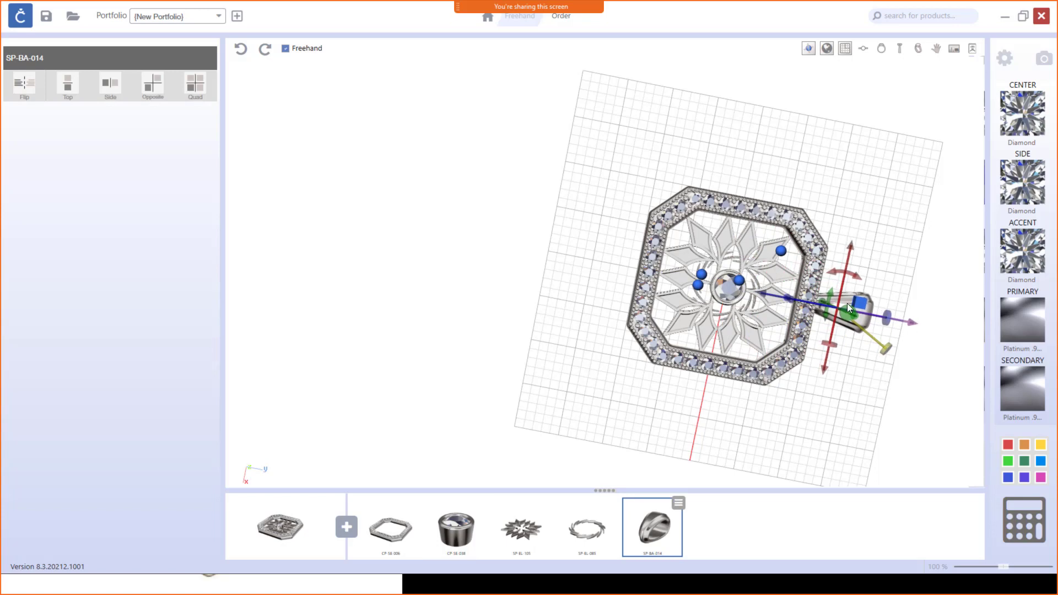
pyautogui.moveTo(440, 268); pyautogui.dragTo(589, 289)
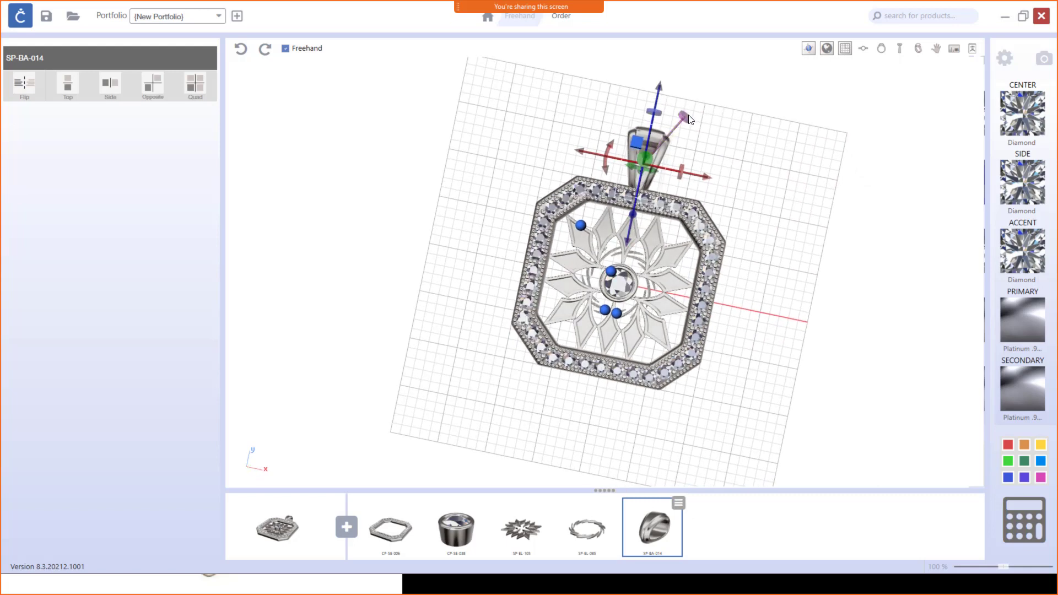
pyautogui.moveTo(689, 117); pyautogui.dragTo(677, 142)
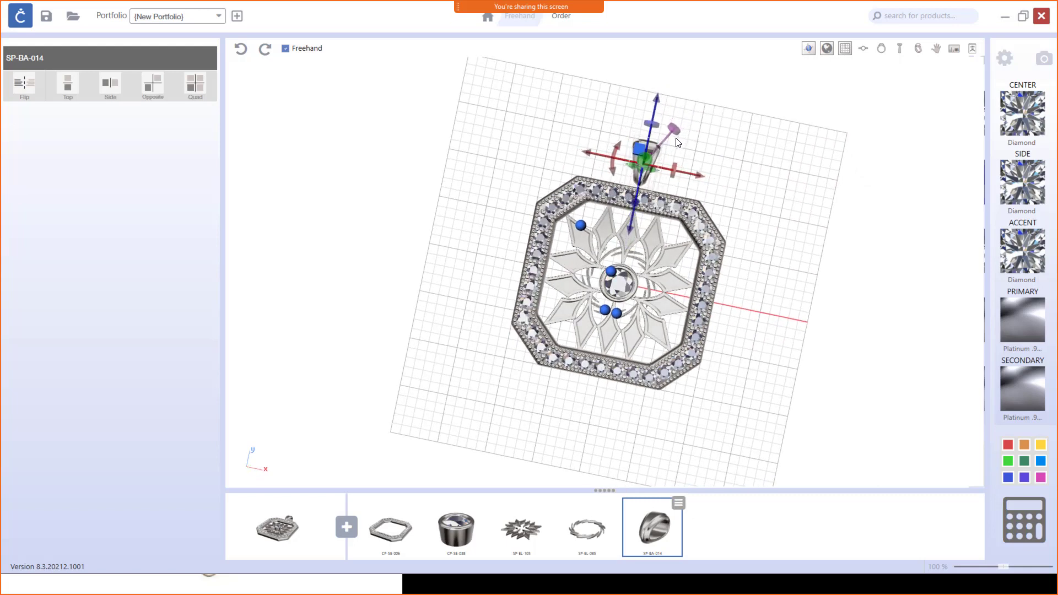
pyautogui.moveTo(658, 97); pyautogui.dragTo(655, 108)
pyautogui.scroll(5, 662, 204)
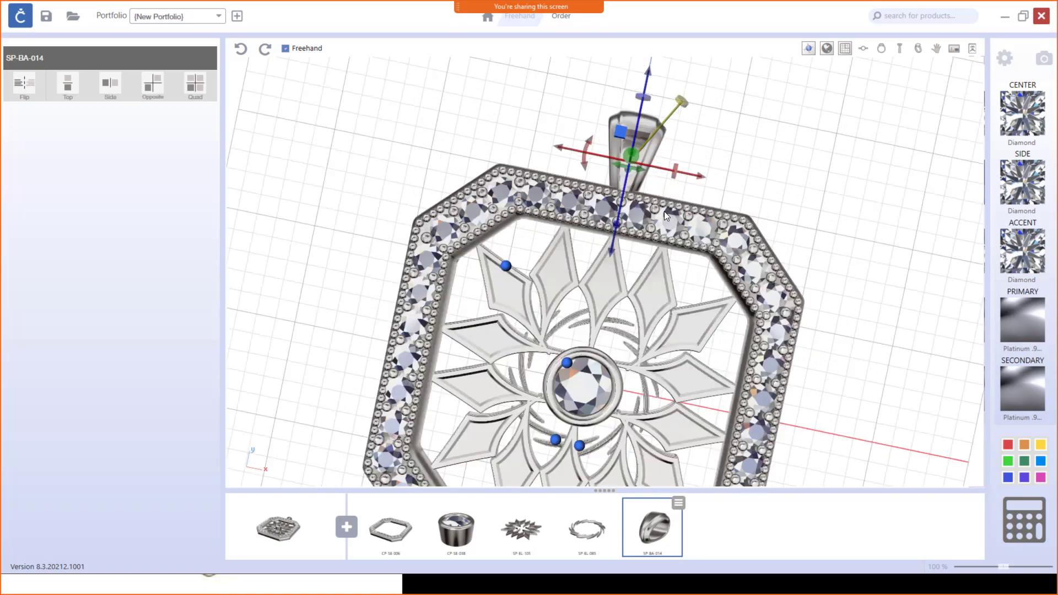
pyautogui.moveTo(692, 244); pyautogui.dragTo(709, 306, button='right')
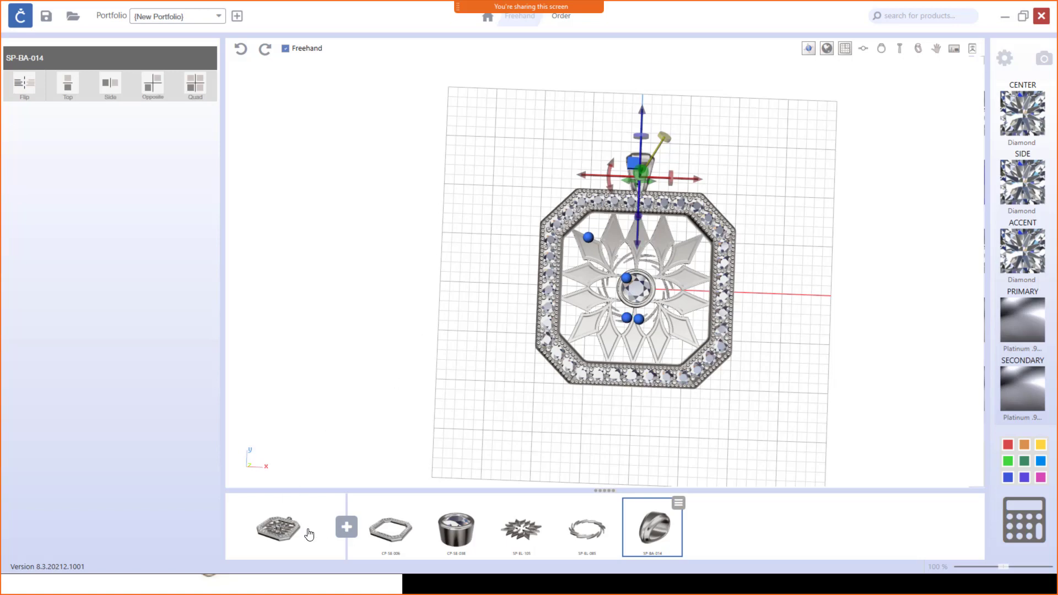
# Switch to the slide presentation and advance from the Attributes slide to the Portfolios slide.
pyautogui.hotkey('alt', 'Tab')
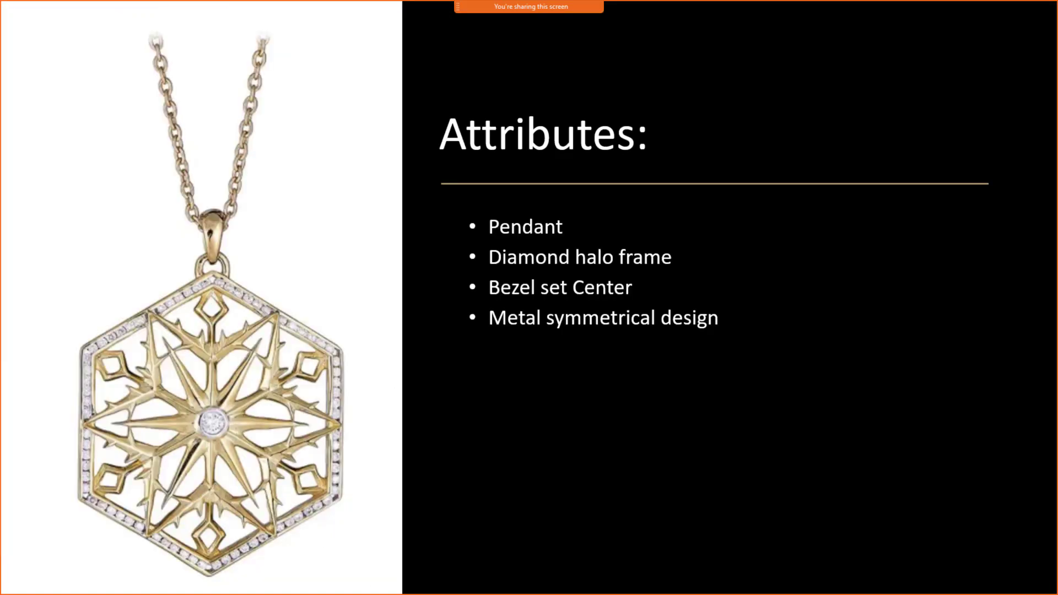
pyautogui.click(473, 444)
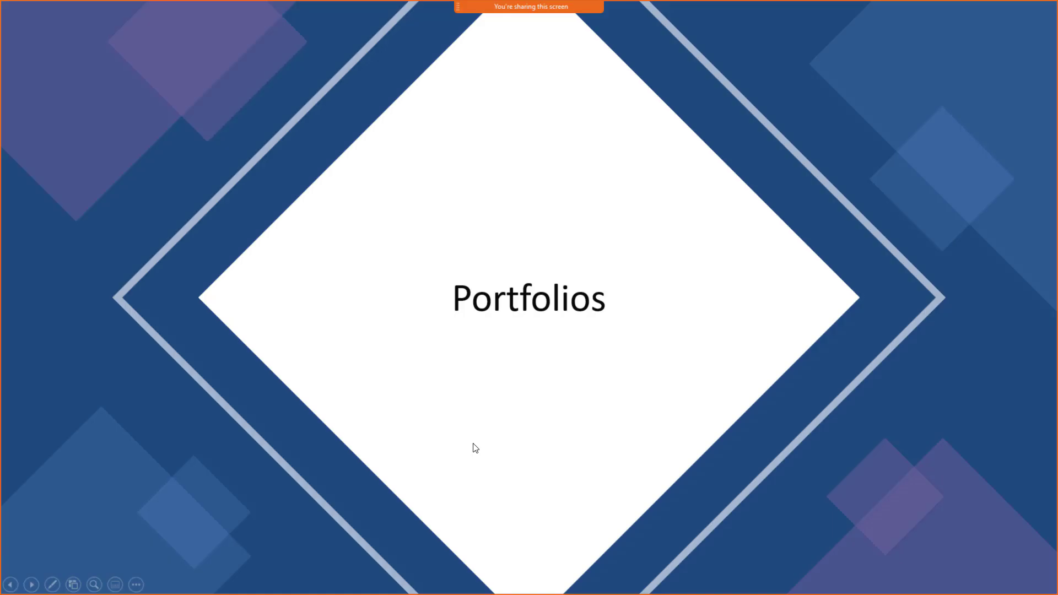
# Advance the presentation to the Portfolios overview slide, then switch to the jewelry design program and open the Design Manager.
pyautogui.click(473, 444)
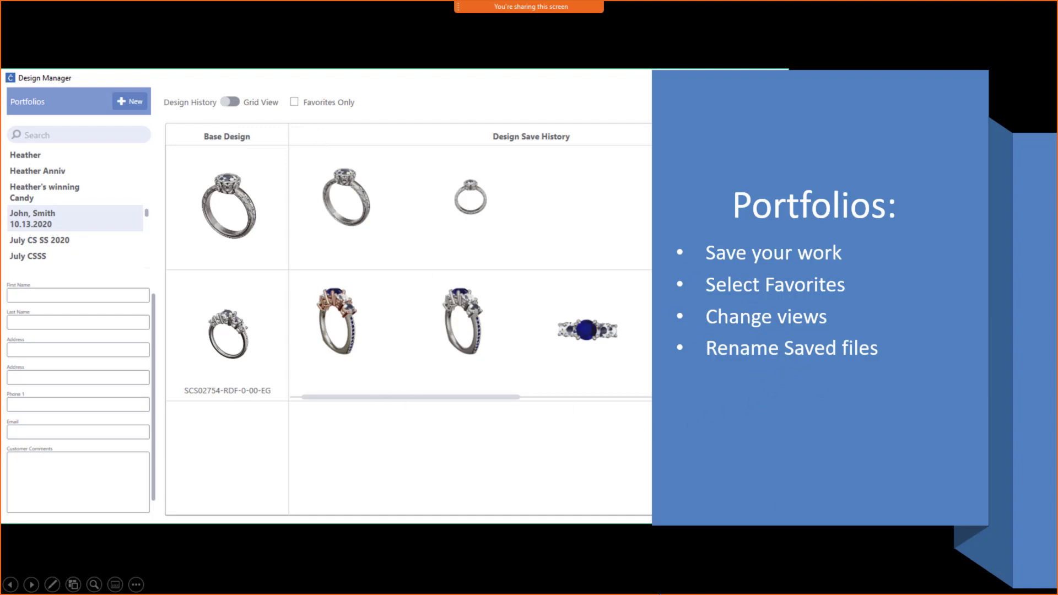
pyautogui.hotkey('alt', 'Tab')
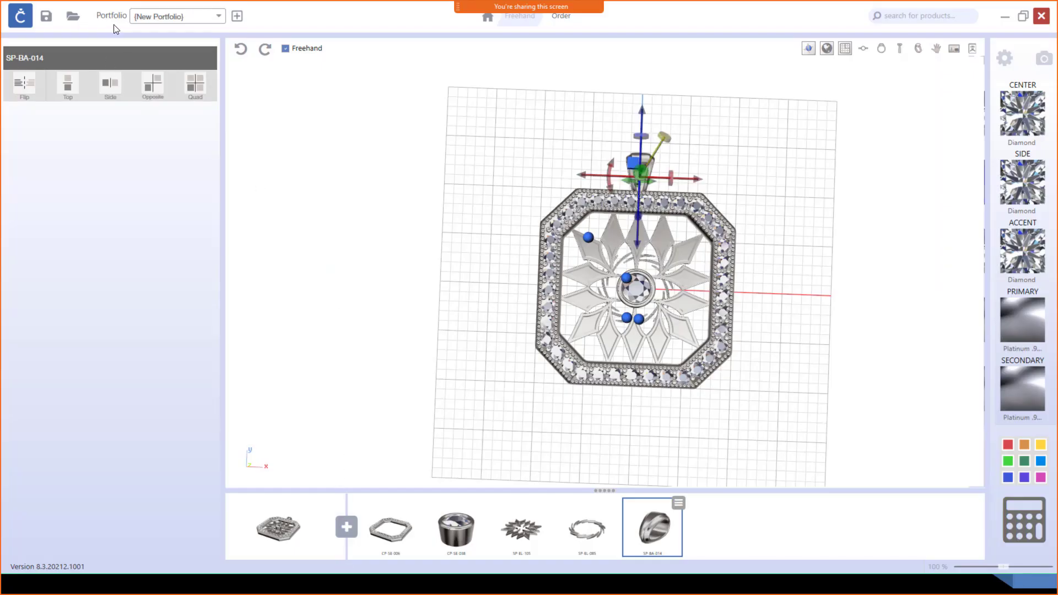
pyautogui.click(73, 16)
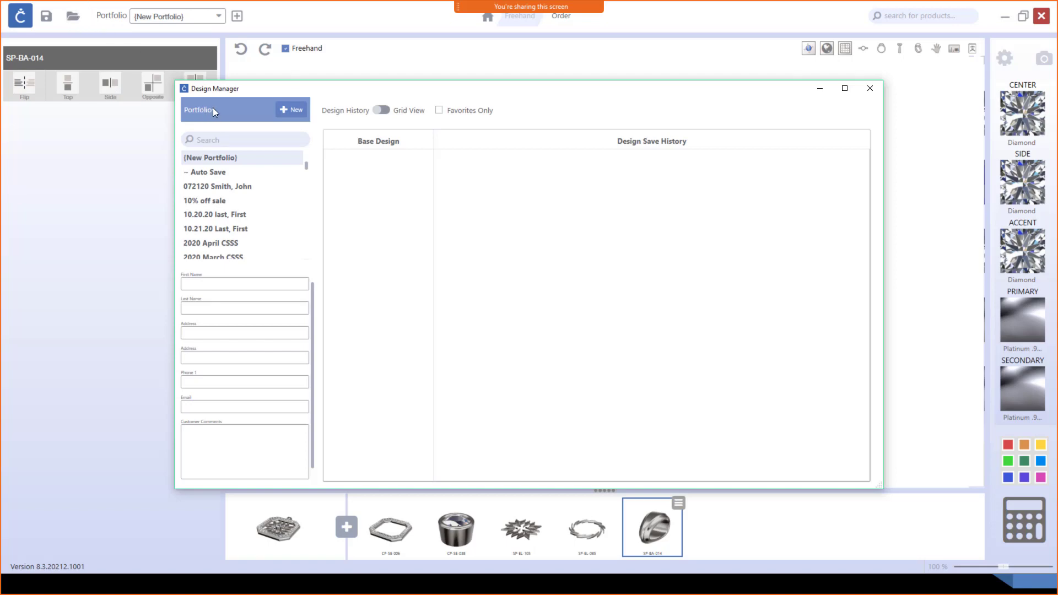
# Display the base designs and save history of the portfolio 10.20.20 last, First.
pyautogui.scroll(-2, 240, 213)
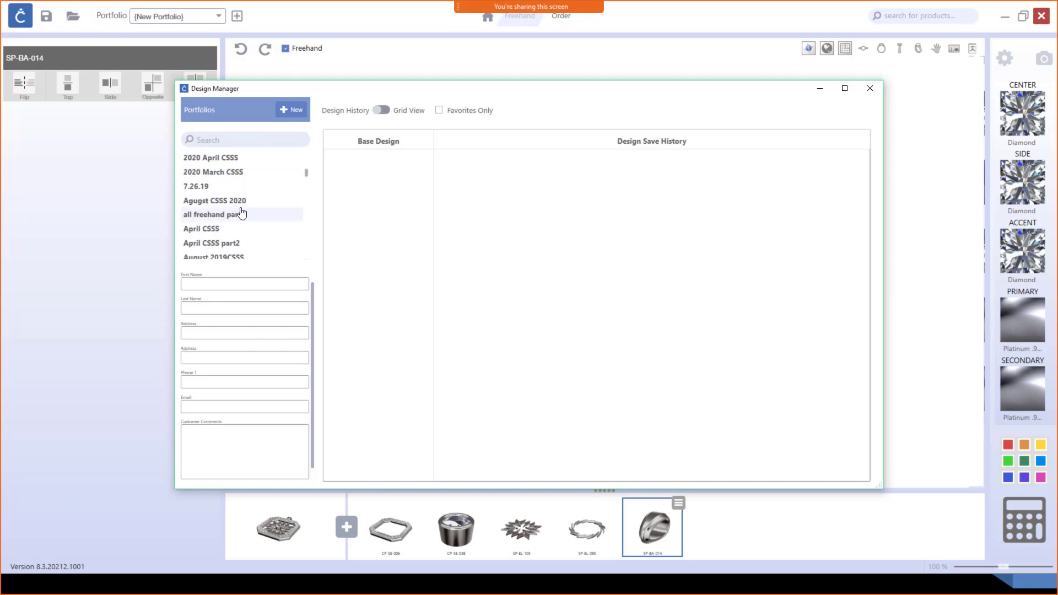
pyautogui.scroll(1, 241, 213)
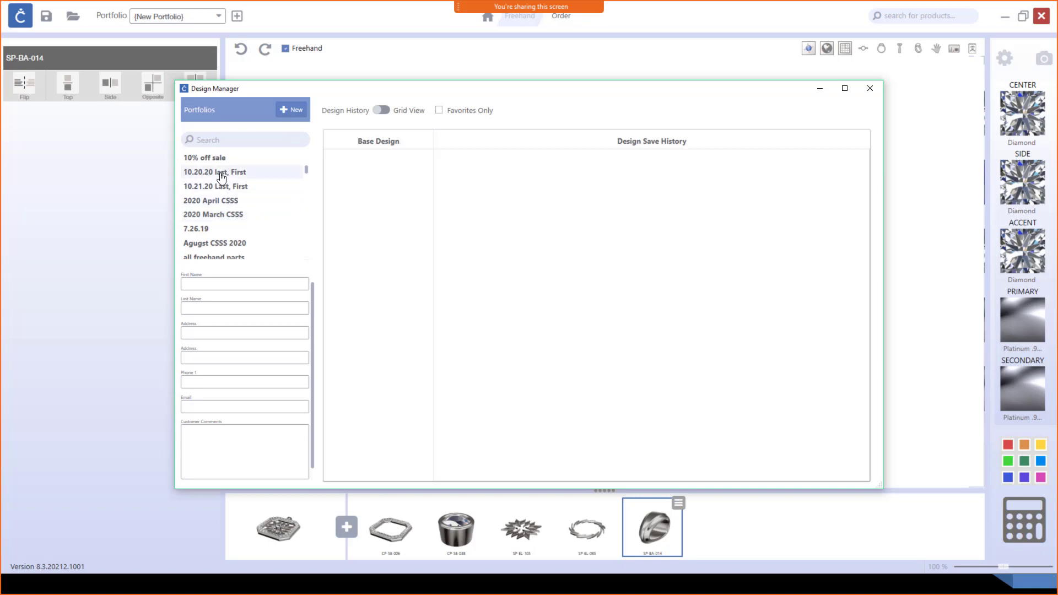
pyautogui.click(196, 173)
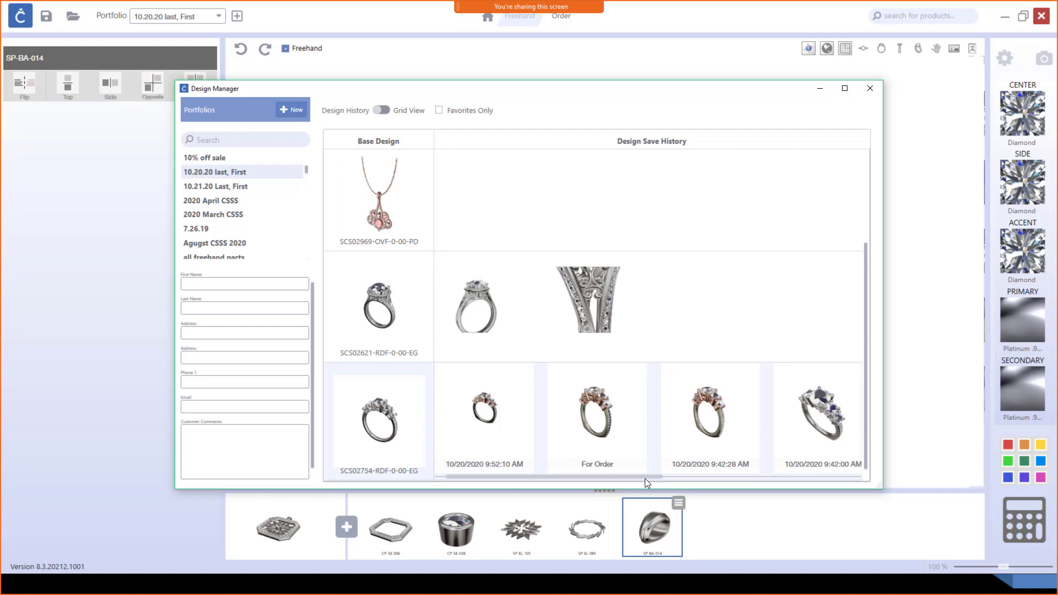
pyautogui.moveTo(648, 482); pyautogui.dragTo(601, 469)
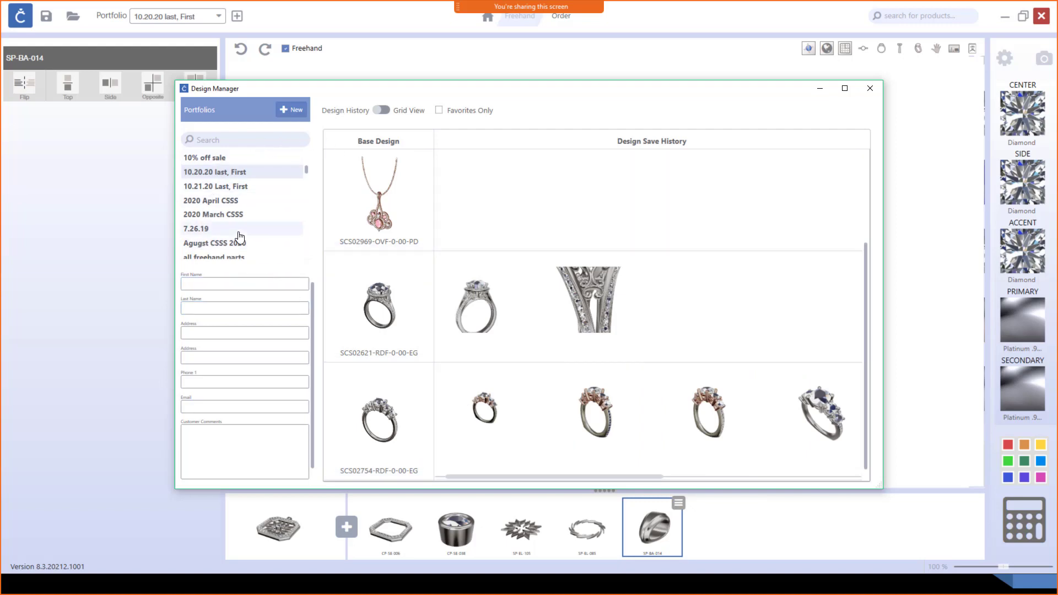
# Look through the portfolios blog 2, Clusters 2020 and BJW, checking the management options available for blog 2.
pyautogui.scroll(-3, 240, 237)
pyautogui.scroll(-3, 238, 231)
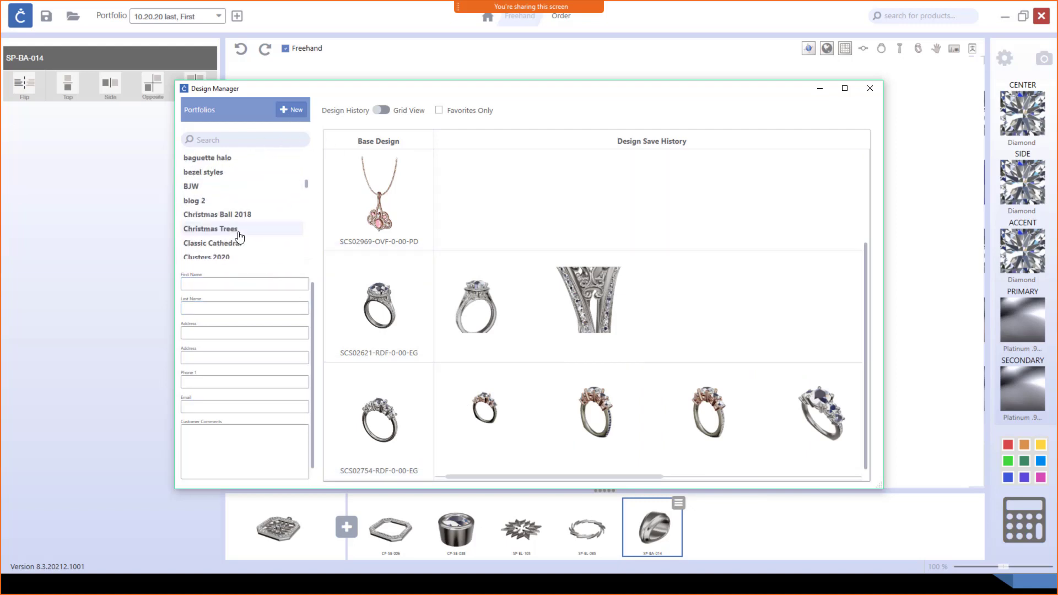
pyautogui.click(214, 204)
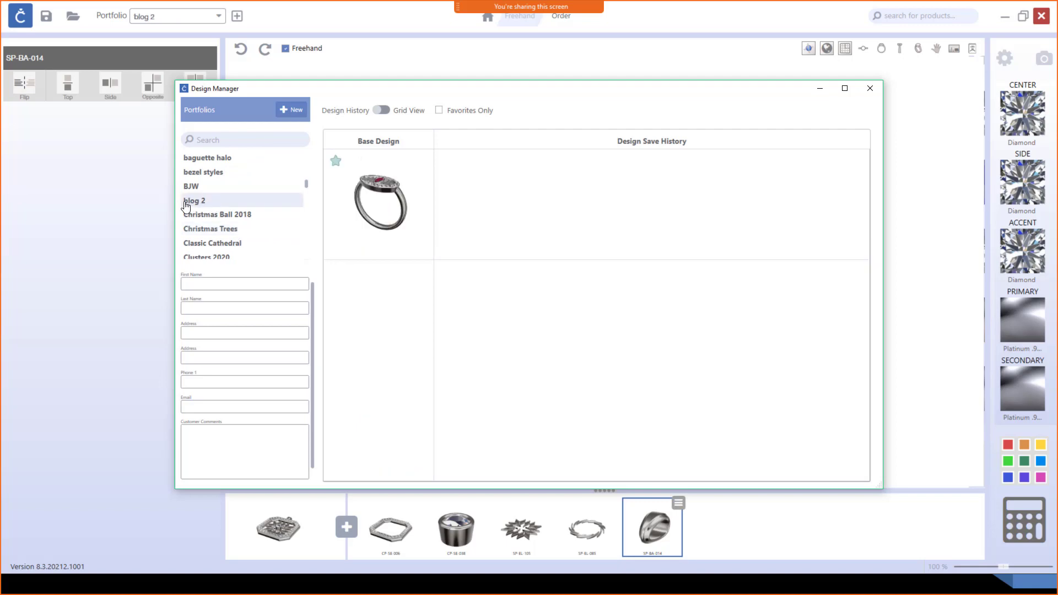
pyautogui.rightClick(220, 206)
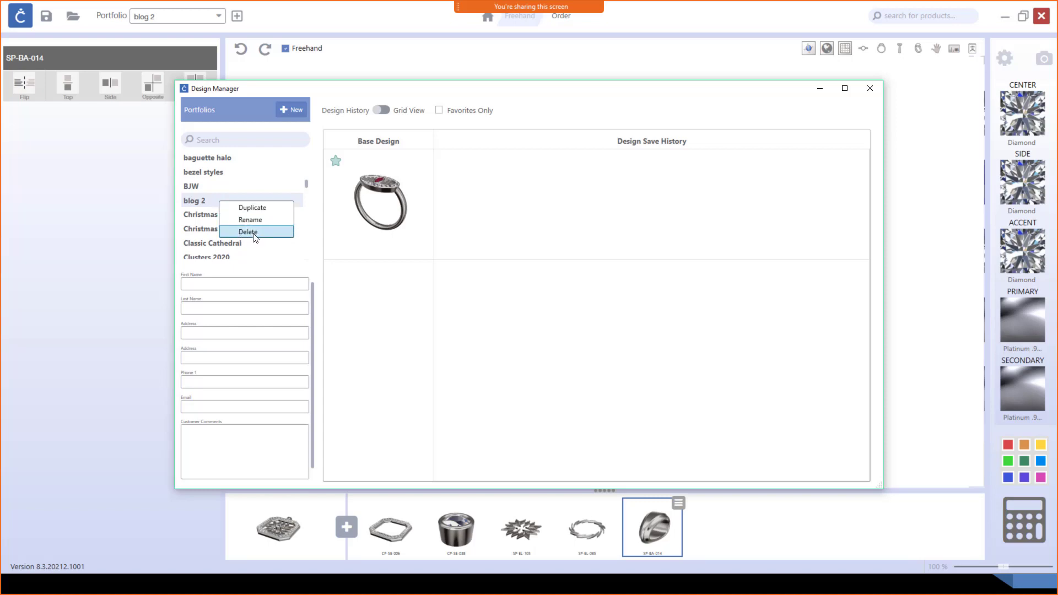
pyautogui.click(275, 258)
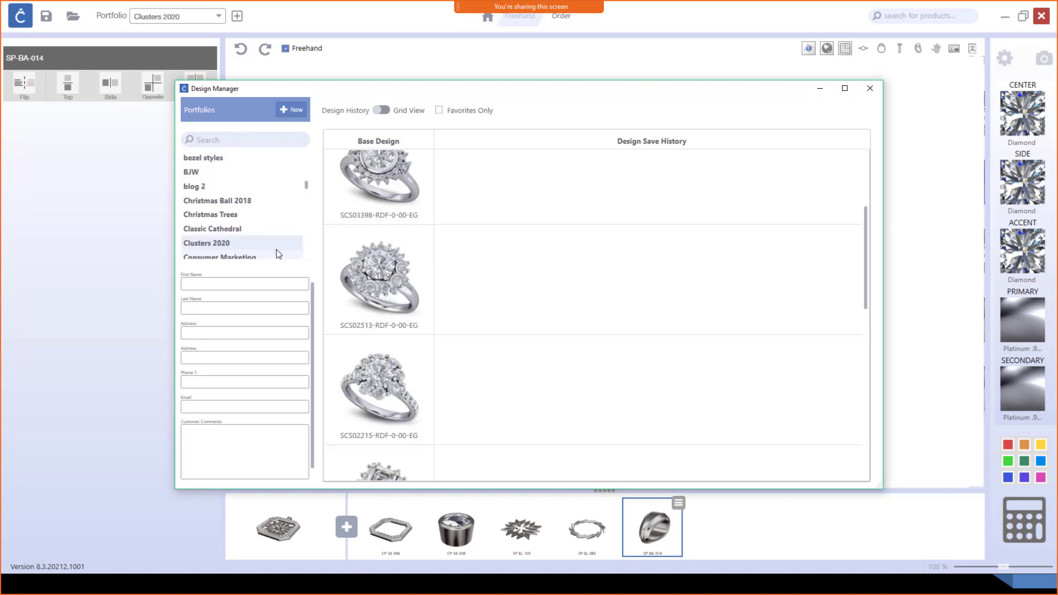
pyautogui.click(210, 173)
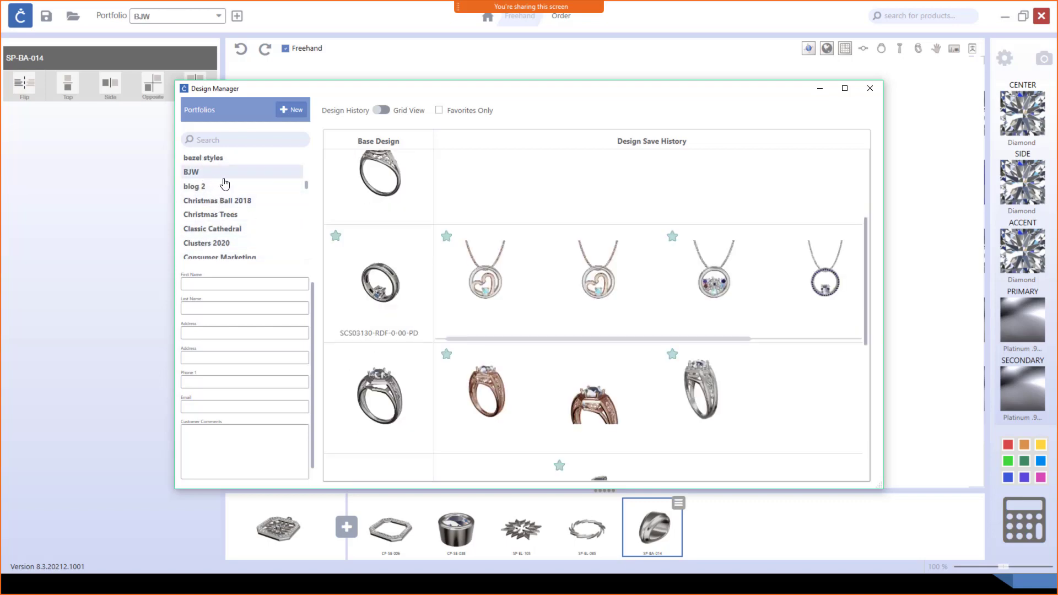
# Return to the portfolio 10.20.20 last, First and bring up its duplicate, rename and delete options.
pyautogui.scroll(5, 223, 188)
pyautogui.scroll(2, 225, 189)
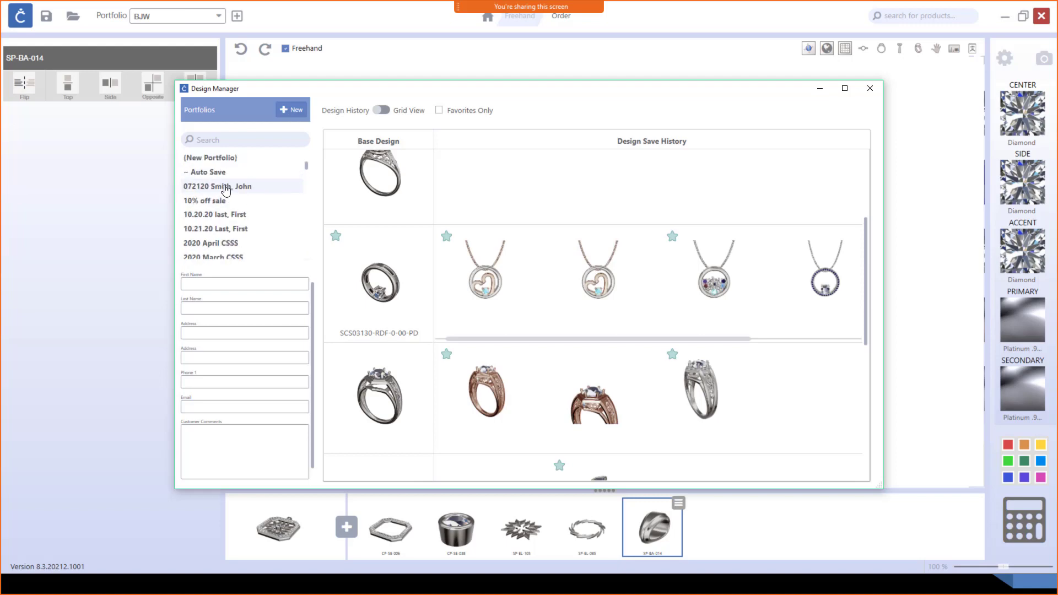
pyautogui.click(241, 216)
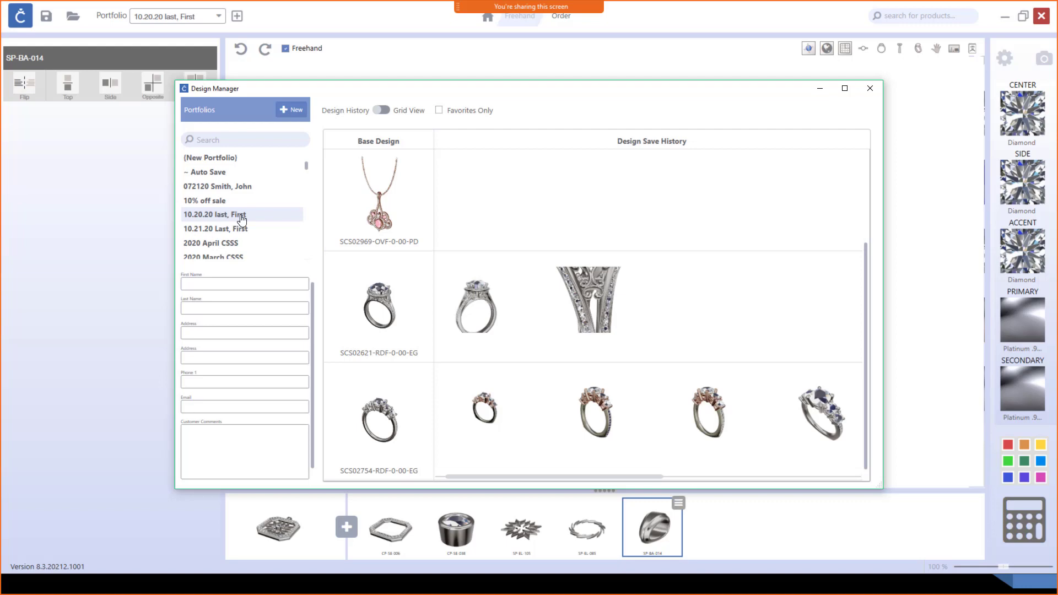
pyautogui.rightClick(242, 220)
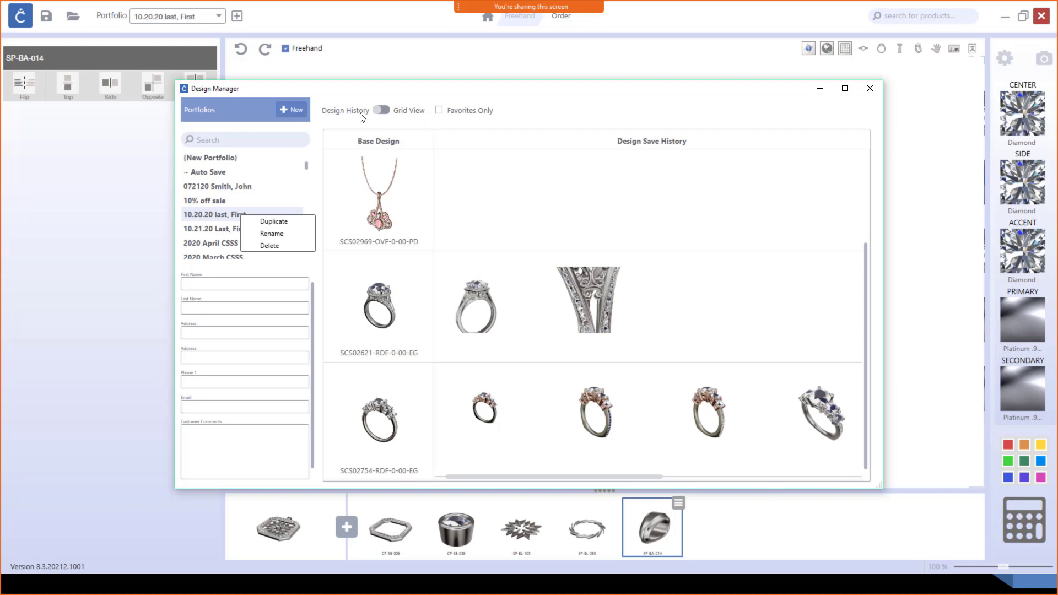
# Show the portfolio in Grid View and look through its base designs.
pyautogui.click(380, 111)
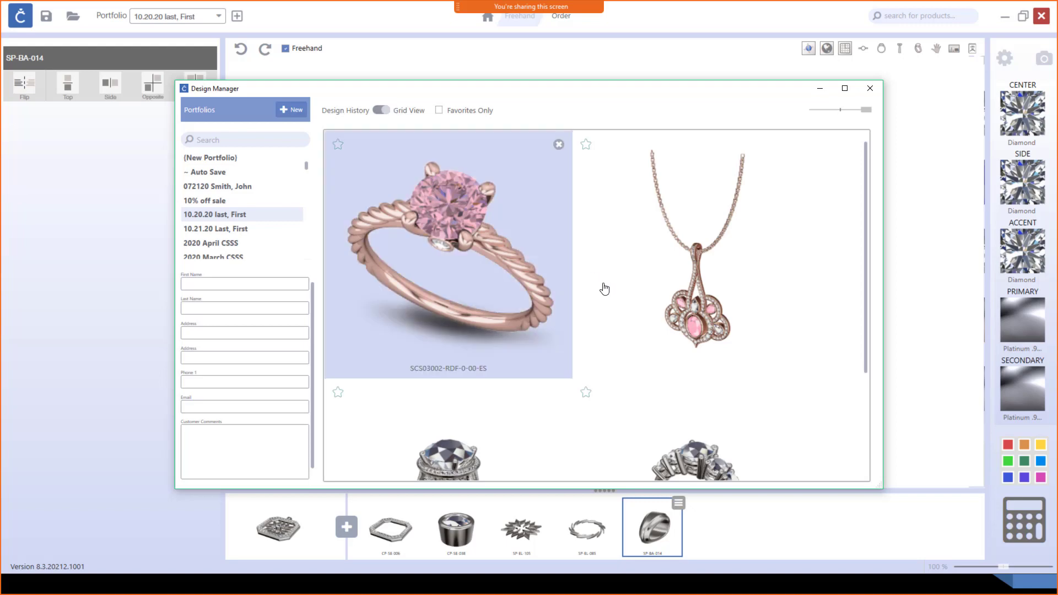
pyautogui.scroll(-3, 626, 300)
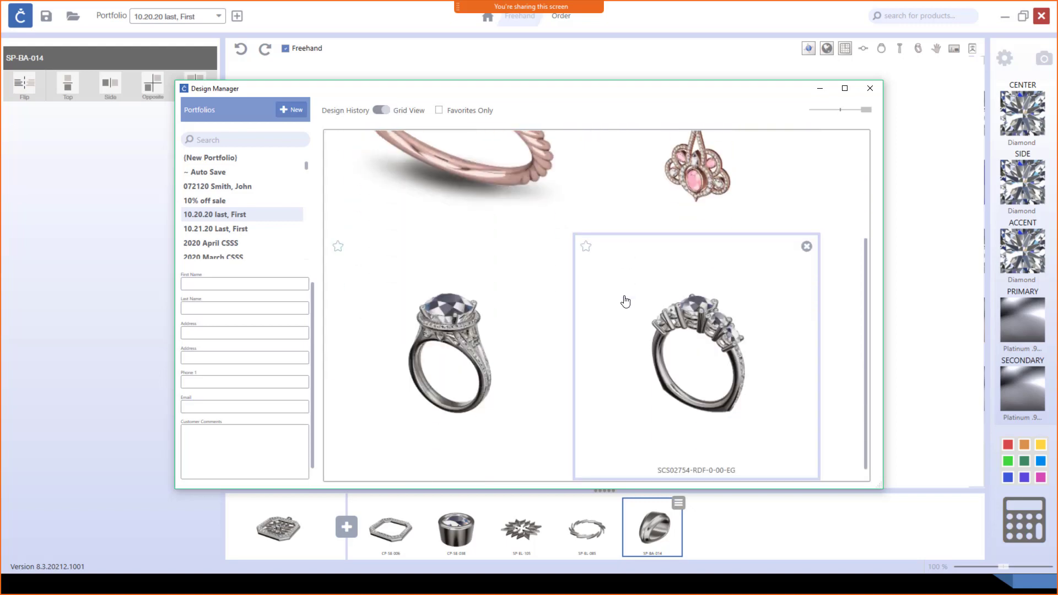
pyautogui.scroll(3, 626, 300)
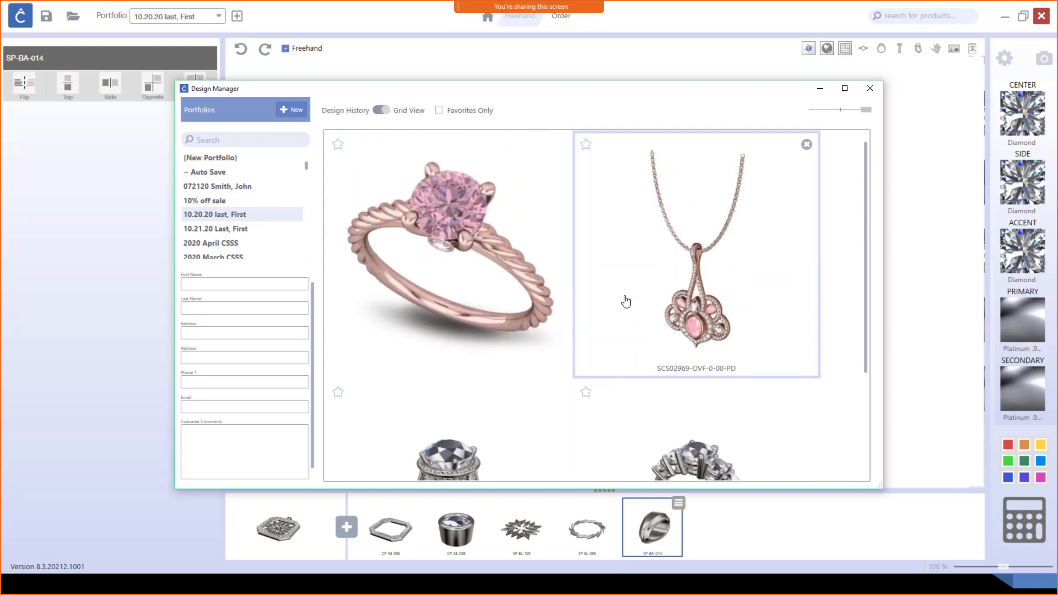
pyautogui.scroll(-3, 634, 413)
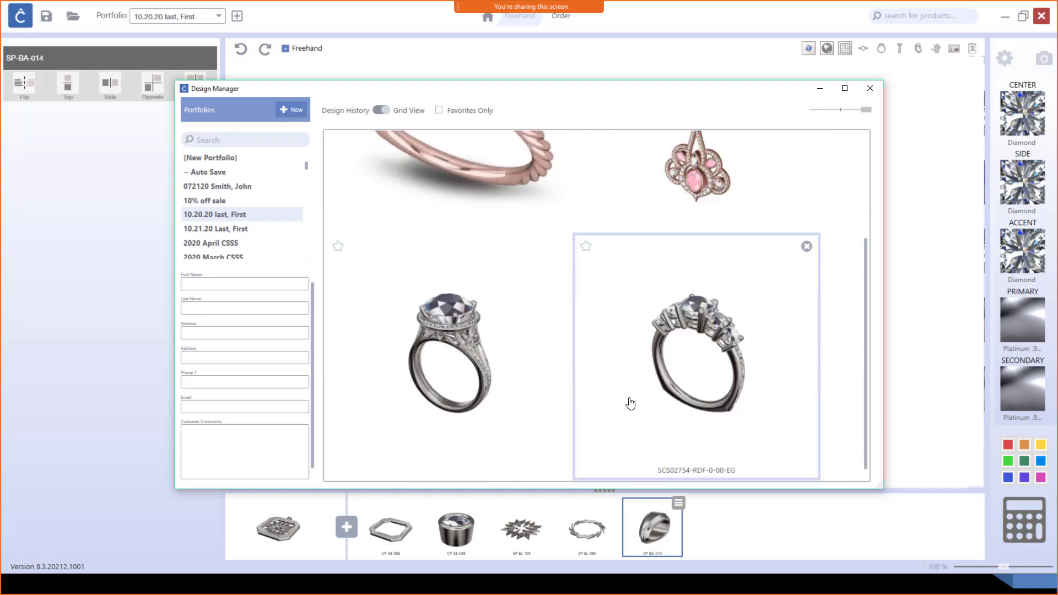
# Return to the Design History view and review each base design alongside its saved versions.
pyautogui.click(386, 112)
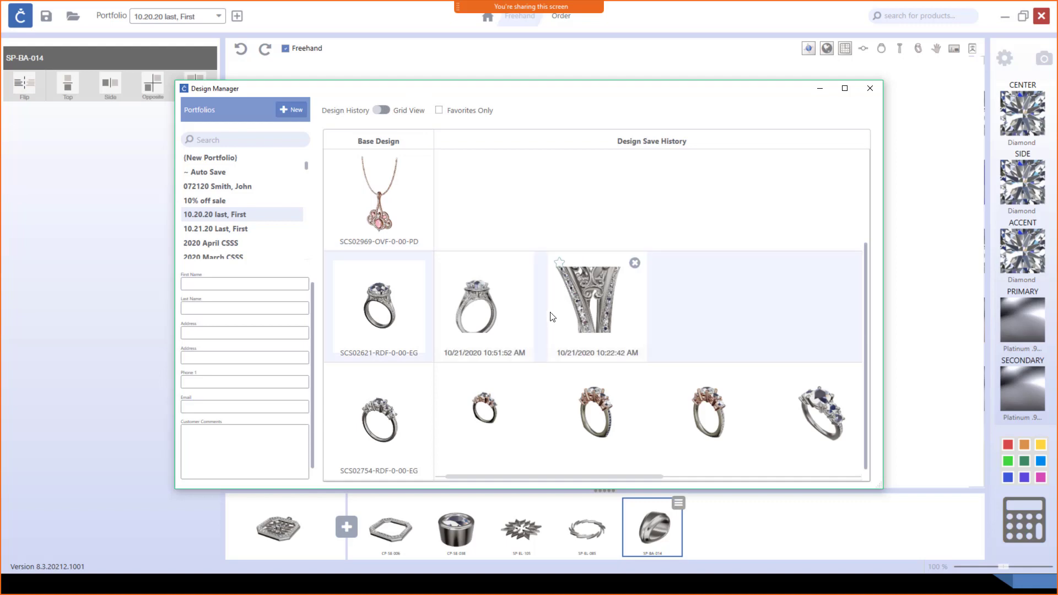
pyautogui.scroll(2, 416, 267)
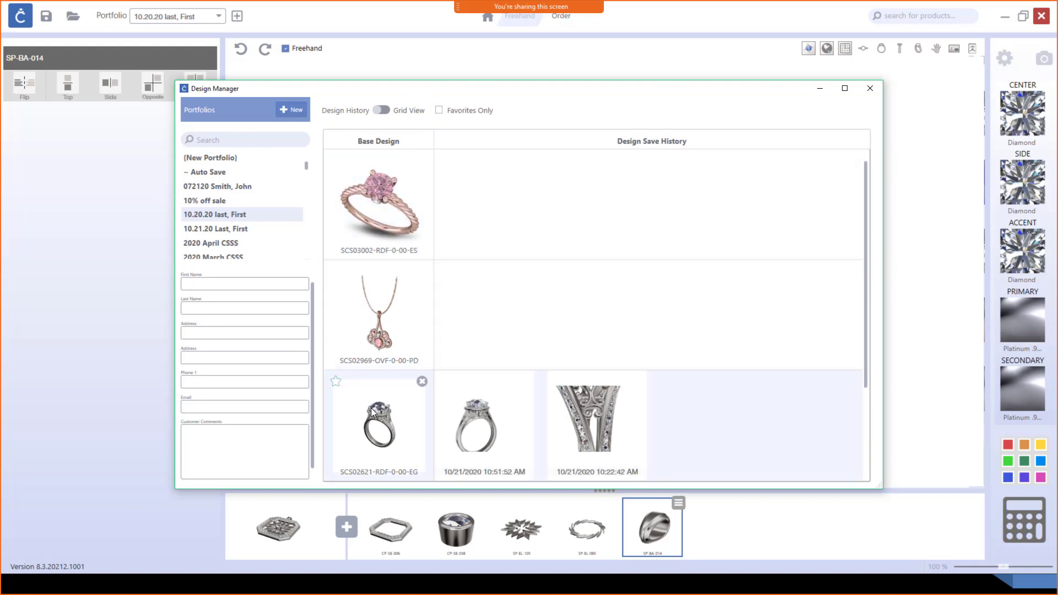
pyautogui.scroll(-2, 372, 411)
pyautogui.scroll(2, 377, 198)
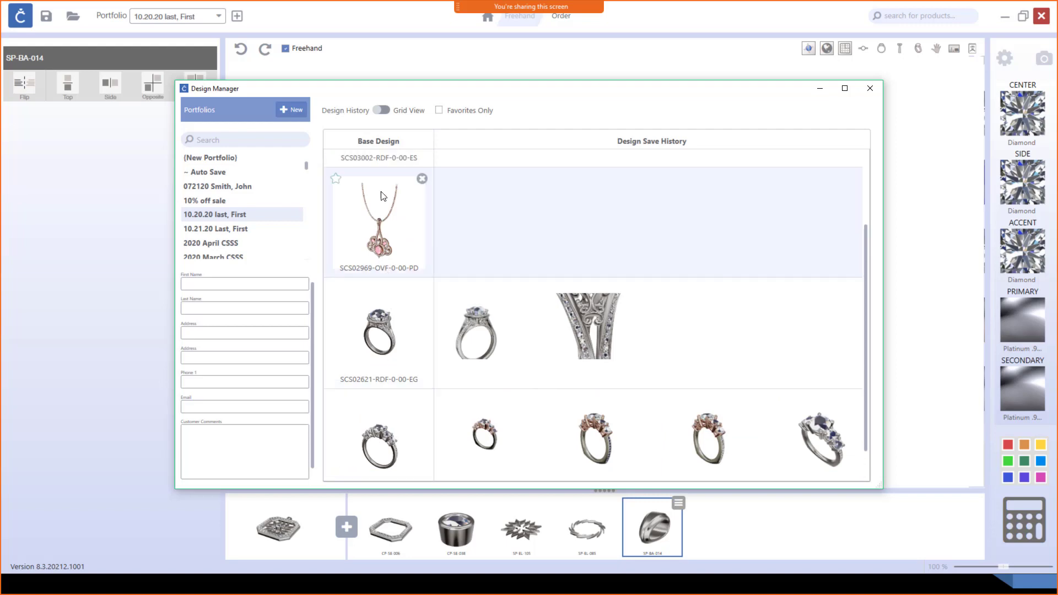
# Look over the designs in Grid View once more, then go back to Design History.
pyautogui.click(380, 110)
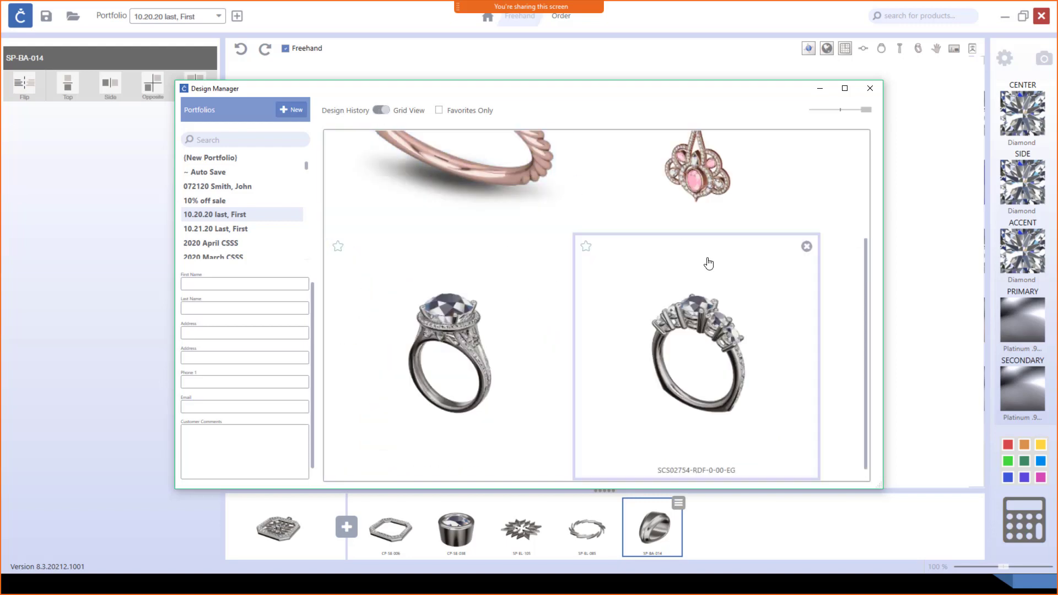
pyautogui.scroll(3, 656, 347)
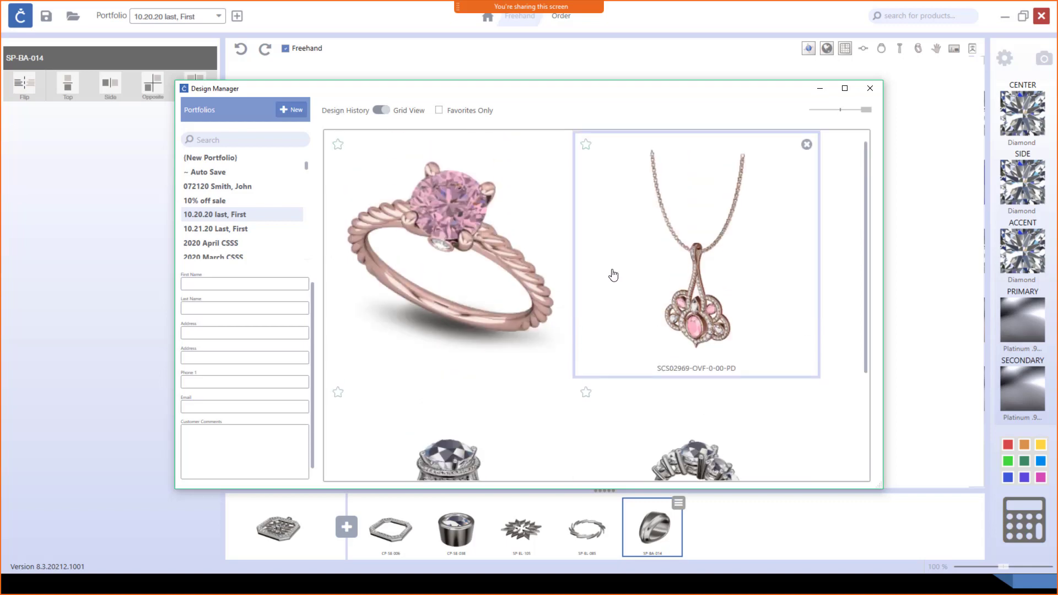
pyautogui.scroll(-3, 648, 287)
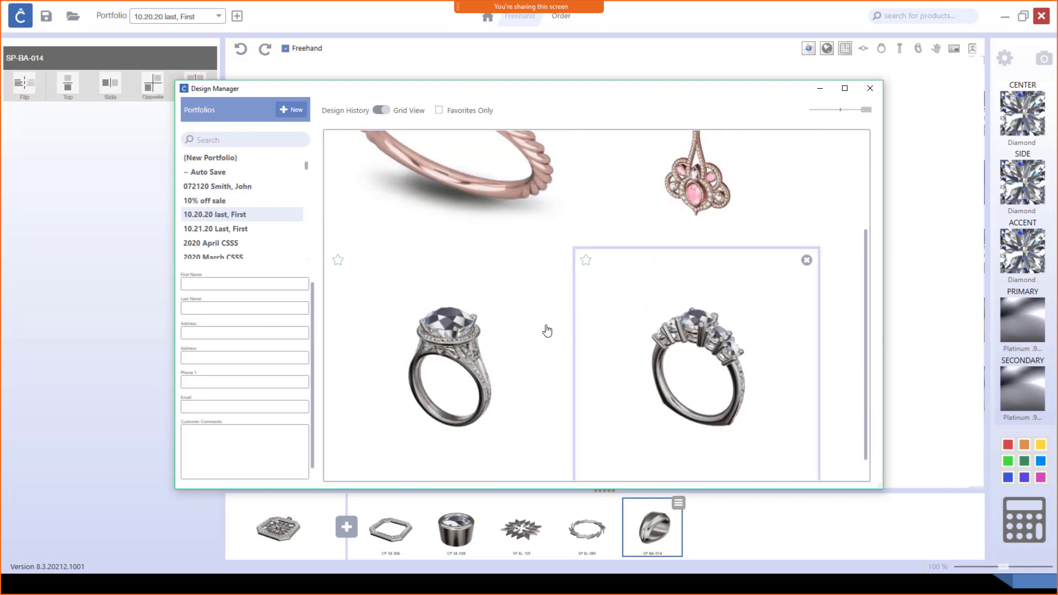
pyautogui.scroll(3, 517, 224)
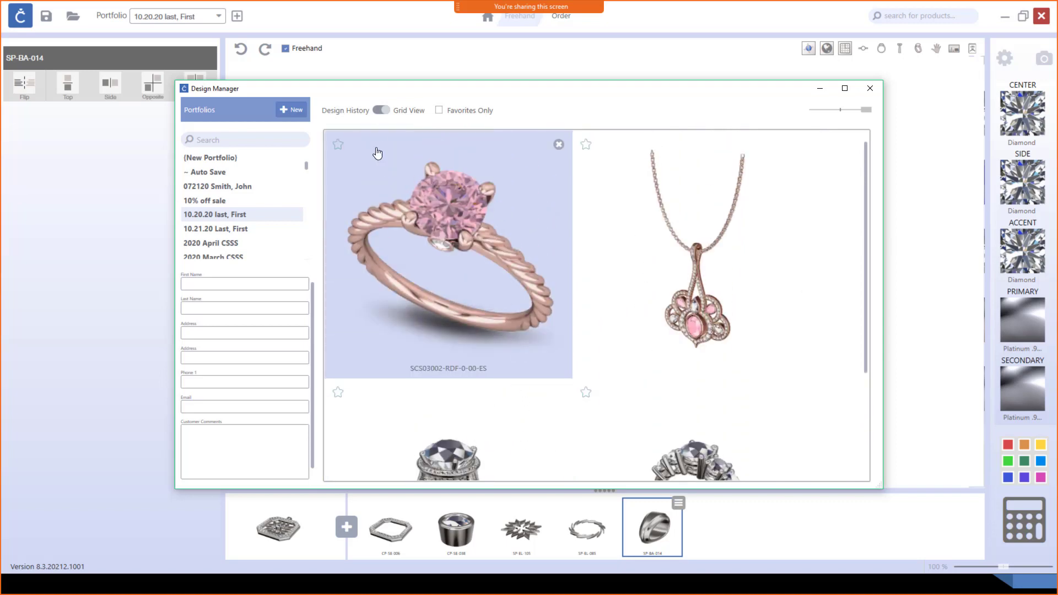
pyautogui.click(384, 112)
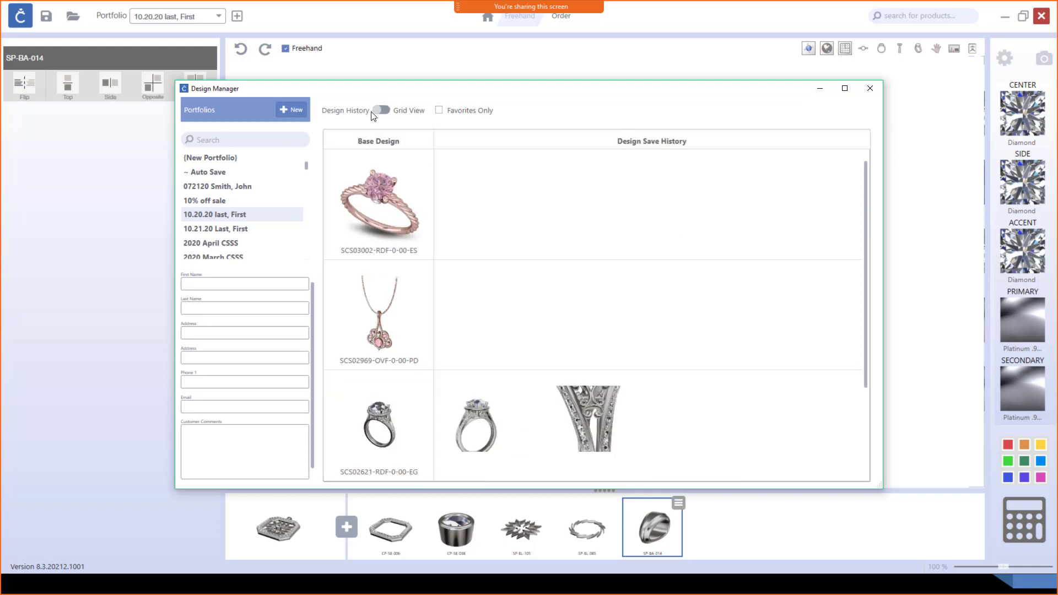
# Mark the 10/21/2020 10:51:52 AM save of SCS02621-RDF-0-00-EG and the For Order save of SCS02754-RDF-0-00-EG as favorites.
pyautogui.scroll(-3, 567, 342)
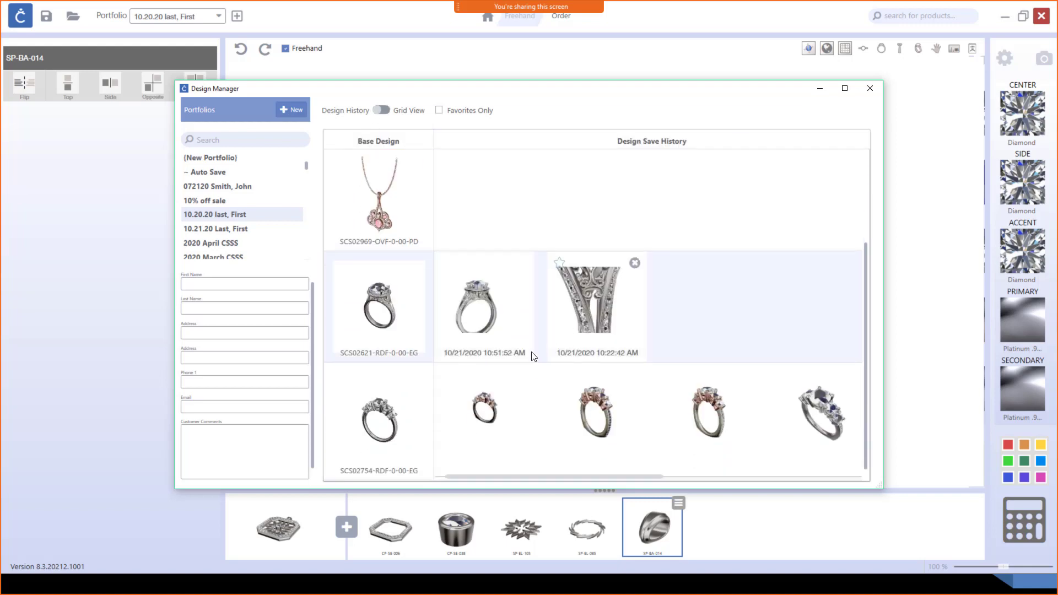
pyautogui.scroll(2, 425, 243)
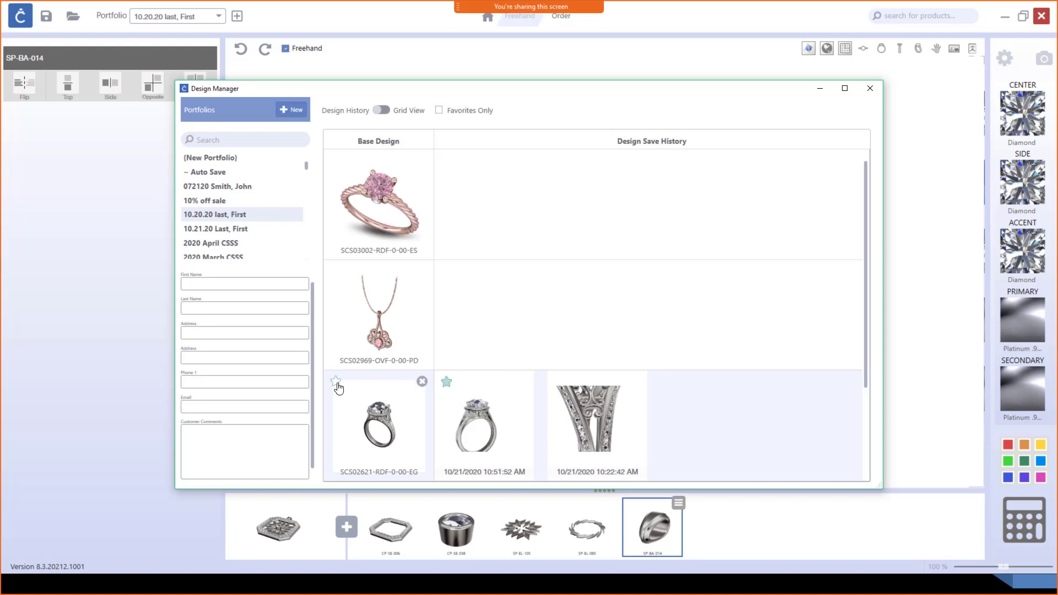
pyautogui.scroll(-2, 582, 400)
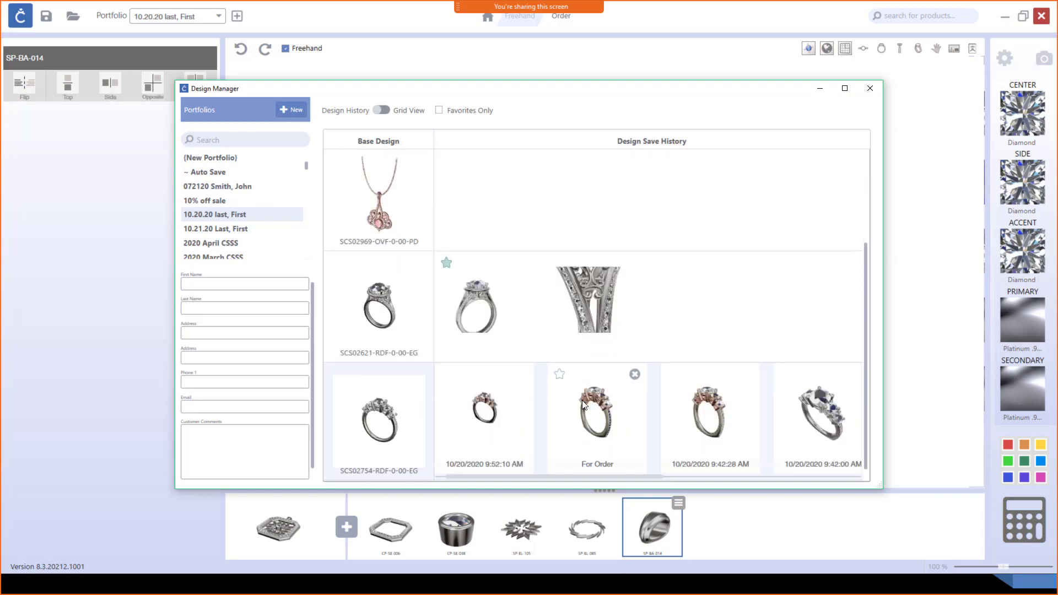
pyautogui.click(559, 378)
# View only the portfolio's favorites, trying the thumbnail size control, and turn the favorites filter off again.
pyautogui.click(439, 111)
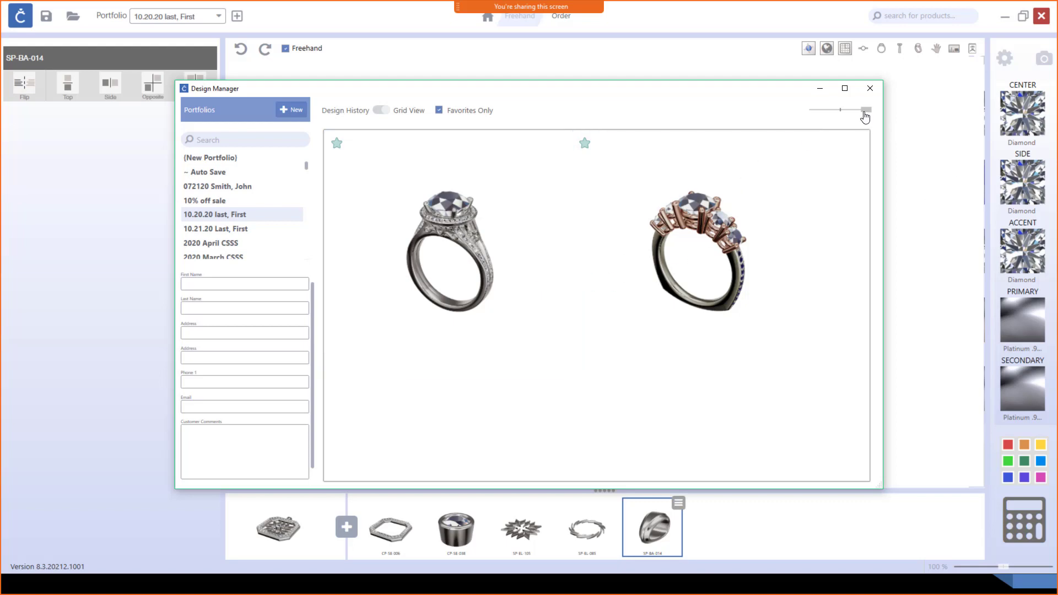
pyautogui.moveTo(865, 113)
pyautogui.mouseDown()
pyautogui.moveTo(825, 114)
pyautogui.moveTo(877, 116)
pyautogui.moveTo(831, 117)
pyautogui.moveTo(859, 109)
pyautogui.moveTo(835, 117)
pyautogui.moveTo(872, 121)
pyautogui.mouseUp()
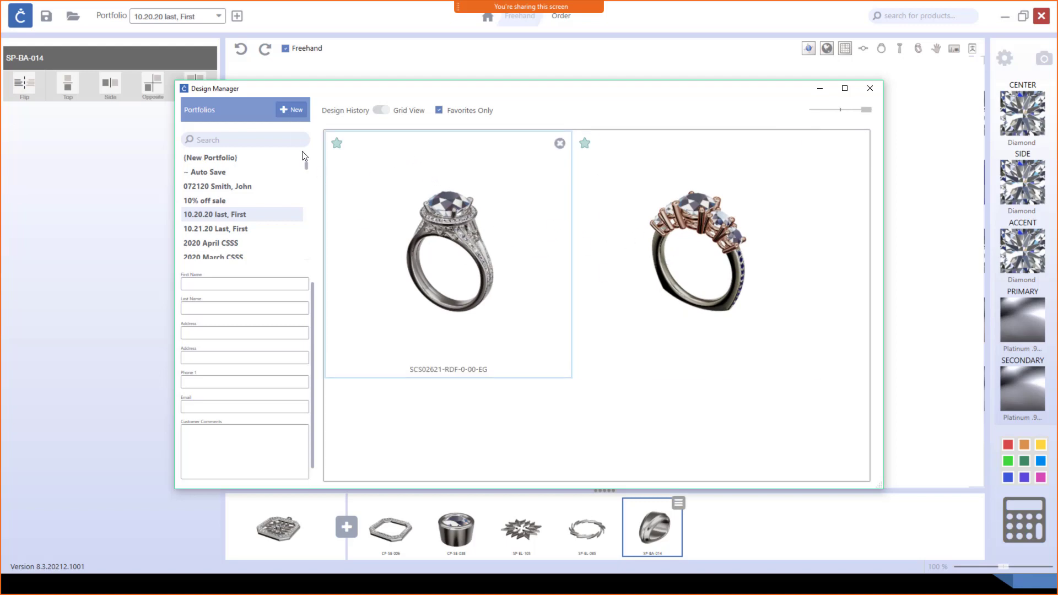
pyautogui.click(439, 110)
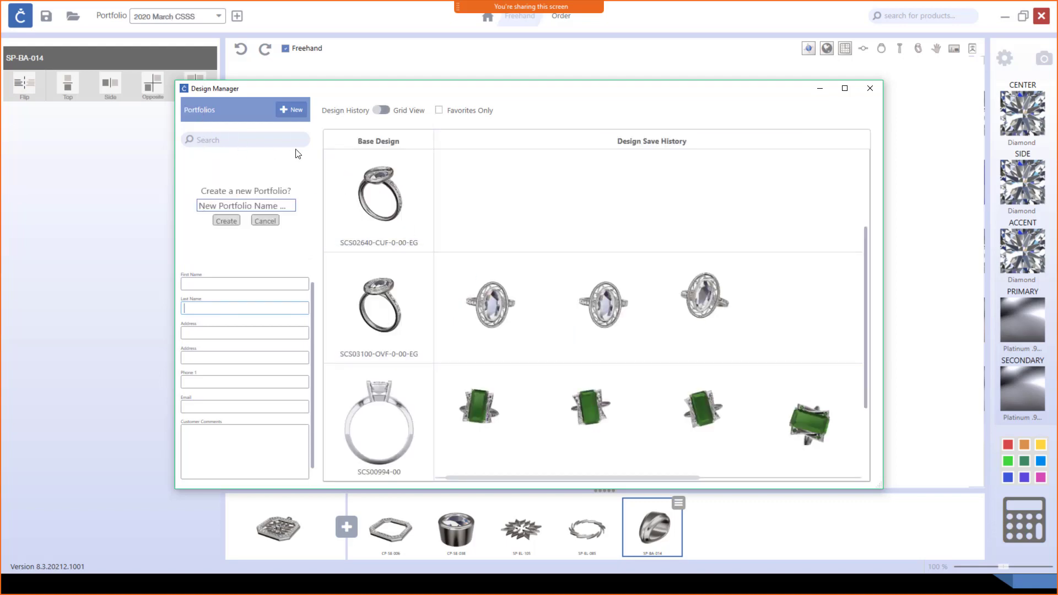
# Cancel creating a new portfolio, then select 10.21.20 Last, First and bring up its duplicate, rename and delete options.
pyautogui.click(265, 220)
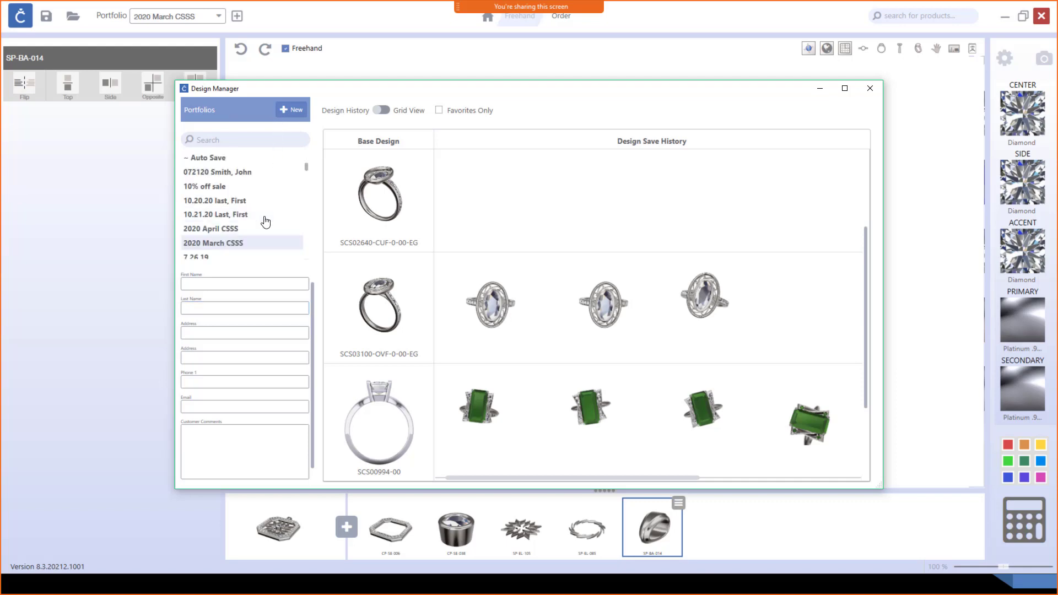
pyautogui.click(231, 216)
pyautogui.rightClick(231, 218)
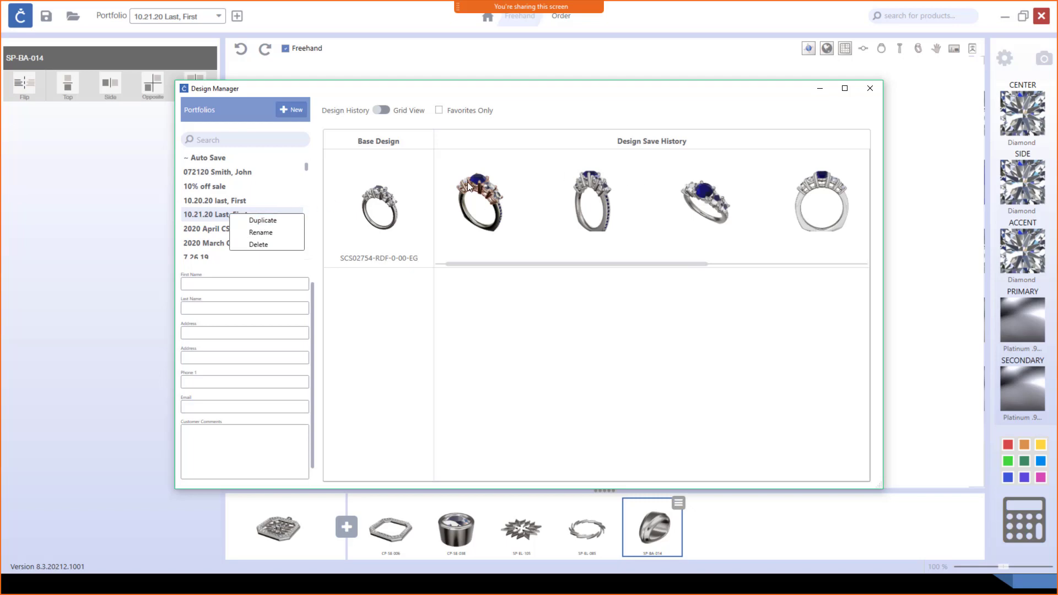
# Open the 2020 March CSSS portfolio and rename the 3/19/2020 10:42:49 AM save of SCS00395-05 as Final Design.
pyautogui.click(484, 236)
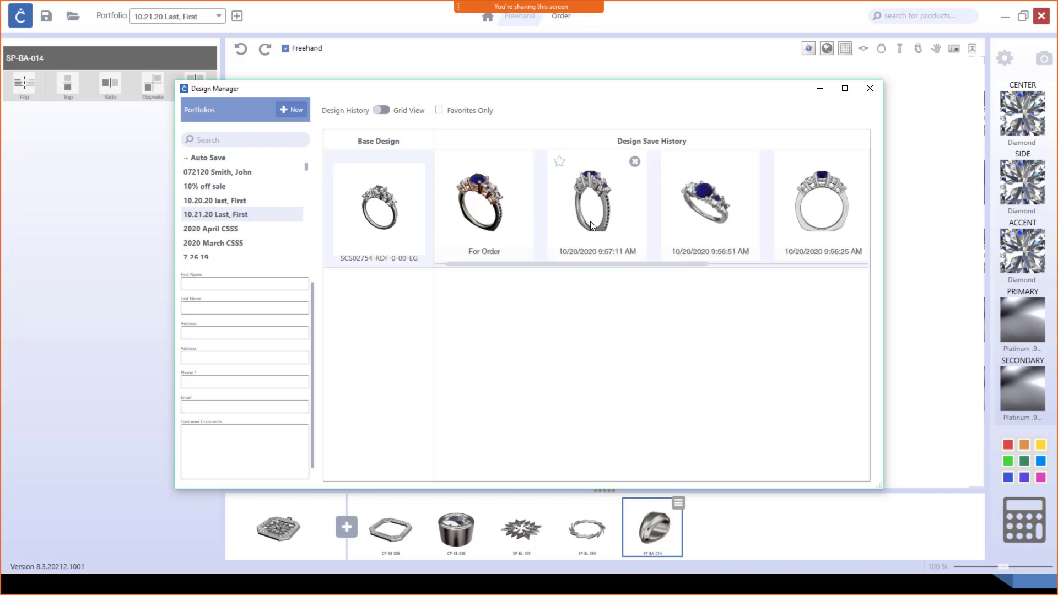
pyautogui.click(223, 244)
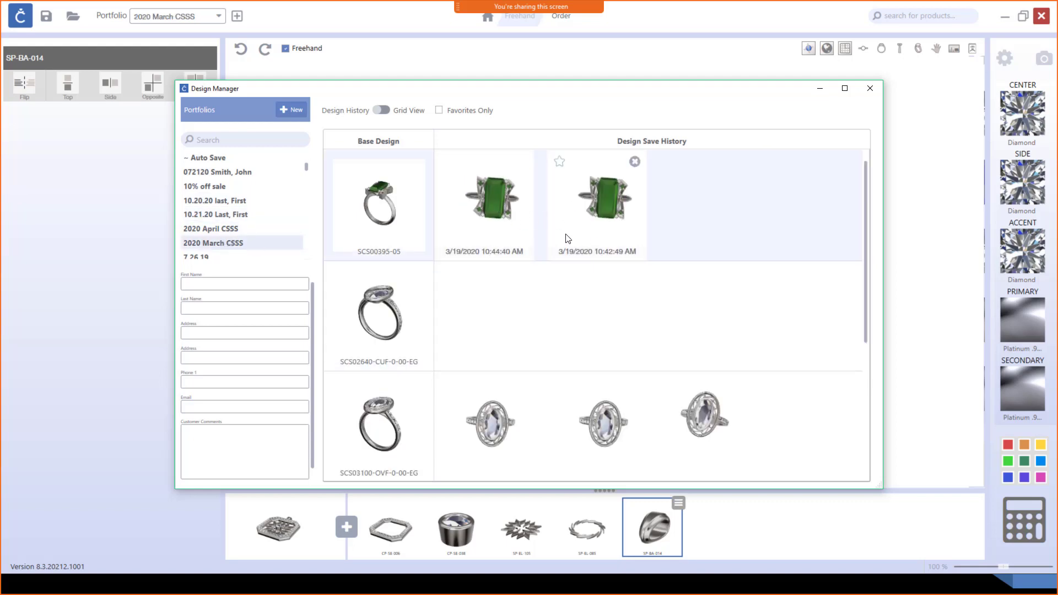
pyautogui.tripleClick(506, 252)
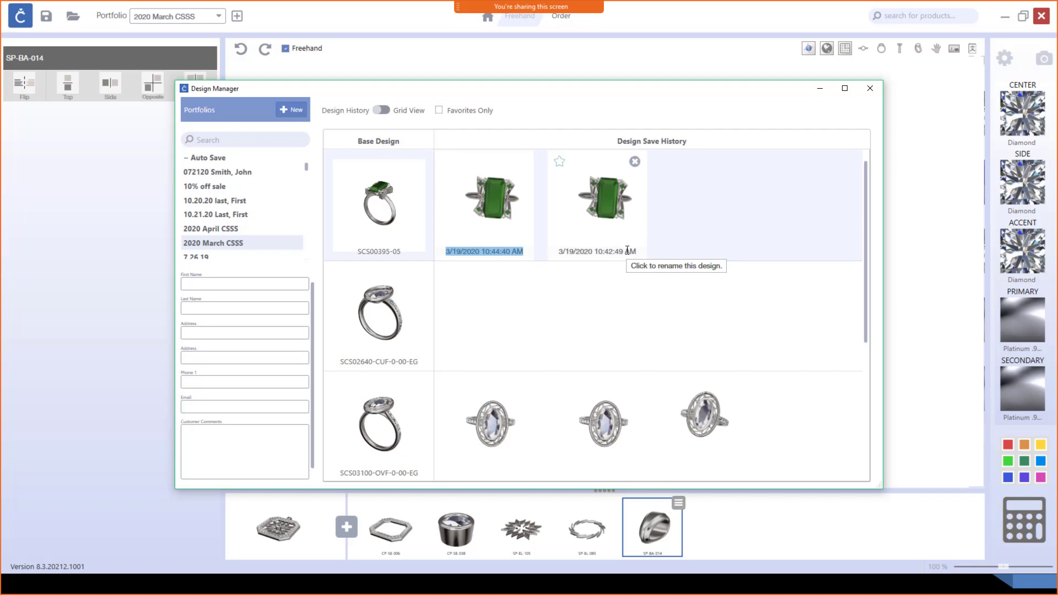
pyautogui.click(494, 252)
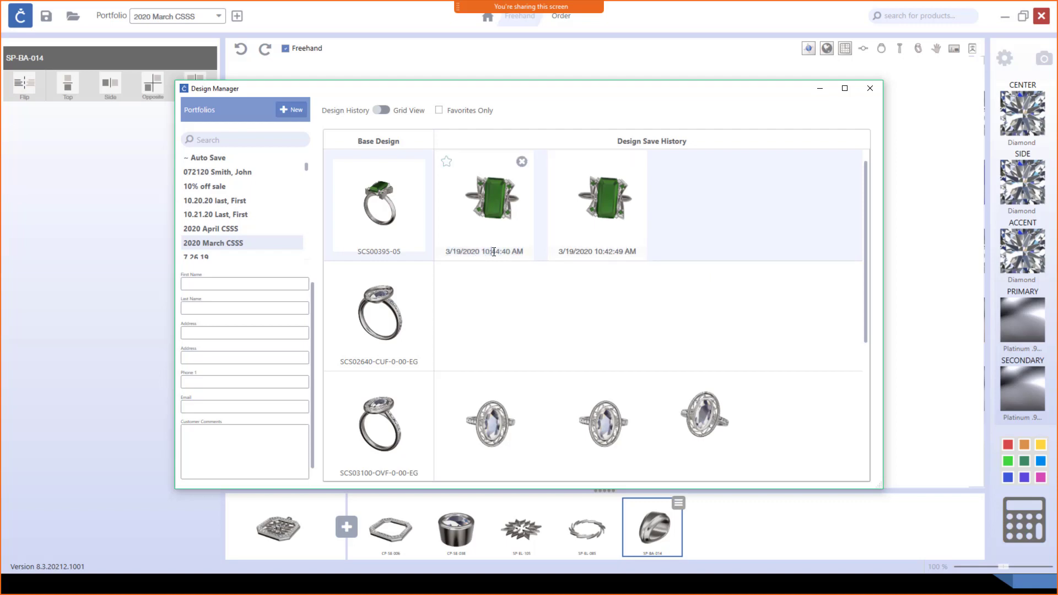
pyautogui.tripleClick(569, 252)
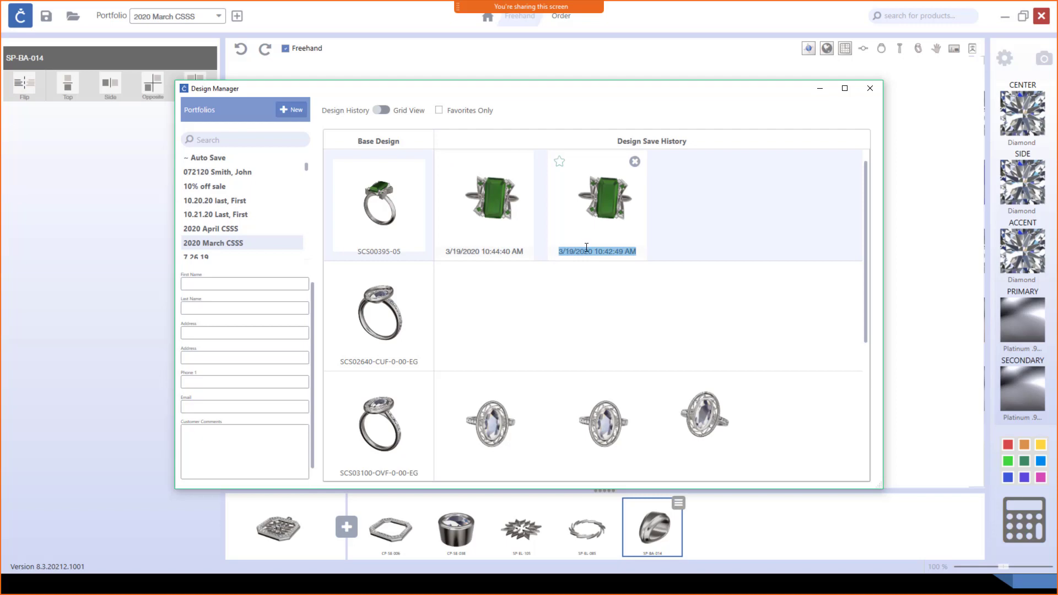
pyautogui.write('Fina')
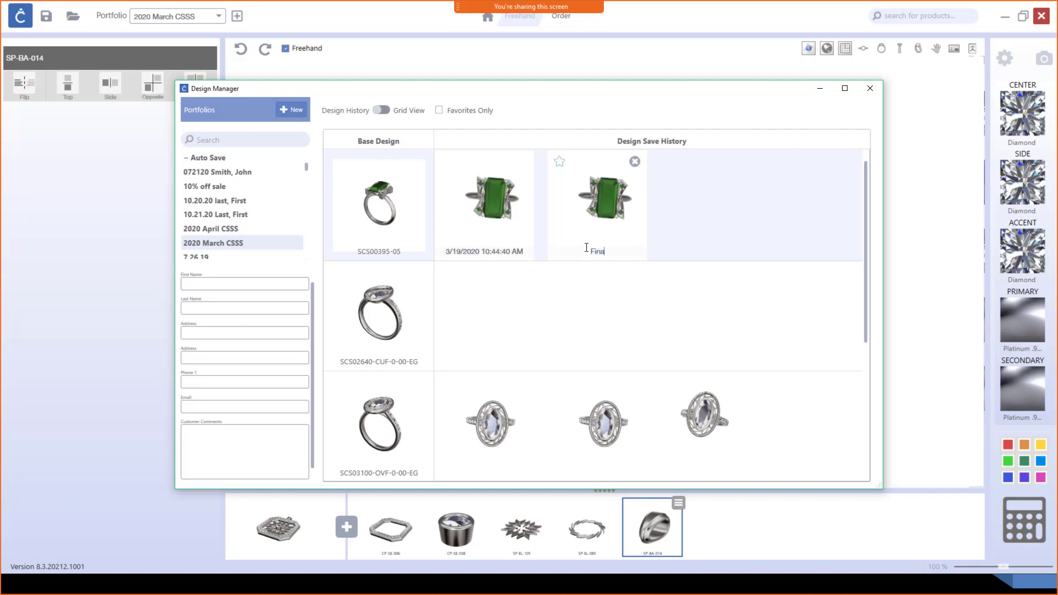
pyautogui.write('l Design')
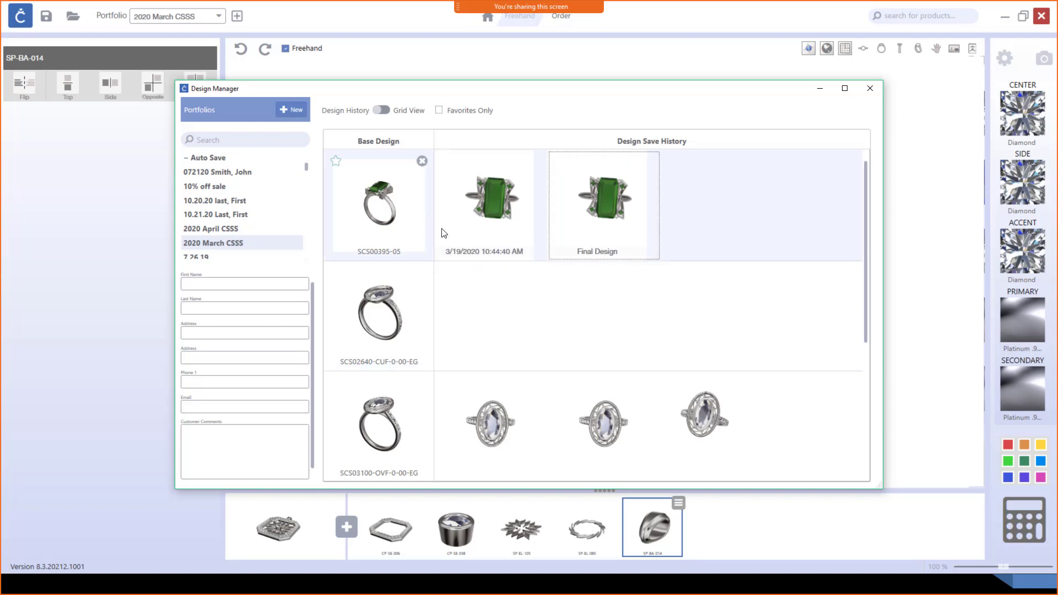
# Rename the 3/19/2020 10:44:40 AM save of SCS00395-05 as For Review.
pyautogui.tripleClick(487, 249)
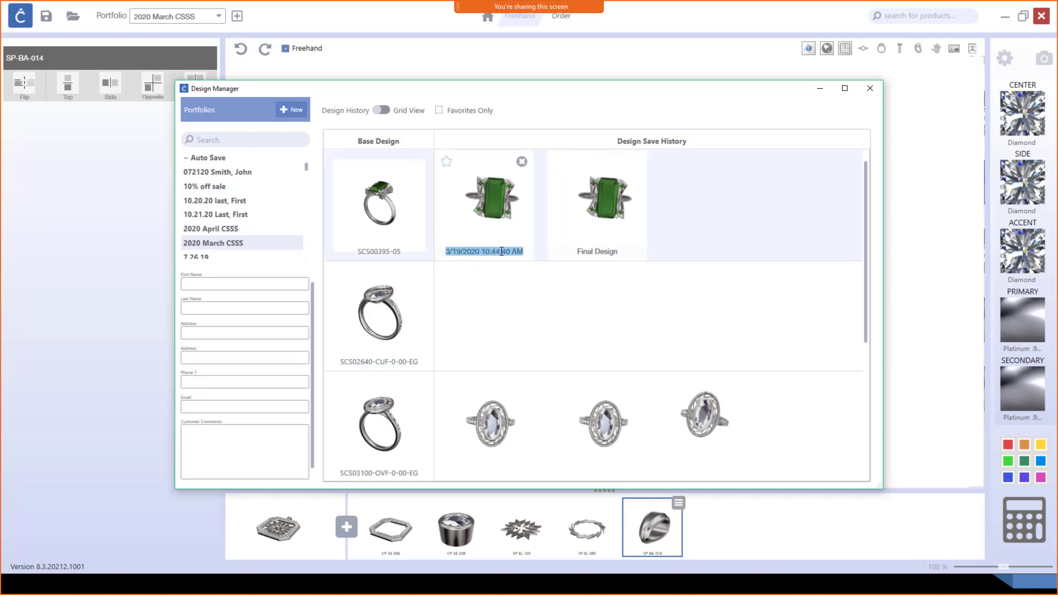
pyautogui.write('Fior')
pyautogui.press('BackSpace')
pyautogui.press('BackSpace')
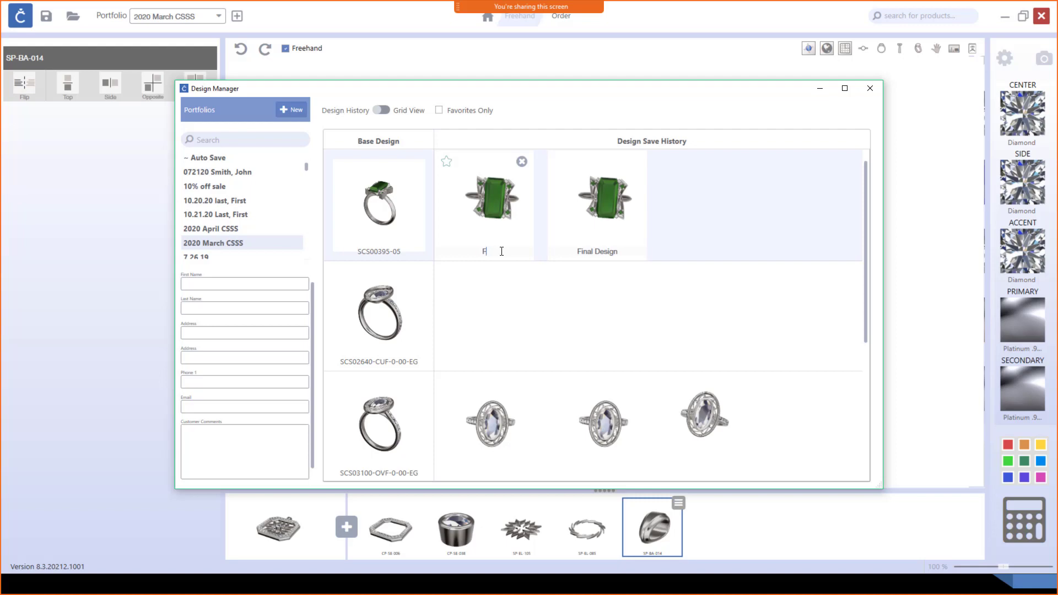
pyautogui.write('or Review')
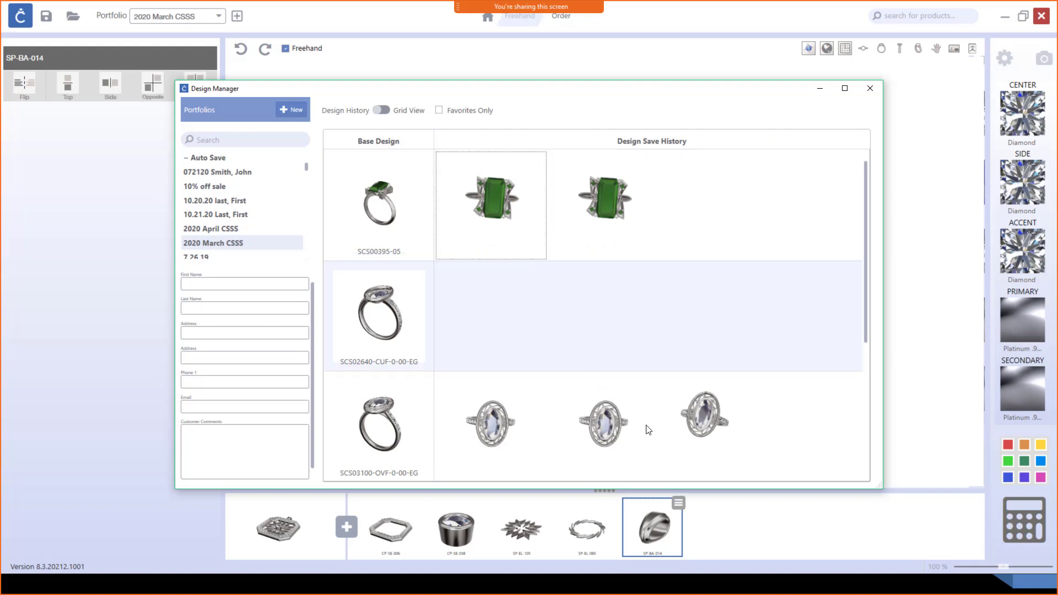
# Look over the other designs saved in the portfolio, then search the portfolios for "ann".
pyautogui.click(609, 473)
pyautogui.scroll(-5, 625, 453)
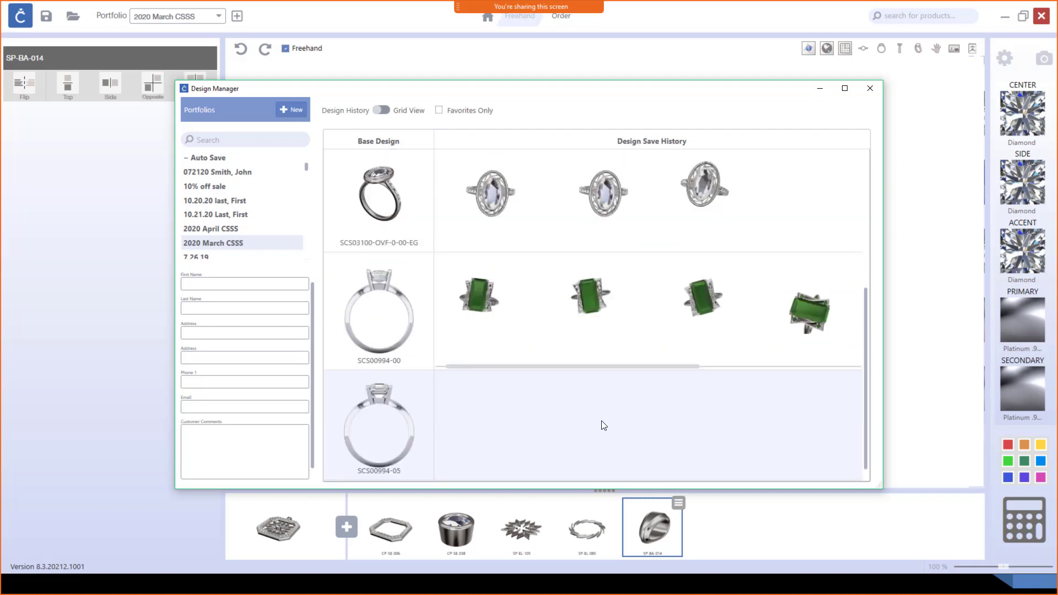
pyautogui.scroll(5, 604, 425)
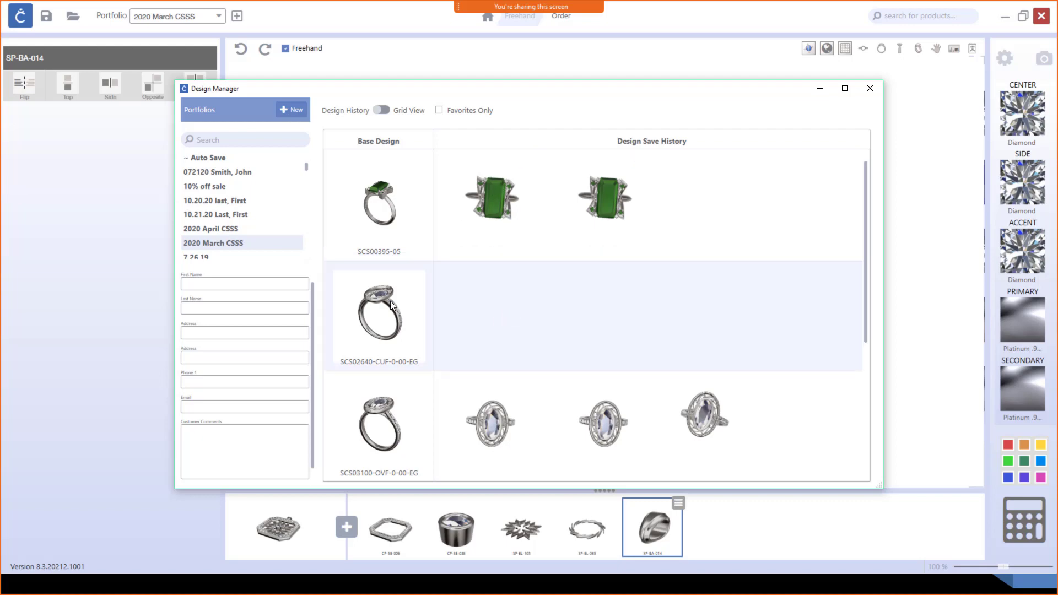
pyautogui.moveTo(420, 273)
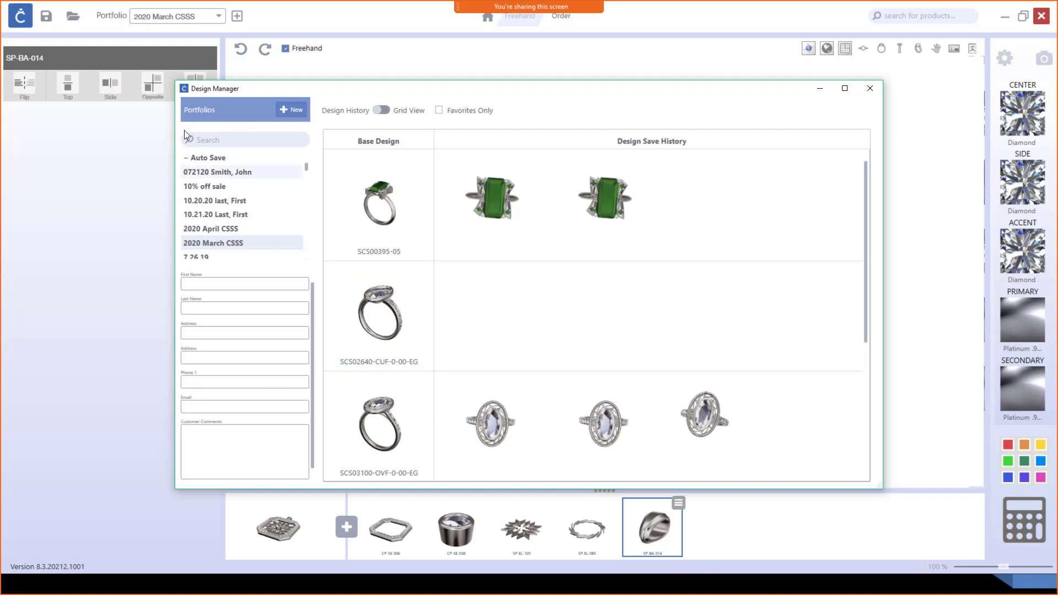
pyautogui.click(259, 142)
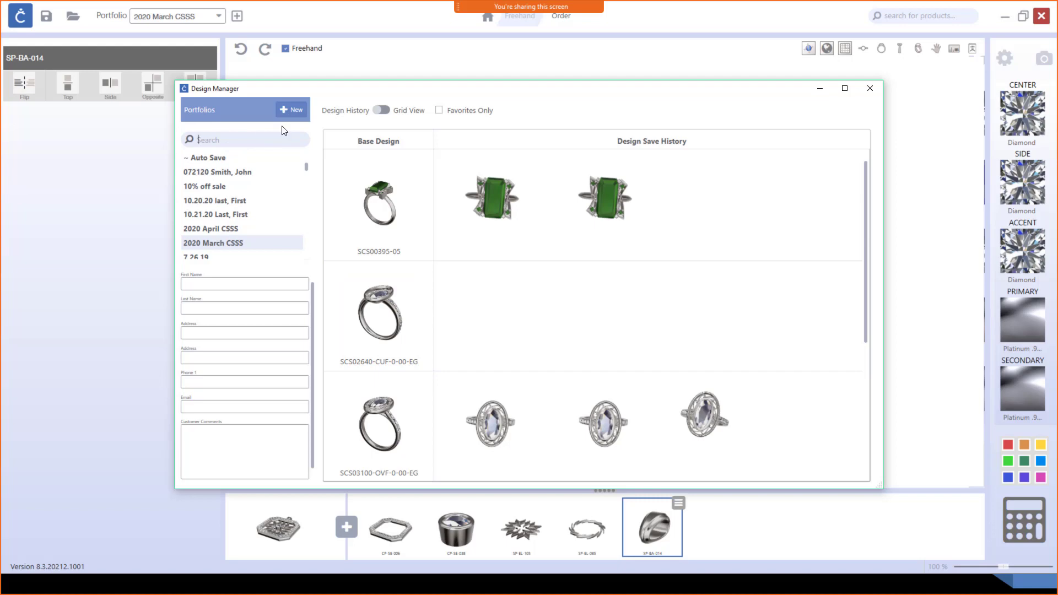
pyautogui.write('ann')
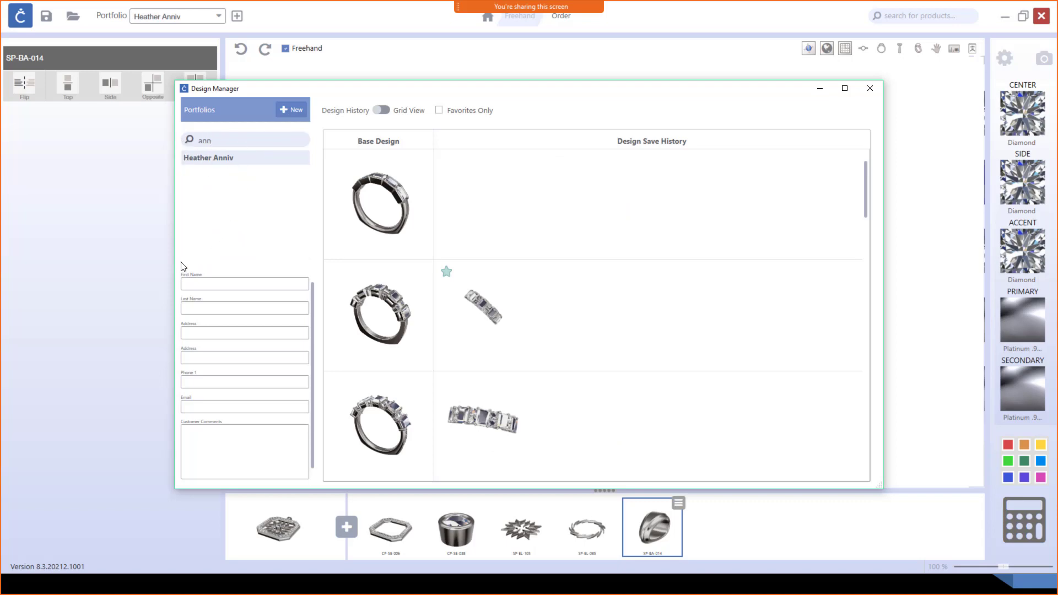
# Close the Design Manager, switch to the slide presentation and advance past the Portfolios slide.
pyautogui.click(871, 88)
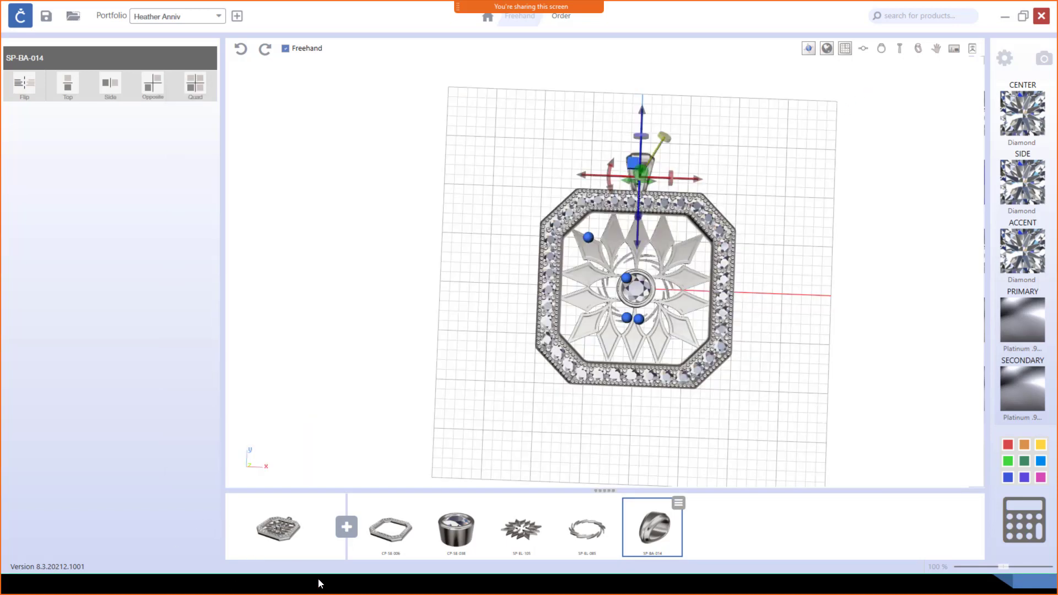
pyautogui.hotkey('alt', 'Tab')
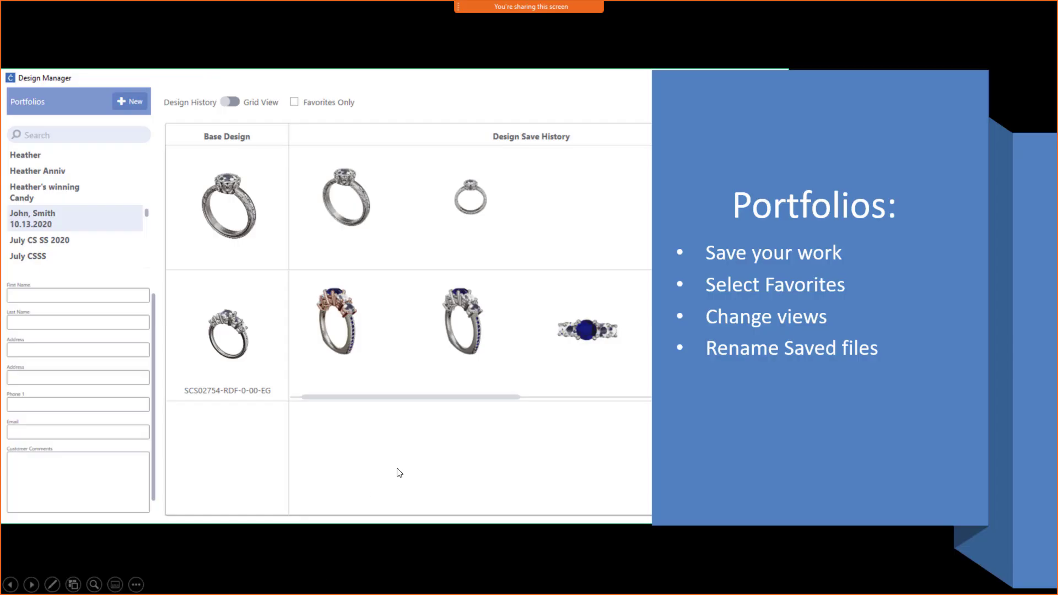
pyautogui.click(409, 469)
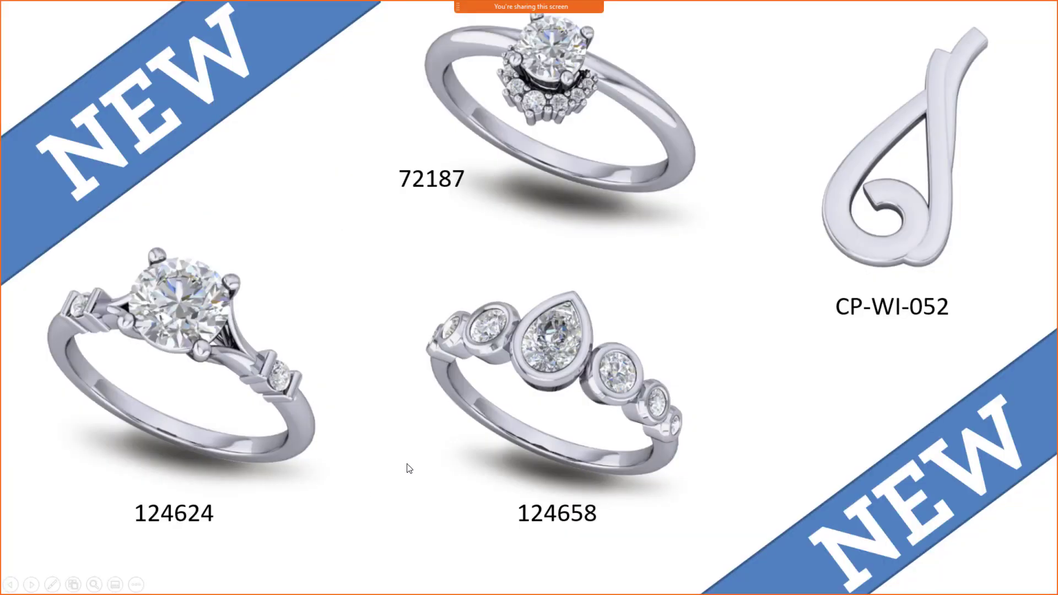